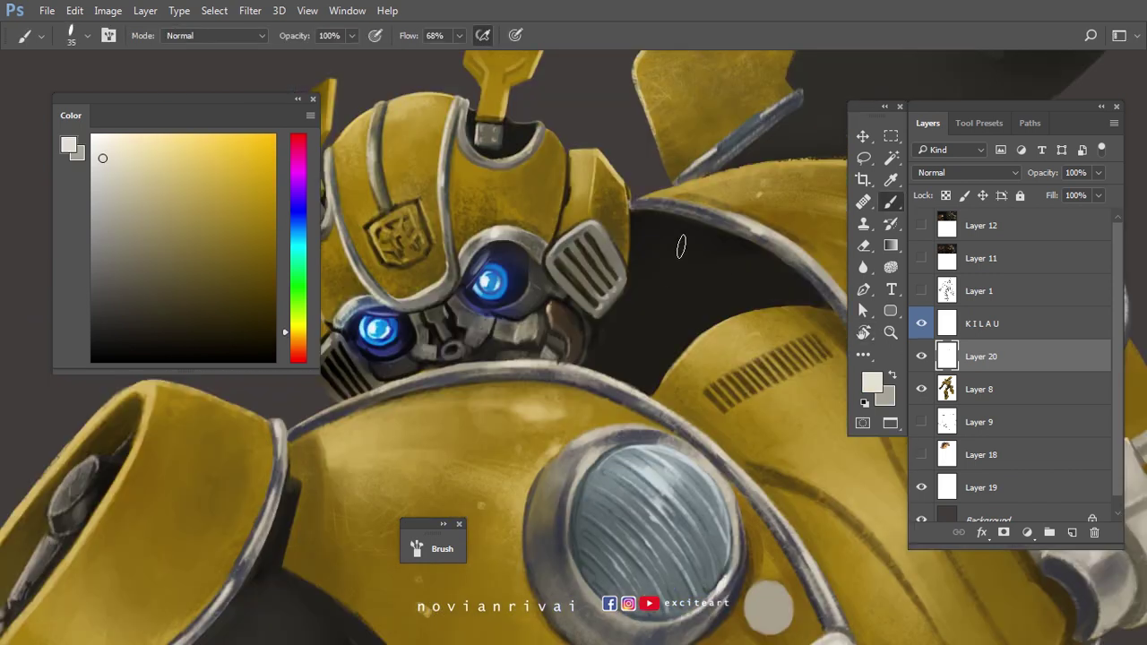
Paint a grey metal rod with a darker shaded side in the dark gap beside the head on Layer 20.
drag(676, 243, 659, 340)
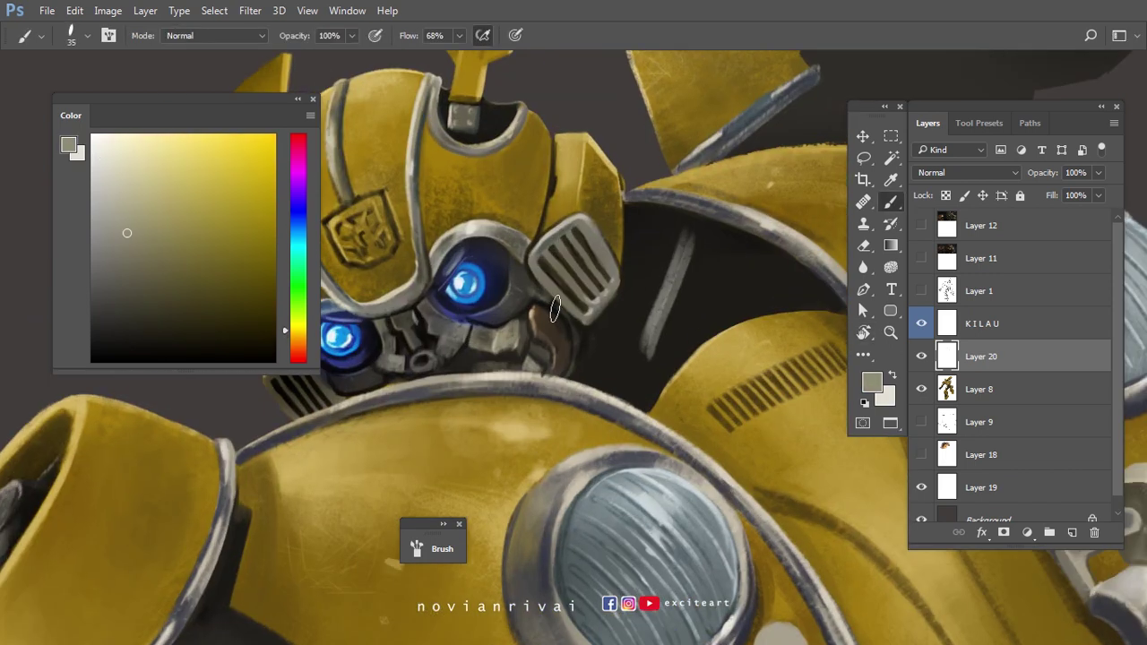
alt+click(555, 310)
drag(687, 260, 647, 348)
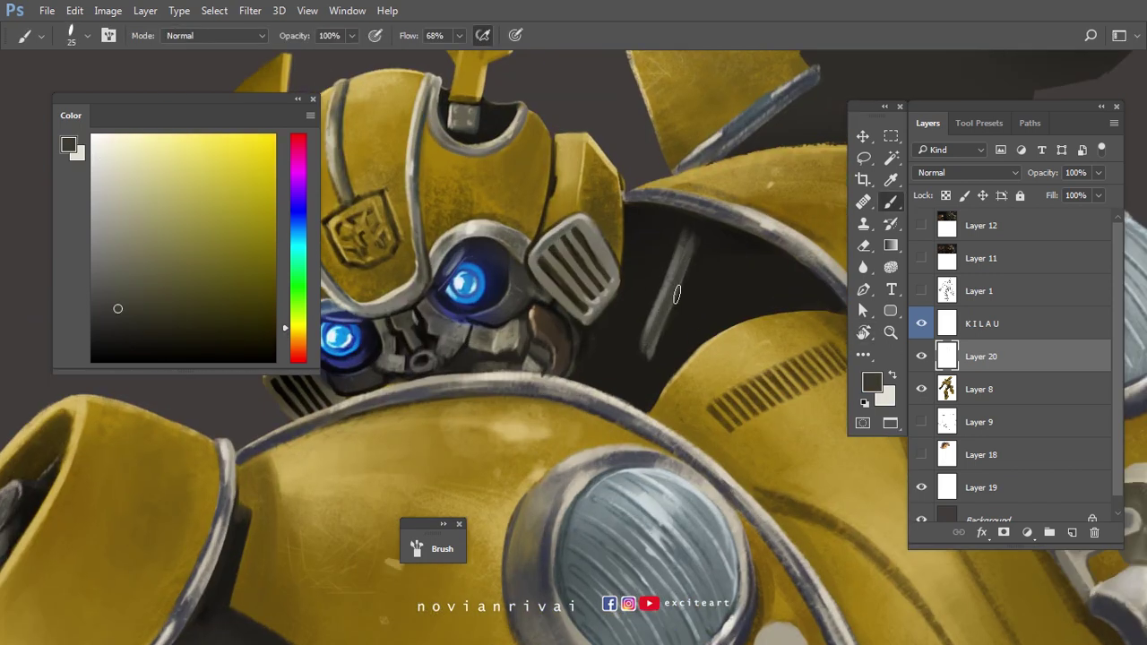
alt+click(673, 302)
drag(670, 290, 677, 310)
ctrl+click(726, 269)
alt+click(726, 269)
alt+click(699, 243)
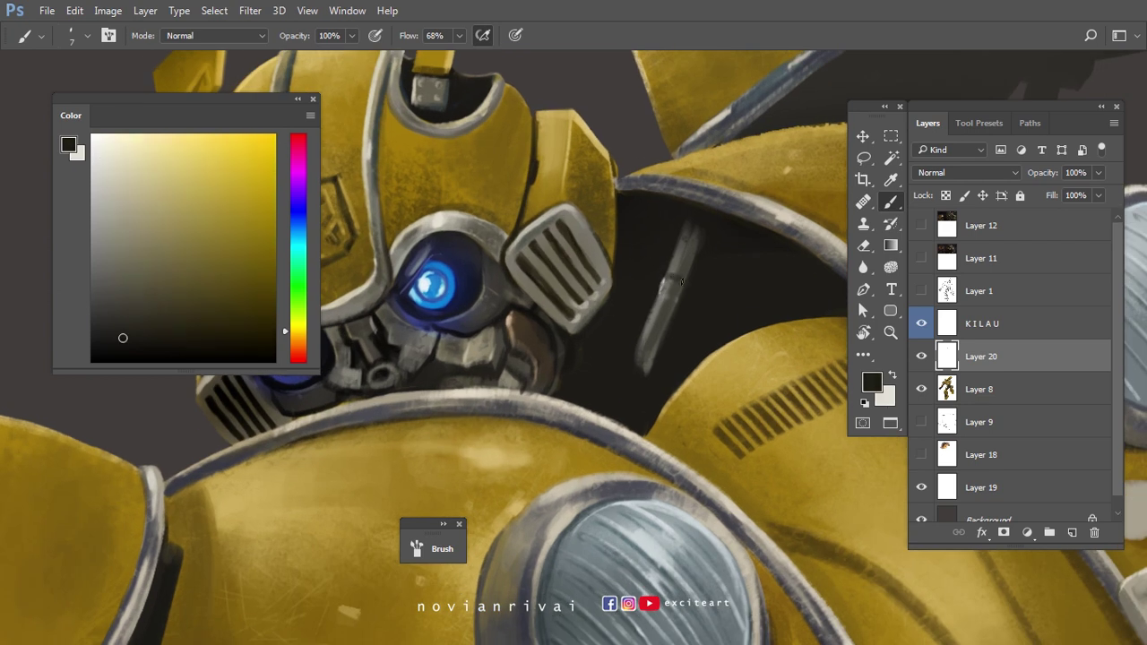
Detail the middle of the rod with a light ringed collar and dark lines, and highlight its upper section using a fine brush.
ctrl+click(732, 284)
key(x)
key(bracketleft)
key(bracketleft)
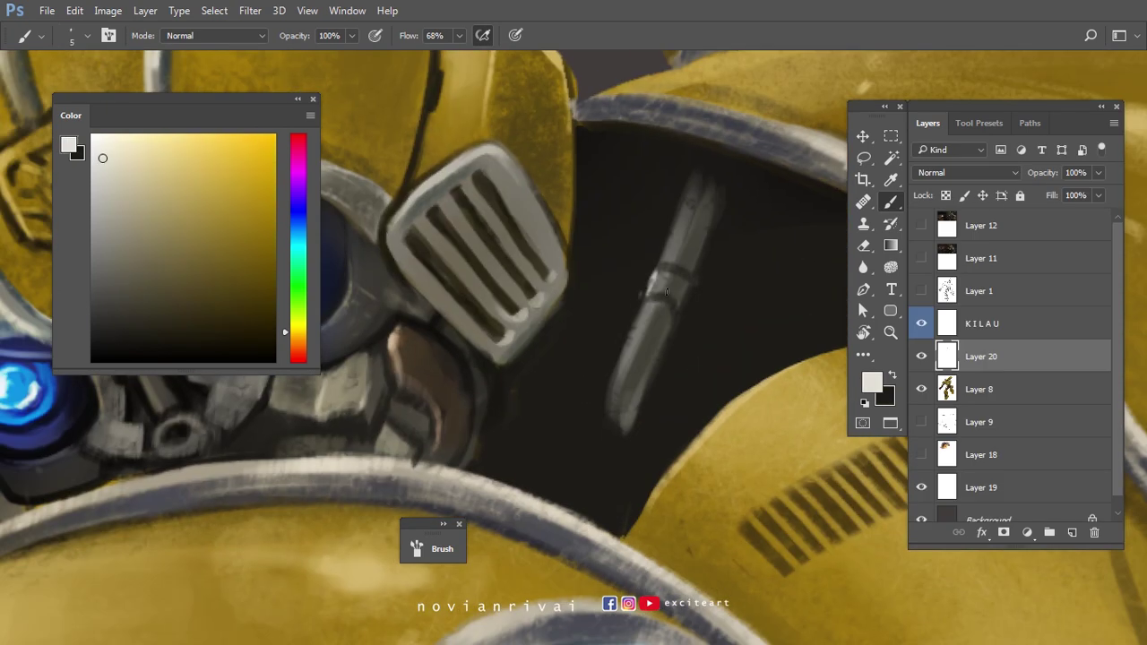
key(x)
drag(644, 274, 685, 316)
key(x)
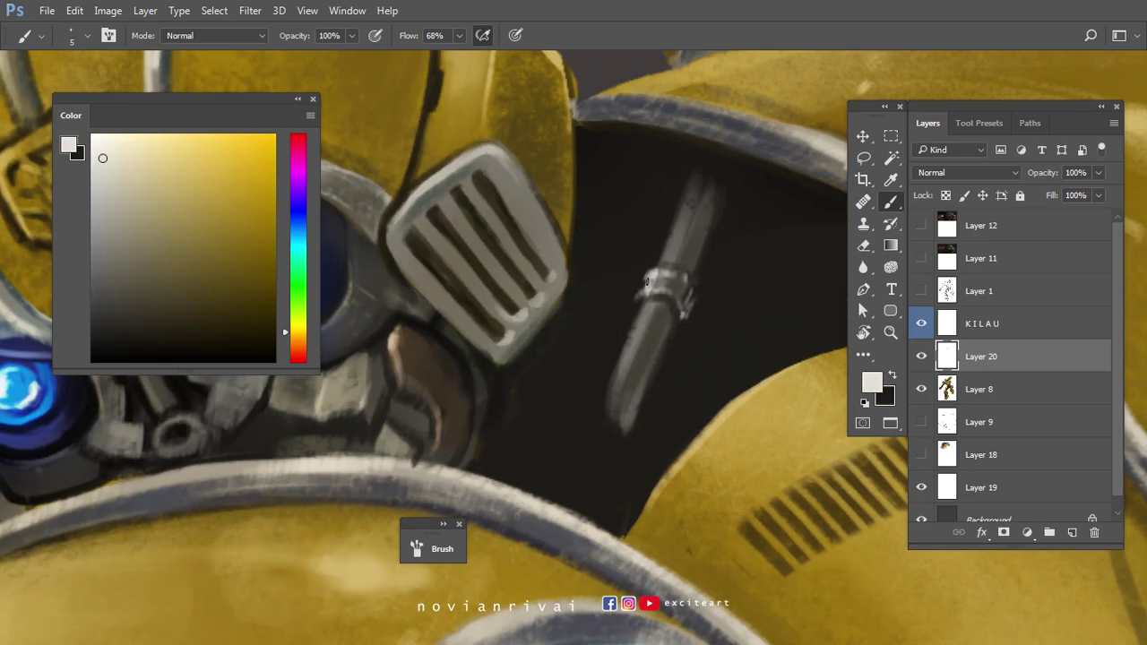
key(x)
key(x)
drag(672, 259, 683, 190)
Paint a round joint at the rod's lower end and brownish pipes behind it, next to the cheek grille.
mouse_move(538, 394)
mouse_down()
mouse_move(648, 300)
mouse_move(662, 391)
mouse_move(654, 266)
mouse_move(653, 363)
mouse_up()
alt+click(513, 297)
alt+click(641, 269)
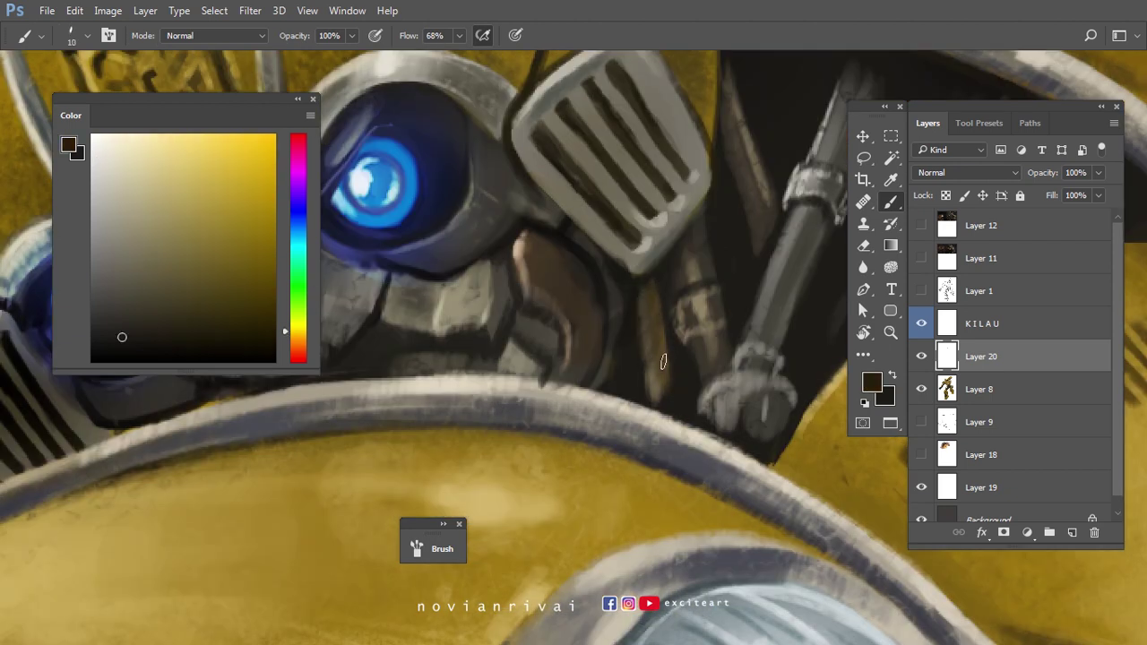
scroll(648, 391, down, 3)
alt+click(664, 353)
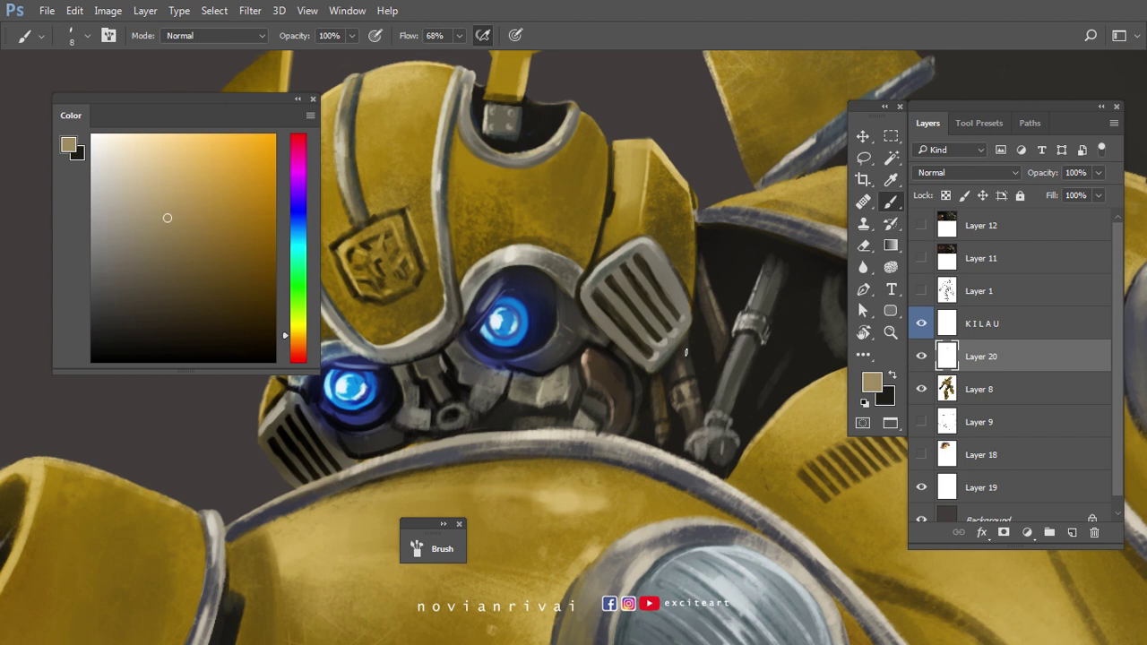
Brush pale grey highlights along the rod from its collar down to the joint, using colours sampled from the painting.
scroll(665, 354, up, 3)
alt+click(743, 242)
key(bracketright)
key(bracketright)
key(bracketright)
alt+click(757, 249)
mouse_move(755, 294)
mouse_down()
mouse_move(723, 404)
mouse_move(683, 417)
mouse_move(685, 436)
mouse_up()
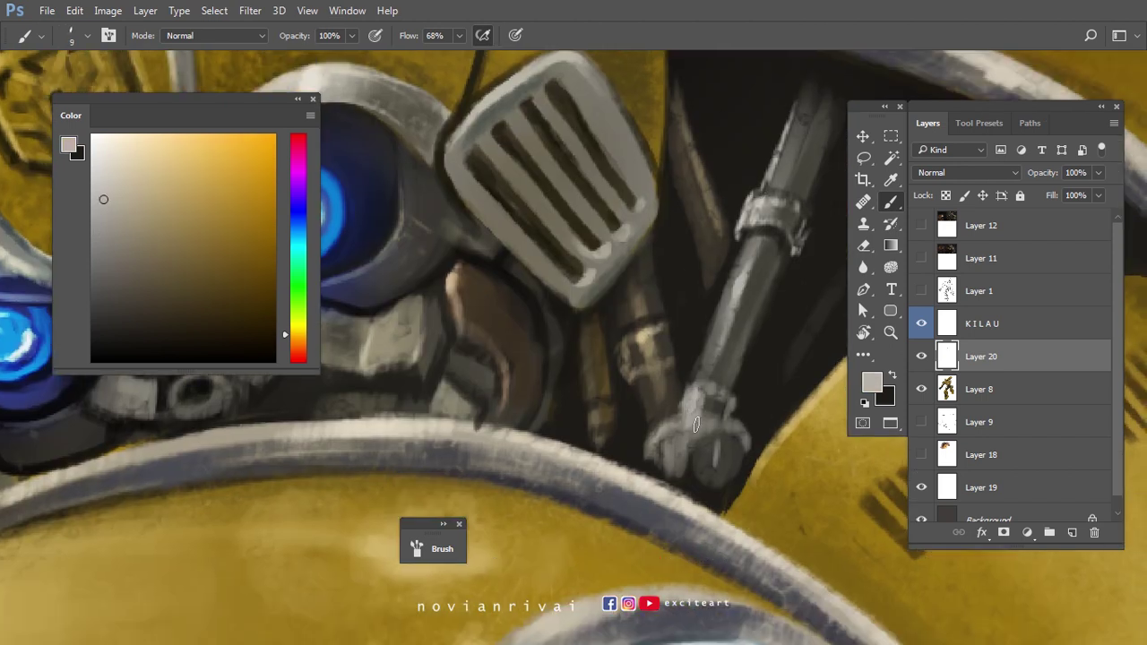
Shade the joint at the rod's base with sampled dark greys.
scroll(728, 312, down, 3)
scroll(728, 312, up, 3)
scroll(681, 309, up, 2)
alt+click(653, 439)
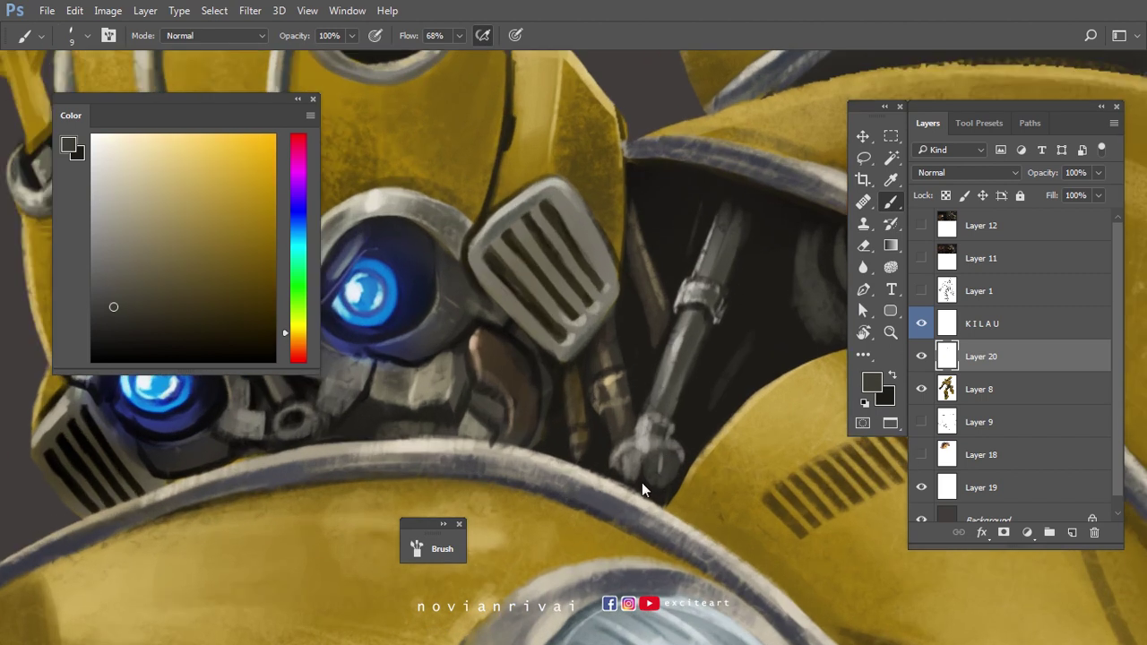
alt+click(674, 464)
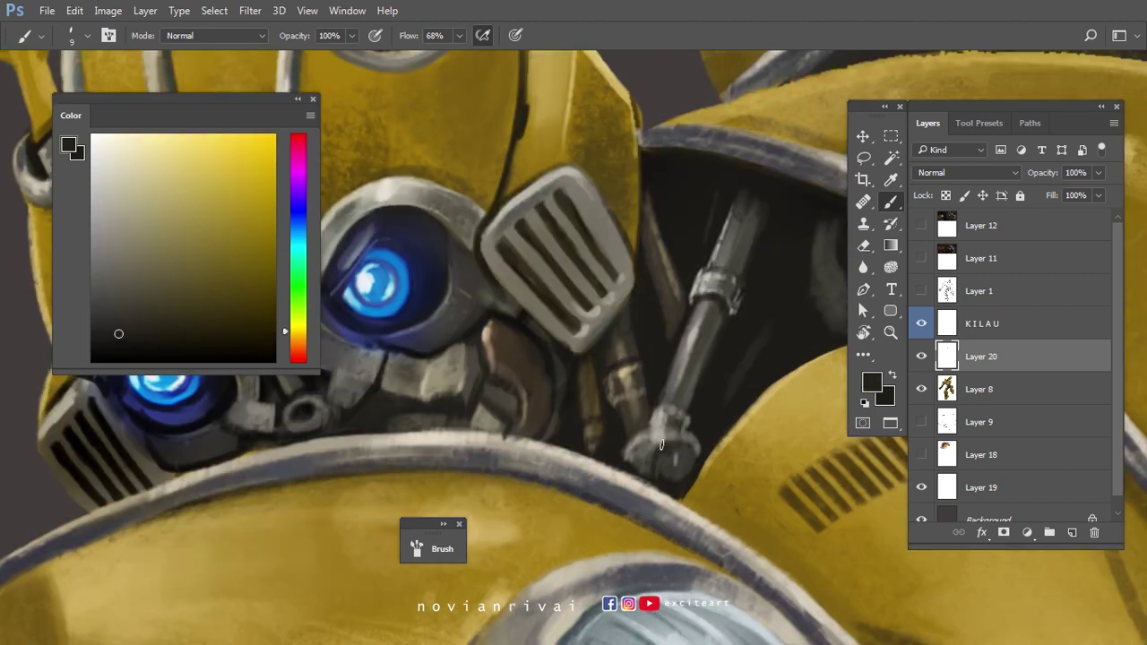
scroll(680, 449, down, 3)
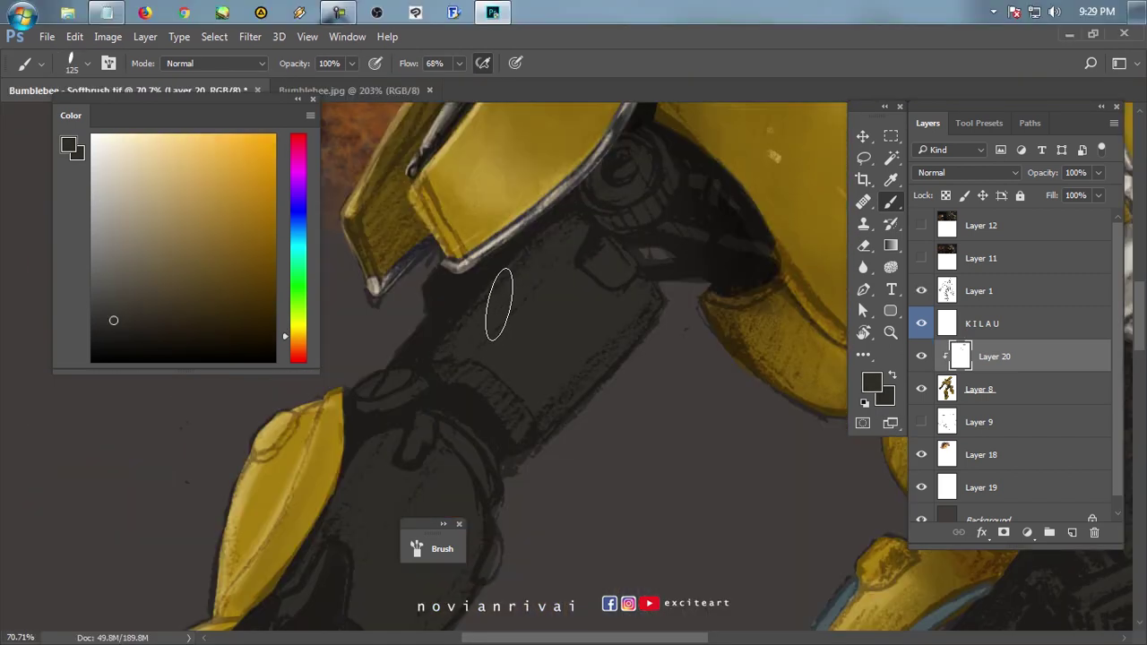
Set the brush flow to 49% and paint a soft grey highlight along the upper arm at brush size 90.
alt+click(532, 323)
key(bracketleft)
key(bracketleft)
key(bracketleft)
key(bracketright)
key(shift+4)
key(shift+9)
alt+click(518, 279)
drag(518, 280, 463, 328)
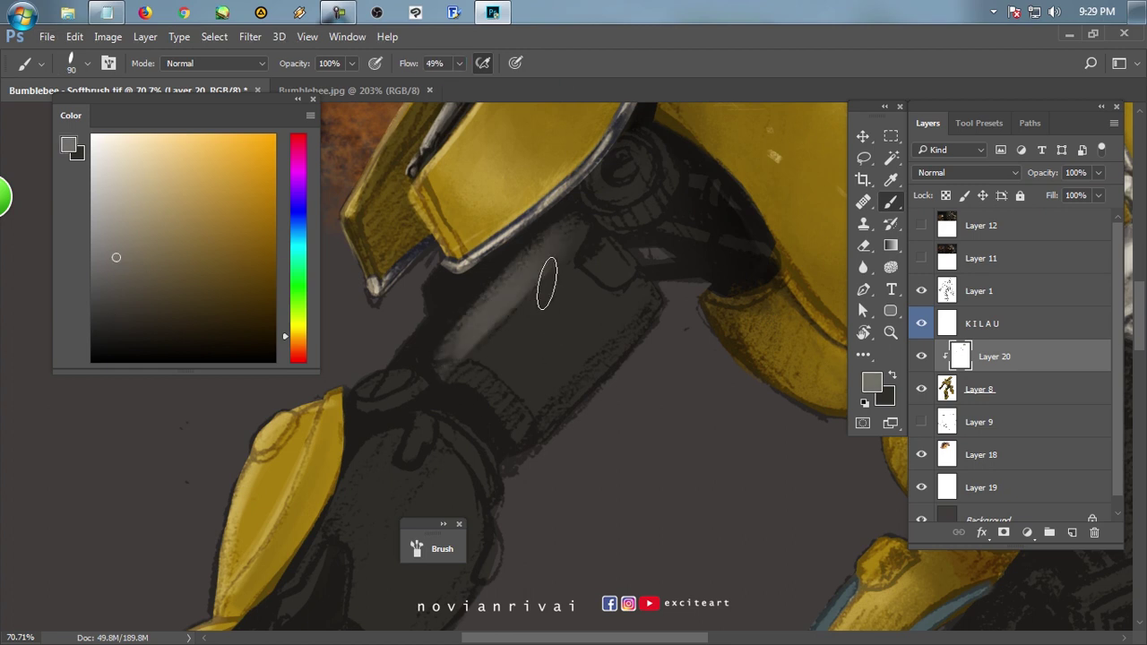
Paint a soft grey highlight on the upper part of the forearm, reducing the brush size to 40.
scroll(463, 281, down, 3)
mouse_move(463, 282)
mouse_down()
mouse_move(421, 334)
mouse_move(461, 297)
mouse_move(420, 377)
mouse_move(487, 264)
mouse_up()
key(bracketleft)
key(bracketleft)
key(bracketleft)
key(bracketleft)
key(bracketleft)
alt+click(479, 259)
alt+click(490, 298)
Refine the lower end of the forearm highlight beside the yellow plate.
scroll(457, 314, down, 2)
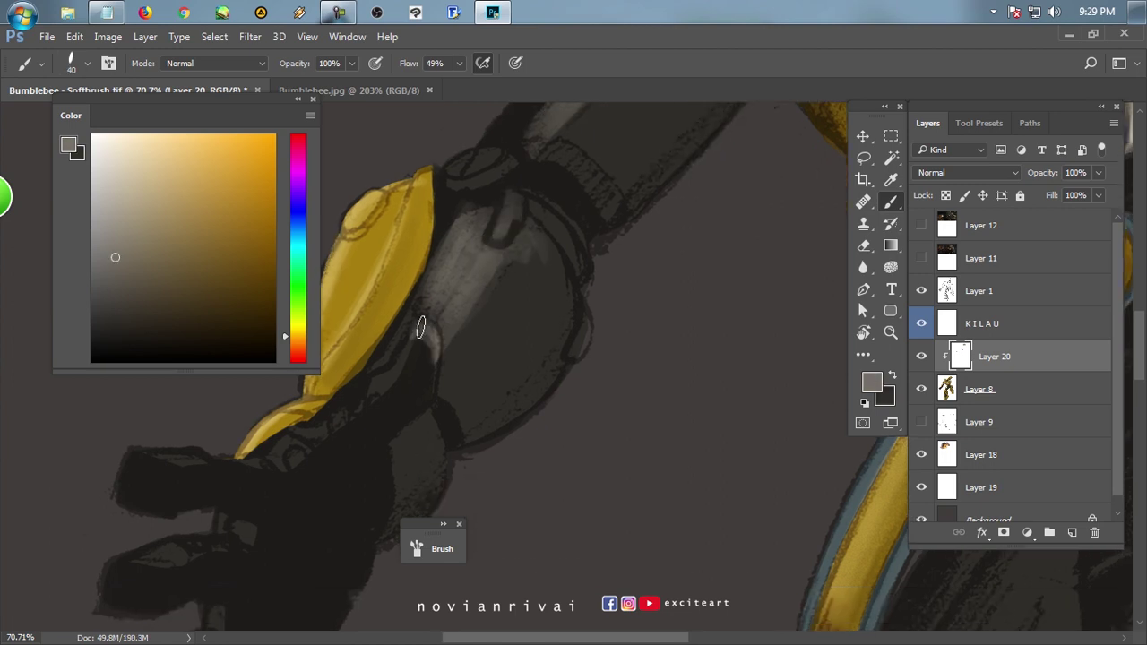
alt+click(425, 328)
drag(425, 328, 435, 363)
scroll(433, 296, up, 2)
scroll(461, 256, up, 3)
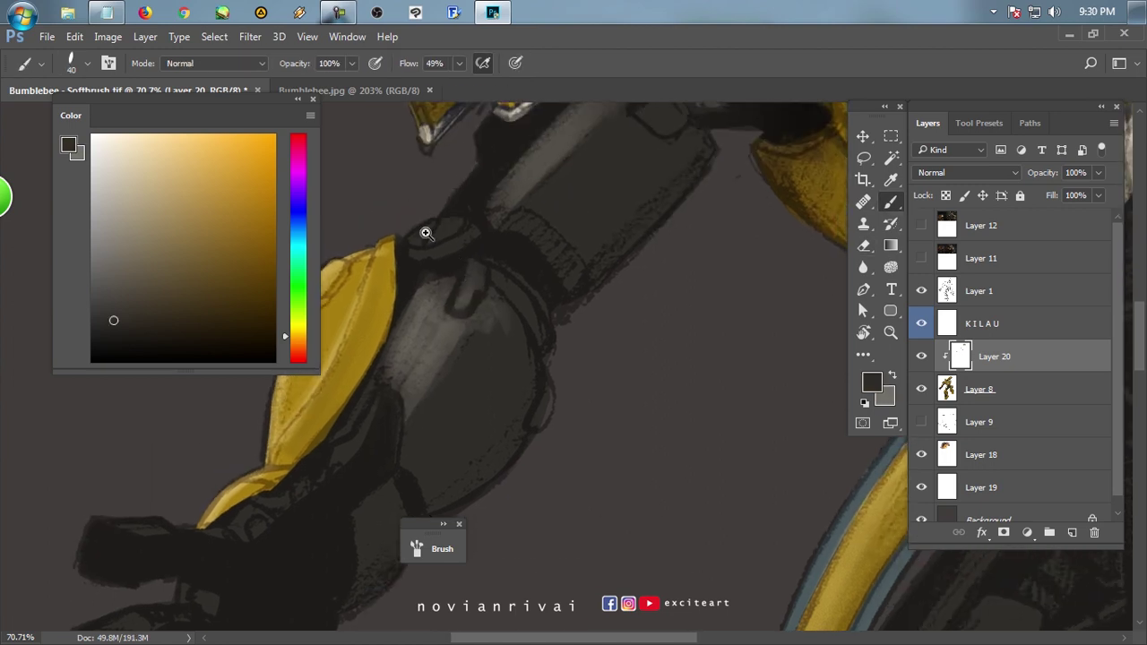
Add grey highlights to the elbow disc and the small tab below it at brush size 30.
key(bracketleft)
alt+click(439, 228)
mouse_move(439, 228)
mouse_down()
mouse_move(429, 224)
mouse_move(432, 240)
mouse_up()
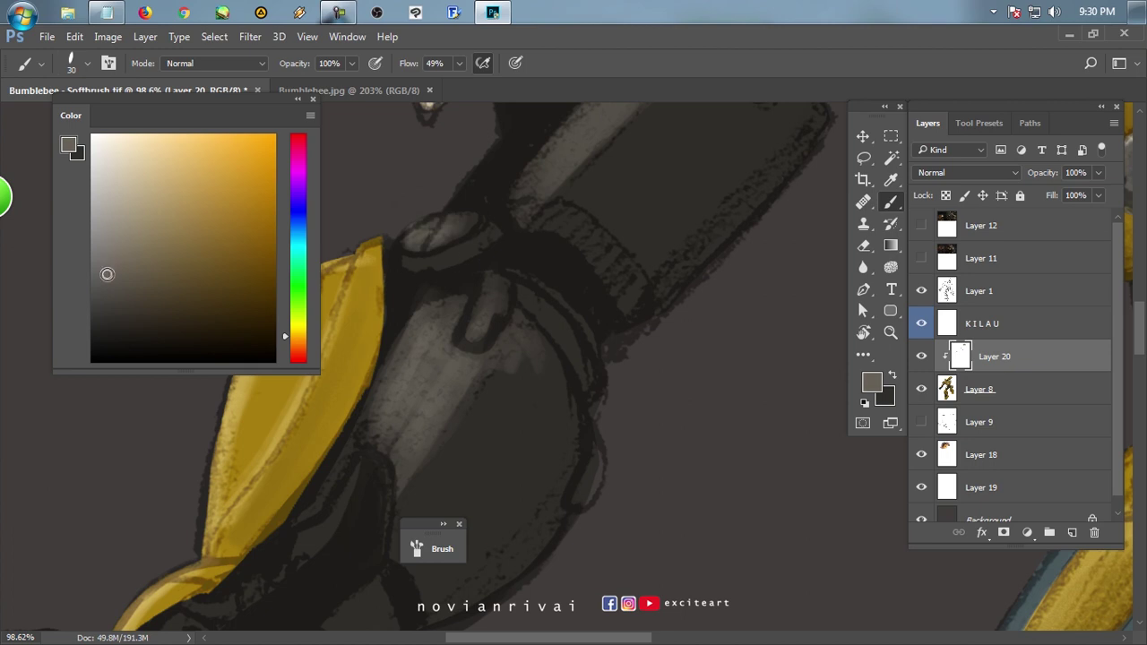
scroll(505, 225, up, 3)
alt+click(358, 269)
alt+click(289, 367)
Paint warm brown reflected light along the underside of the upper arm, enlarging the brush to 80.
key(bracketright)
key(bracketright)
key(bracketright)
key(bracketright)
mouse_move(677, 271)
mouse_down()
mouse_move(702, 218)
mouse_move(624, 332)
mouse_up()
scroll(625, 332, up, 2)
scroll(582, 358, right, 1)
key(bracketright)
alt+click(551, 383)
alt+click(579, 314)
alt+click(491, 370)
alt+click(345, 320)
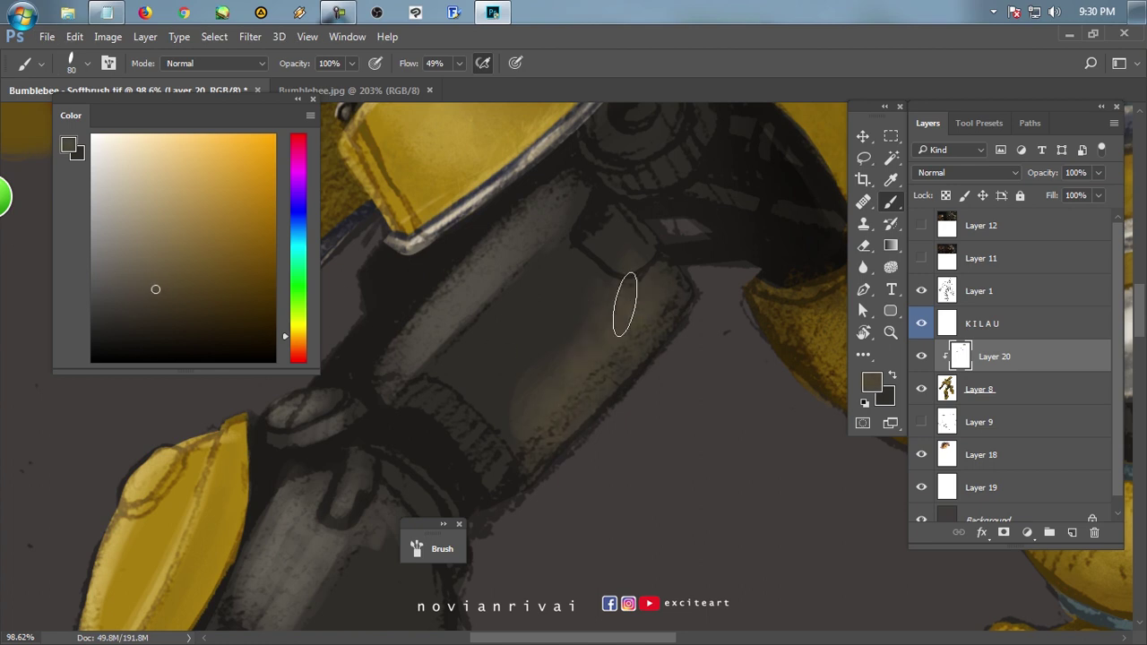
Paint brown reflected light along the forearm's outer curve and blend it into the dark grey.
scroll(644, 291, up, 2)
scroll(586, 260, left, 1)
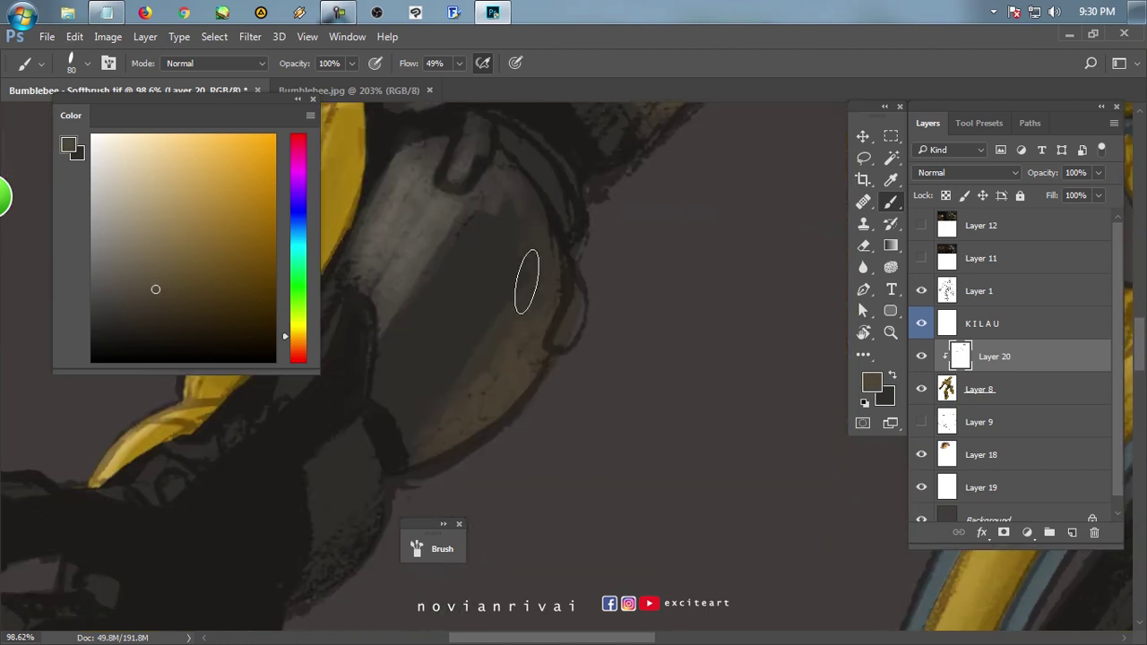
scroll(705, 297, down, 2)
scroll(476, 266, up, 2)
alt+click(476, 266)
scroll(444, 373, down, 2)
scroll(444, 373, right, 1)
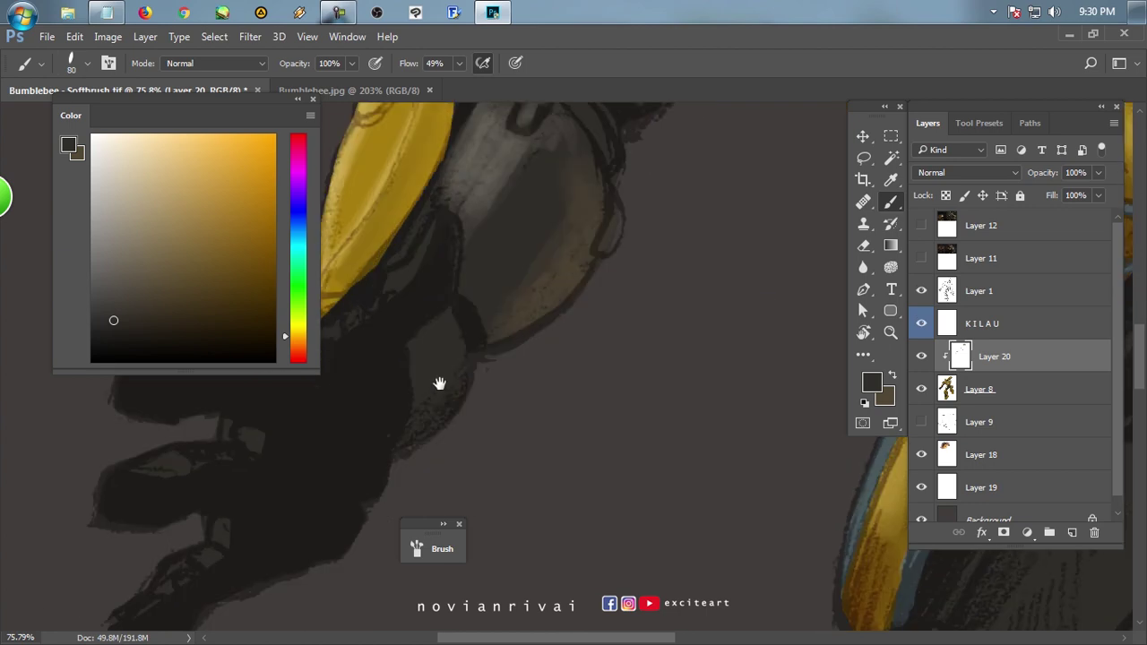
Add the same brown reflected light to the wrist section below the forearm.
alt+click(439, 421)
alt+click(484, 350)
scroll(504, 320, up, 2)
alt+click(416, 418)
scroll(427, 370, up, 2)
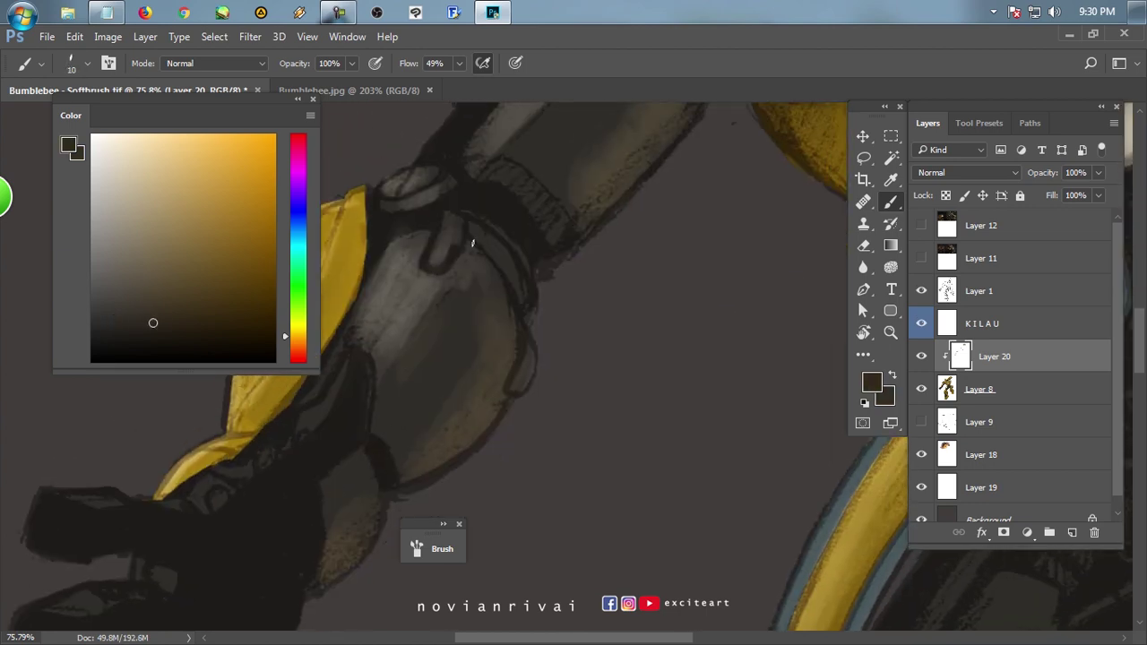
Hide the line art on Layer 1 and clean up the forearm's outer bump on Layer 8.
click(921, 291)
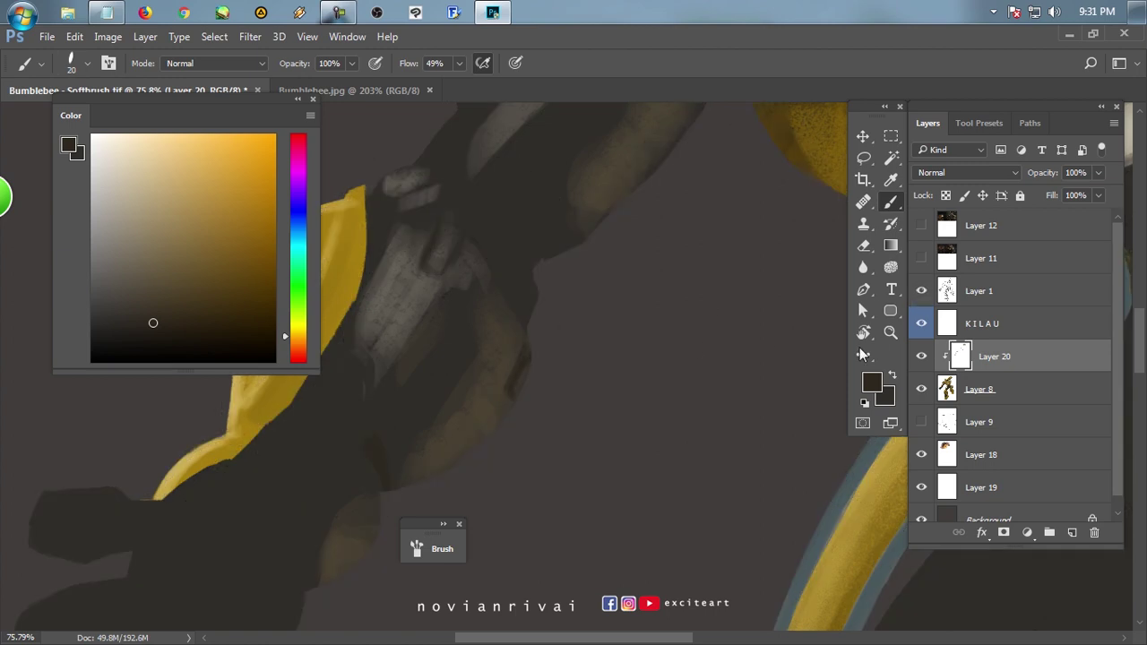
click(922, 291)
click(980, 389)
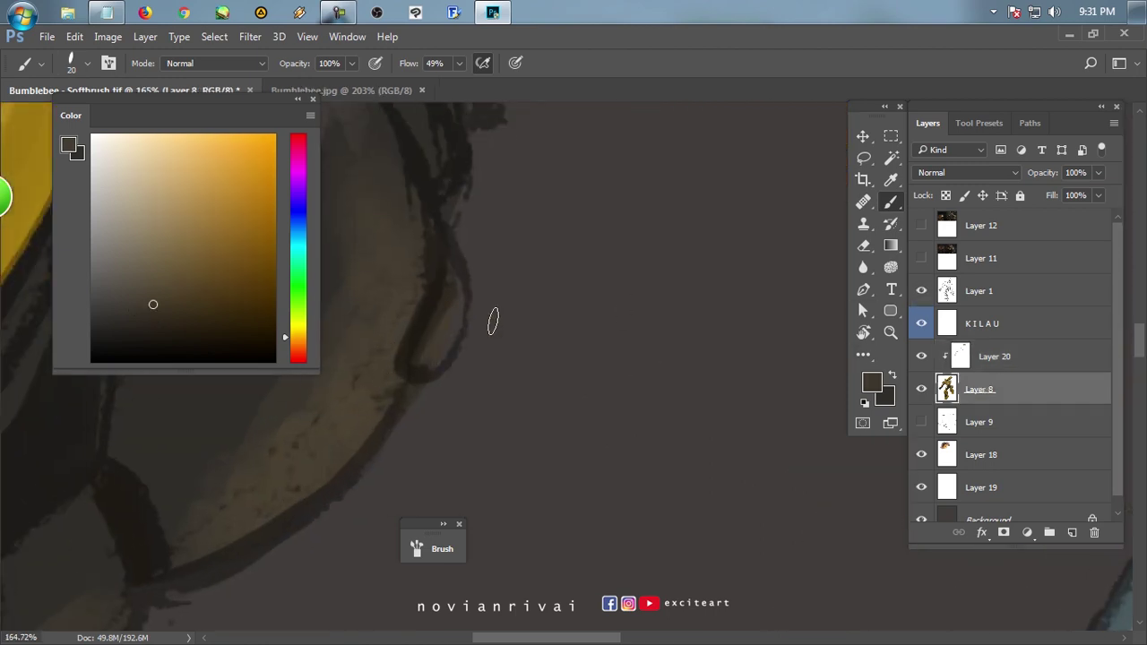
click(921, 290)
alt+click(439, 381)
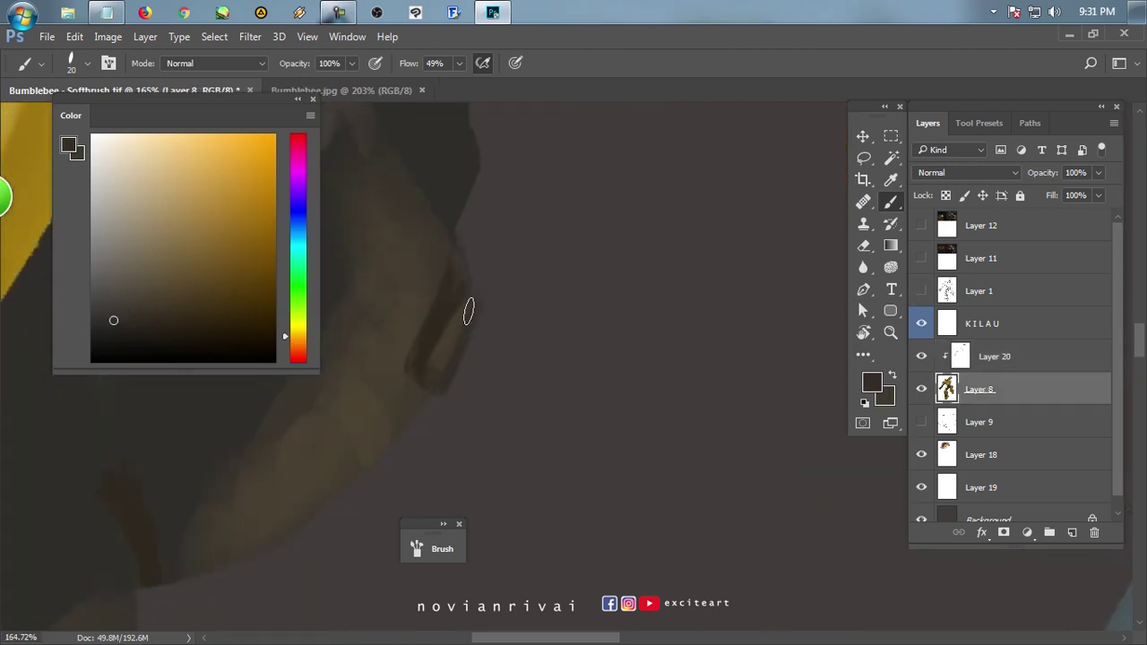
drag(431, 389, 507, 273)
Darken the arm along the inner edge of the yellow forearm plate with a near-black colour.
scroll(740, 317, down, 3)
key(bracketright)
alt+click(811, 325)
mouse_move(444, 166)
mouse_down()
mouse_move(469, 194)
mouse_move(346, 424)
mouse_up()
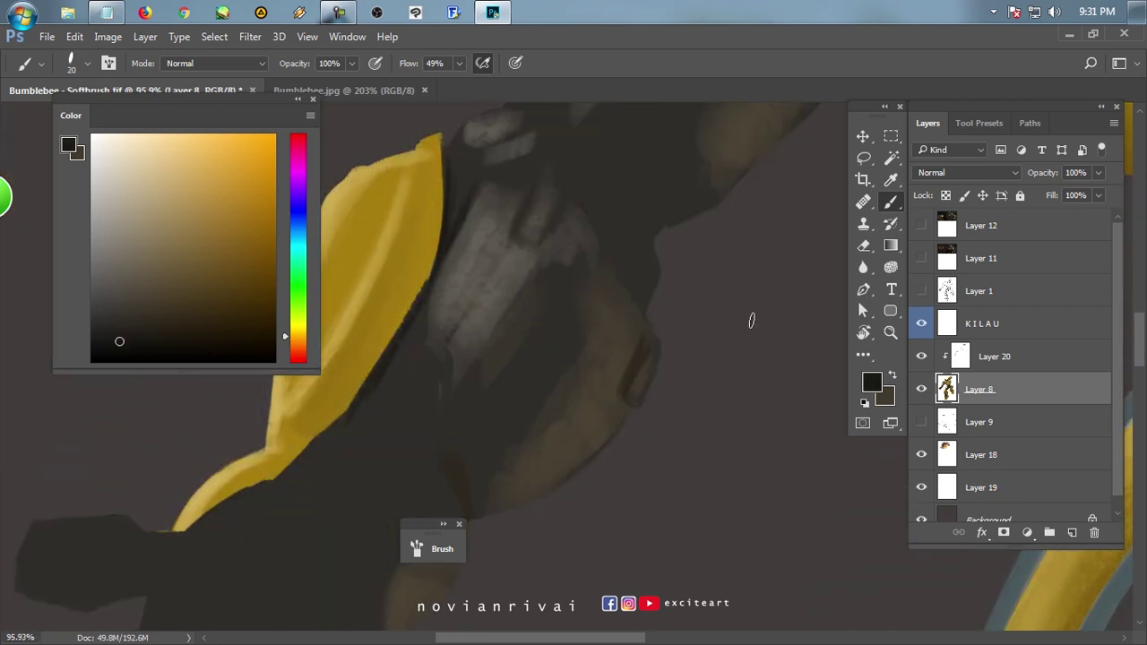
Switch to Layer 20 and draw dark panel lines around the lower forearm and wrist.
ctrl+click(456, 338)
drag(456, 338, 461, 269)
key(bracketleft)
drag(466, 309, 401, 377)
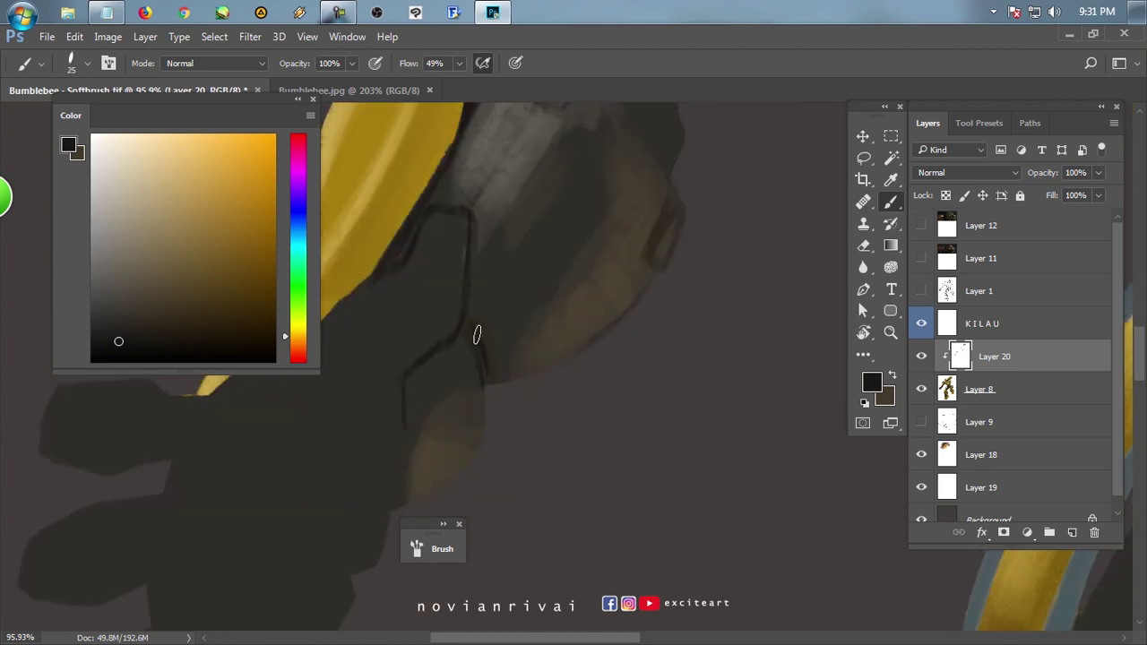
Outline the small block and the cuff of the upper arm with dark lines and sample its shading colours.
scroll(482, 337, down, 5)
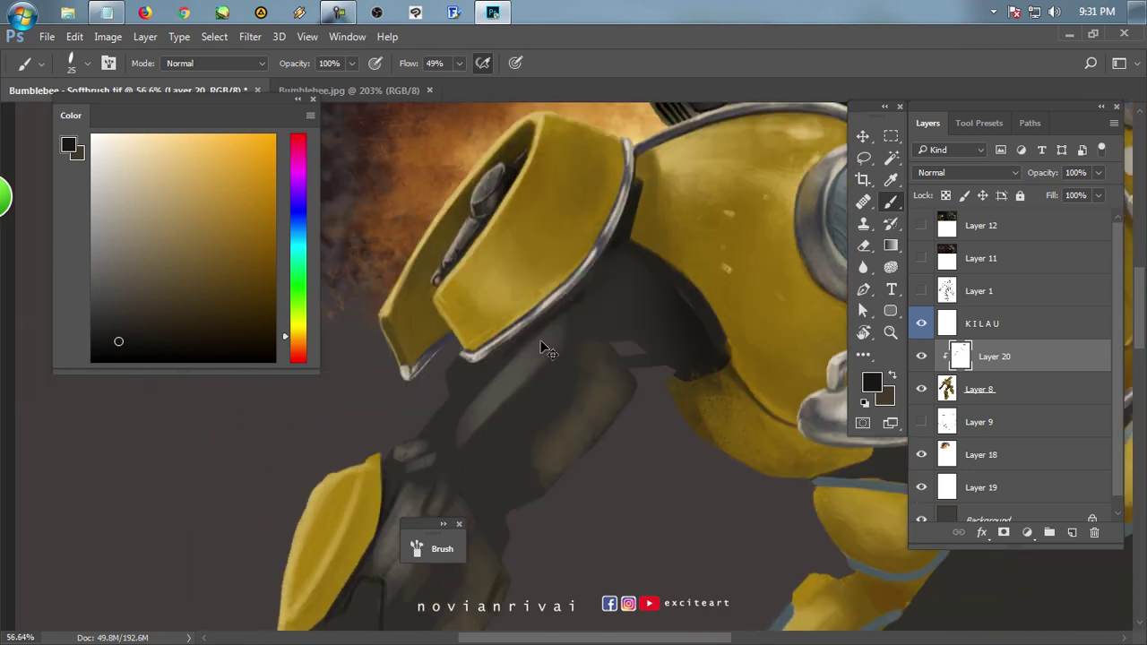
scroll(414, 384, up, 5)
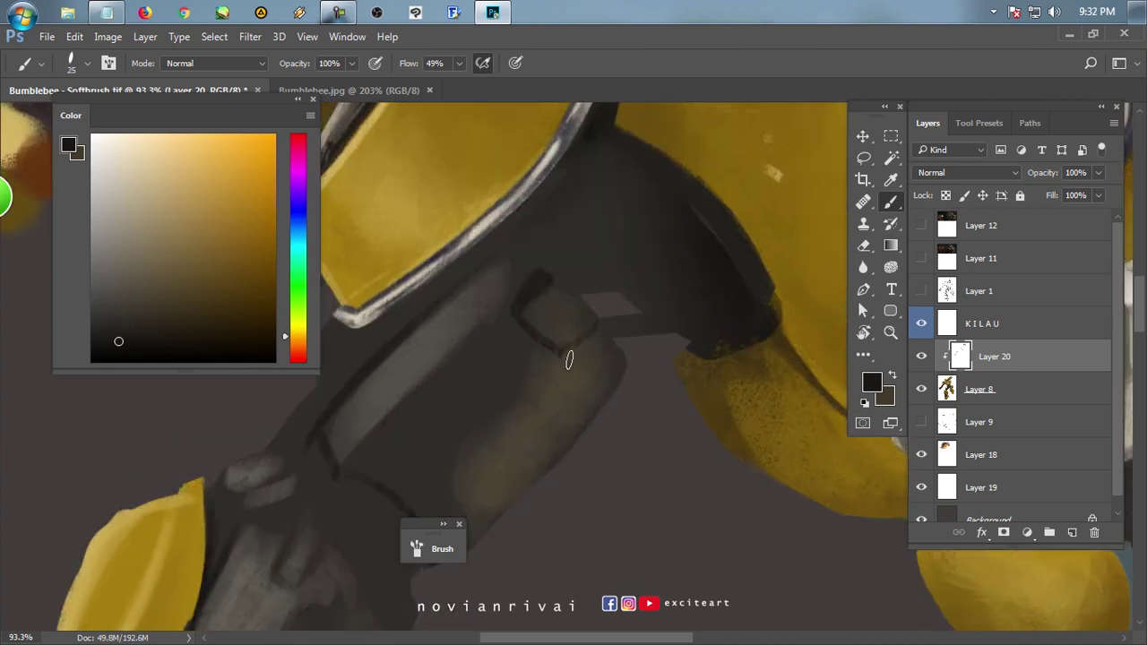
alt+click(551, 318)
alt+click(557, 303)
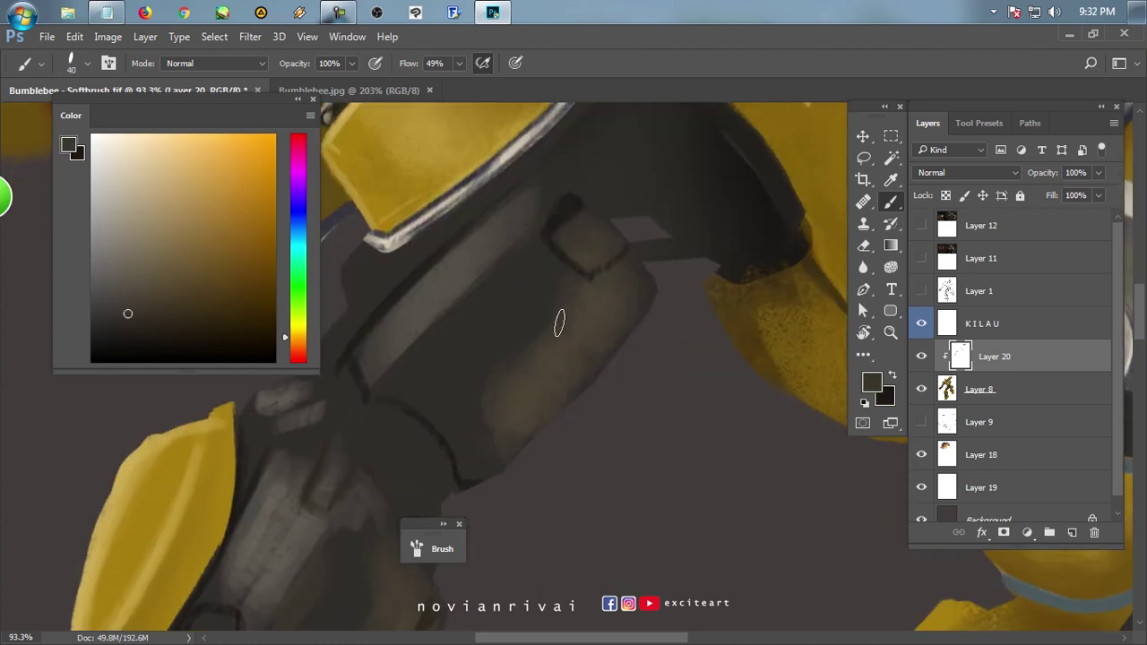
Compare with the reference photo and soften the brown reflected light on the upper arm with dark grey.
key(ctrl+Tab)
key(ctrl+Tab)
alt+click(601, 397)
alt+click(578, 302)
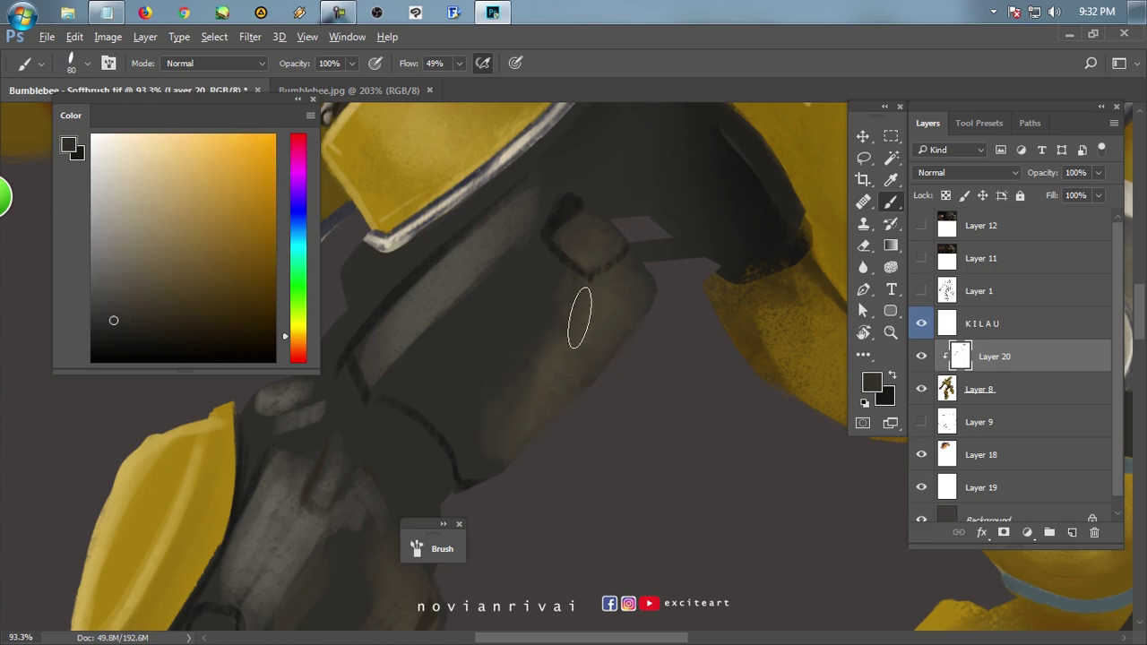
Draw the dark curved edge of the round shoulder joint under the yellow shoulder armour at brush size 25.
alt+click(546, 186)
key(bracketleft)
key(bracketleft)
key(bracketleft)
key(bracketleft)
key(bracketleft)
key(bracketleft)
key(bracketleft)
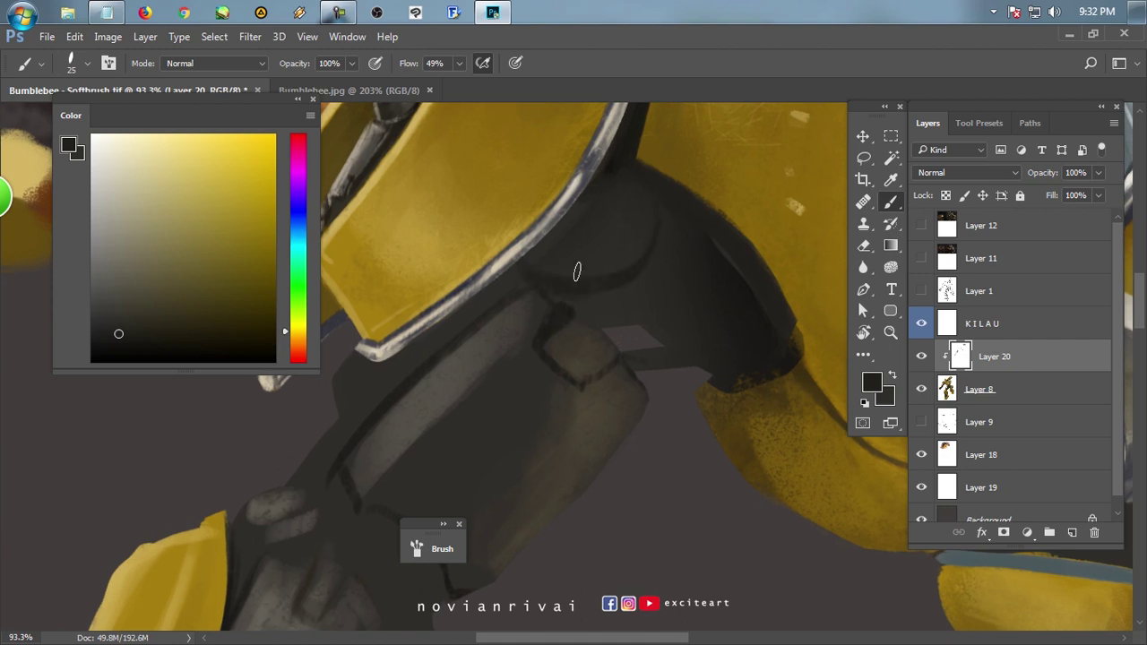
Detail the shoulder joint as a spoked wheel with a lighter rim, using the reference photo and a fine brush.
alt+click(649, 190)
alt+click(561, 248)
key(bracketleft)
key(bracketleft)
key(ctrl+Tab)
key(ctrl+Tab)
click(596, 247)
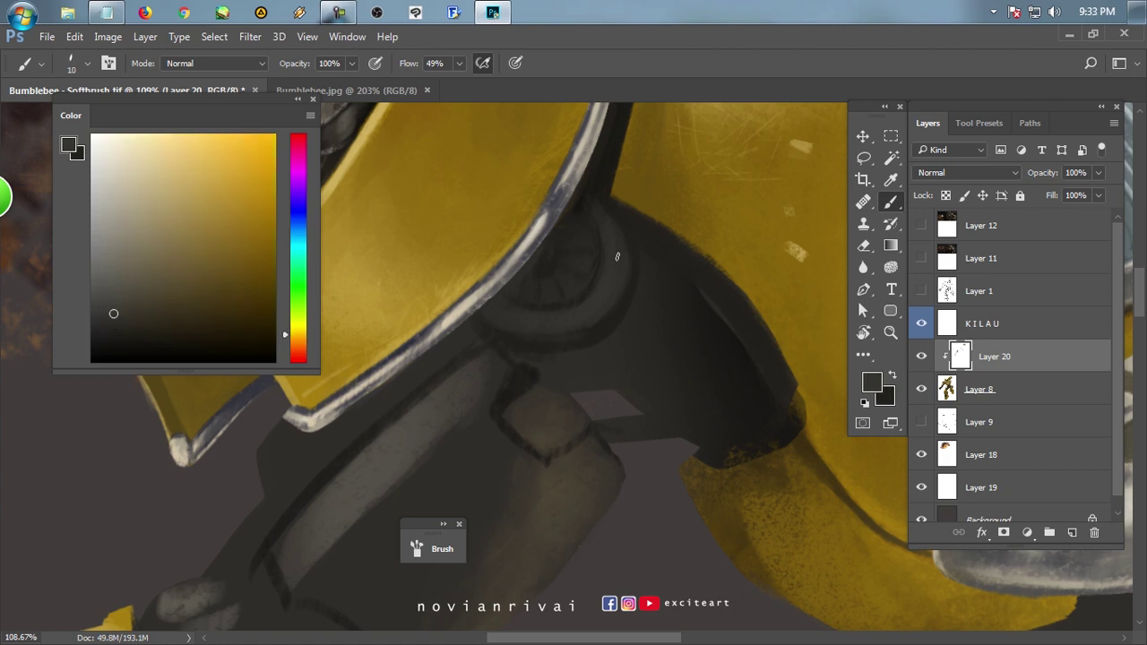
Paint dark mechanical rods and grey highlights in the area between the shoulder joint and the torso armour.
scroll(552, 342, down, 3)
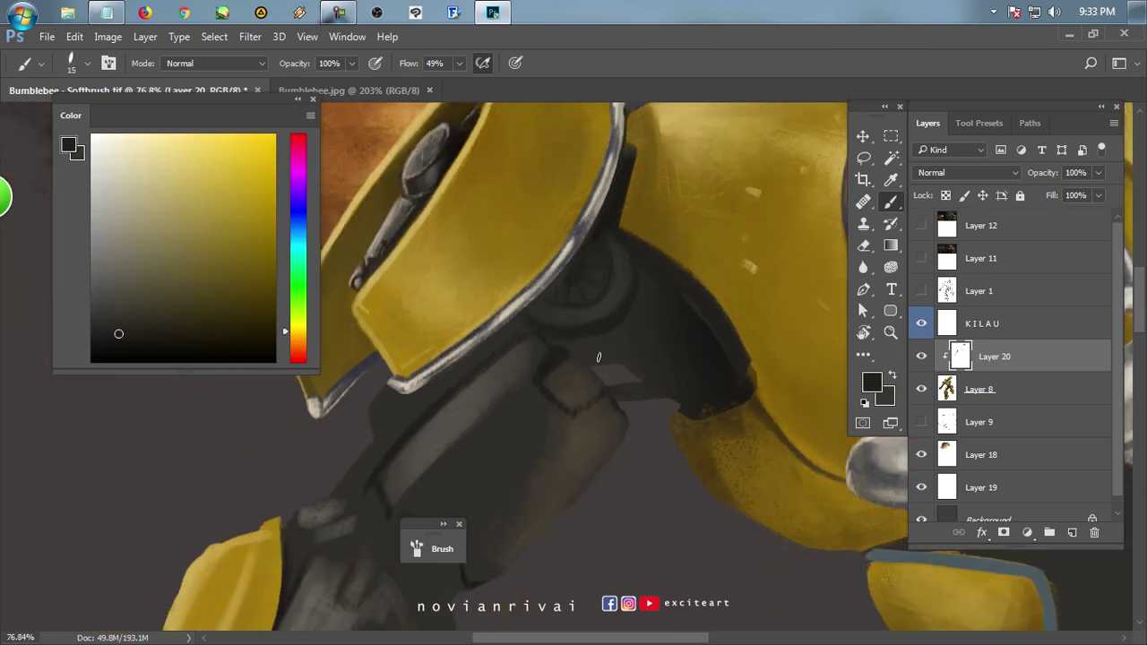
key(bracketright)
alt+click(660, 325)
key(bracketleft)
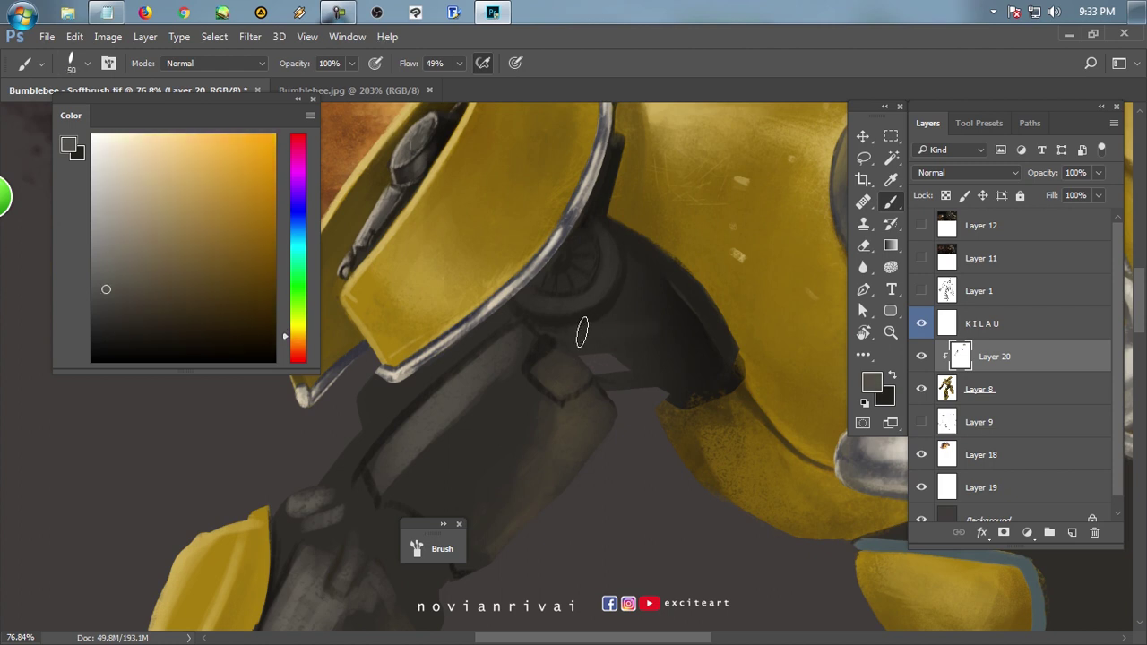
alt+click(662, 339)
alt+click(661, 316)
alt+click(661, 332)
alt+click(681, 359)
drag(693, 293, 642, 319)
scroll(568, 276, down, 2)
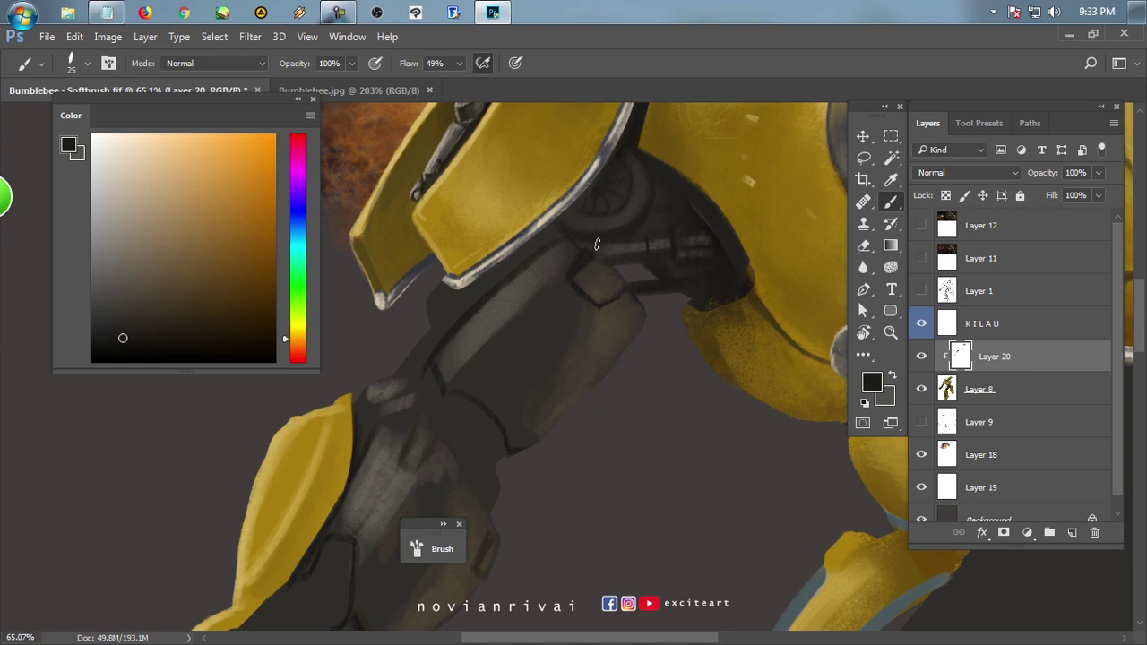
Check the arm in the Bumblebee.jpg reference and paint matching metal panel details on the upper arm and forearm.
scroll(623, 243, up, 1)
key(ctrl+Tab)
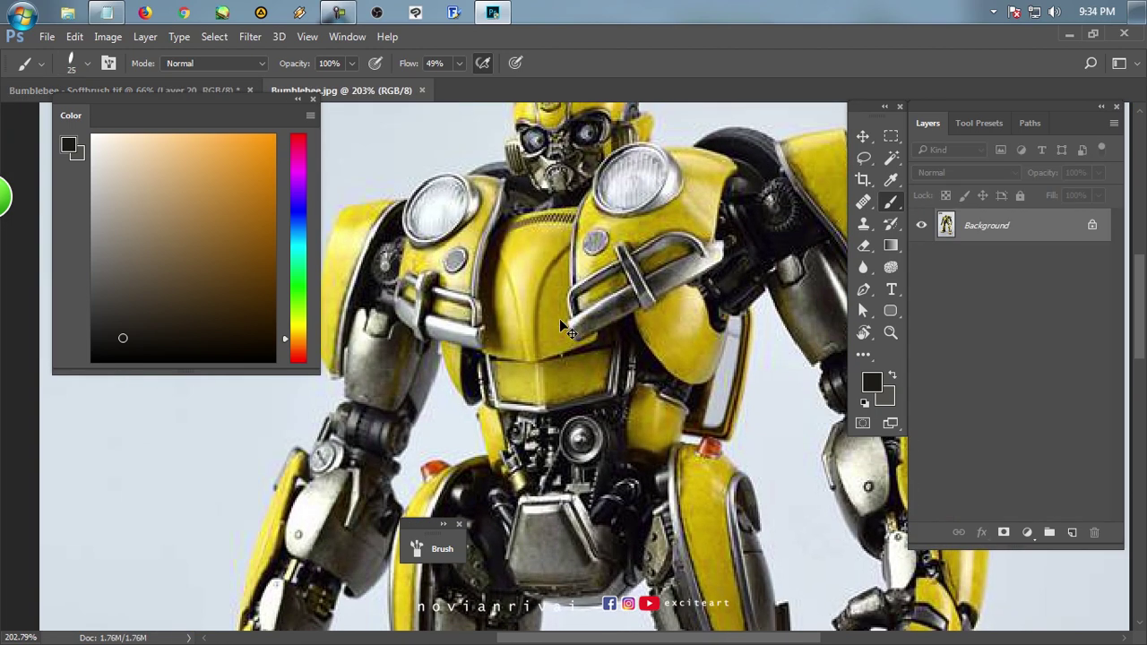
key(ctrl+Tab)
key(bracketright)
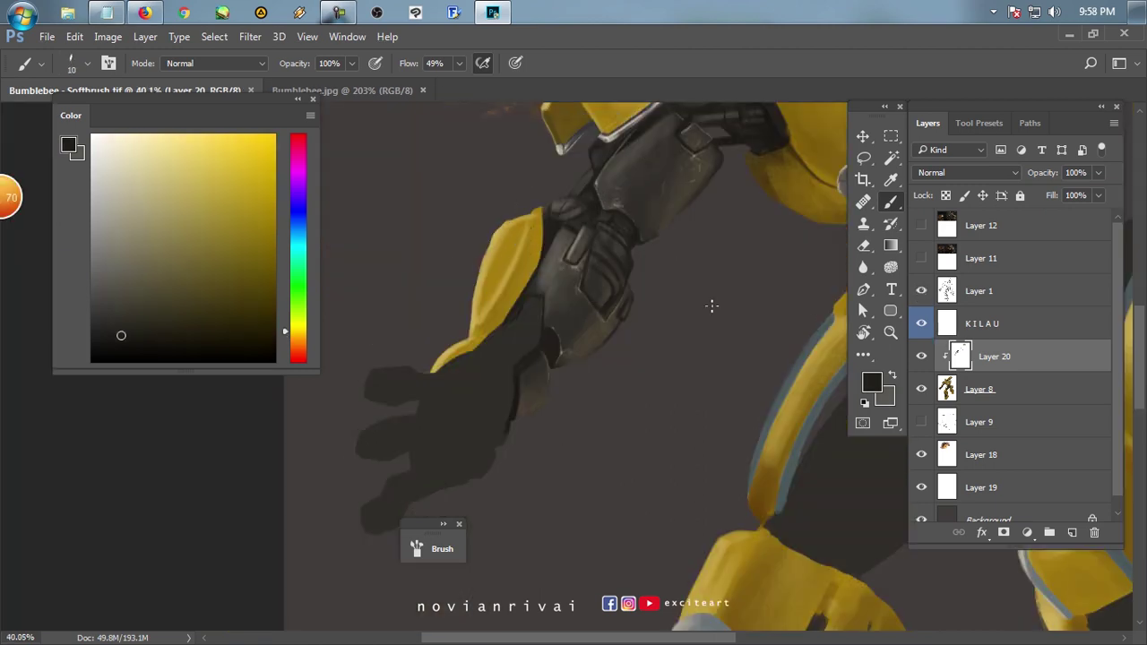
Block in the dark shadow shapes on the fingers and palm with a size 60 brush, using the Layer 1 sketch as guide.
click(921, 292)
key(bracketright)
key(bracketright)
key(bracketright)
drag(383, 388, 420, 393)
key(bracketright)
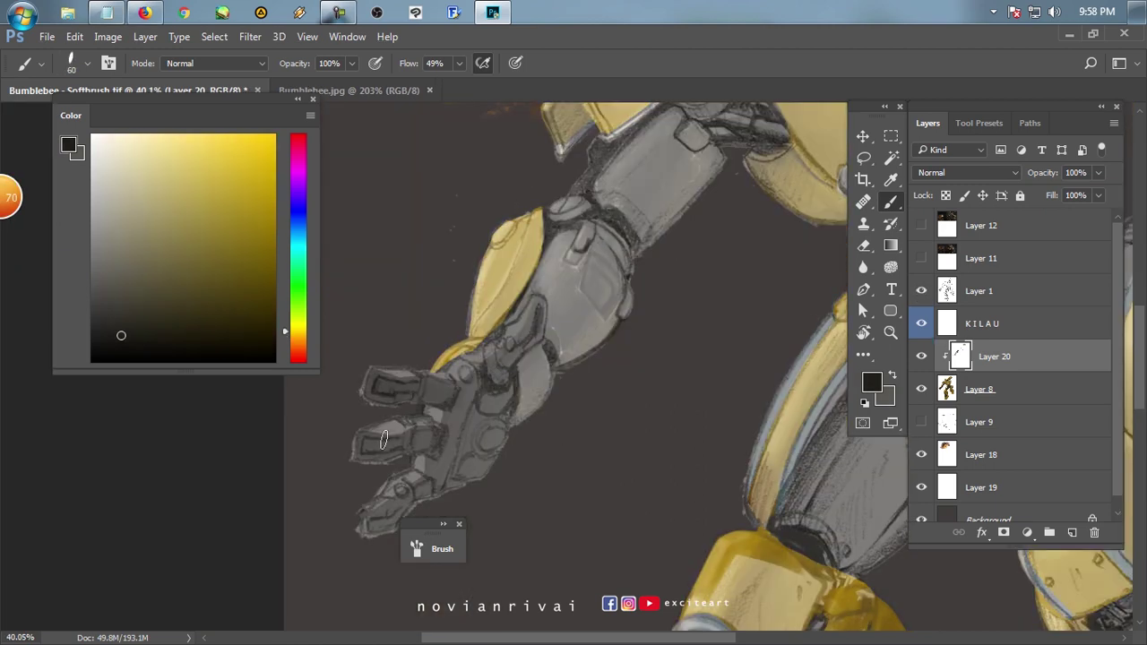
mouse_move(390, 449)
mouse_down()
mouse_move(469, 436)
mouse_move(504, 394)
mouse_up()
click(922, 290)
key(bracketright)
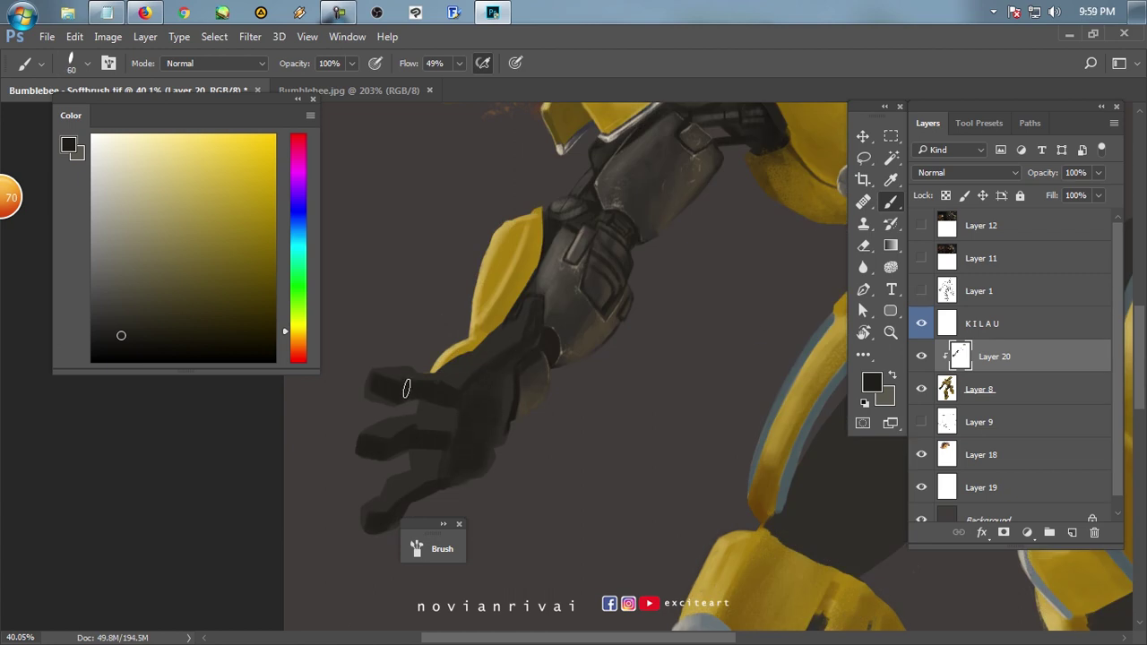
Refine the dark planes and lower contours of the fingers with a size 20 brush and sampled dark greys.
scroll(411, 395, up, 5)
drag(416, 451, 433, 362)
mouse_move(359, 463)
mouse_down()
mouse_move(457, 392)
mouse_move(480, 428)
mouse_up()
mouse_move(551, 348)
mouse_down()
mouse_move(487, 358)
mouse_move(512, 424)
mouse_up()
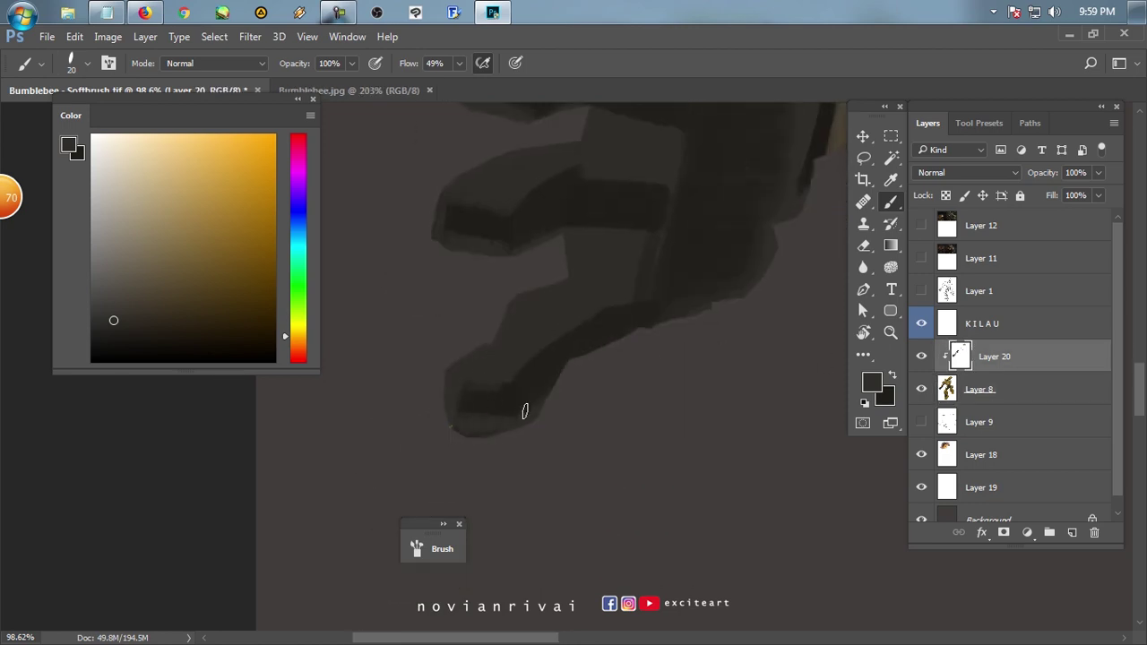
alt+click(475, 376)
mouse_move(492, 384)
mouse_down()
mouse_move(525, 374)
mouse_move(441, 409)
mouse_up()
key(e)
key(b)
click(453, 415)
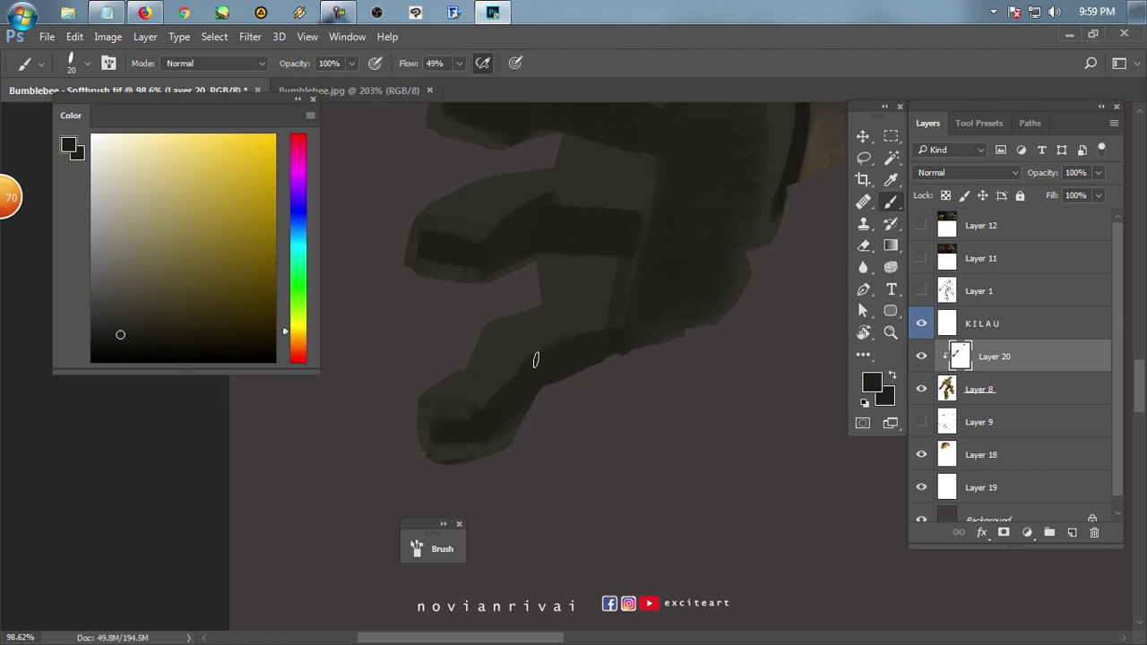
click(538, 391)
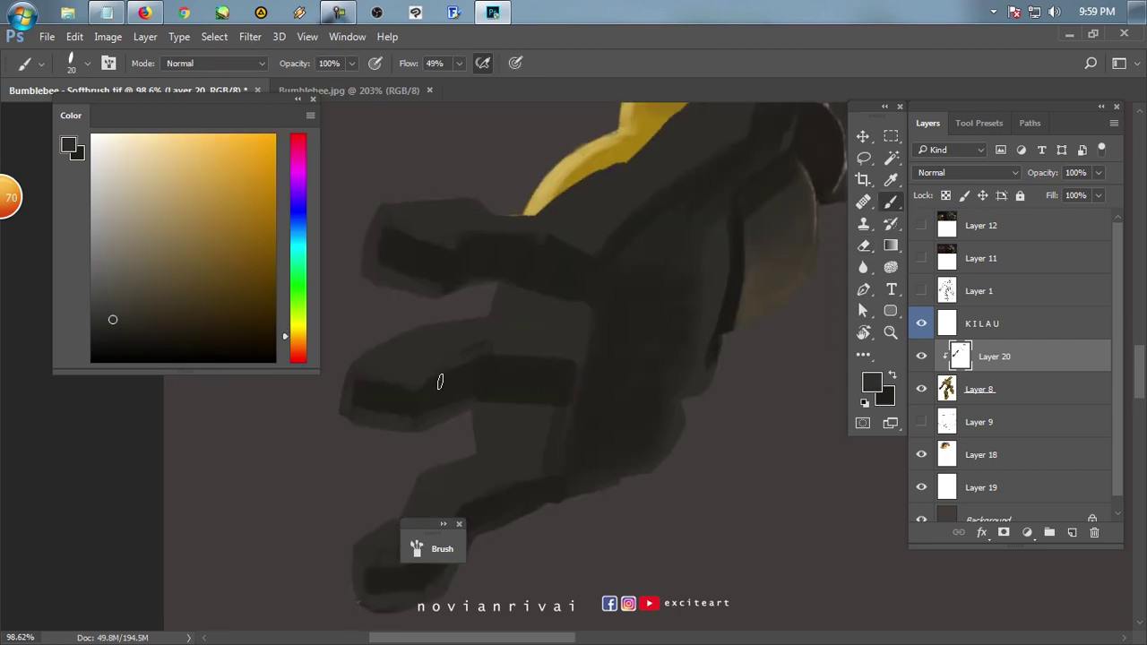
Sharpen the planes of the upper two fingers with a size 15 brush, checking them against the Layer 1 sketch.
alt+click(464, 364)
click(922, 290)
click(921, 290)
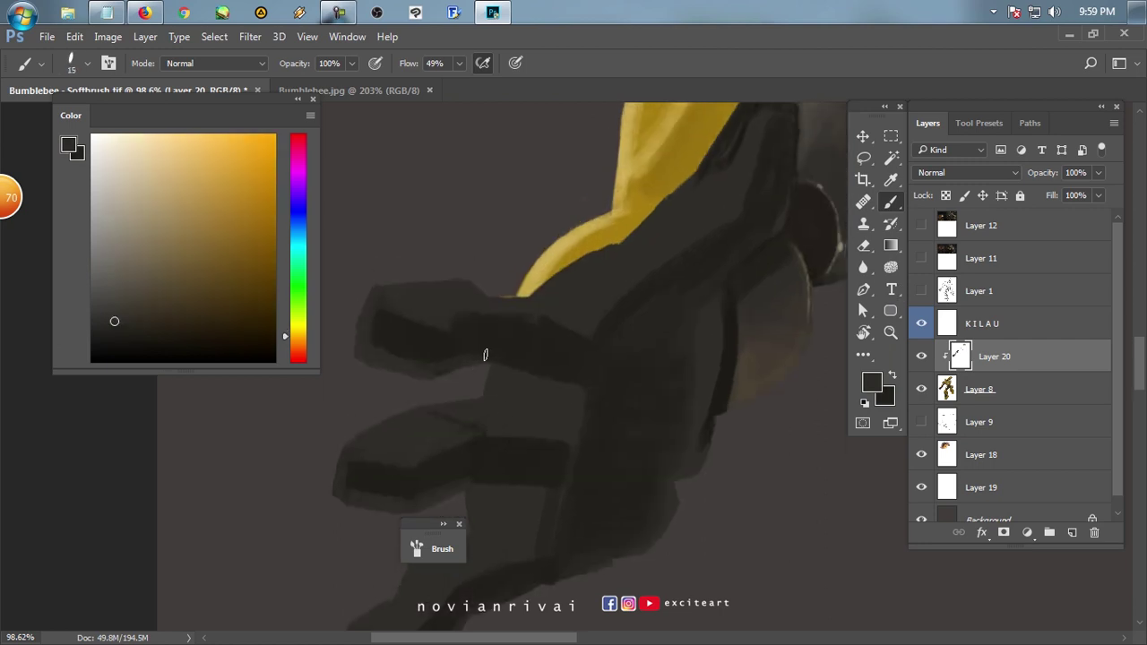
click(385, 315)
click(467, 361)
scroll(592, 340, down, 1)
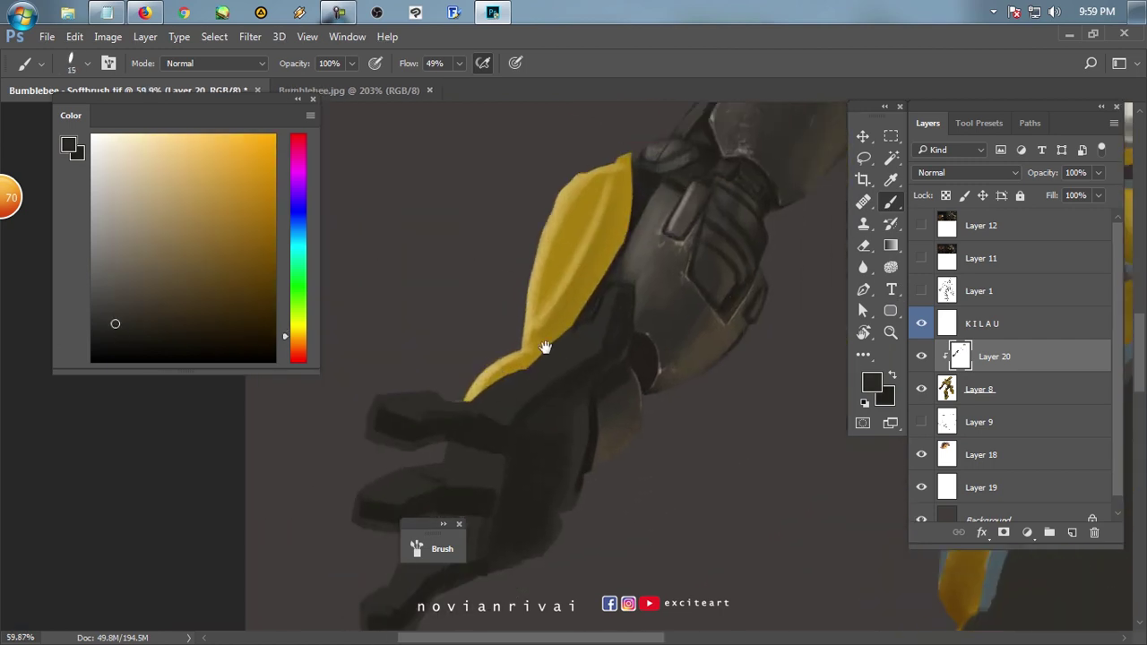
Paint lighter grey tones on the upper planes of the fingers with a size 30 brush.
drag(545, 343, 574, 179)
alt+click(635, 318)
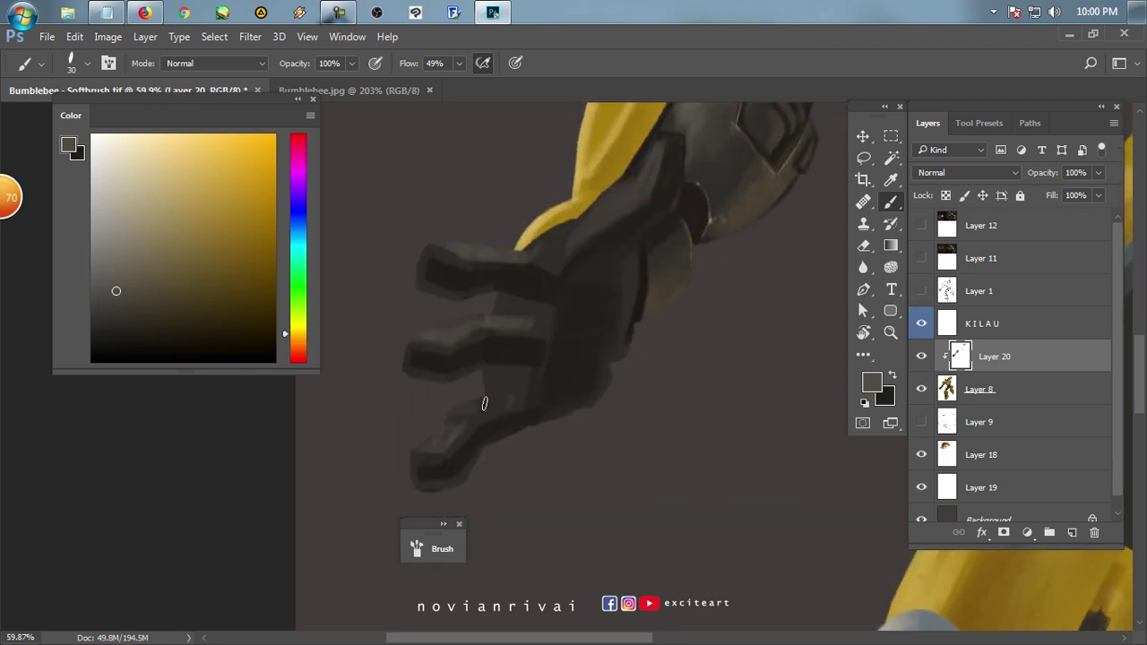
drag(484, 404, 457, 414)
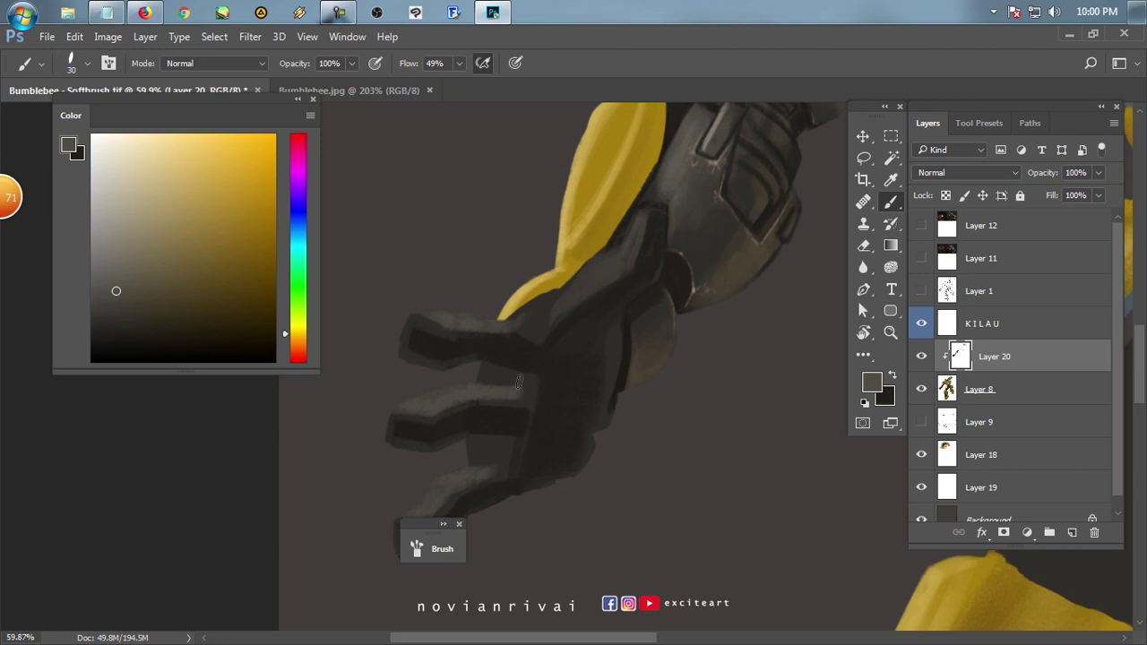
Paint brownish pads and a dark-centred round joint on the palm, using sampled colours and brush sizes 40 and 30.
alt+click(446, 318)
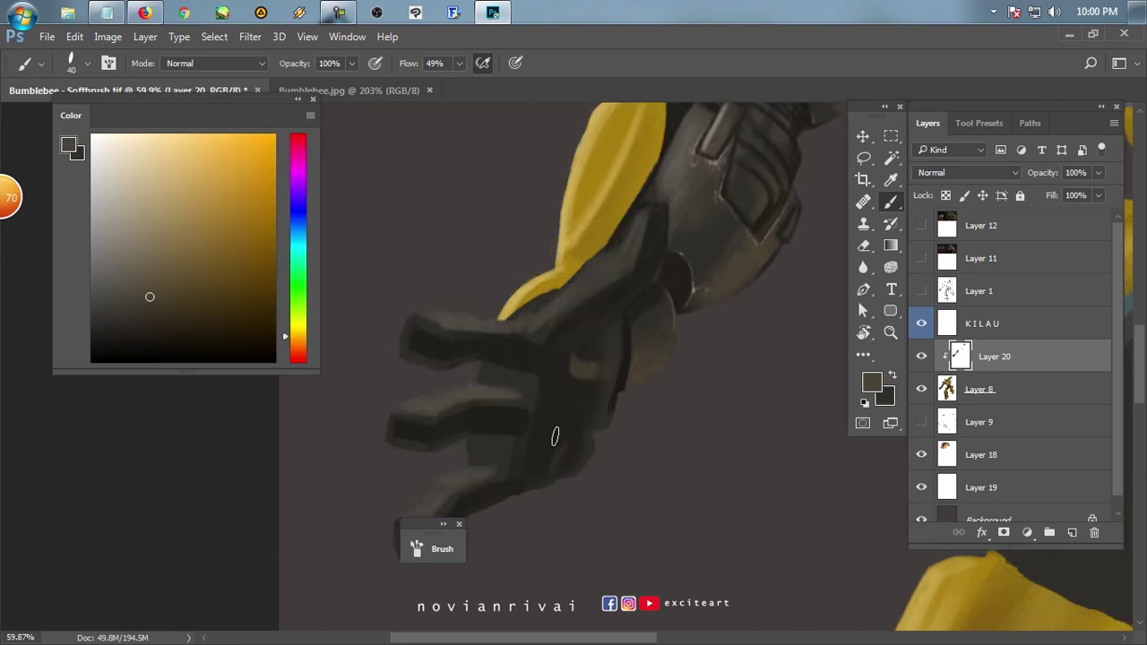
mouse_move(556, 436)
mouse_down()
mouse_move(590, 388)
mouse_move(601, 394)
mouse_move(512, 409)
mouse_move(566, 411)
mouse_up()
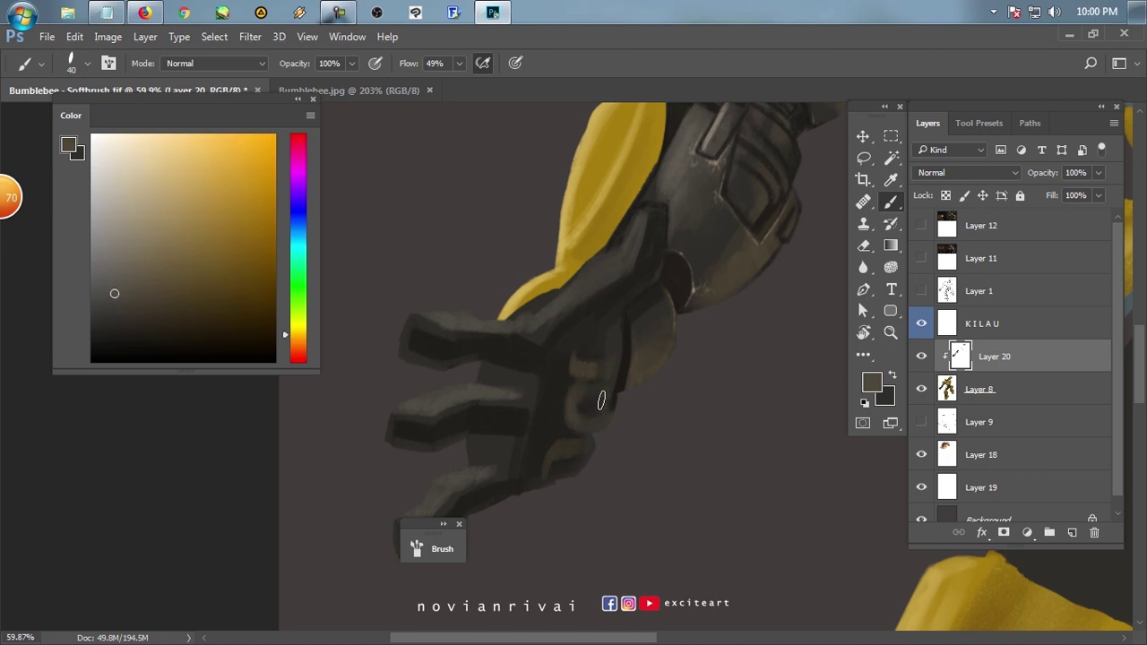
alt+click(599, 402)
key(bracketleft)
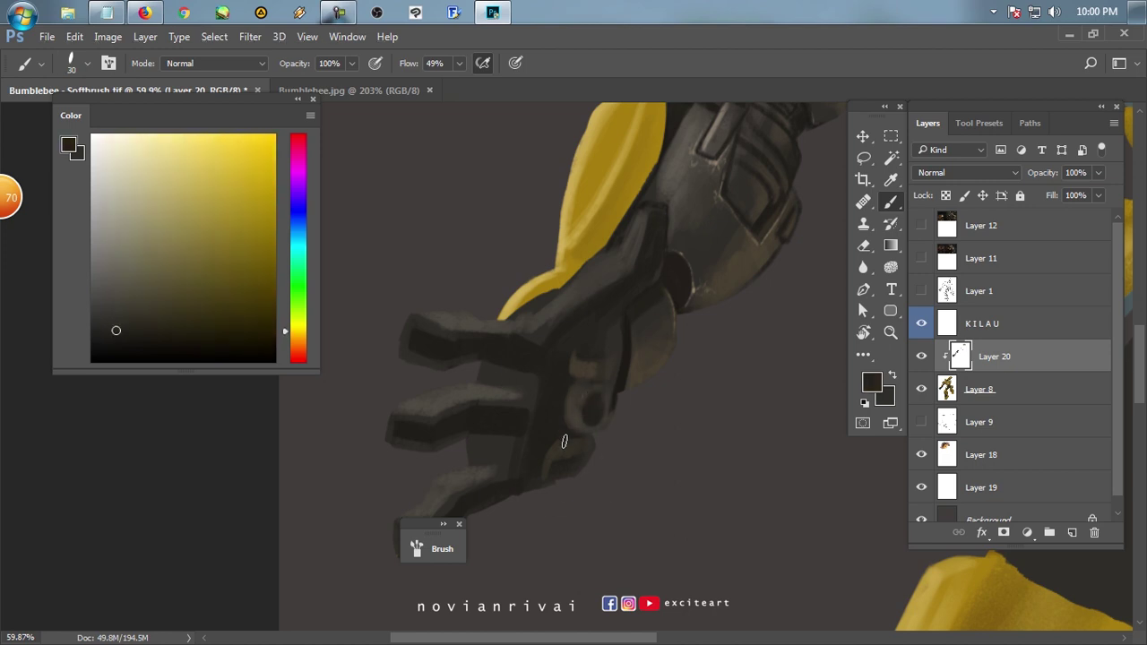
alt+click(568, 435)
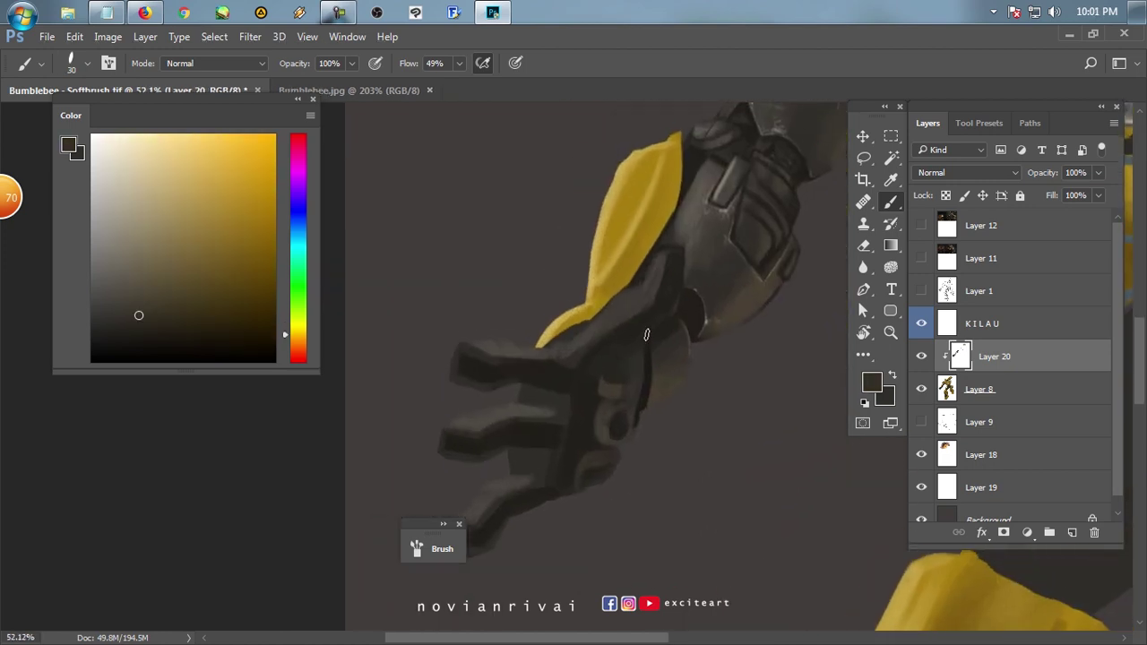
Brighten the top planes of the fingers with sampled light greys and a size 15 brush.
alt+click(557, 340)
key(bracketleft)
key(bracketleft)
alt+click(509, 313)
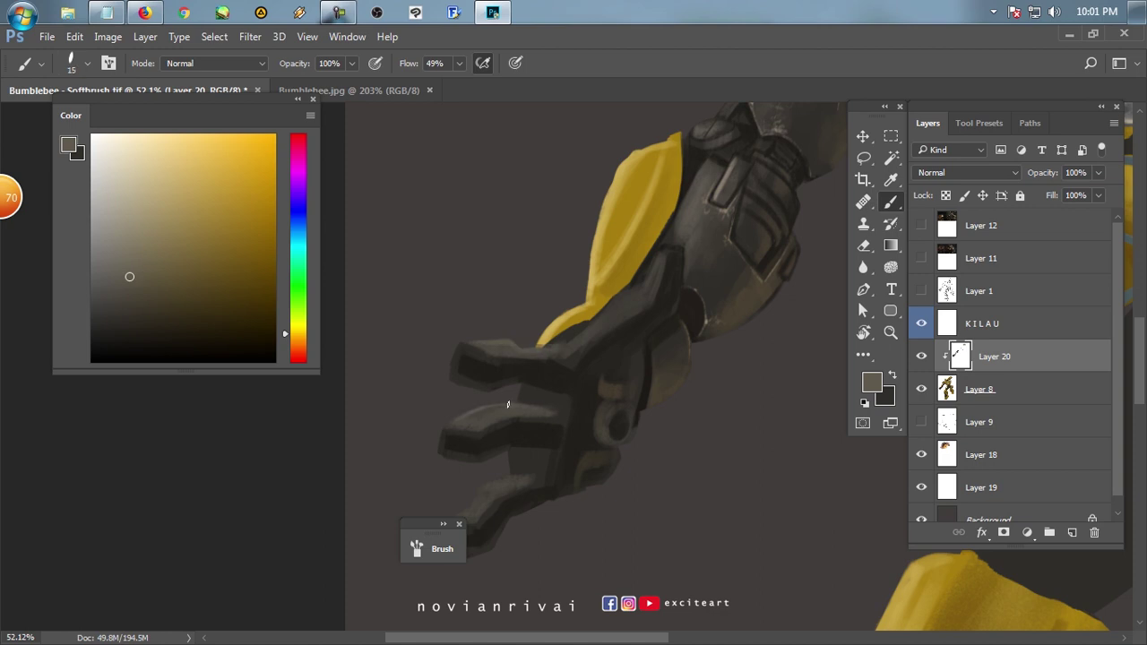
scroll(445, 422, down, 3)
alt+click(522, 335)
scroll(522, 335, up, 3)
alt+click(509, 362)
alt+click(560, 358)
drag(477, 395, 433, 431)
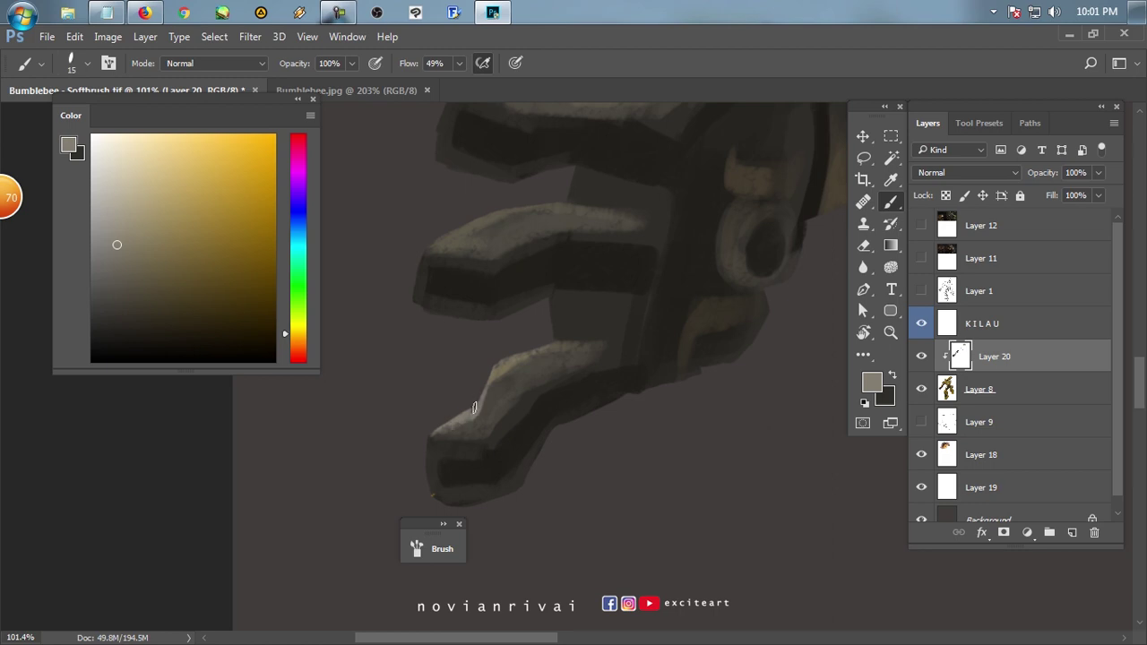
Add light edge highlights to the fingertips and the top edge of the uppermost finger.
alt+click(453, 391)
alt+click(468, 380)
scroll(469, 379, up, 4)
mouse_move(398, 466)
mouse_down()
mouse_move(399, 420)
mouse_move(495, 371)
mouse_up()
key(bracketright)
drag(415, 311, 451, 253)
Draw the thumb's round joint and panel lines with a size 8 brush, matching the Layer 1 sketch.
click(922, 290)
click(922, 291)
key(bracketleft)
key(bracketleft)
alt+click(651, 233)
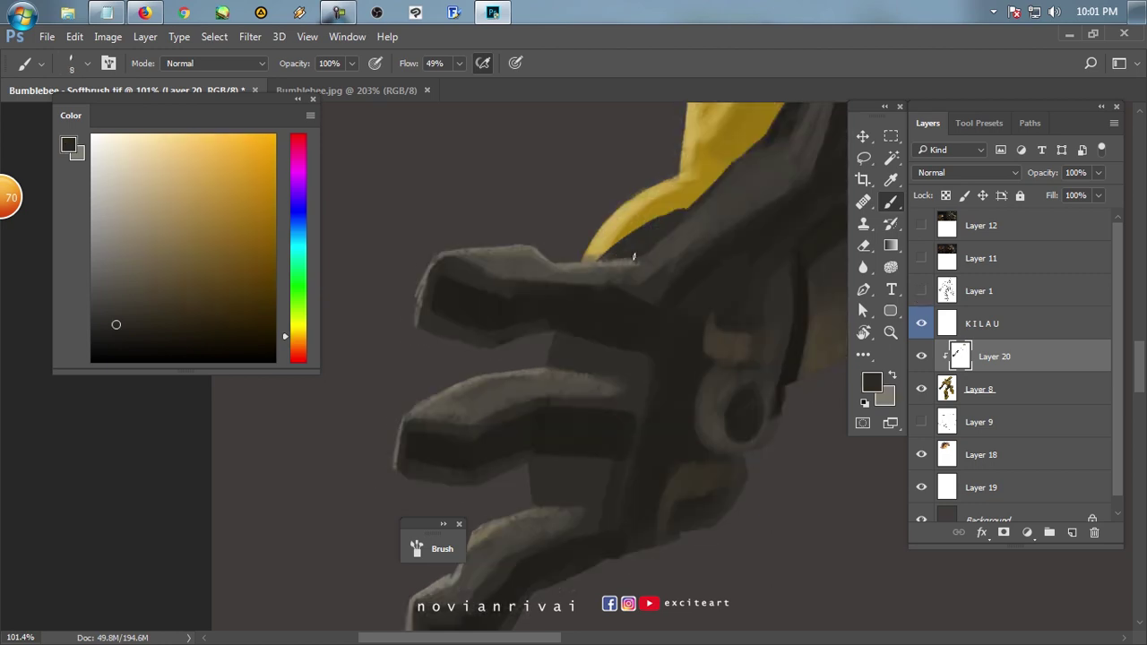
drag(652, 247, 504, 391)
key(x)
click(922, 290)
click(921, 290)
mouse_move(627, 316)
mouse_down()
mouse_move(619, 344)
mouse_move(631, 319)
mouse_up()
click(922, 291)
click(921, 291)
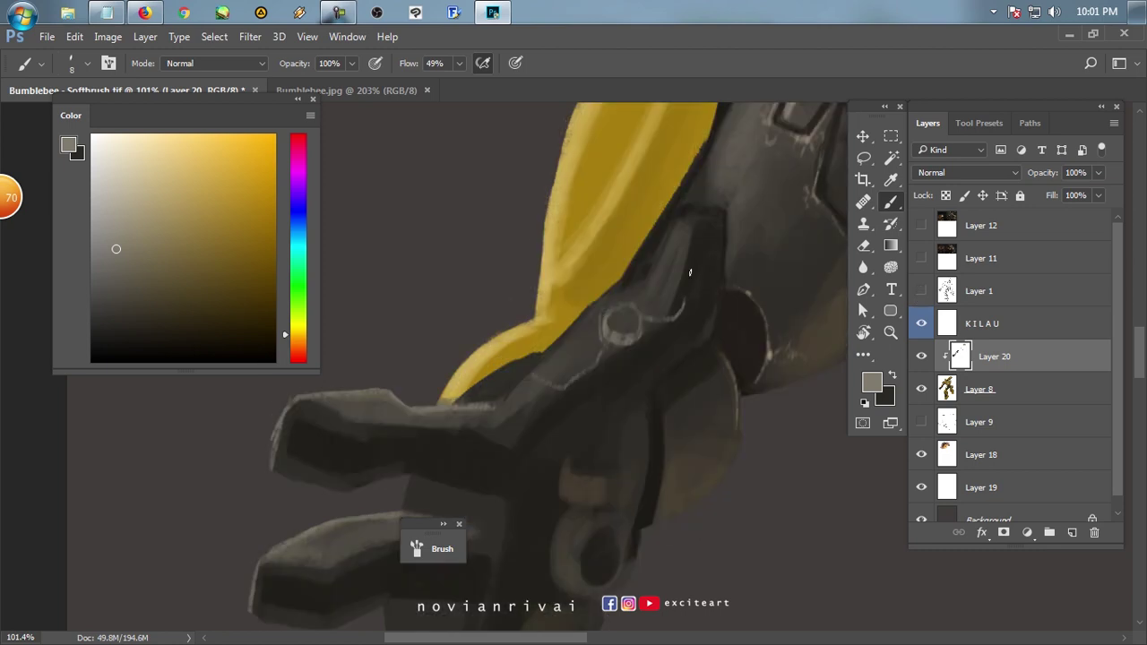
Draw small light grey circular joints on the three fingers and undo the last stray stroke.
scroll(698, 228, down, 3)
scroll(676, 331, up, 3)
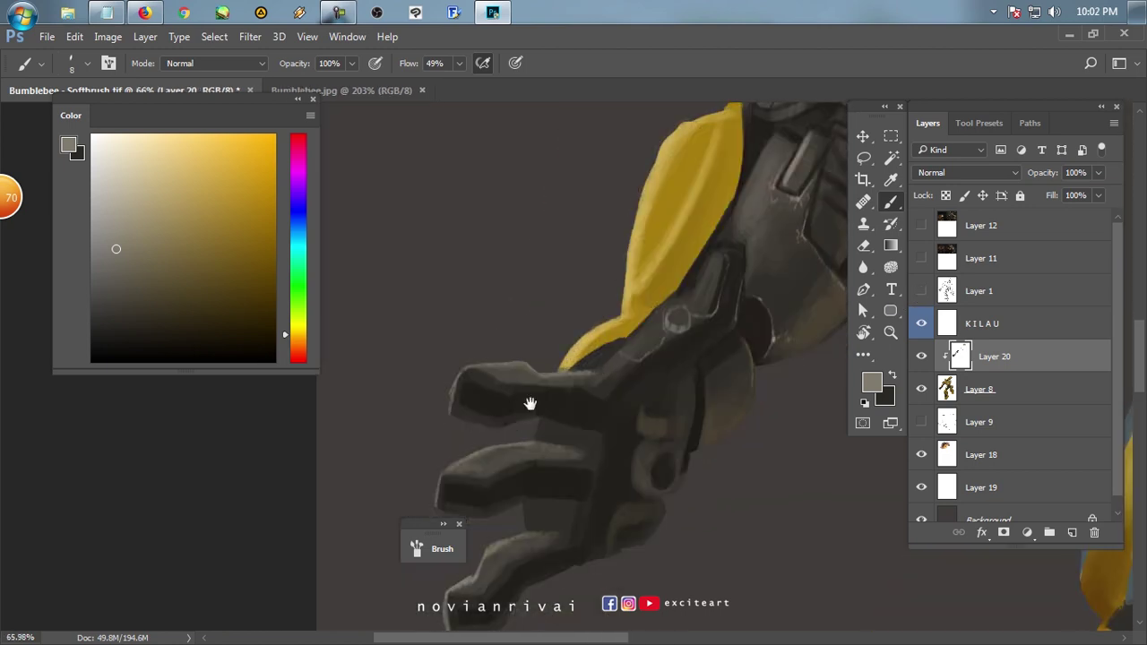
drag(495, 358, 541, 362)
scroll(541, 361, down, 5)
drag(613, 458, 486, 432)
mouse_move(551, 386)
mouse_down()
mouse_move(559, 402)
mouse_move(558, 391)
mouse_up()
key(ctrl+z)
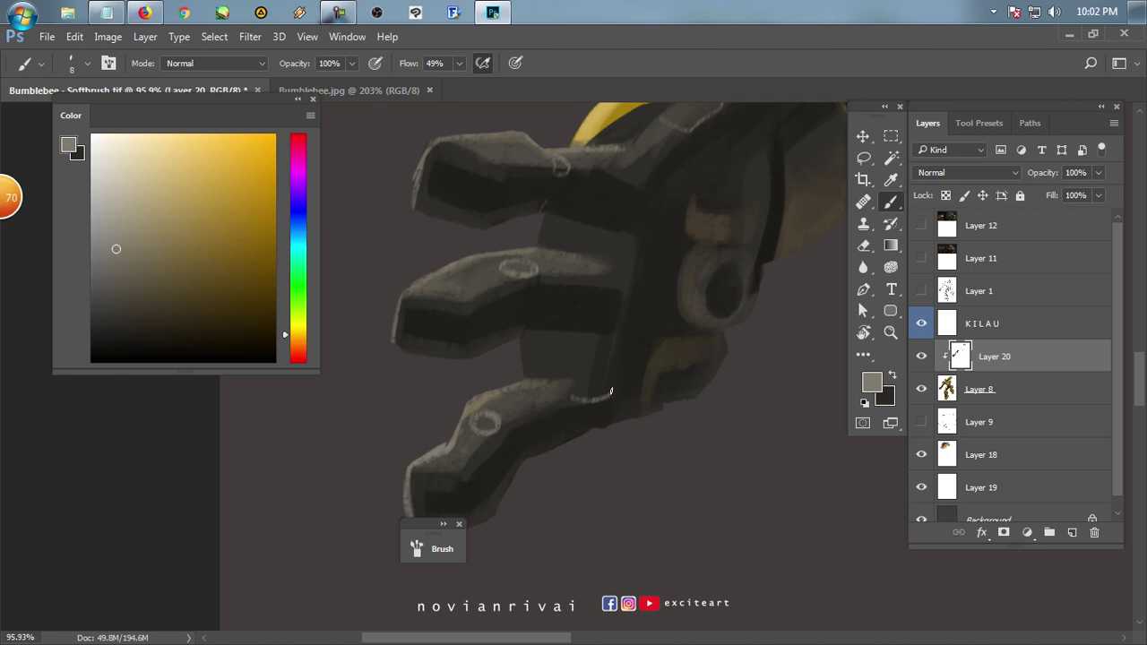
Outline the curved knuckle bands at the base of each finger in light grey.
mouse_move(649, 301)
mouse_down()
mouse_move(564, 307)
mouse_move(610, 341)
mouse_move(540, 308)
mouse_move(556, 255)
mouse_up()
scroll(498, 405, down, 3)
drag(499, 405, 495, 451)
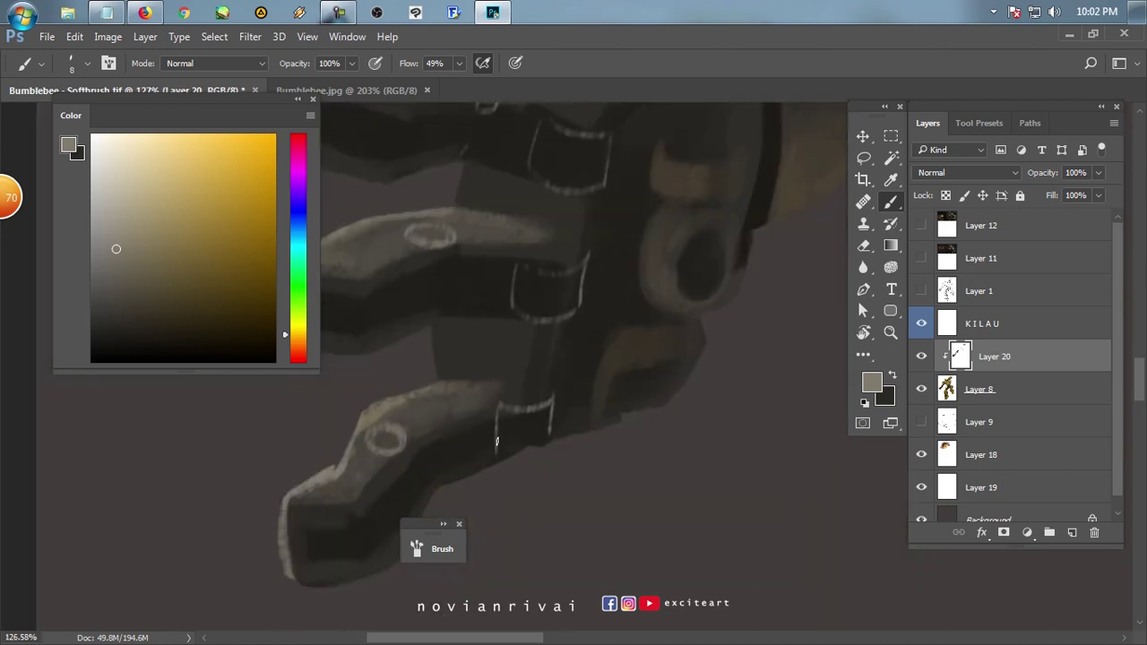
Extend the hand silhouette on Layer 8 with dark grey below the lowest knuckle and along the palm's lower edge.
click(997, 385)
key(x)
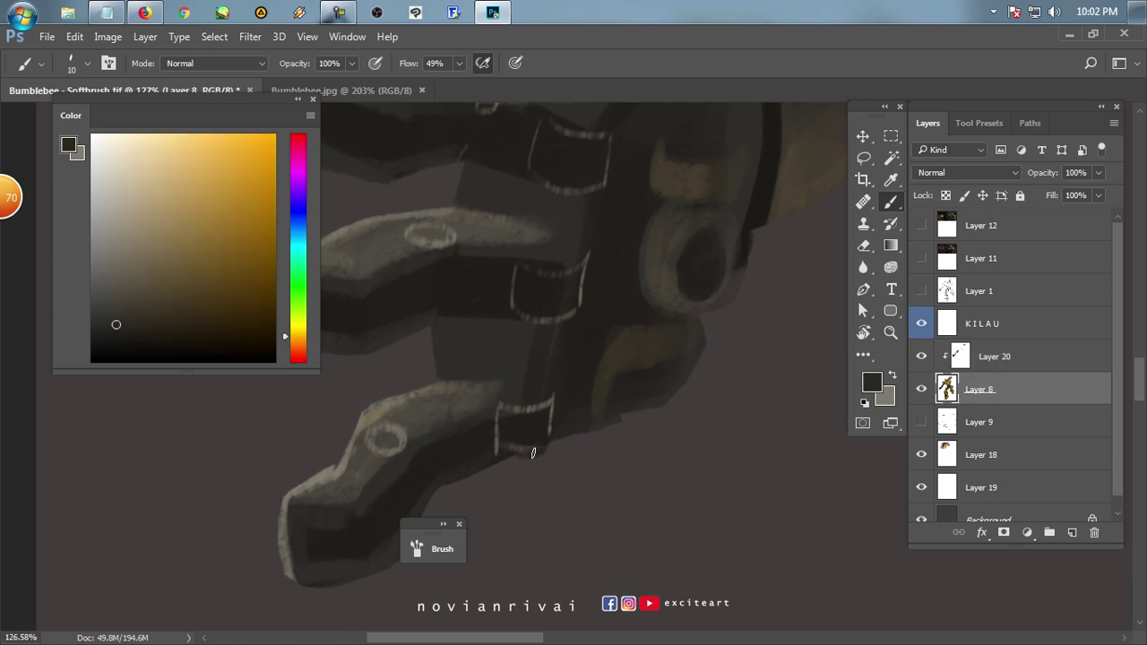
key(alt+bracketright)
key(x)
key(alt+bracketleft)
key(x)
key(bracketright)
drag(627, 417, 668, 399)
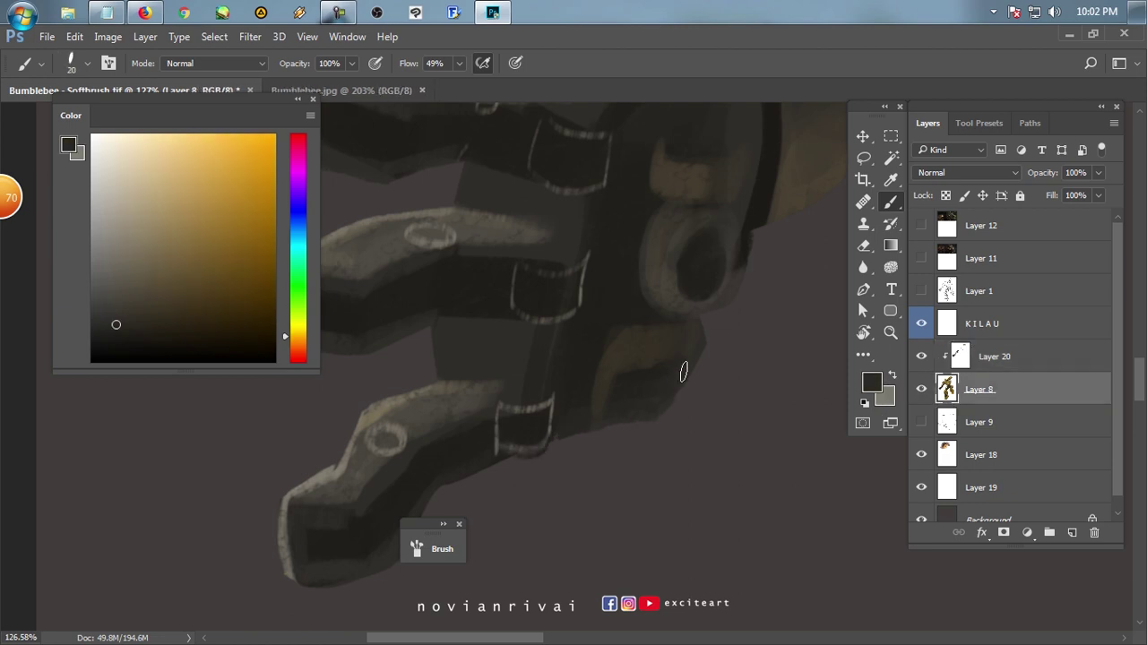
Outline the knuckle housings at the finger bases on Layer 20 with a size 9 light grey brush, following the sketch.
scroll(619, 418, down, 5)
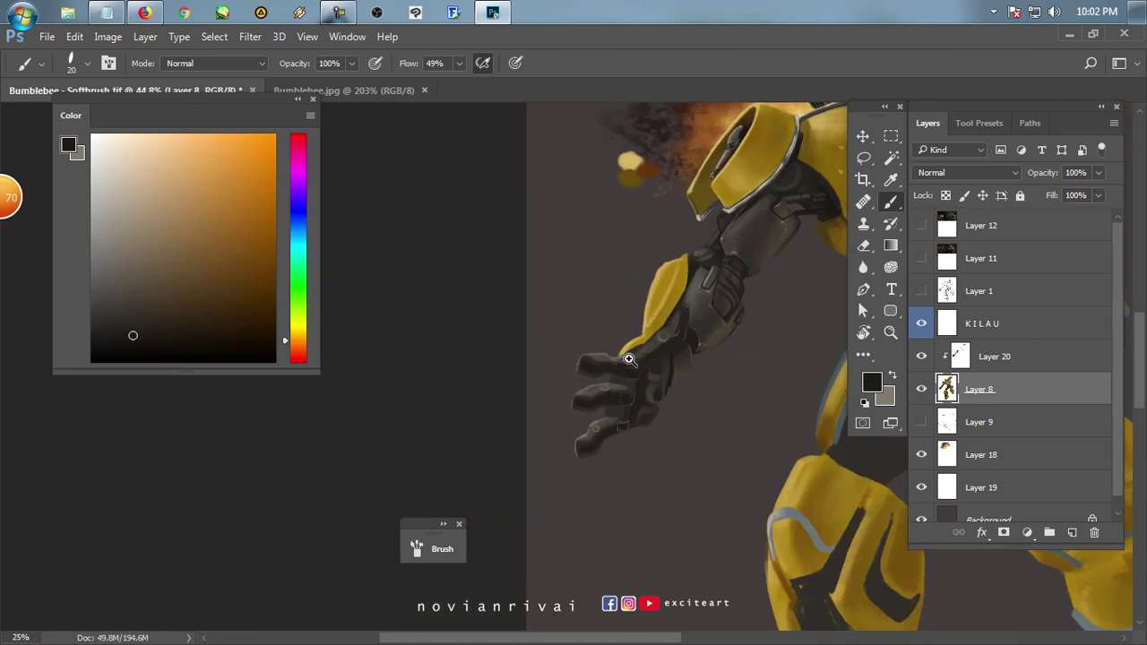
key(alt+bracketright)
key(x)
key(bracketleft)
scroll(668, 421, up, 5)
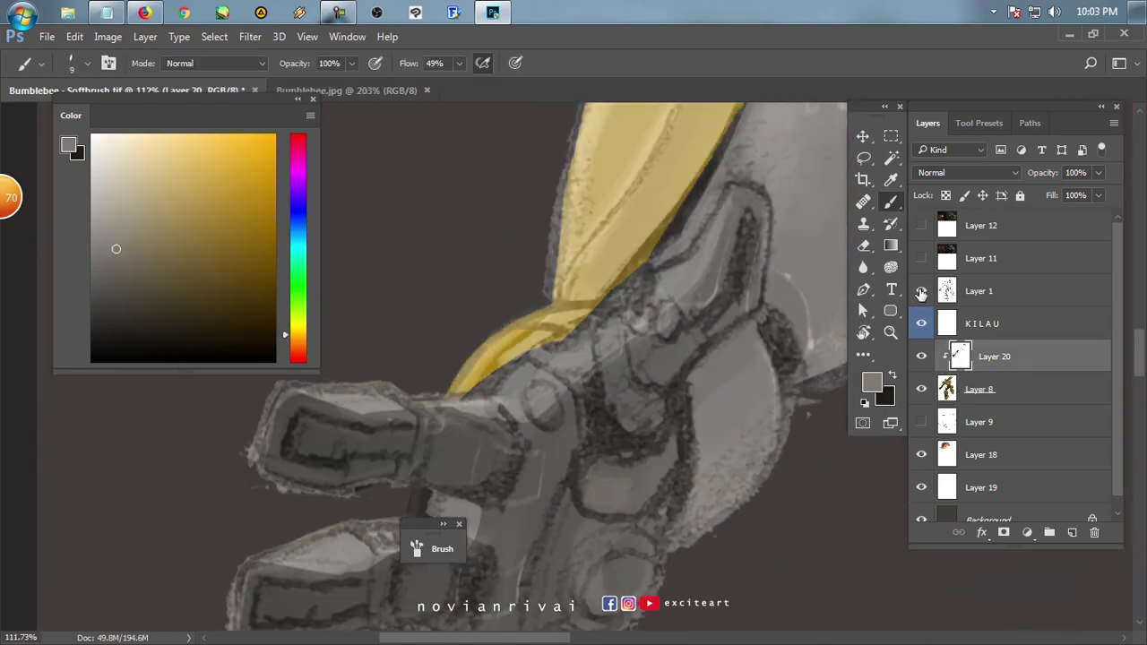
drag(535, 484, 525, 410)
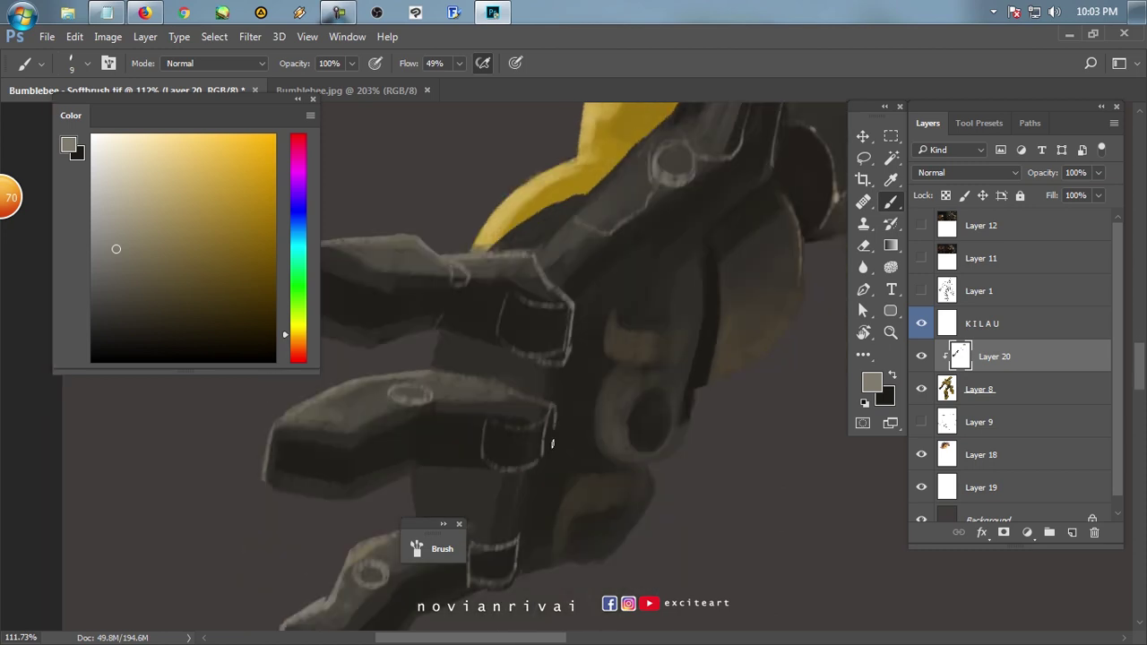
drag(514, 475, 540, 383)
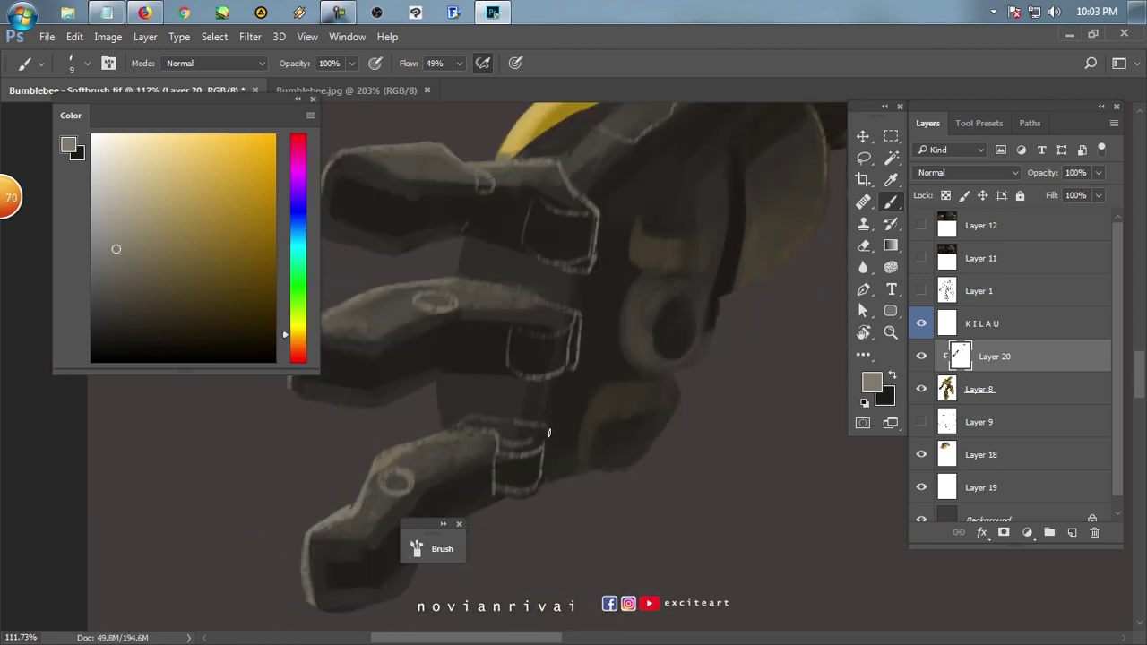
Draw thin light seam lines on the palm sections between the fingers.
mouse_move(477, 412)
mouse_down()
mouse_move(536, 427)
mouse_move(536, 381)
mouse_up()
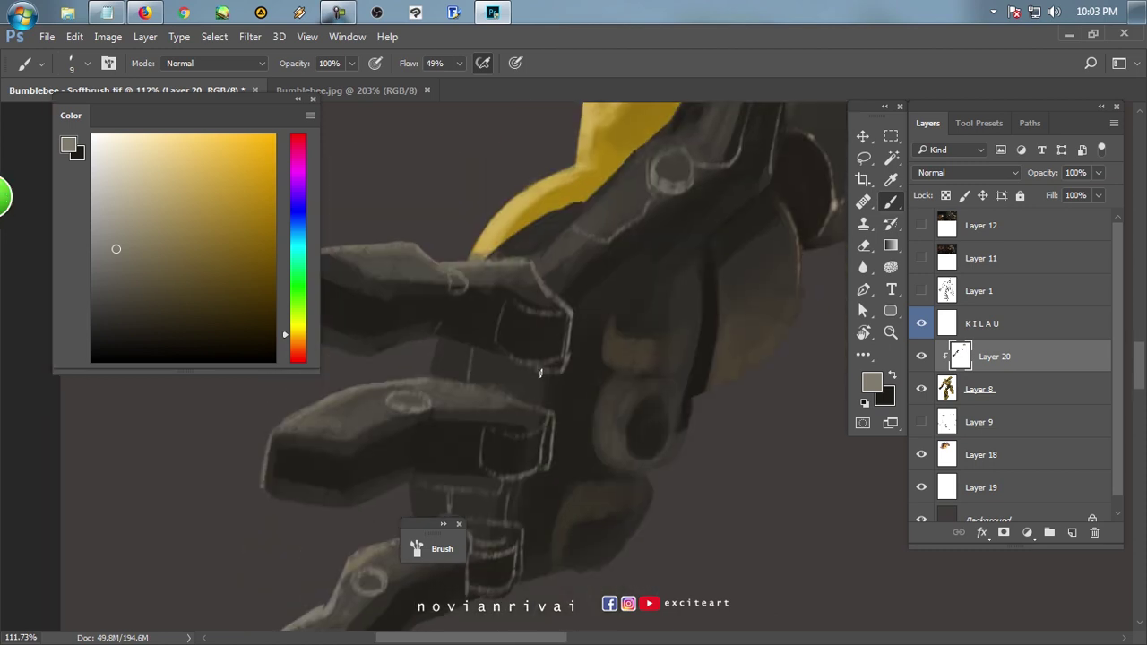
drag(480, 501, 519, 464)
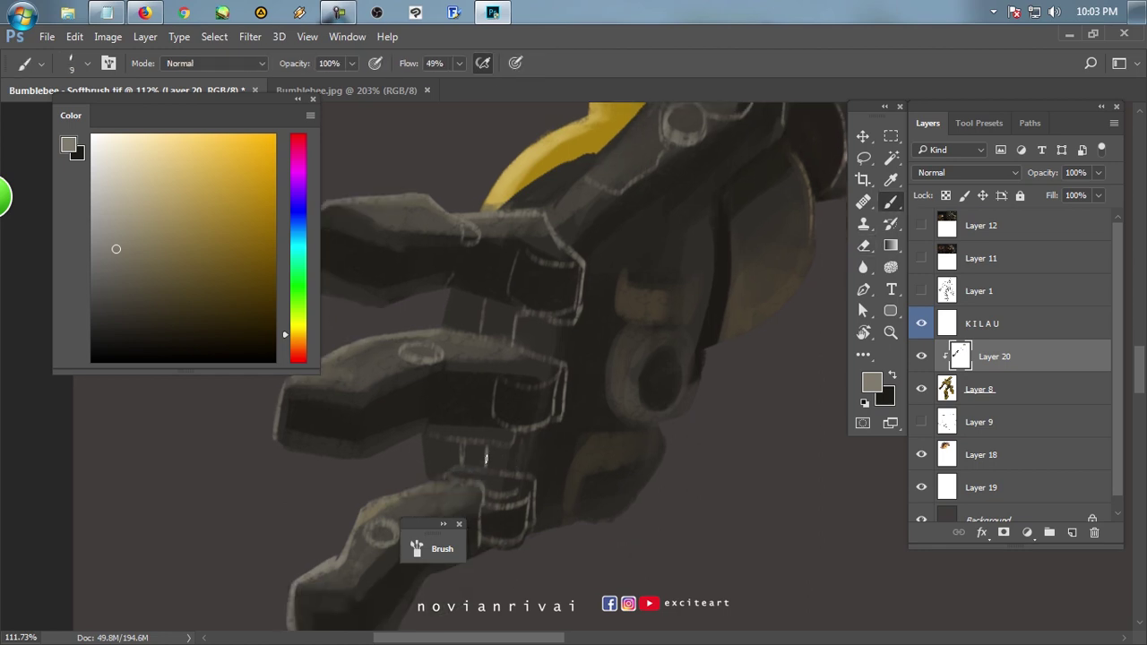
mouse_move(524, 323)
mouse_down()
mouse_move(545, 356)
mouse_move(531, 338)
mouse_up()
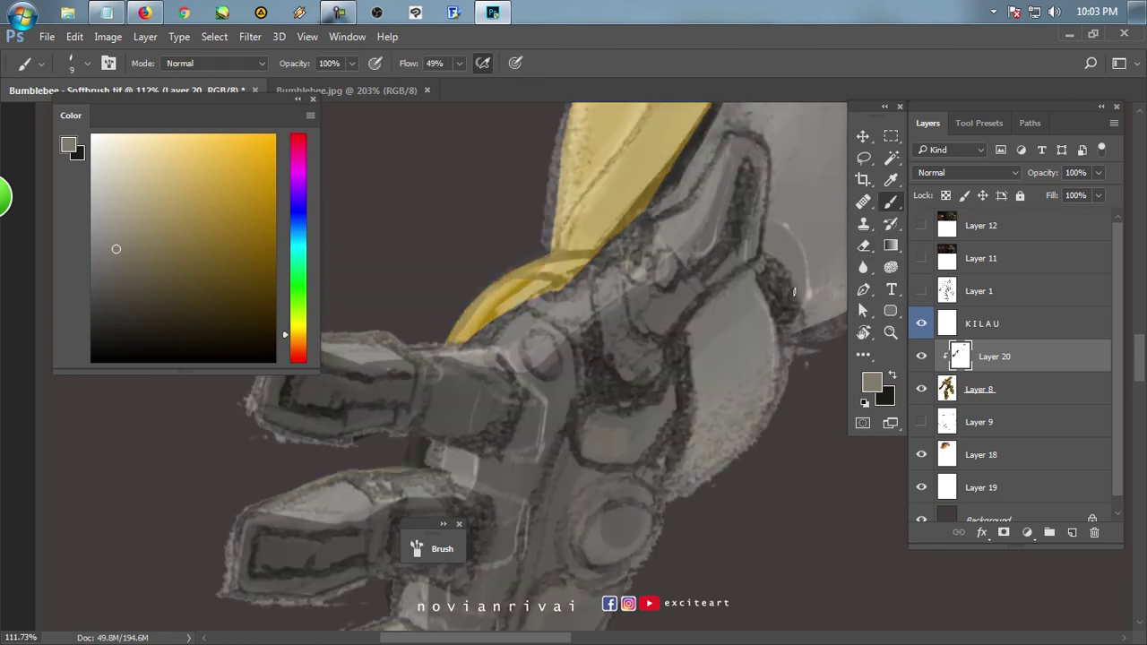
Outline the thumb-base plates, the round joint beside them and the palm pads in light grey, following the Layer 1 sketch.
drag(615, 303, 643, 328)
mouse_move(586, 297)
mouse_down()
mouse_move(597, 349)
mouse_move(652, 385)
mouse_up()
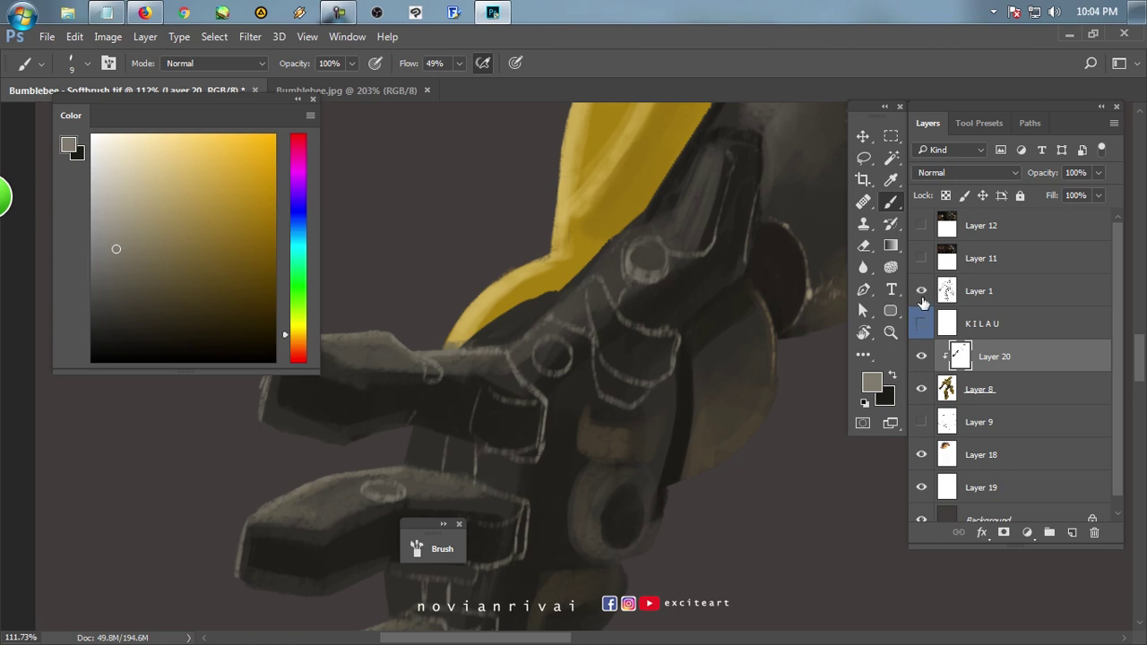
click(921, 324)
scroll(590, 358, down, 3)
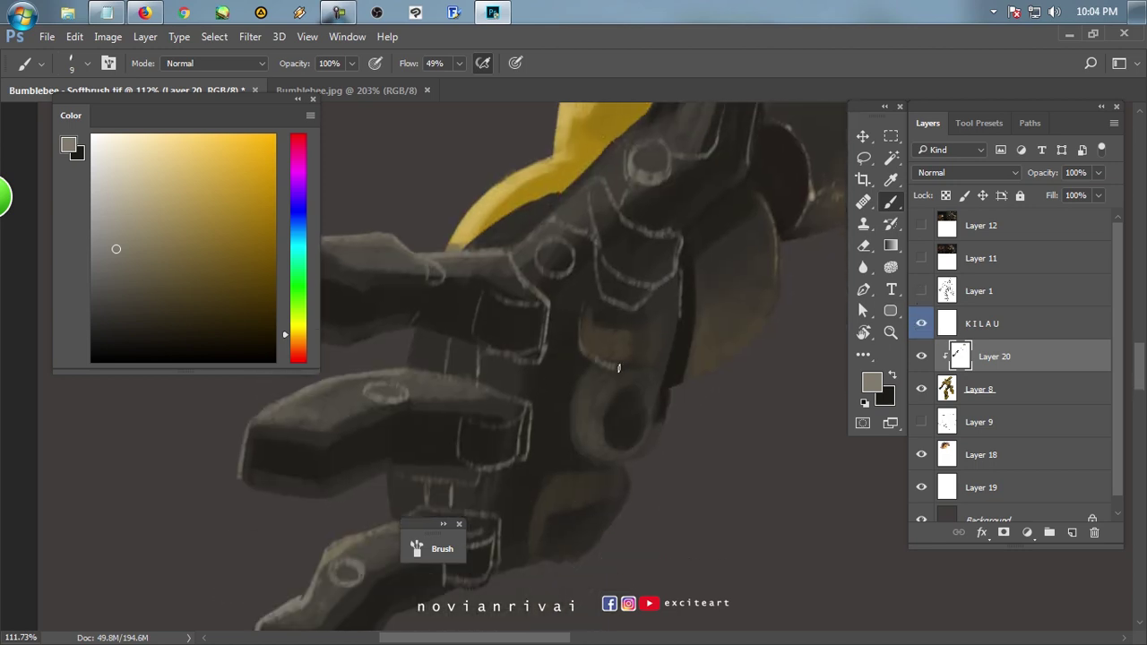
scroll(590, 357, down, 3)
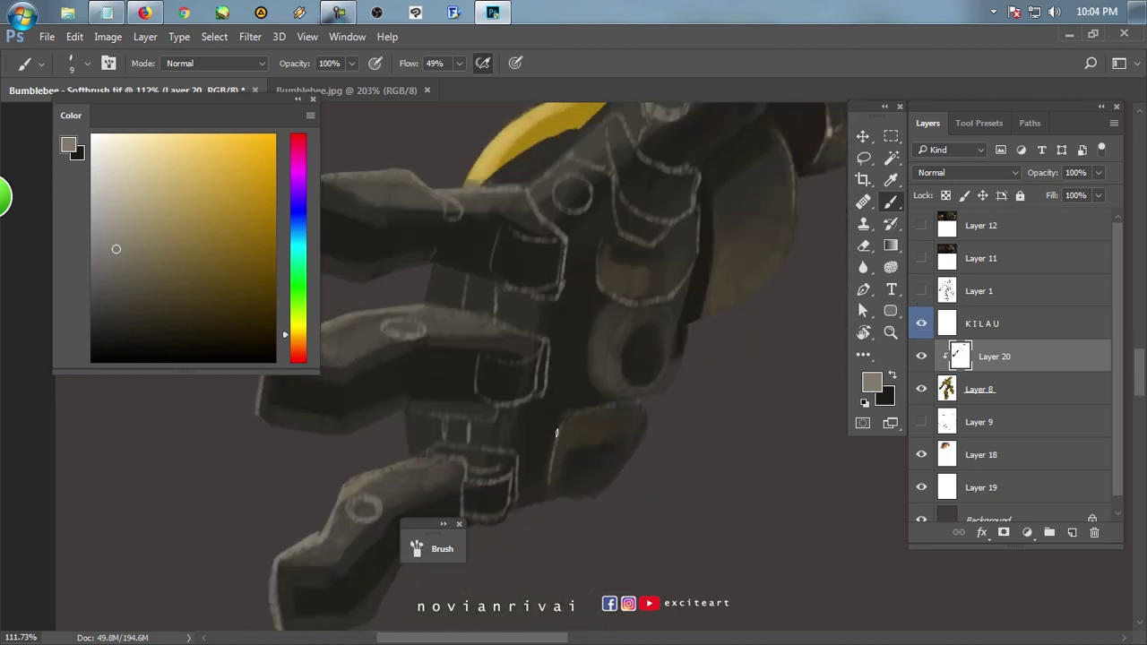
scroll(613, 316, down, 5)
scroll(741, 310, up, 4)
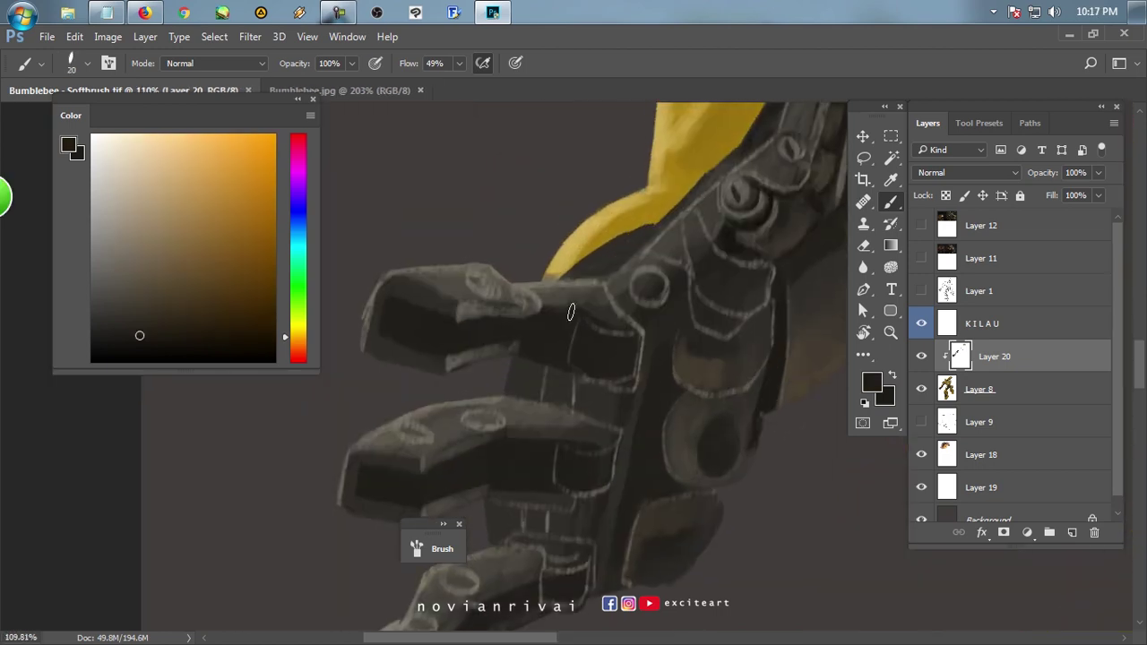
Paint grey joint forms along the undersides of the fingers on Layer 20, adding lighter grey highlights to the lowest finger's joints.
alt+click(488, 288)
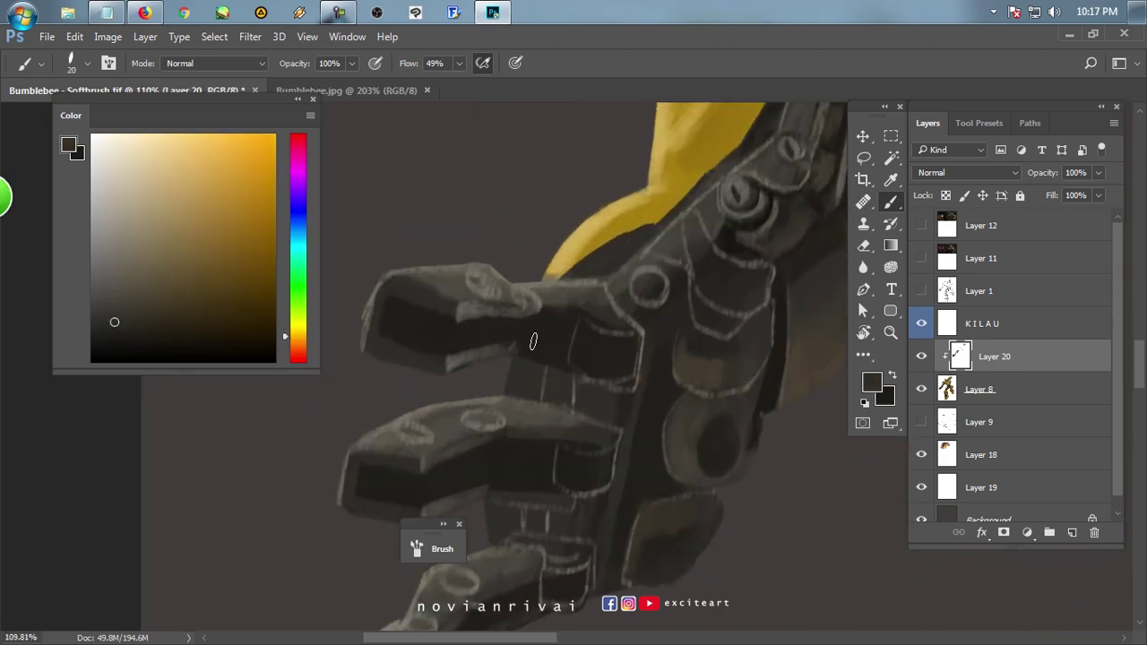
scroll(476, 358, down, 4)
alt+click(491, 313)
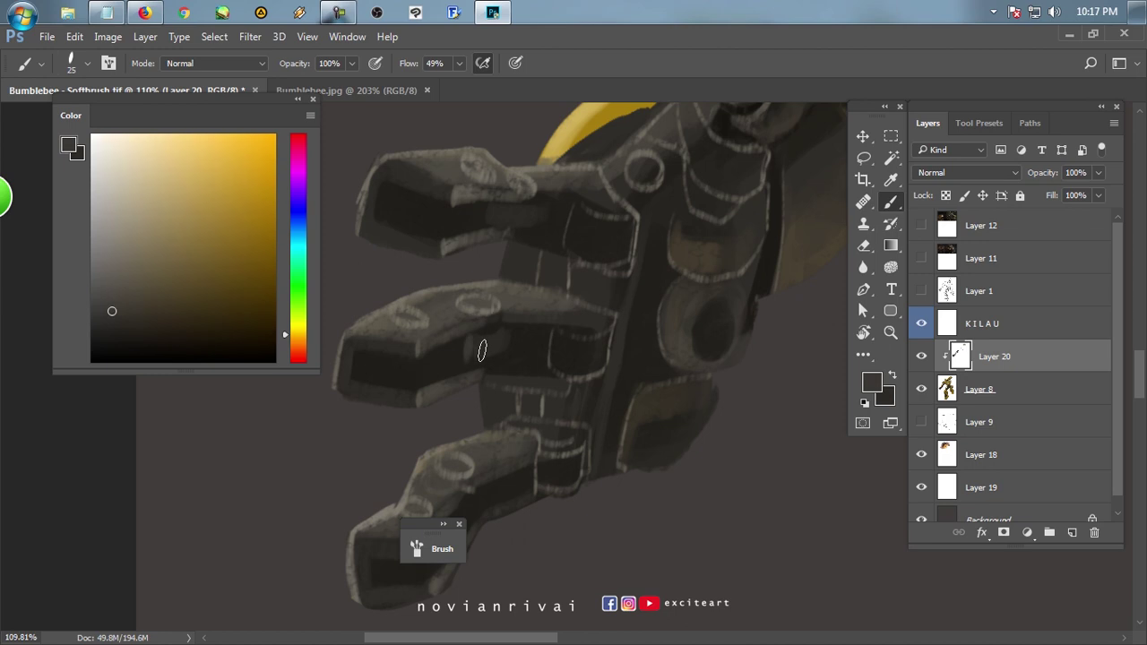
scroll(494, 403, down, 3)
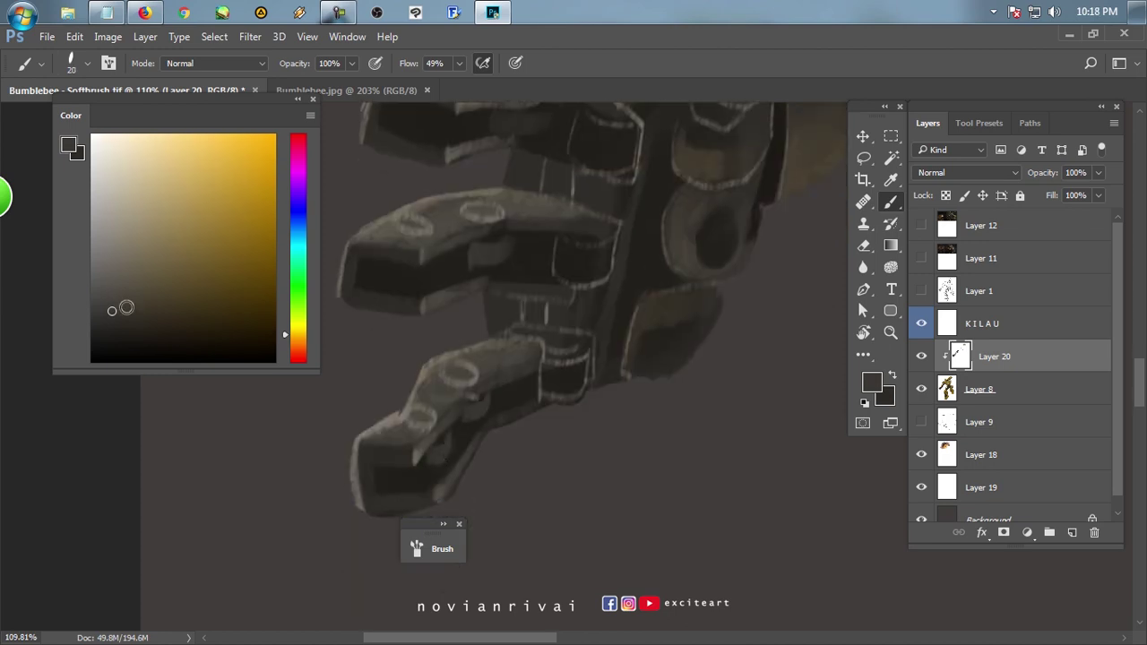
alt+click(434, 460)
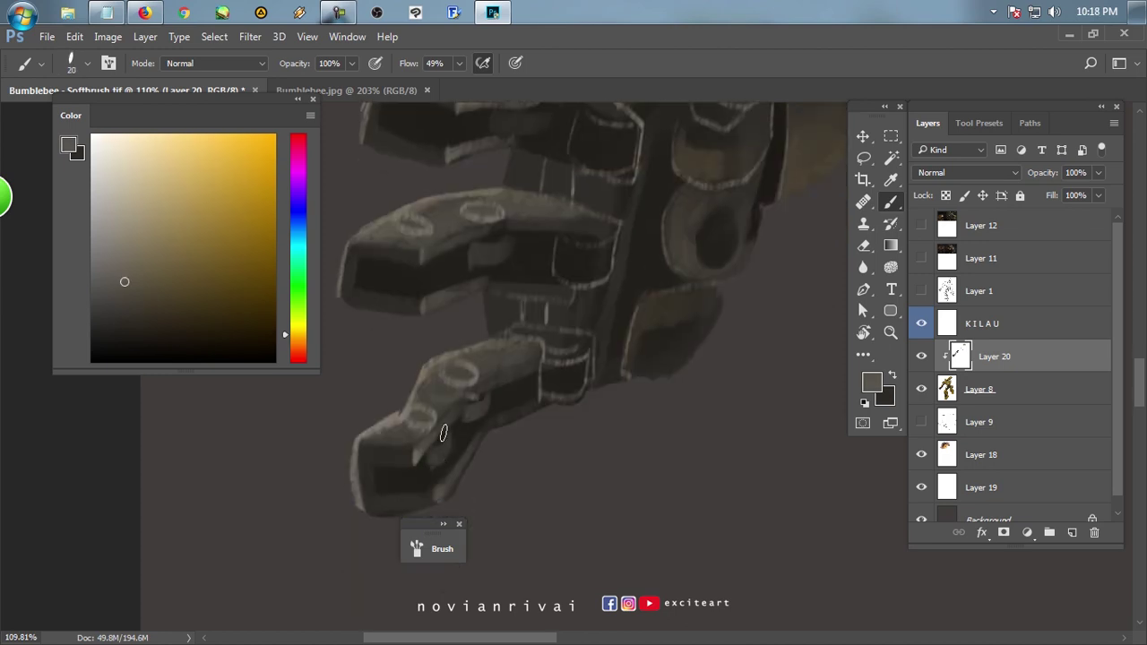
scroll(502, 313, up, 1)
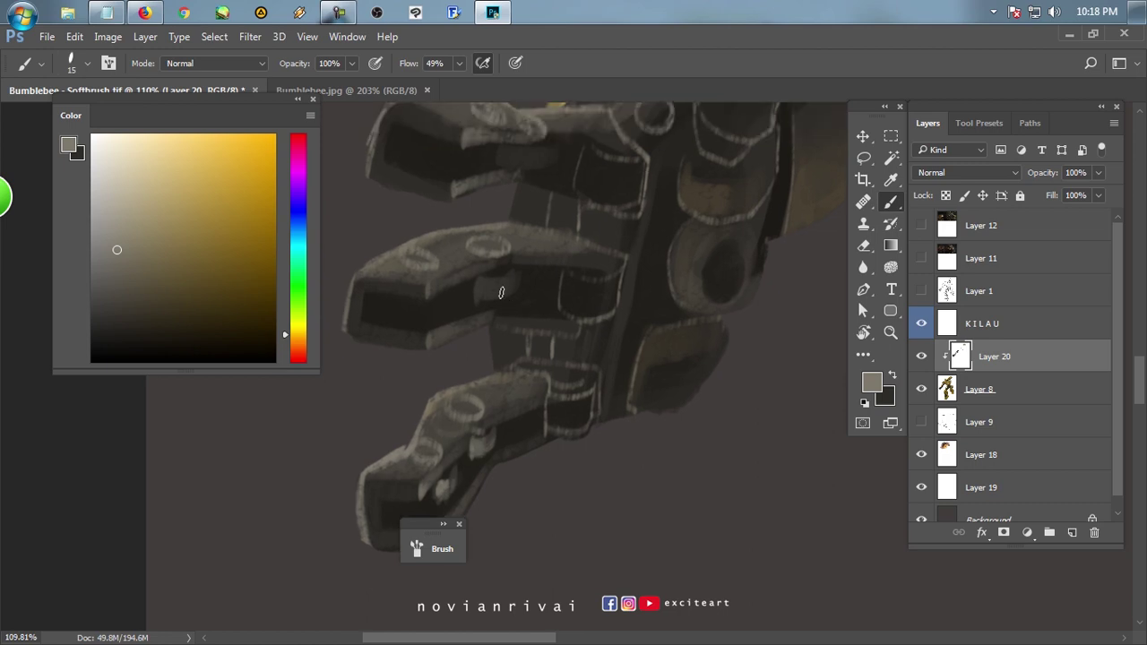
Render the inner joints of the middle and upper fingers with light grey highlights, using colours sampled from the hand.
key(bracketright)
mouse_move(440, 306)
mouse_down()
mouse_move(446, 351)
mouse_move(420, 404)
mouse_move(464, 464)
mouse_move(421, 332)
mouse_up()
alt+click(420, 404)
alt+click(466, 417)
alt+click(435, 314)
click(434, 313)
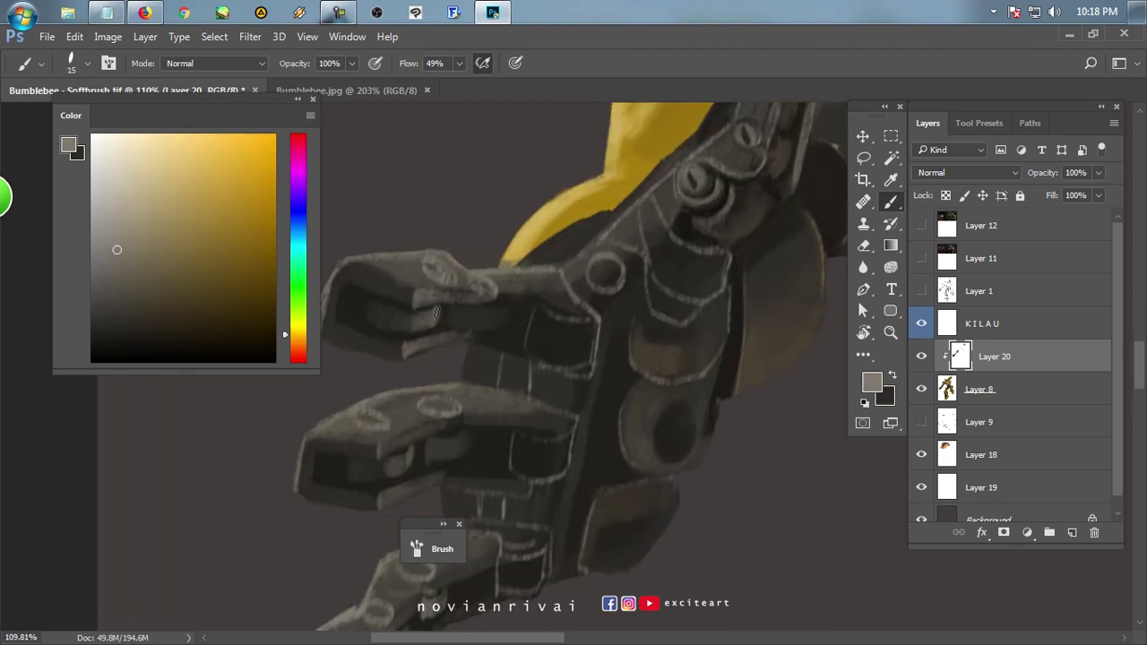
alt+click(378, 306)
drag(332, 320, 430, 376)
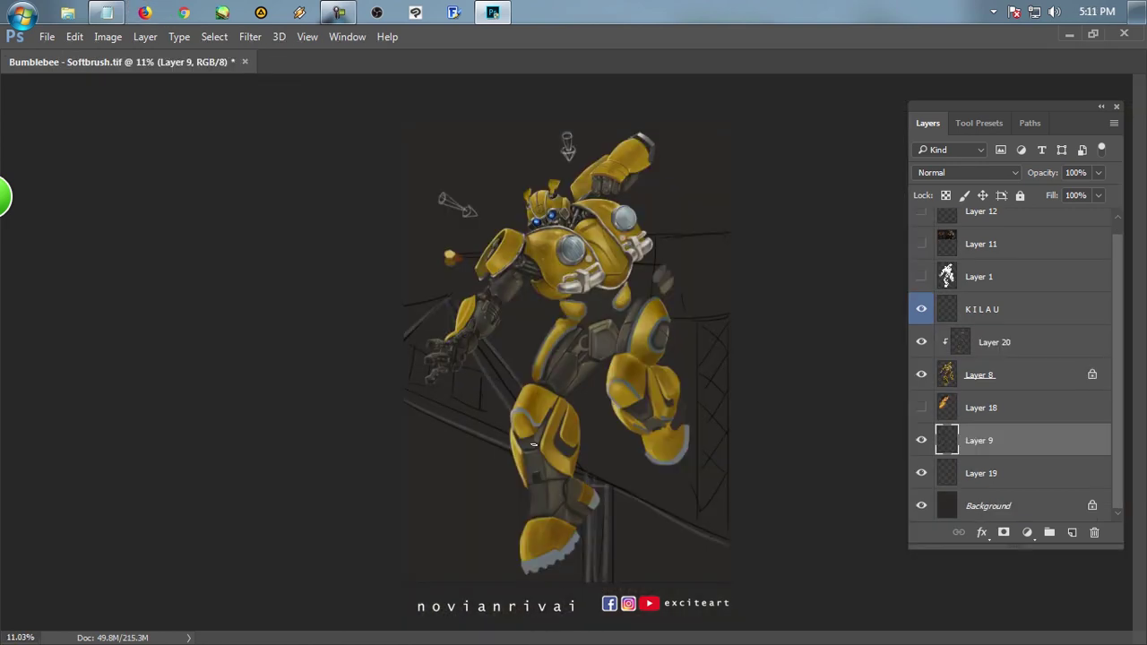
Draw a vertical edge line along the outer side of the hatched tower in the background sketch on Layer 9.
mouse_move(727, 317)
mouse_down()
mouse_move(695, 459)
mouse_move(727, 530)
mouse_up()
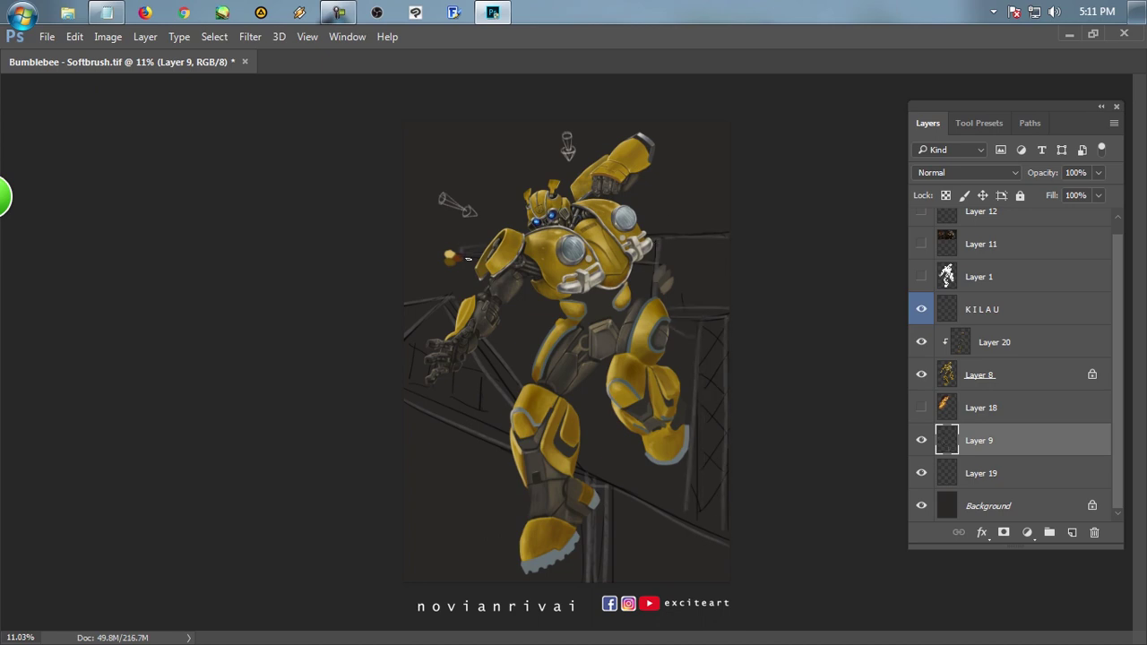
Show the film references on Layers 11 and 12, move both layers below Layer 18, and hide the robot layers above them.
click(921, 244)
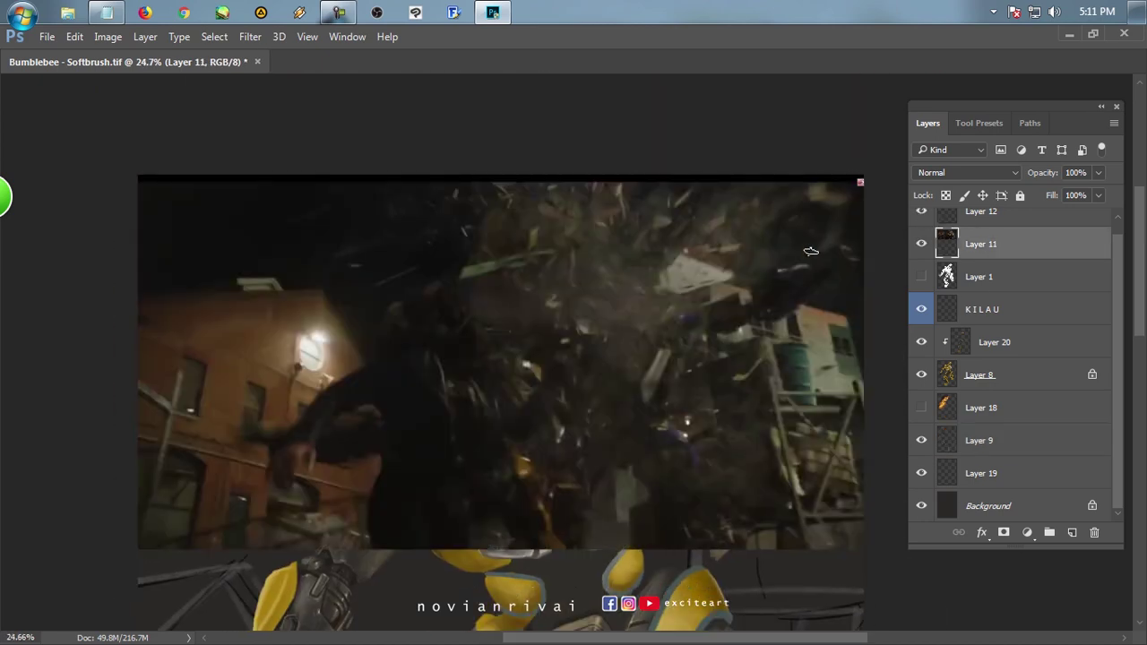
scroll(1126, 233, up, 1)
key(ctrl+0)
shift+click(1031, 226)
drag(1031, 226, 995, 437)
click(921, 258)
drag(922, 291, 921, 324)
key(ctrl+0)
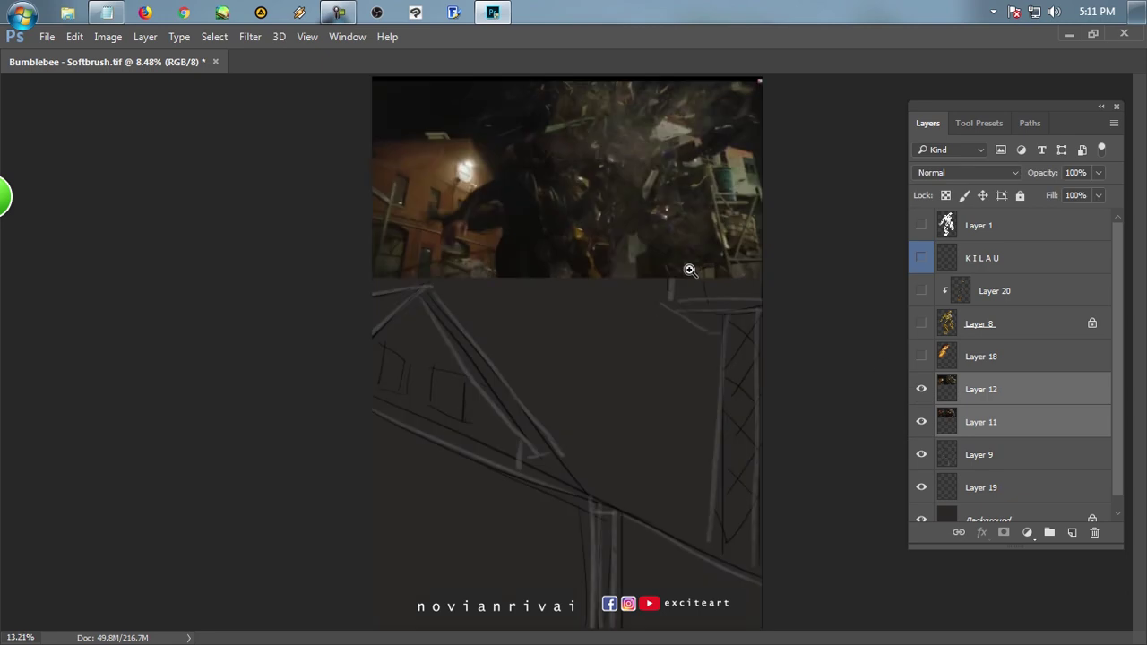
Hide the Layer 11 reference and select the Layer 12 reference.
click(921, 394)
click(921, 394)
click(983, 394)
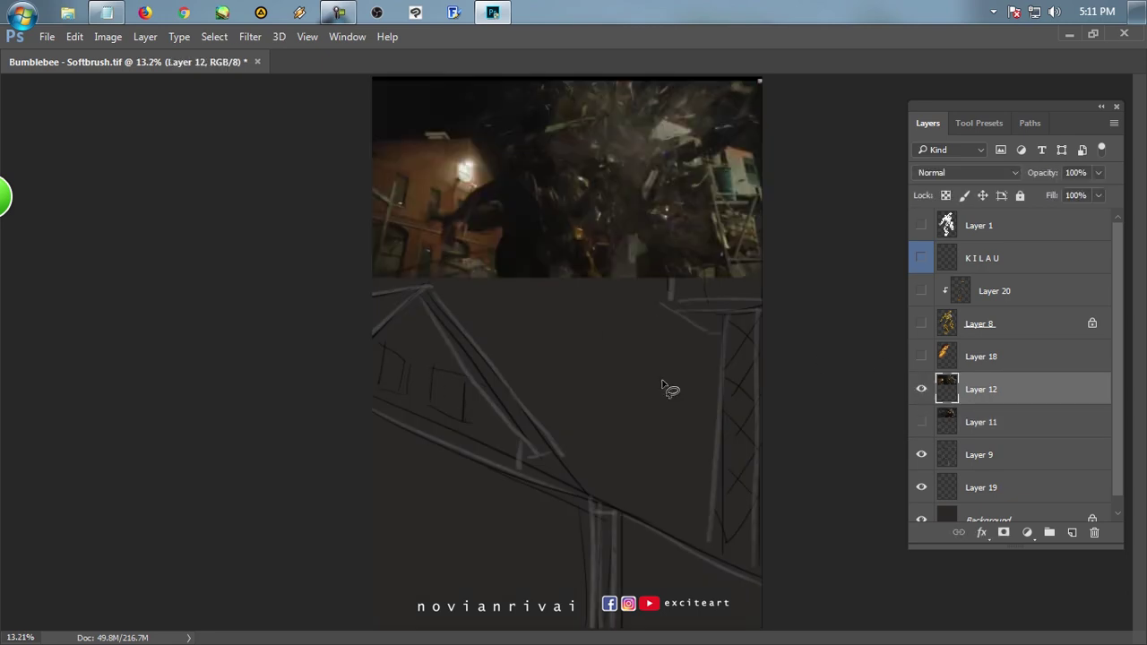
Merge the Layer 9 sketch into Layer 19 and delete the left building's window sketches and inner roof lines.
click(927, 456)
key(Delete)
drag(359, 363, 538, 440)
key(Delete)
key(ctrl+d)
drag(430, 320, 538, 446)
key(Delete)
key(ctrl+d)
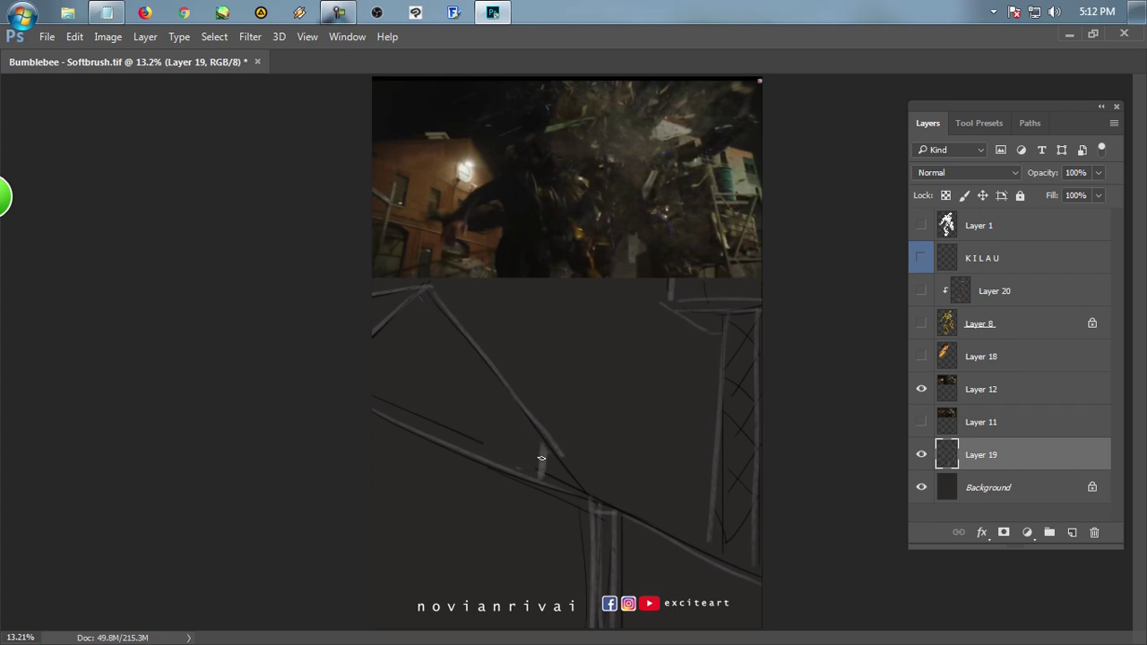
Clear stray lines from the left building on Layer 19 and redraw its facade with vertical divisions and a slanted crossing line.
drag(430, 361, 538, 468)
key(Delete)
key(ctrl+d)
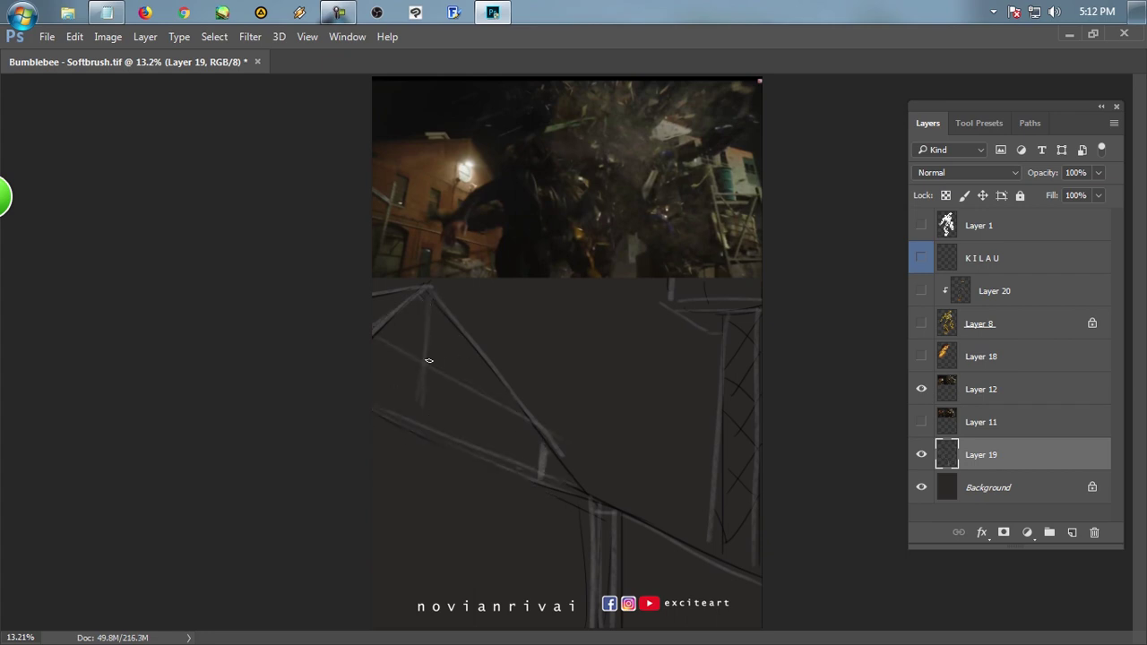
drag(404, 344, 442, 323)
key(Delete)
key(ctrl+d)
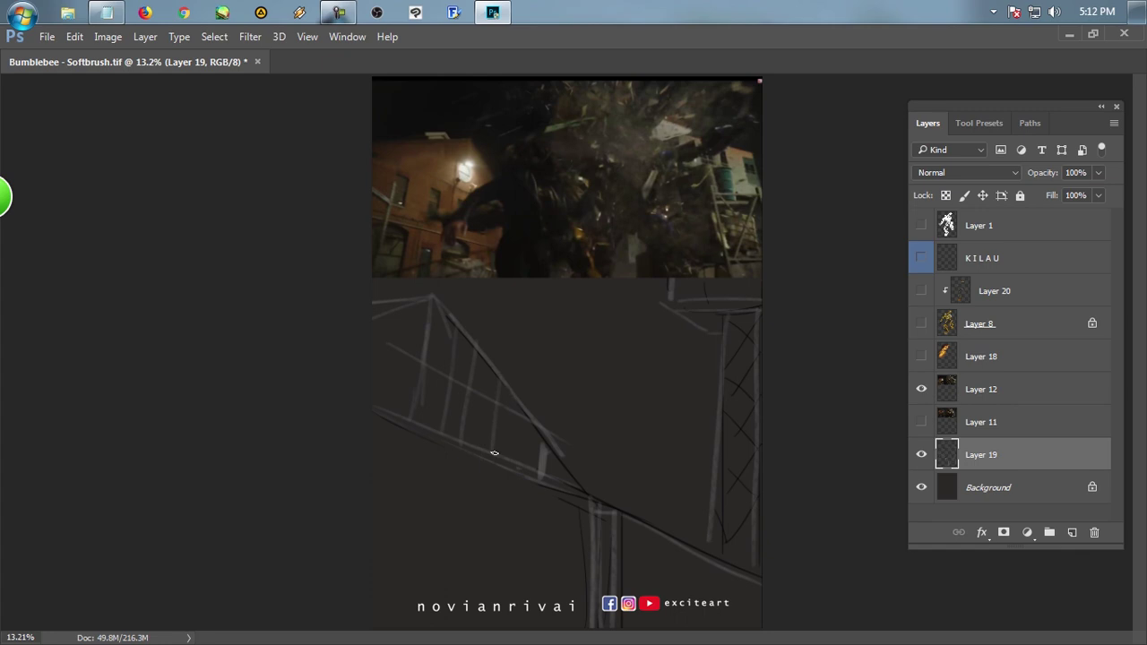
scroll(549, 490, down, 1)
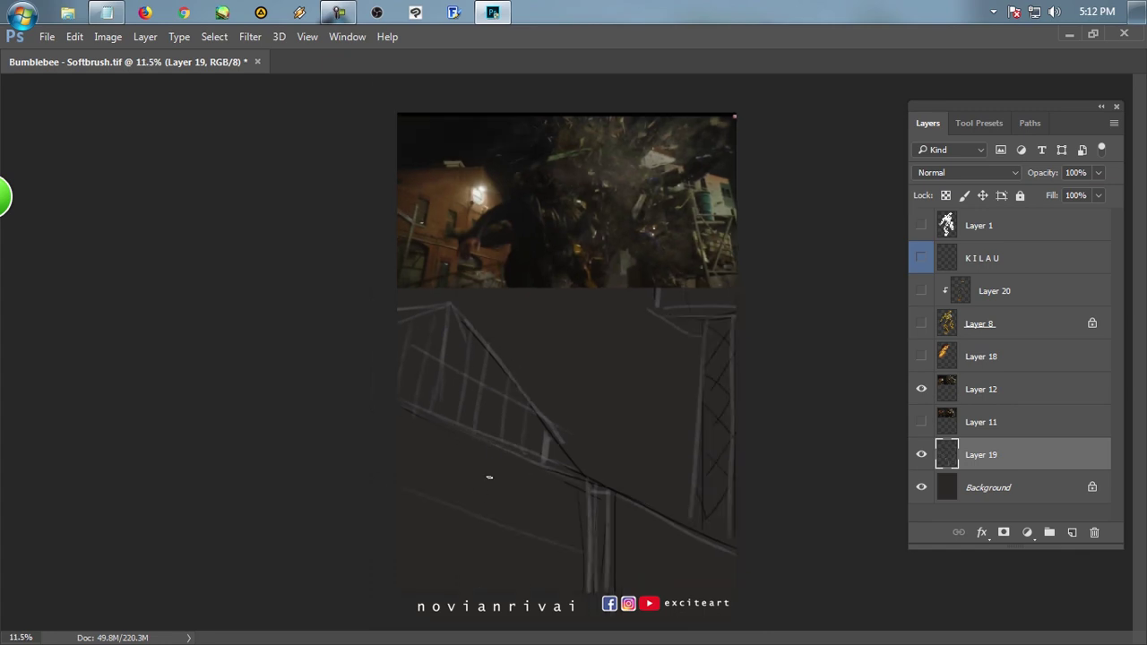
Choose the square-grid brush from the brush presets and create a new layer above Layer 19.
right_click(491, 475)
drag(1107, 298, 1101, 375)
scroll(1089, 403, down, 5)
key(Escape)
key(ctrl+shift+alt+n)
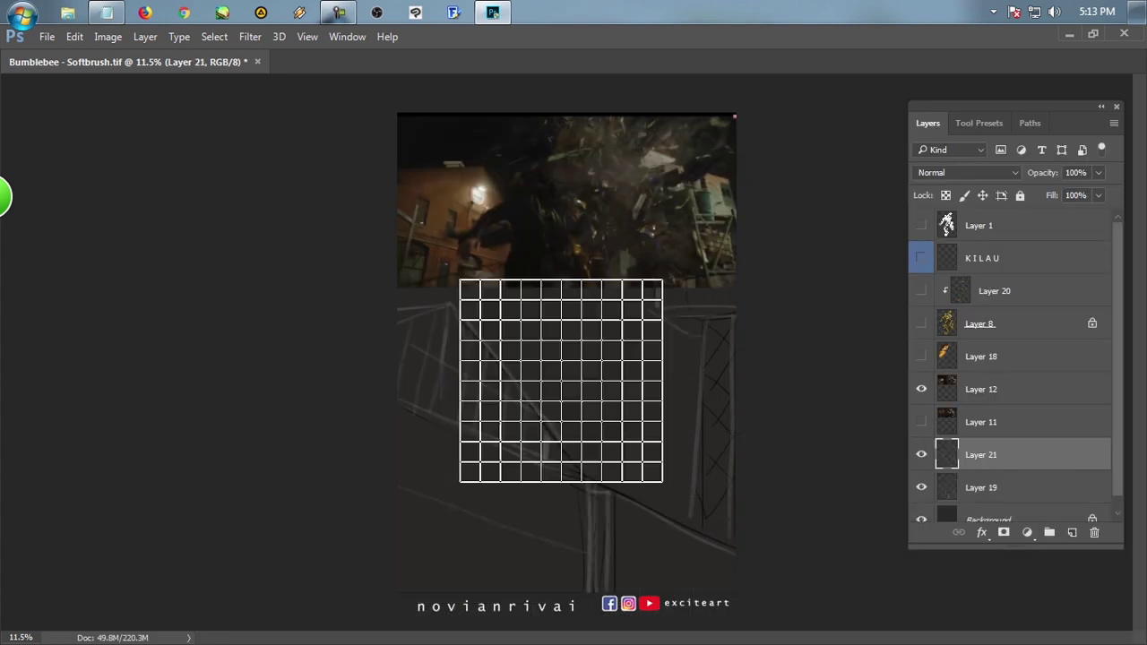
key(Tab)
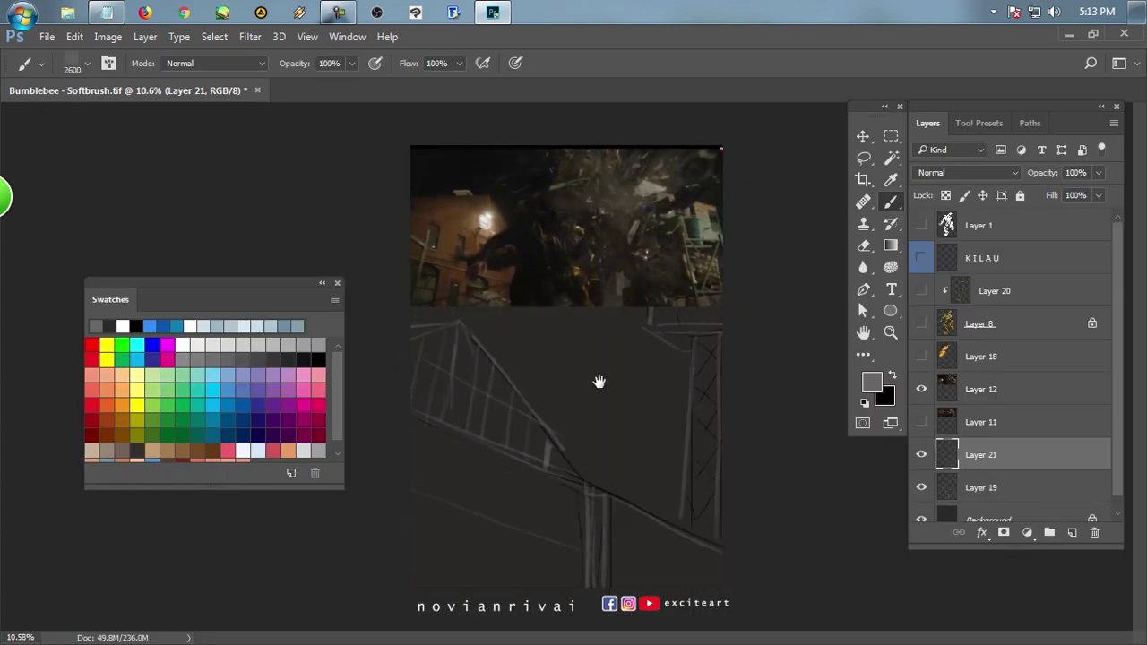
Stamp one large grey square grid over the background sketch on Layer 21.
key(ctrl+v)
scroll(686, 390, up, 2)
drag(1017, 461, 1027, 479)
scroll(556, 358, down, 3)
right_click(182, 251)
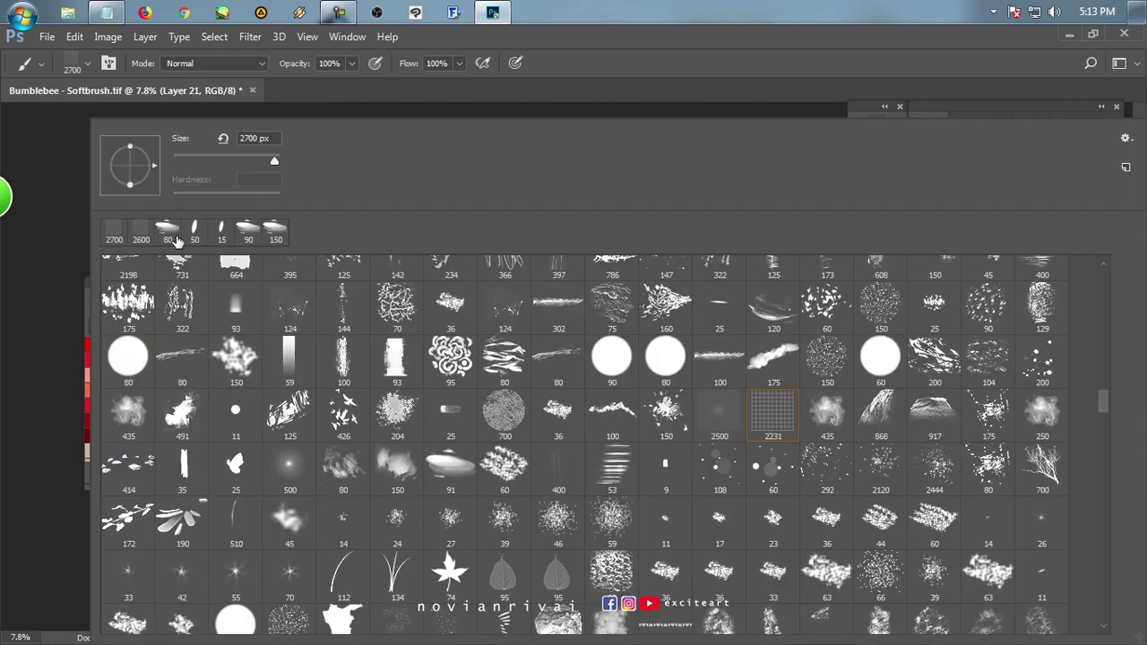
key(Escape)
scroll(556, 359, up, 2)
Duplicate the Layer 21 grid and shift the copy up and to the left.
key(ctrl+j)
key(v)
drag(604, 439, 556, 350)
Try to distort the grid copy to match the perspective of the left building's facade.
key(ctrl+t)
drag(663, 401, 591, 440)
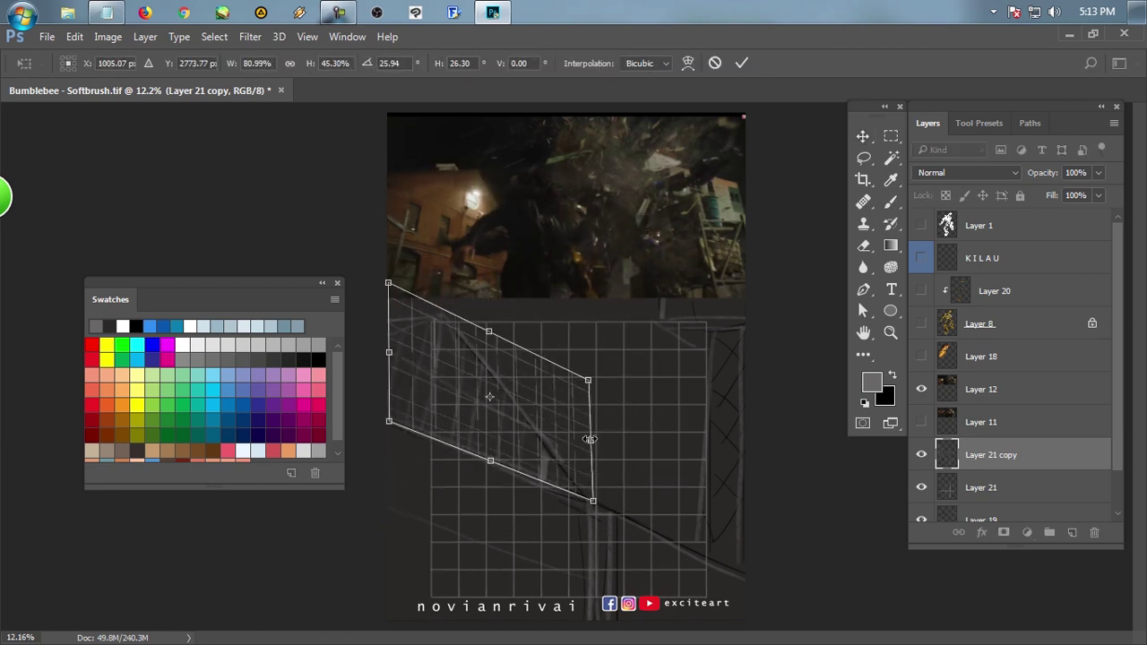
key(Escape)
click(427, 482)
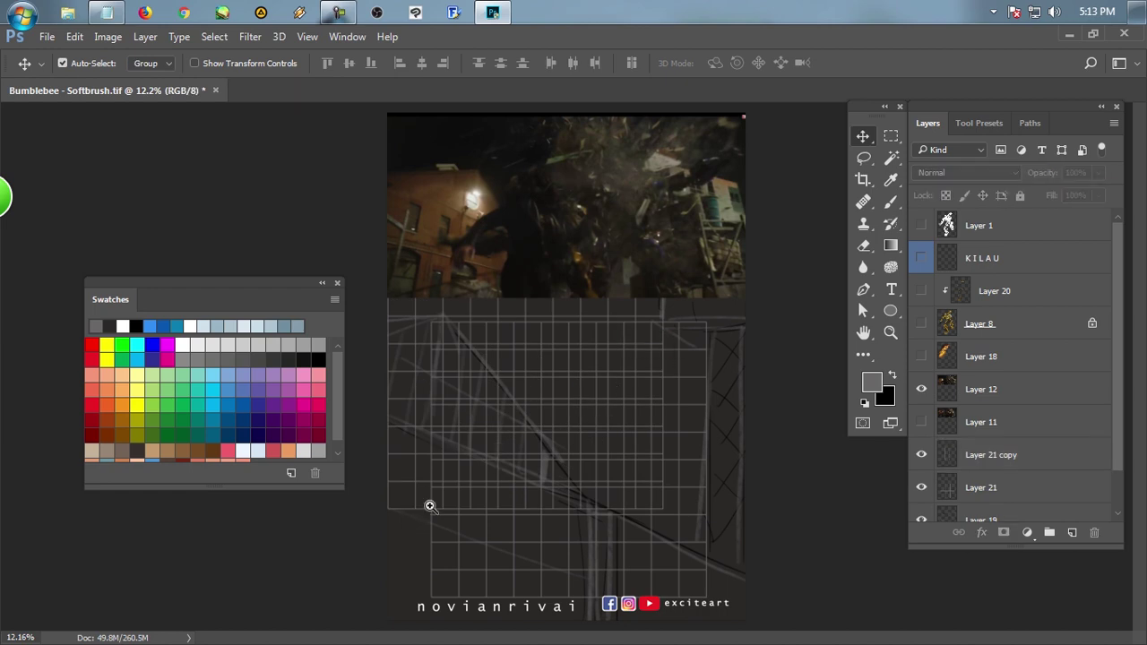
Align the grid copy edge to edge above the original grid and merge both into Layer 21.
scroll(410, 525, up, 2)
ctrl+click(421, 520)
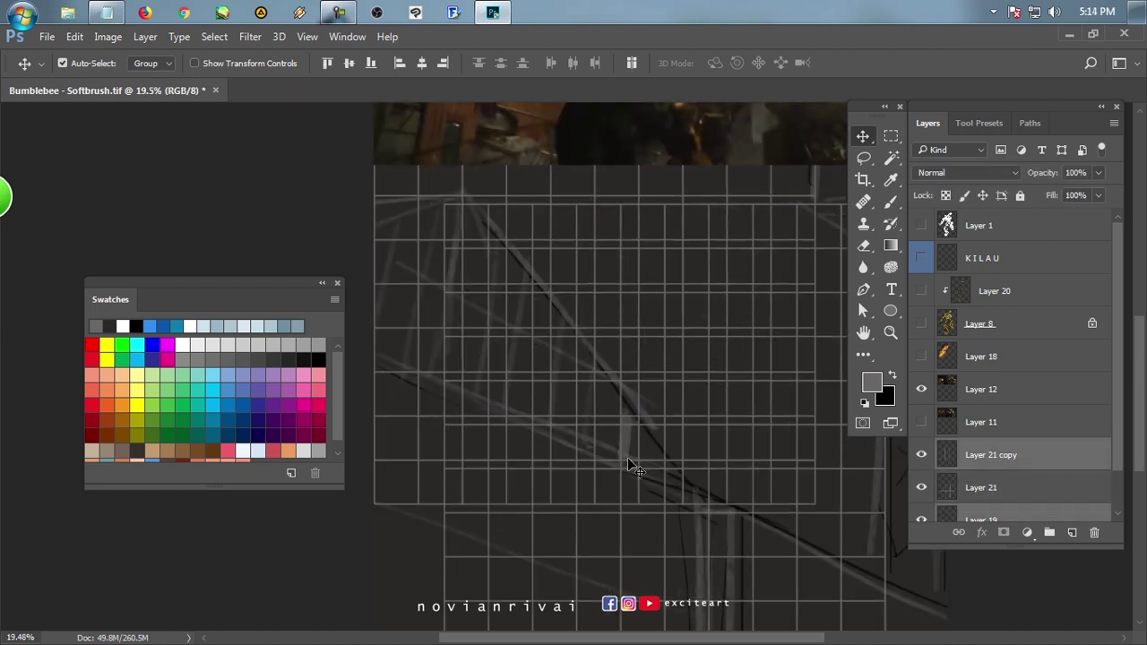
key(ctrl+t)
scroll(545, 191, up, 3)
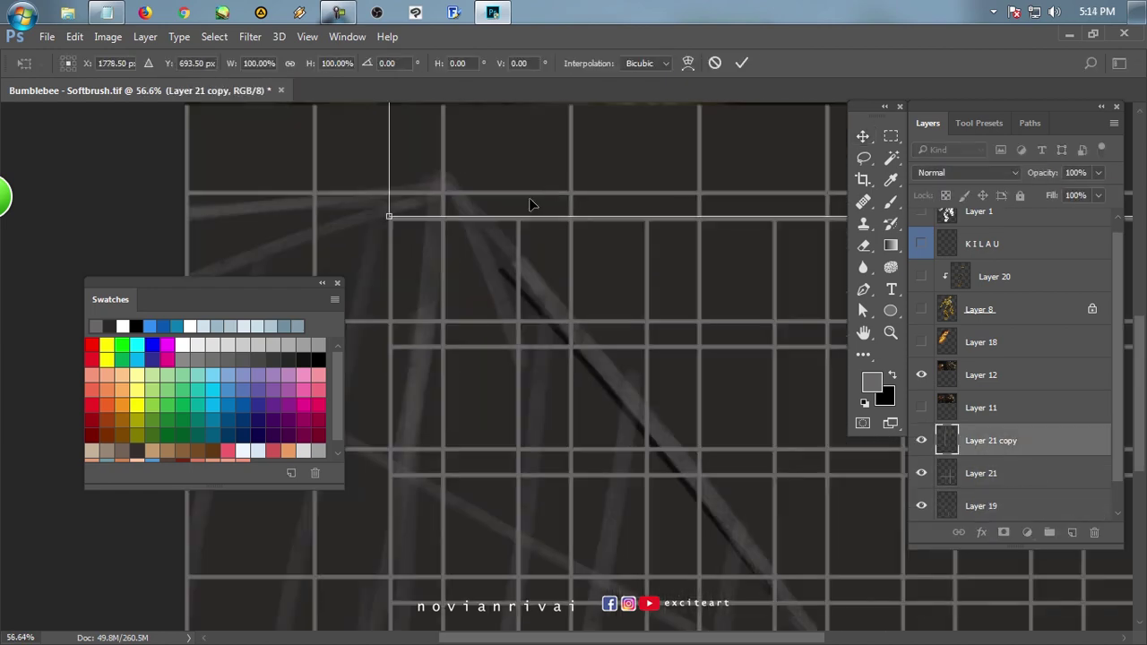
key(Escape)
scroll(513, 217, down, 5)
key(Delete)
Try to squash and skew the combined grid over the left building with Free Transform.
key(ctrl+t)
scroll(550, 397, down, 1)
drag(550, 397, 485, 406)
drag(505, 146, 485, 350)
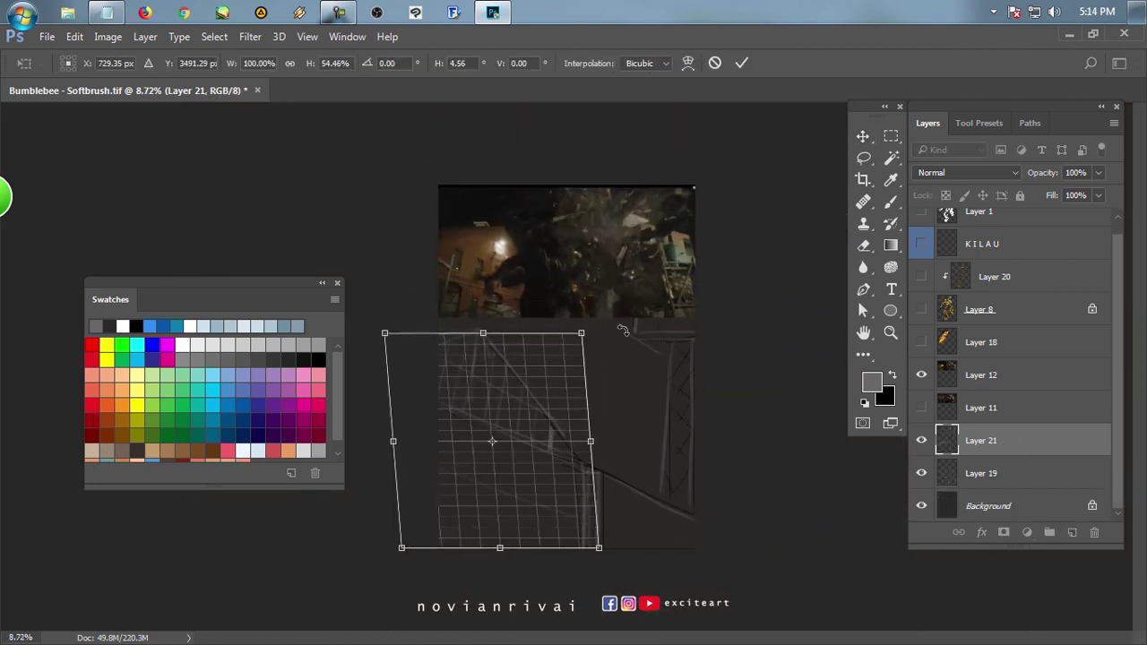
drag(605, 354, 564, 394)
drag(493, 544, 471, 568)
drag(418, 308, 405, 302)
key(Escape)
Keep a hidden duplicate of the grid and distort Layer 21 into a perspective grid covering the lower background sketch.
key(ctrl+j)
key(ctrl+t)
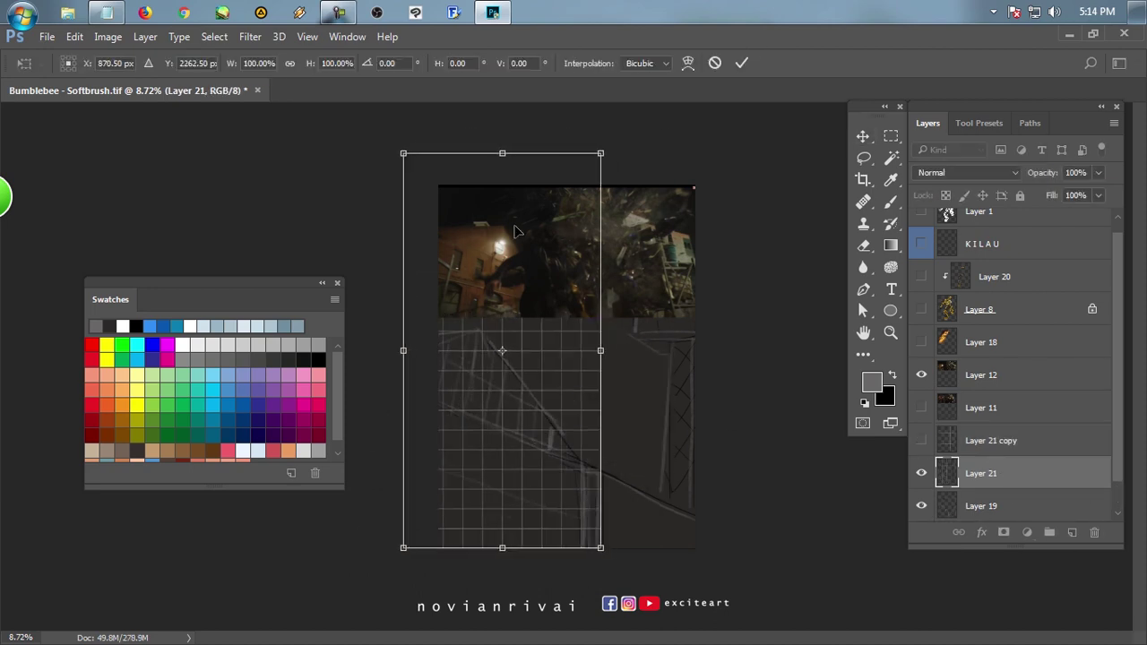
drag(502, 154, 362, 577)
drag(583, 325, 432, 428)
key(ctrl+plus)
drag(699, 486, 735, 522)
drag(385, 417, 383, 424)
key(ctrl+minus)
key(ctrl+minus)
drag(428, 538, 427, 570)
drag(670, 481, 672, 475)
key(Return)
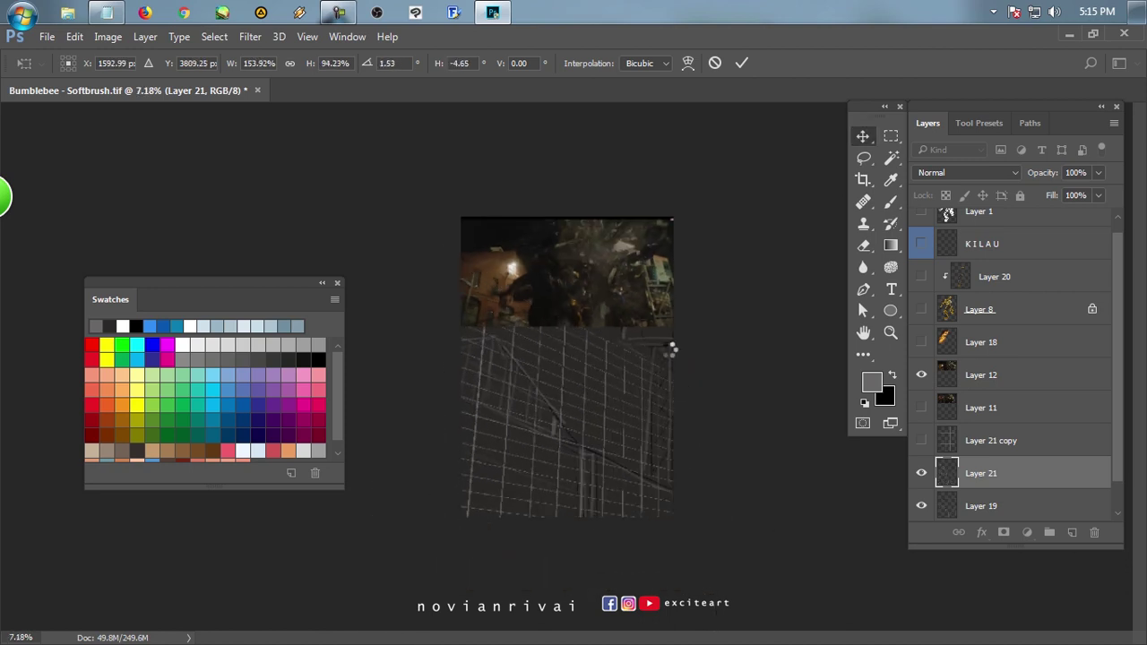
Rename the hidden grid copy SAVING and give it a blue colour label.
key(ctrl+plus)
double_click(995, 441)
text(SAVING)
key(Return)
right_click(1026, 447)
click(869, 236)
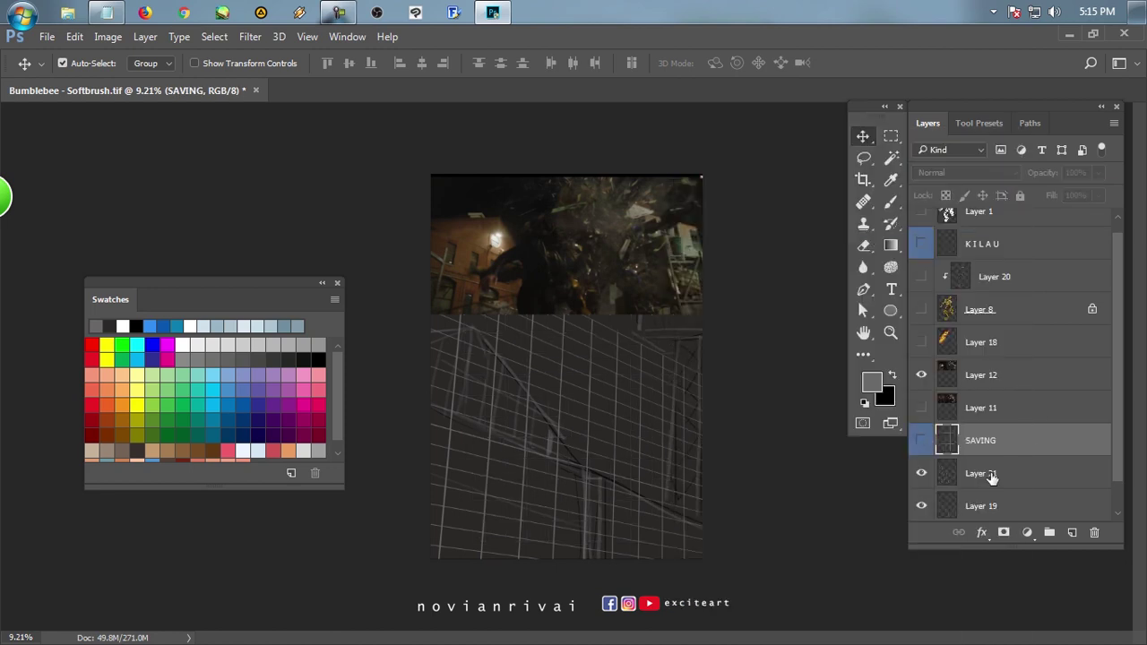
Set Layer 21's opacity to 63%, lock its transparent pixels and fill the grid lines with orange.
click(932, 478)
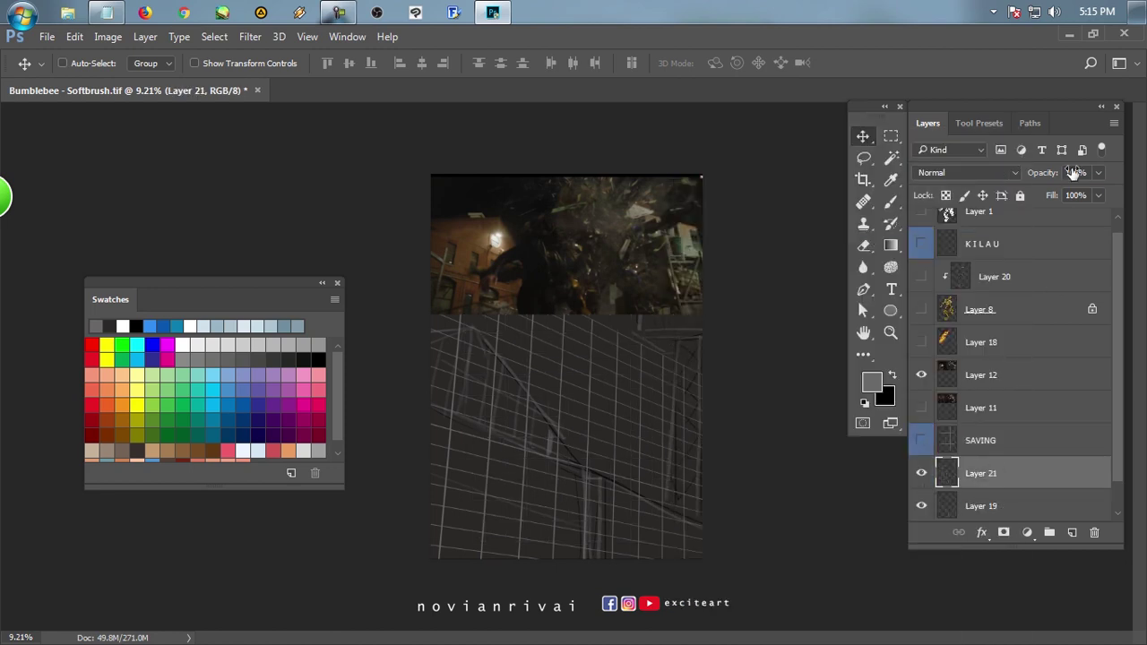
click(130, 402)
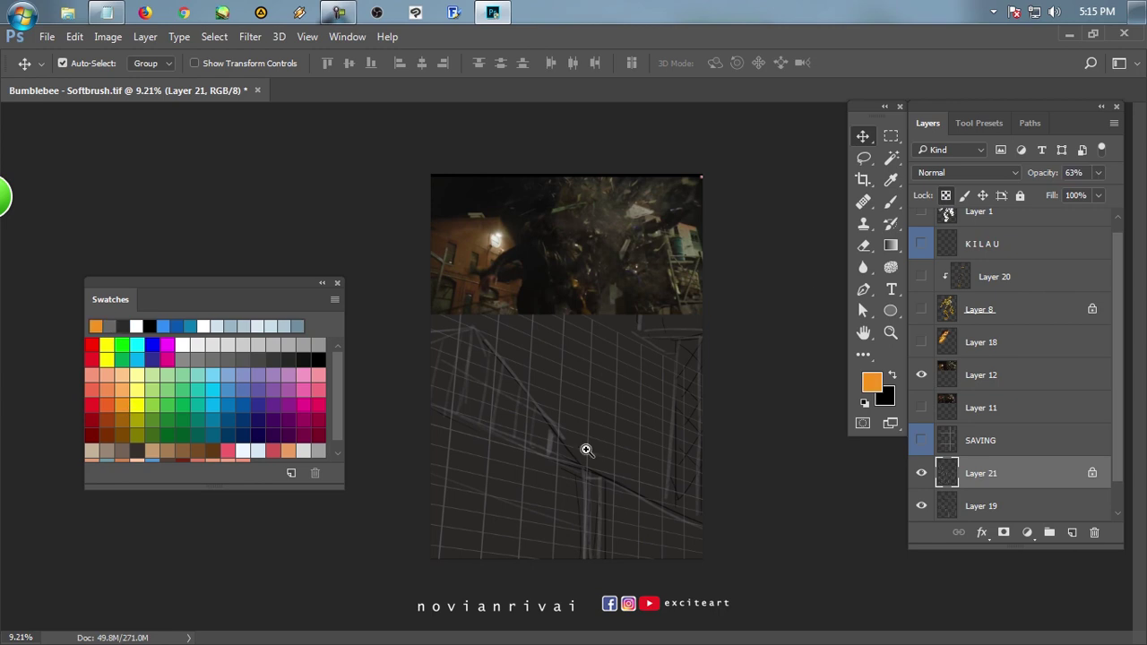
scroll(580, 455, up, 3)
key(shift+F5)
key(Return)
Move the orange grid layer below Layer 19 and lower its opacity to 25%.
drag(1038, 504, 1031, 458)
scroll(679, 394, down, 2)
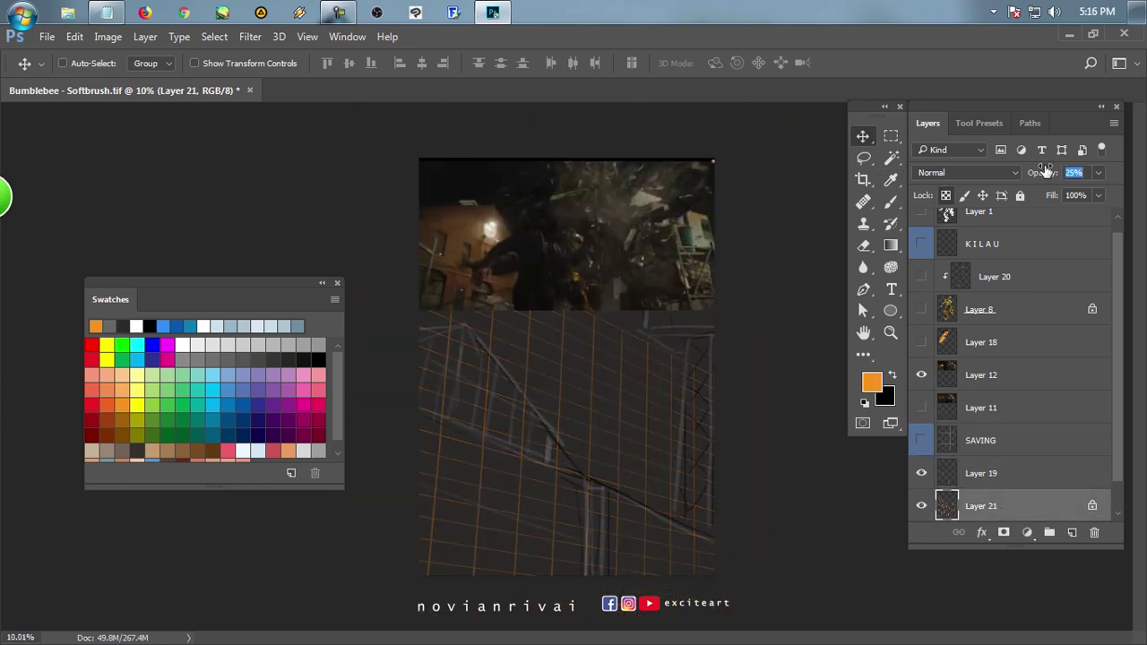
Delete the left building and central post sketch from Layer 19, and ready the Brush with white as the foreground colour.
key(l)
mouse_move(584, 409)
mouse_down()
mouse_move(350, 551)
mouse_move(609, 538)
mouse_up()
key(Delete)
key(ctrl+d)
key(b)
key(d)
key(x)
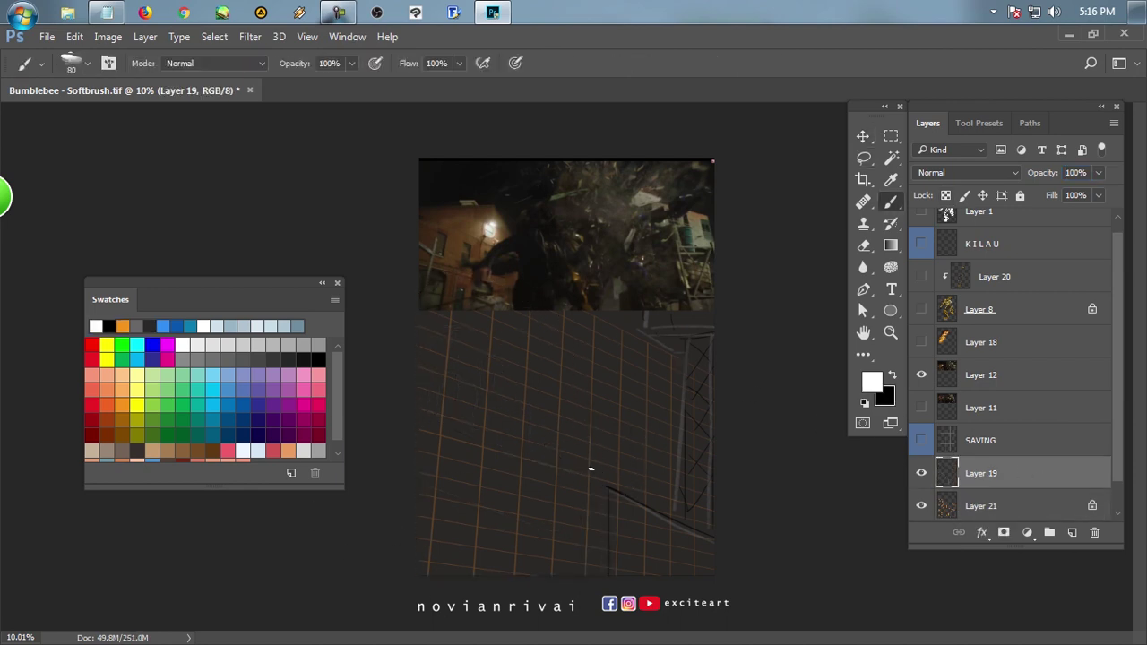
Draw a vertical white building-corner line in the lower middle of Layer 19 with a size 70 brush, redoing the first stroke.
scroll(622, 384, up, 1)
scroll(622, 385, down, 2)
key(alt+bracketleft)
key(alt+bracketright)
scroll(558, 479, up, 1)
key(bracketright)
key(bracketright)
key(ctrl+z)
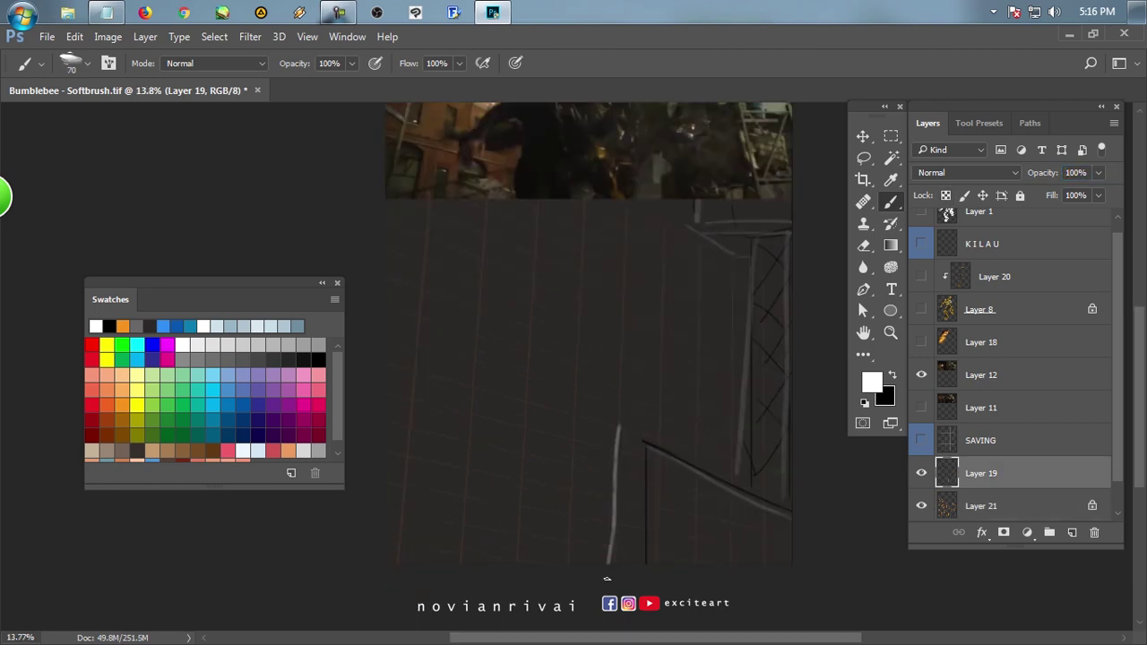
drag(621, 428, 616, 565)
Delete the old dark sloping roofline and its vertical line to the right of the new corner line.
key(l)
drag(622, 427, 625, 429)
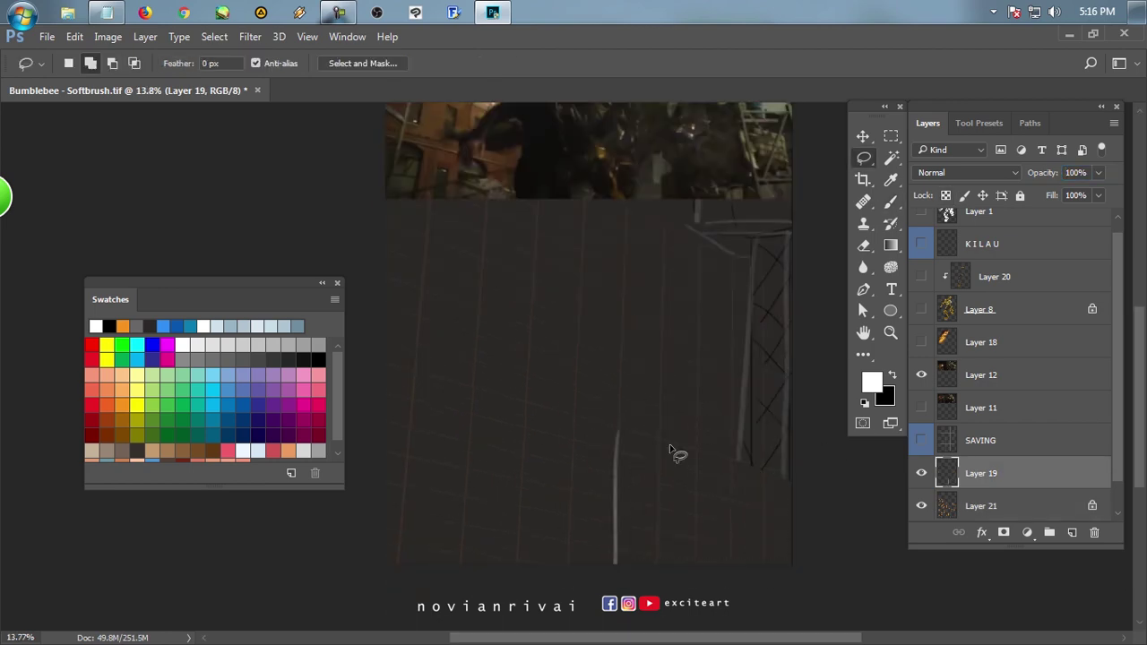
key(Delete)
key(ctrl+d)
Draw white roof edges from the corner line out to both canvas sides, following the perspective grid.
key(b)
shift+click(792, 476)
shift+click(385, 364)
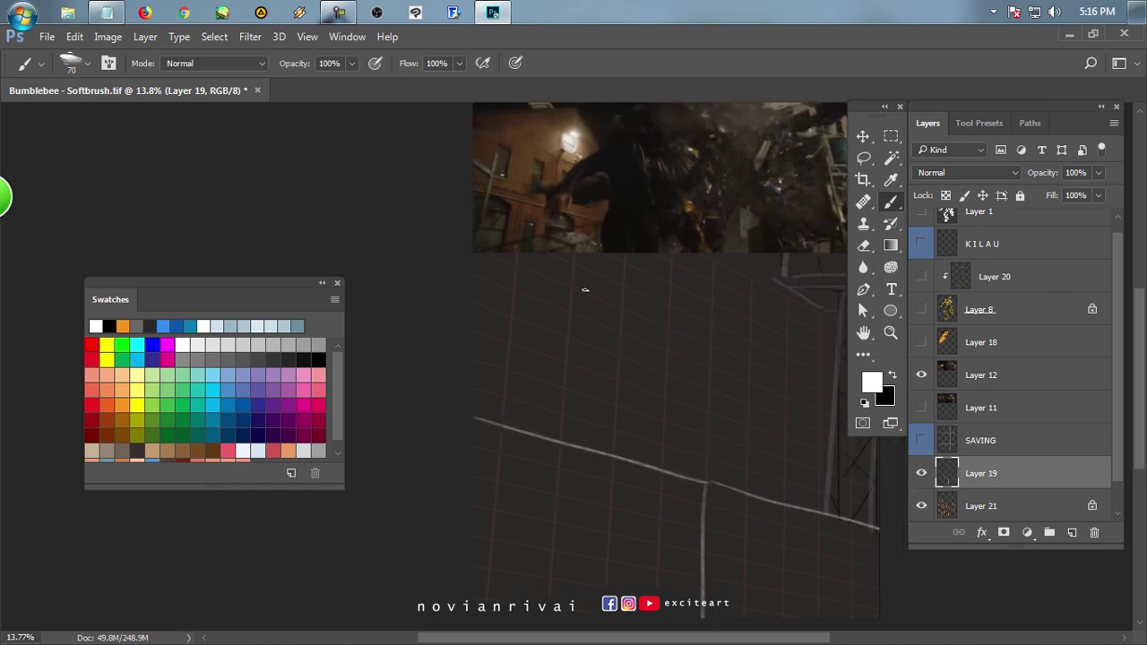
Delete the hatched tower strokes from the background sketch on Layer 19.
key(r)
mouse_move(751, 492)
mouse_down()
mouse_move(409, 290)
mouse_move(440, 308)
mouse_move(726, 289)
mouse_up()
mouse_move(722, 335)
mouse_down()
mouse_move(615, 269)
mouse_move(678, 330)
mouse_up()
key(l)
mouse_move(661, 251)
mouse_down()
mouse_move(725, 354)
mouse_move(724, 302)
mouse_up()
key(Delete)
key(ctrl+d)
Redraw the building and tower uprights as straight white lines on Layer 19 and nudge them into alignment with the grid.
key(b)
drag(655, 237, 660, 479)
key(v)
mouse_move(661, 439)
mouse_down()
mouse_move(635, 436)
mouse_move(671, 440)
mouse_up()
key(b)
scroll(661, 256, up, 2)
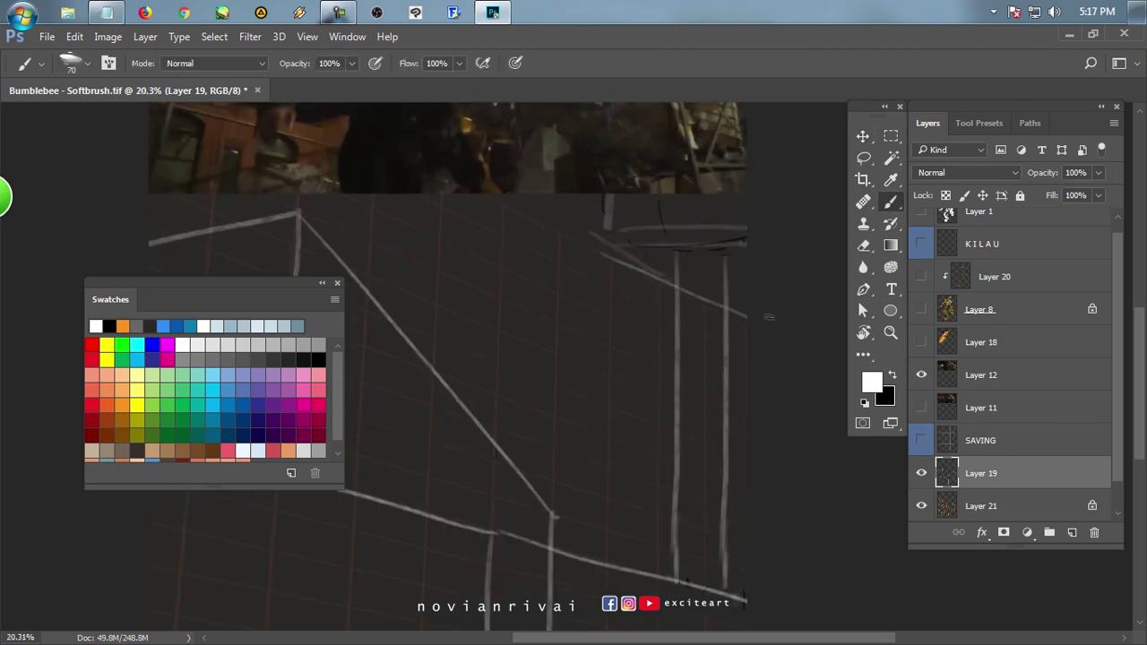
Redraw the ledge above the right tower with a short upright and two diverging lines, and adjust its position.
key(v)
mouse_move(604, 159)
mouse_down()
mouse_move(640, 257)
mouse_move(615, 414)
mouse_up()
key(b)
key(v)
drag(622, 287, 620, 236)
scroll(682, 242, down, 4)
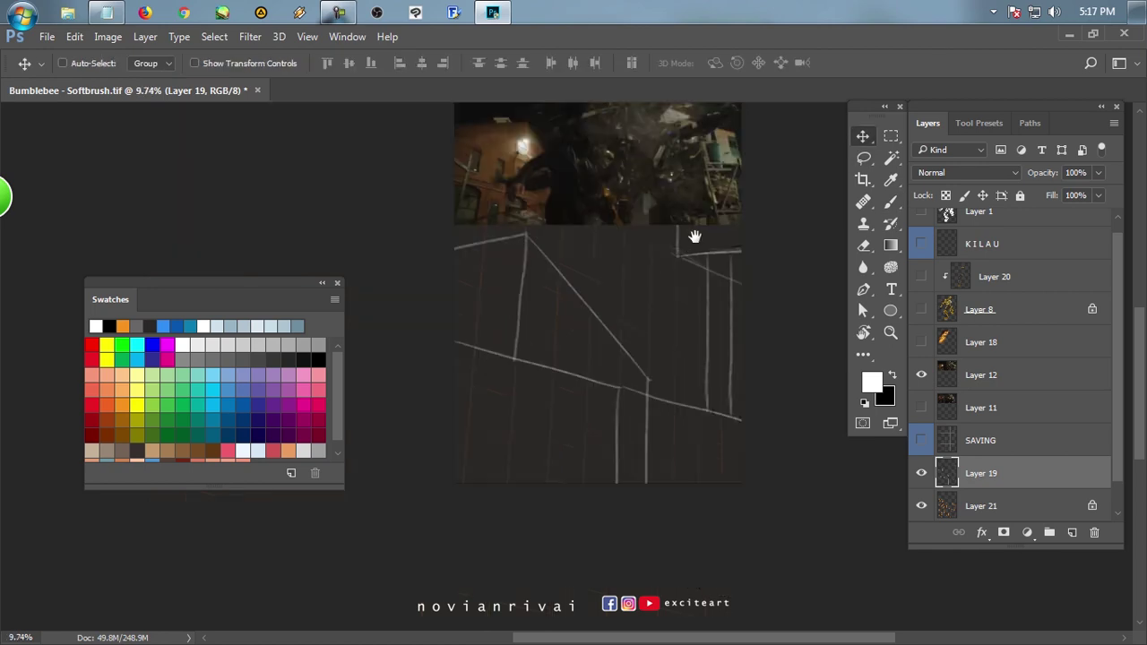
Select the sloping line segment below the right tower on Layer 19 and adjust its position.
scroll(691, 379, up, 3)
key(b)
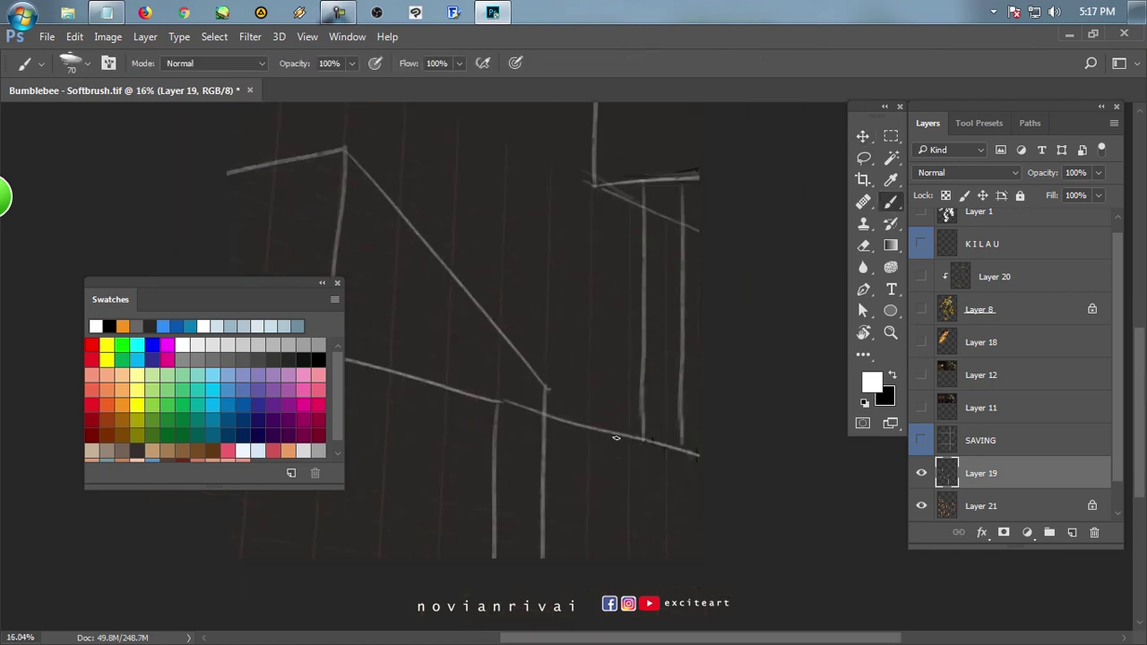
key(v)
scroll(607, 430, down, 3)
drag(674, 430, 711, 282)
scroll(732, 504, up, 2)
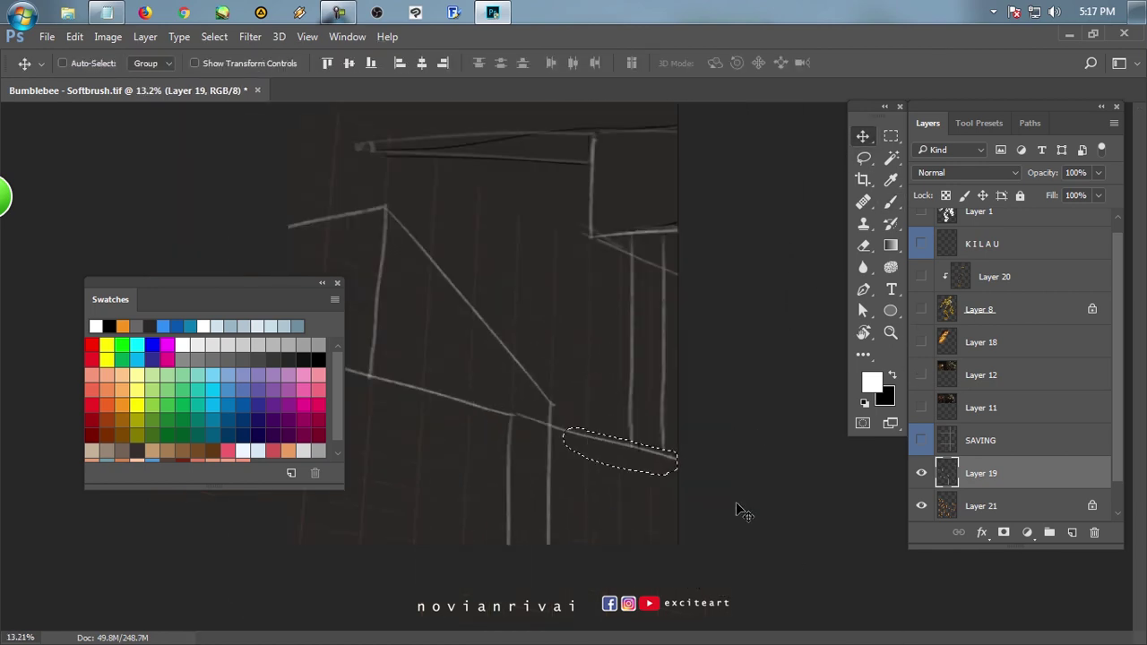
Redraw the upper ledge's top edge out to the canvas side and add a small peaked cap to the right tower.
scroll(732, 504, up, 3)
key(l)
drag(610, 224, 643, 222)
key(b)
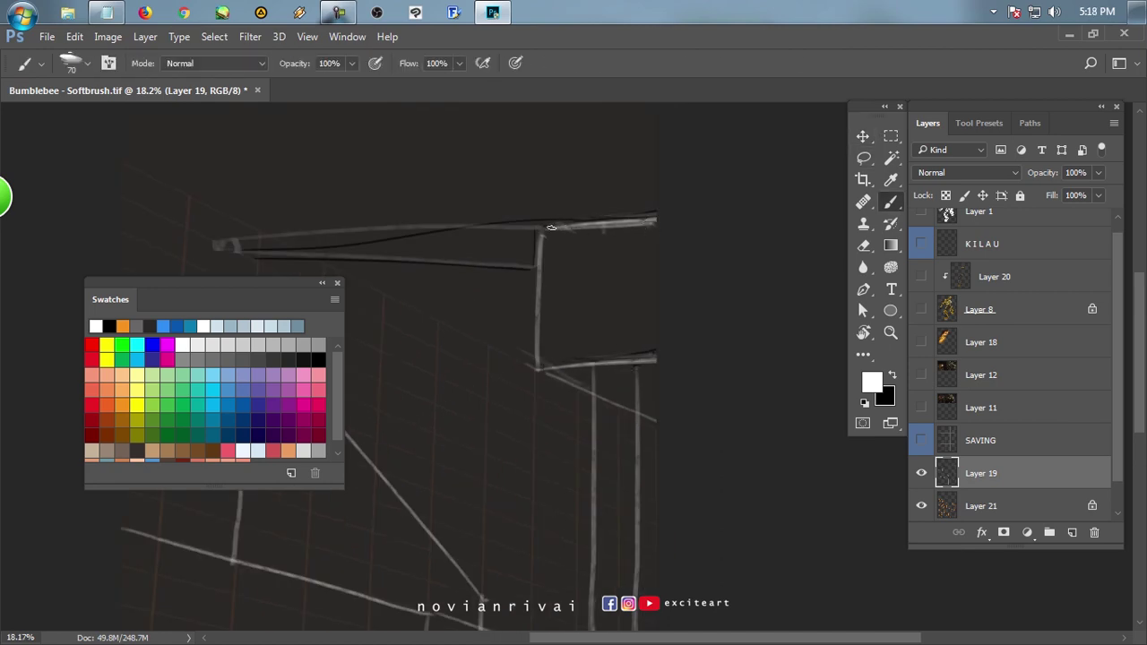
scroll(725, 354, down, 2)
scroll(556, 350, down, 1)
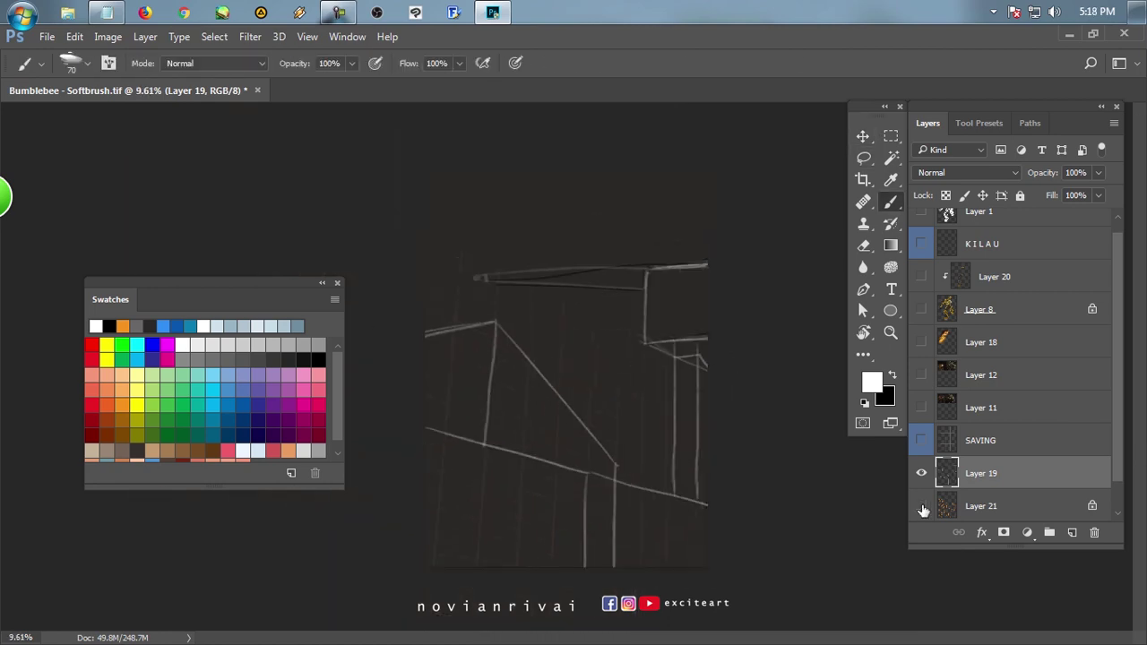
Erase the line joining the two buildings and delete the rough beam sketch beside the upper ledge on Layer 19.
key(e)
key(l)
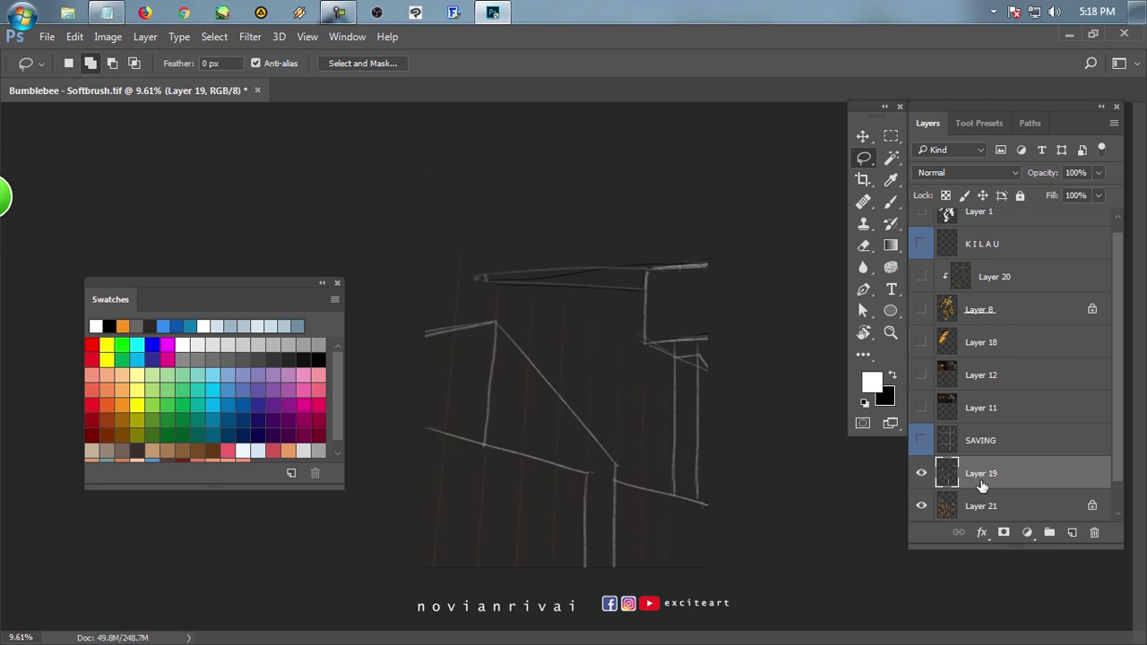
drag(643, 295, 671, 307)
key(Delete)
key(ctrl+d)
Redraw the beam beside the upper ledge as two converging lines with a short end cap, checking the Layer 12 reference.
key(b)
scroll(686, 242, up, 1)
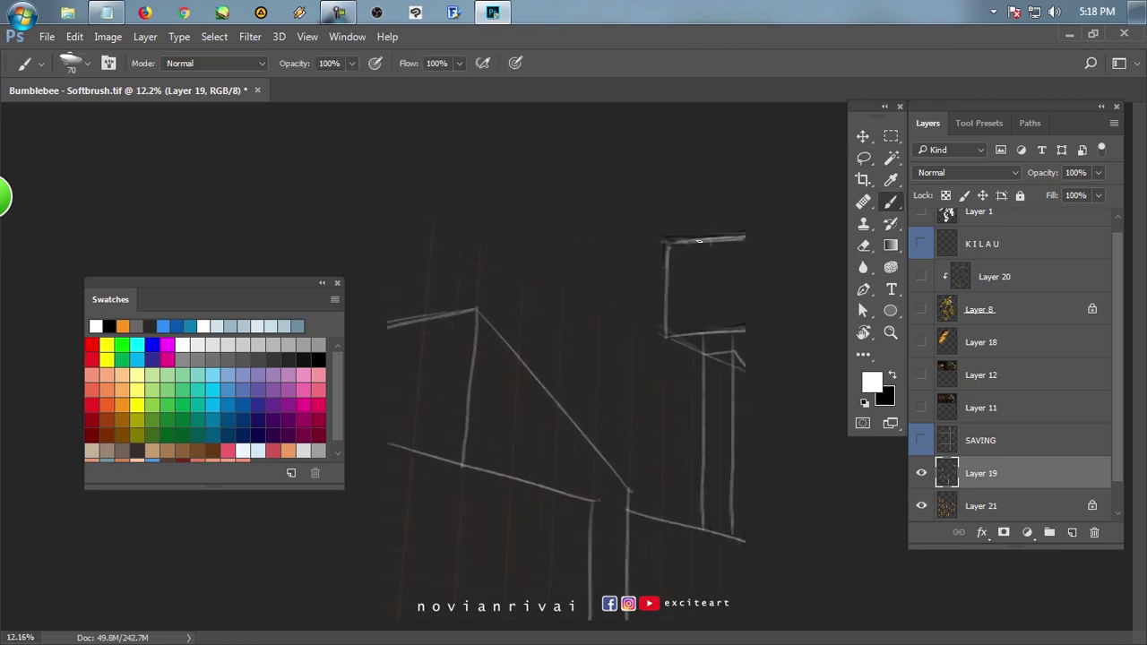
drag(434, 261, 683, 280)
click(921, 375)
click(921, 376)
click(921, 376)
click(921, 375)
Draw a straight line across the gable wall and start outlining windows beneath it, following the perspective grid.
click(391, 368)
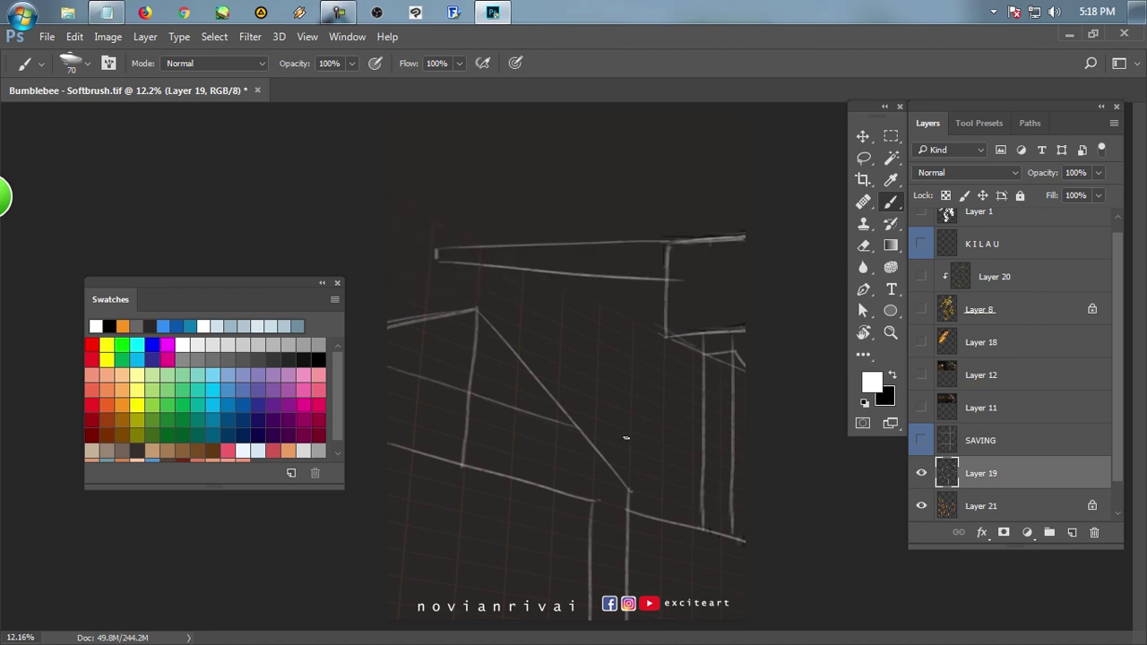
shift+click(574, 425)
key(e)
key(b)
scroll(525, 466, up, 3)
mouse_move(447, 468)
mouse_down()
mouse_move(454, 377)
mouse_move(507, 494)
mouse_up()
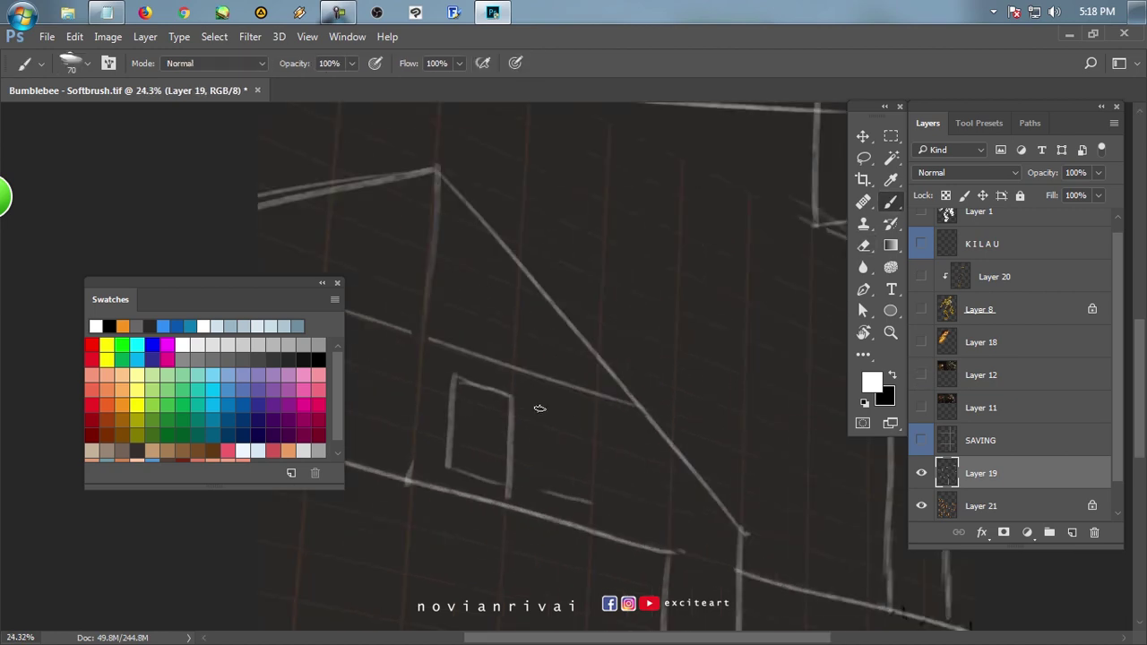
mouse_move(553, 408)
mouse_down()
mouse_move(633, 406)
mouse_move(597, 507)
mouse_up()
Tidy the first window's corner and outline further windows along the row.
key(e)
mouse_move(509, 496)
mouse_down()
mouse_move(514, 482)
mouse_move(507, 502)
mouse_up()
key(b)
drag(515, 462, 806, 493)
drag(619, 464, 704, 482)
key(ctrl+z)
Draw a line along the tops of the windows on the rotated canvas and erase the higher line above it.
key(r)
mouse_move(599, 368)
mouse_down()
mouse_move(540, 309)
mouse_move(617, 335)
mouse_up()
key(e)
key(b)
drag(463, 356, 761, 329)
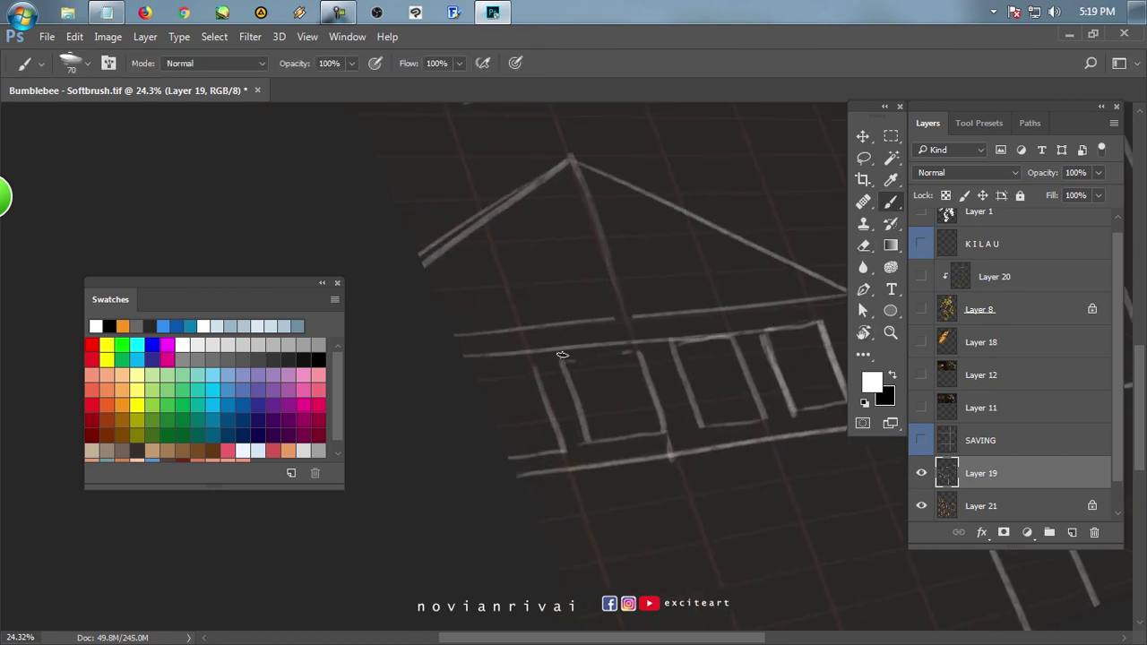
key(e)
drag(523, 328, 827, 304)
Double the gable's long roof slope with a parallel line and compare the sketch with the Layer 12 reference.
key(r)
mouse_move(501, 269)
mouse_down()
mouse_move(406, 348)
mouse_move(467, 296)
mouse_move(628, 268)
mouse_up()
key(b)
key(r)
key(b)
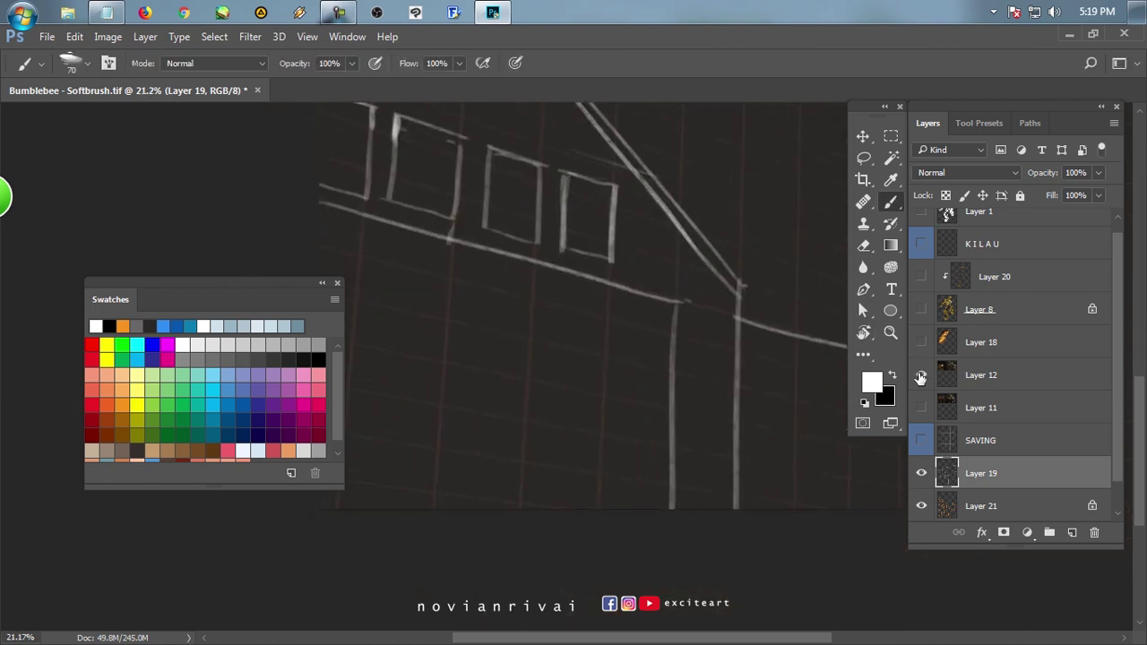
scroll(807, 370, down, 4)
click(923, 377)
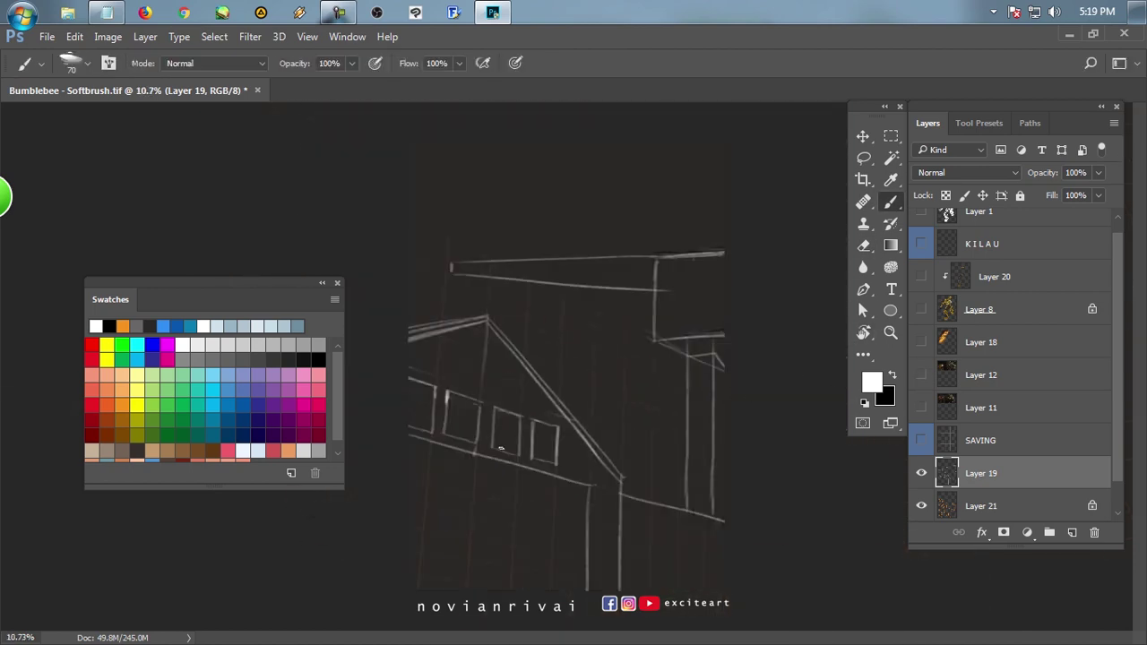
Remove the windows' bottom edges and the floor line beneath them, and extend the window sides downward.
key(l)
scroll(466, 443, up, 2)
key(e)
key(b)
drag(554, 444, 553, 506)
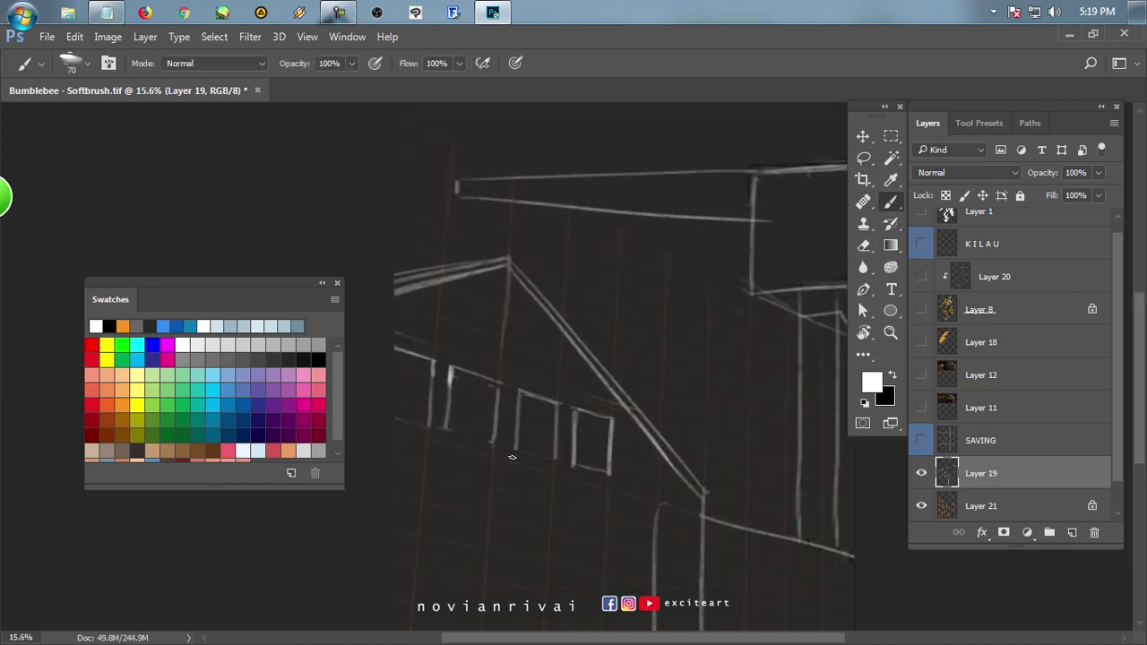
drag(494, 444, 494, 493)
scroll(487, 500, up, 1)
drag(590, 408, 583, 520)
drag(633, 427, 630, 528)
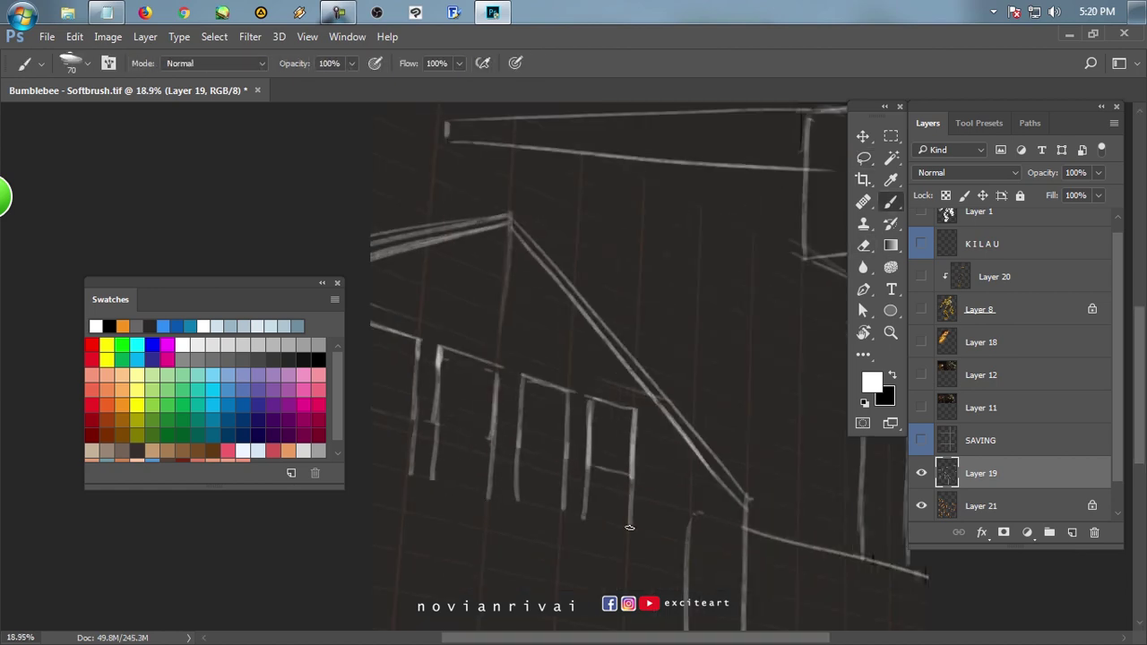
Erase leftover strokes inside the lengthened windows and redraw the floor line lower across the facade to the building's corner.
key(e)
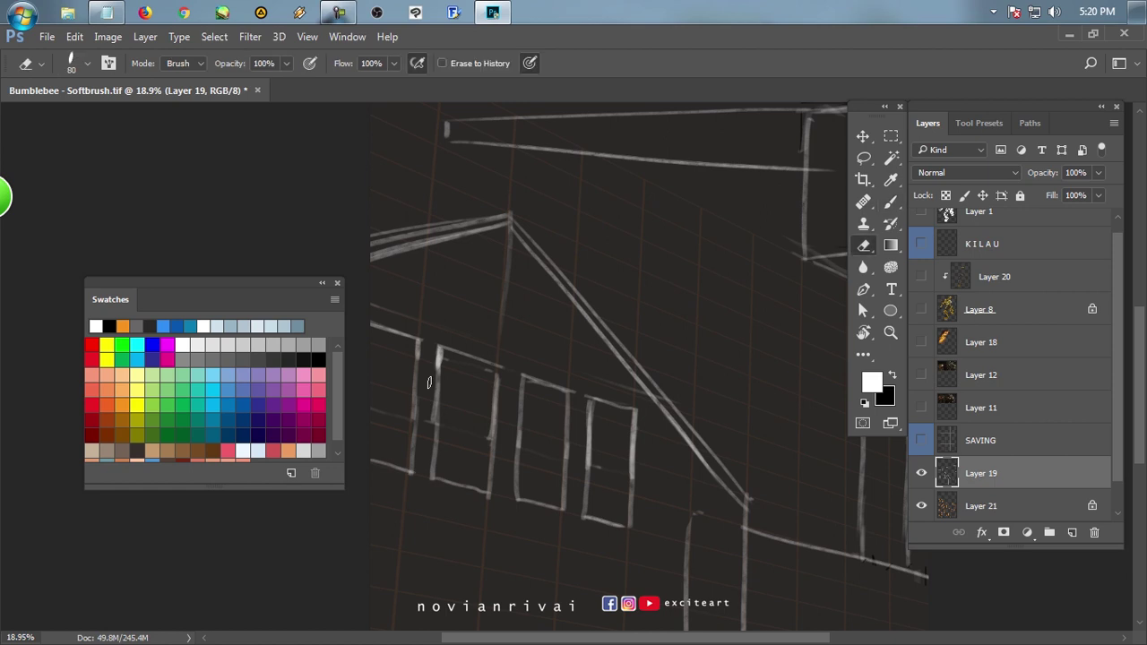
scroll(620, 546, down, 2)
drag(620, 546, 615, 404)
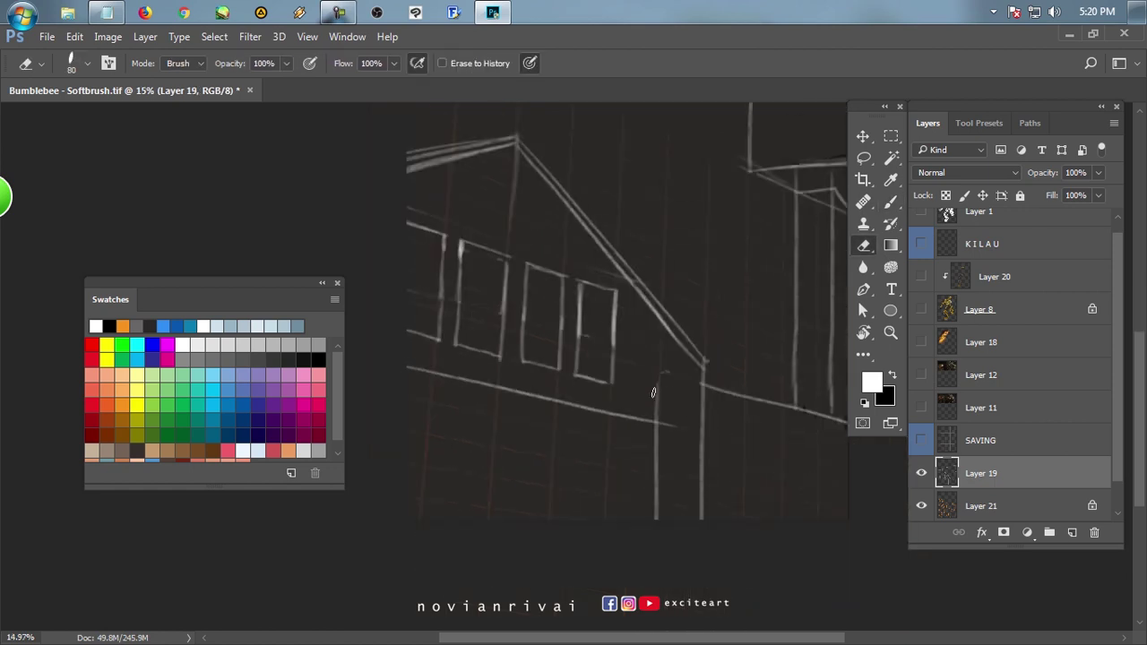
key(r)
mouse_move(668, 520)
mouse_down()
mouse_move(389, 385)
mouse_move(431, 430)
mouse_move(664, 404)
mouse_up()
key(b)
key(r)
key(Escape)
Remove the inner upright below the floor line and show the Layer 12 film reference.
key(l)
drag(408, 376, 719, 459)
click(921, 375)
scroll(697, 393, down, 2)
key(ctrl+d)
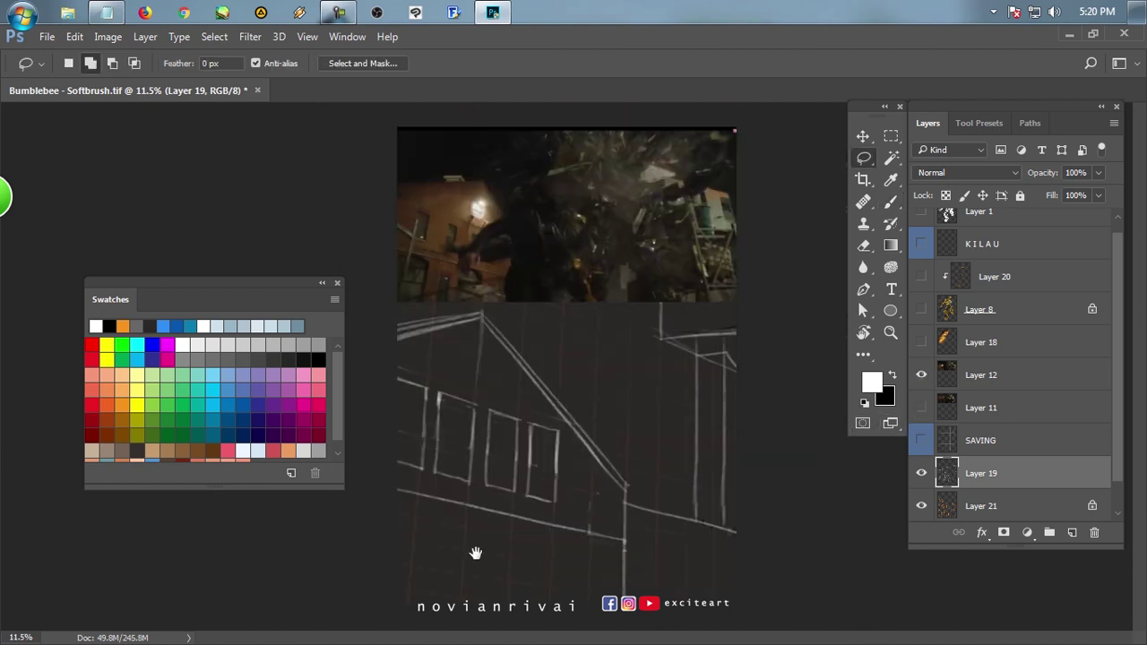
Draw uprights and curved tops for two arched openings below the floor line.
key(b)
scroll(599, 496, up, 1)
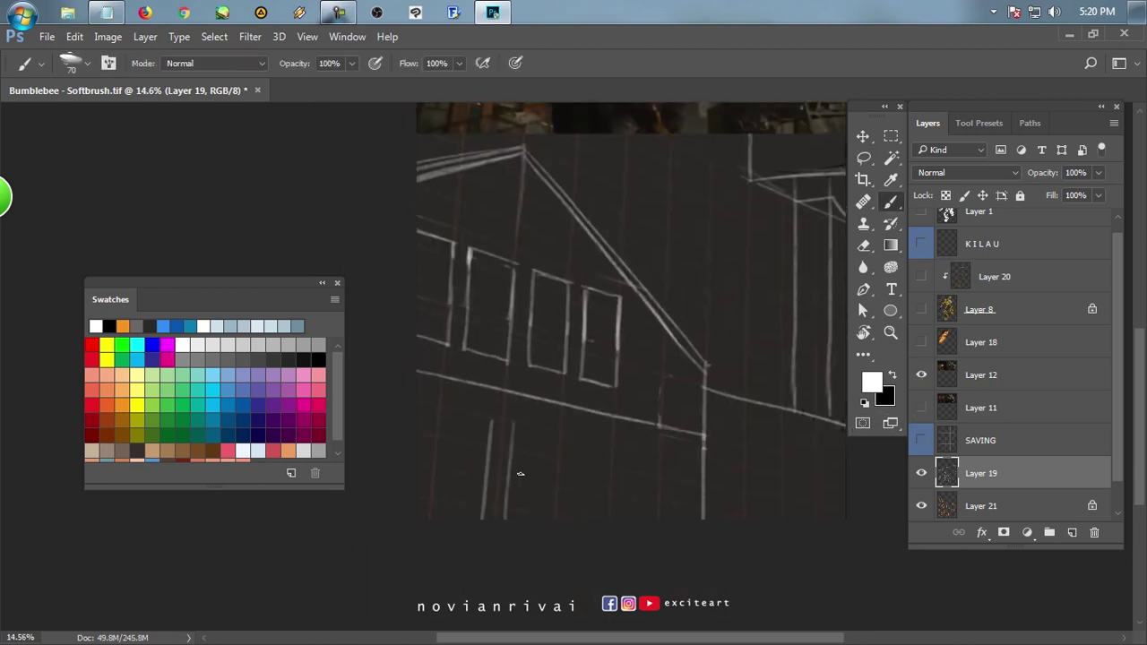
scroll(556, 444, up, 1)
key(e)
drag(479, 415, 477, 432)
key(b)
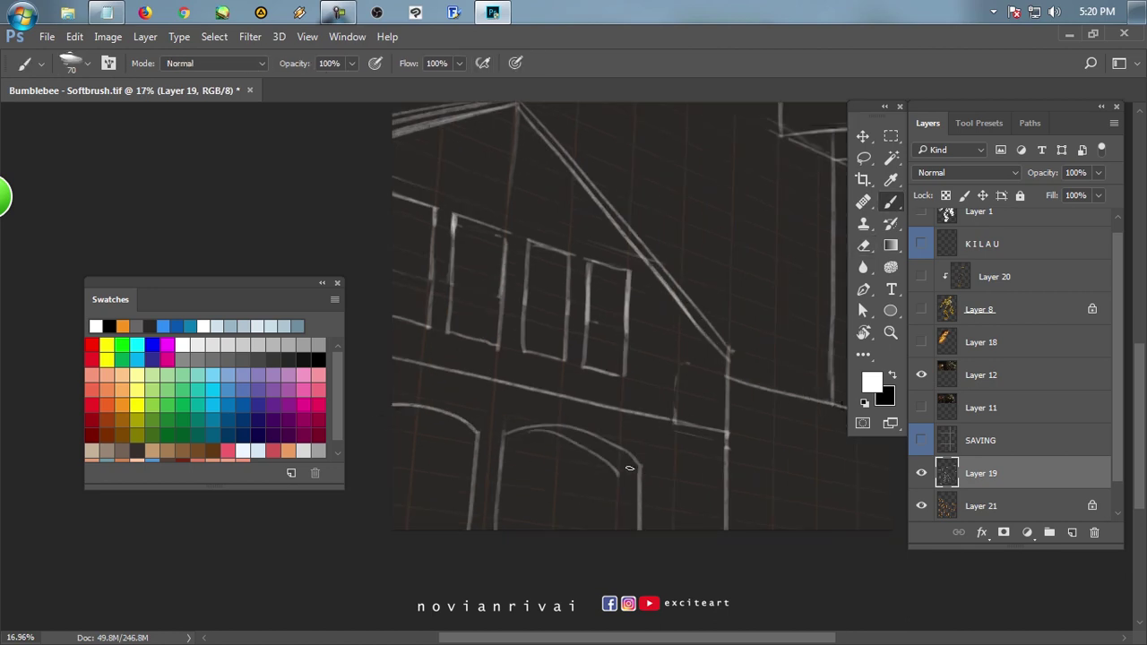
Add inner contours to both arched openings to show wall thickness, erasing the overlapping strokes.
key(e)
key(b)
key(e)
drag(478, 436, 421, 407)
key(b)
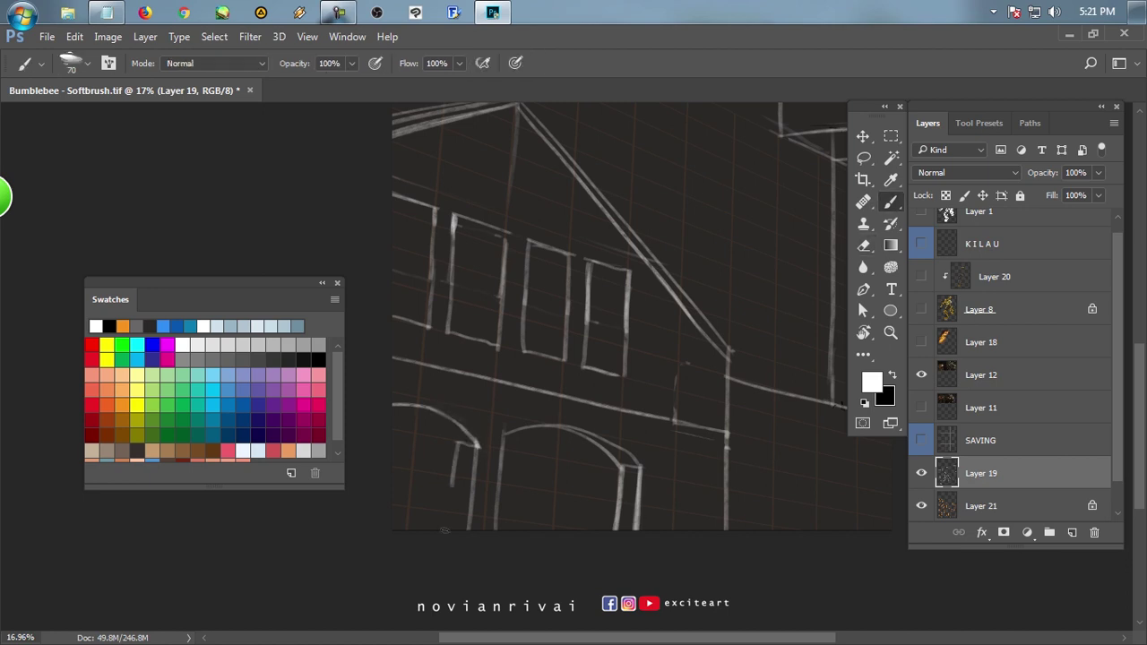
key(e)
key(b)
key(e)
key(b)
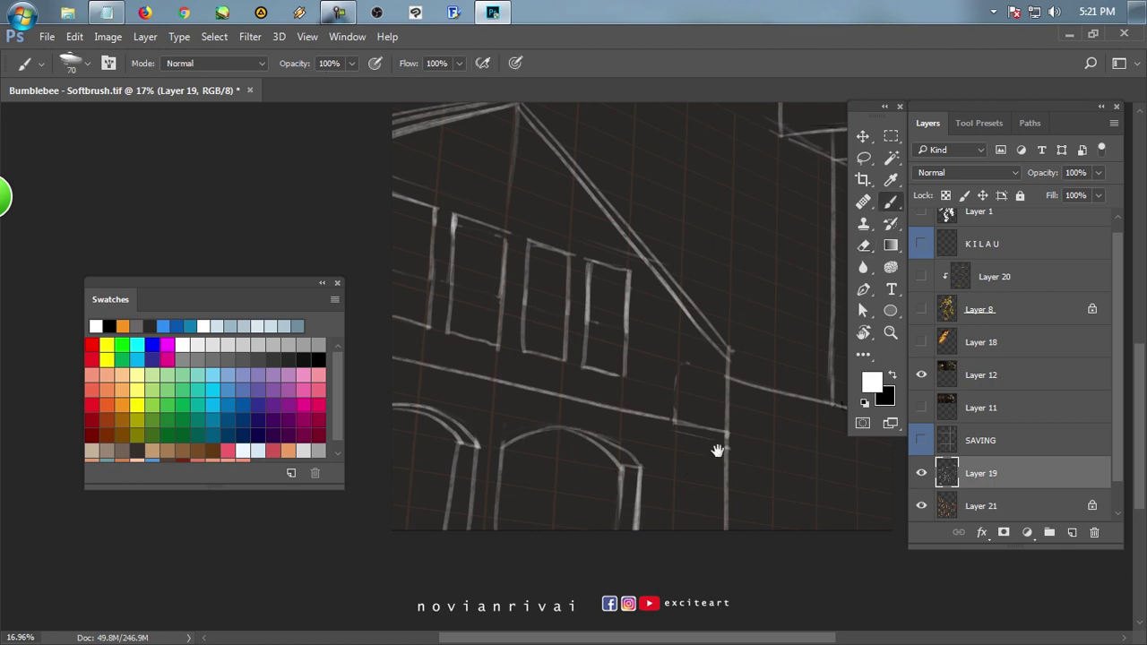
Draw a sloping line from the building's corner toward the canvas side, below the existing tower base line.
scroll(627, 448, down, 3)
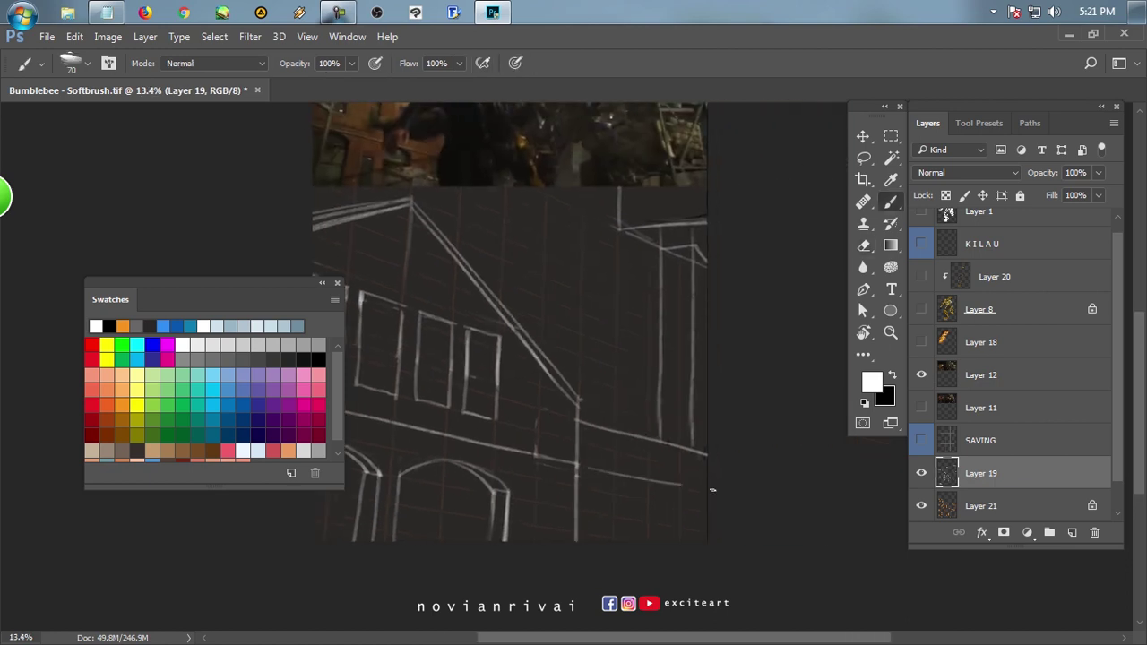
scroll(594, 469, down, 2)
scroll(630, 509, up, 2)
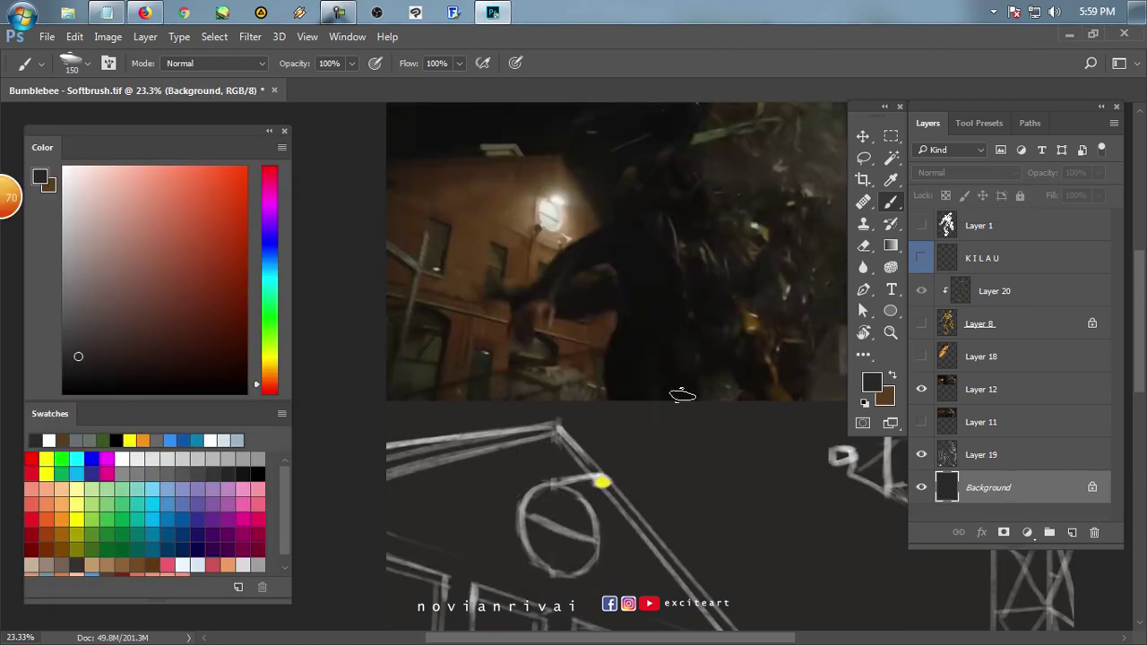
Dab orange-brown and mauve-grey colour samples on Layer 21 beside the gable roof, reducing the brush size to 90.
alt+click(697, 464)
alt+click(696, 463)
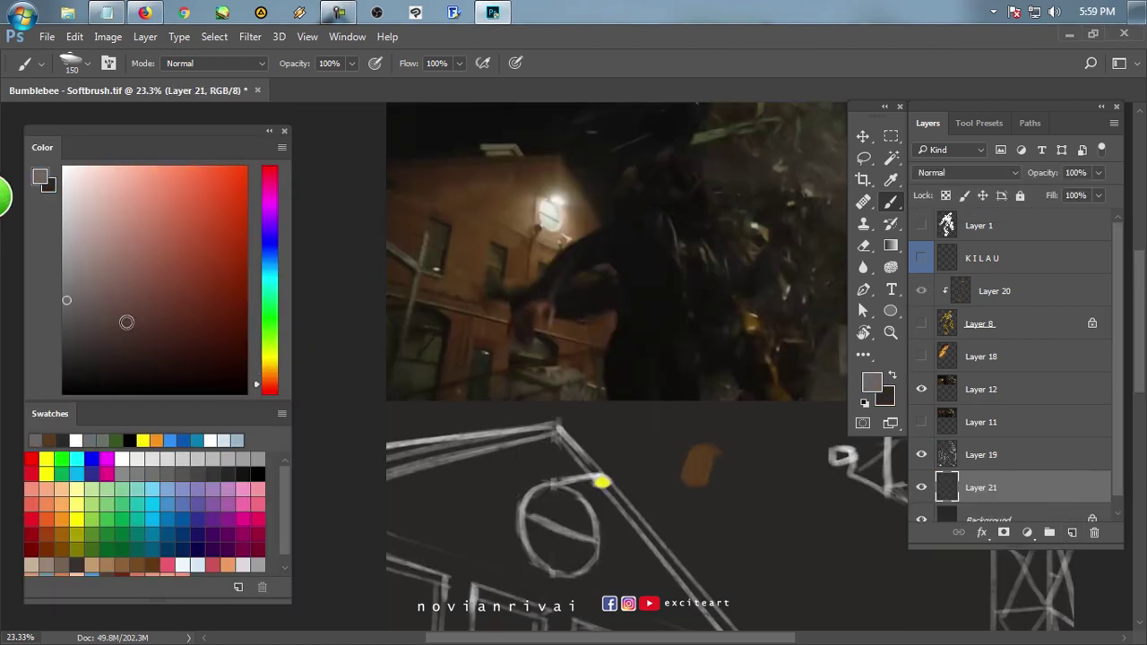
click(722, 470)
key(bracketleft)
key(bracketleft)
key(bracketleft)
alt+click(698, 462)
alt+click(723, 457)
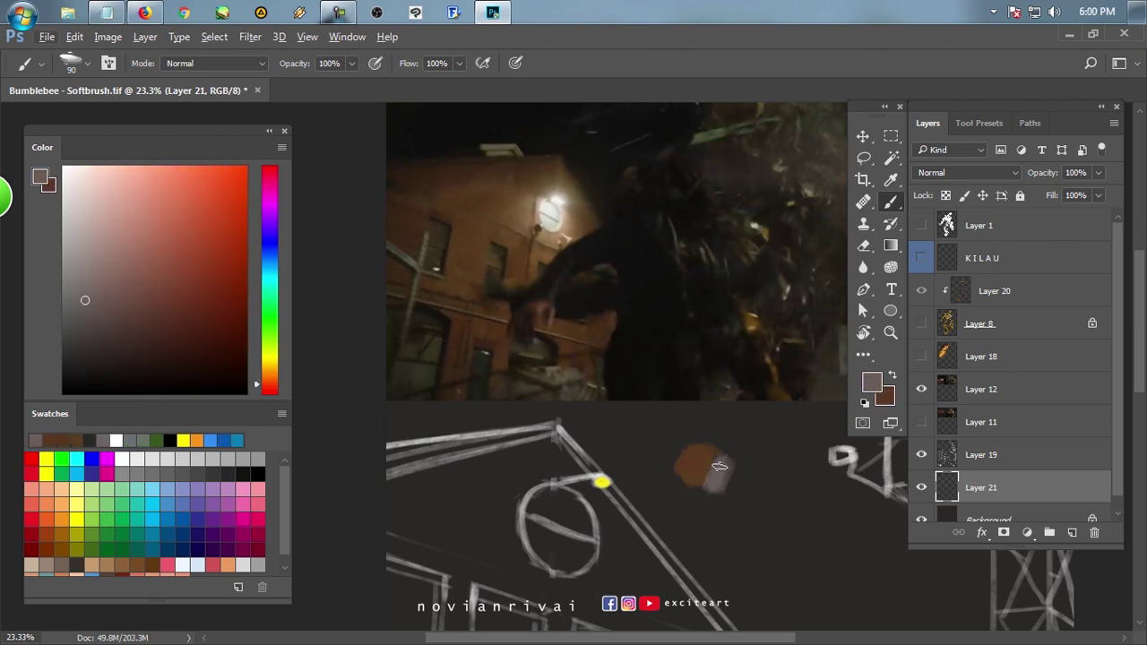
Add a grey-green sample beside the mauve-grey one on Layer 21 and rework the brown sample.
alt+click(600, 403)
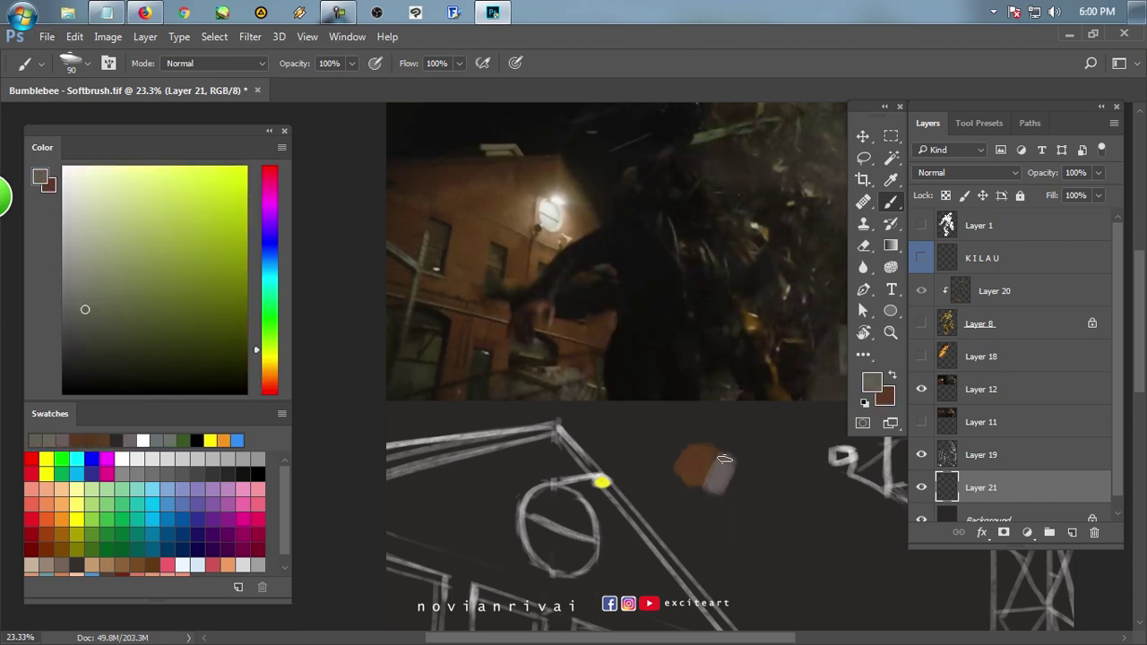
alt+click(577, 392)
alt+click(733, 457)
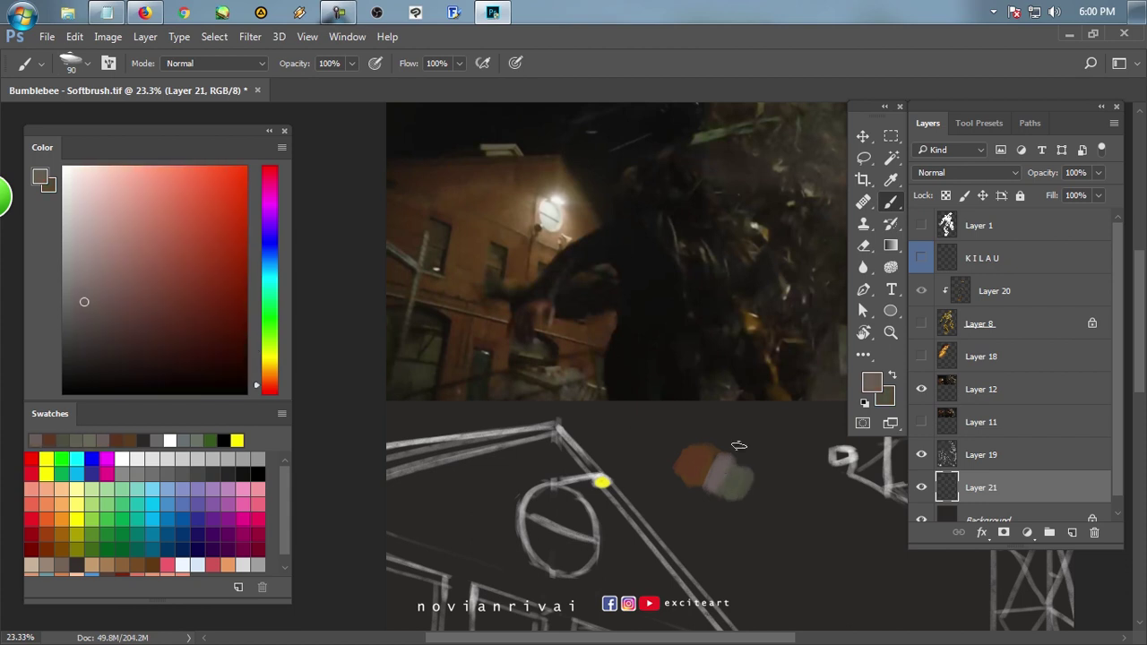
alt+click(702, 462)
alt+click(751, 474)
alt+click(690, 480)
Swap the Layer 12 reference for Layer 11, sample its dark olive for a dab on Layer 21, and hide the reference.
scroll(662, 451, down, 3)
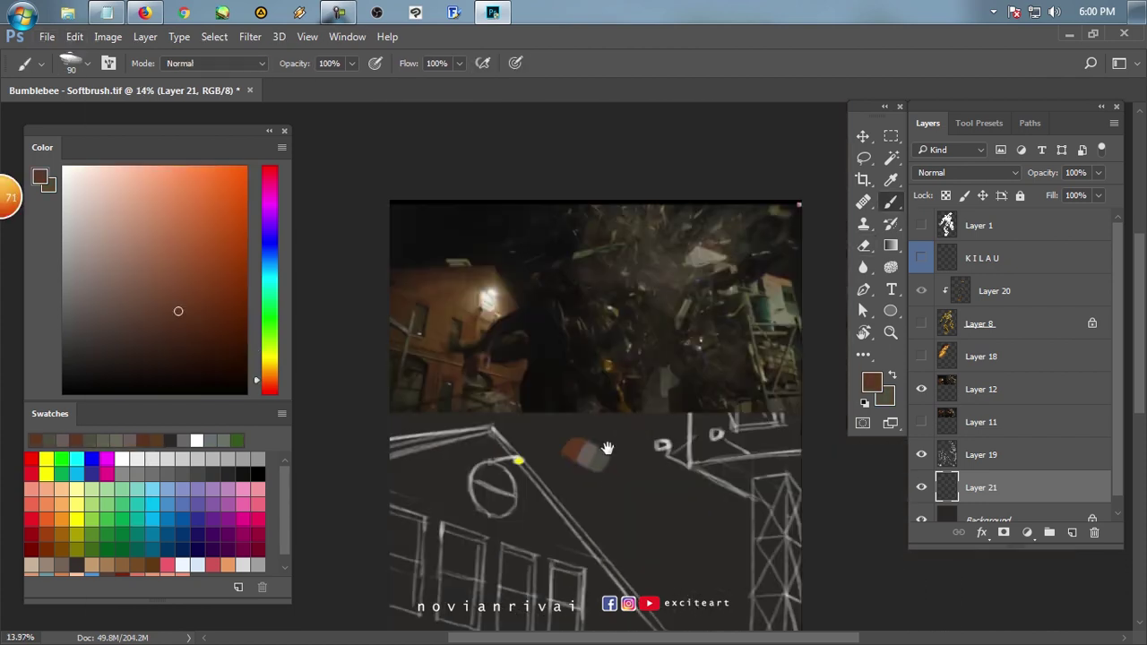
click(921, 389)
click(921, 422)
alt+click(843, 345)
drag(842, 345, 669, 457)
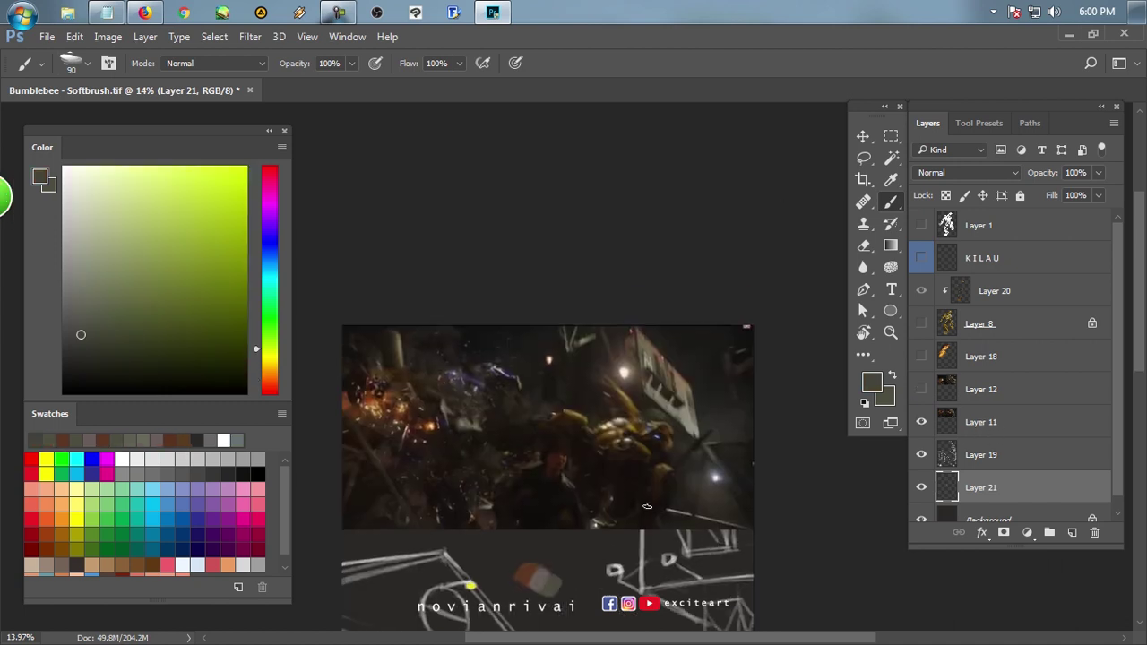
click(921, 421)
scroll(606, 465, up, 2)
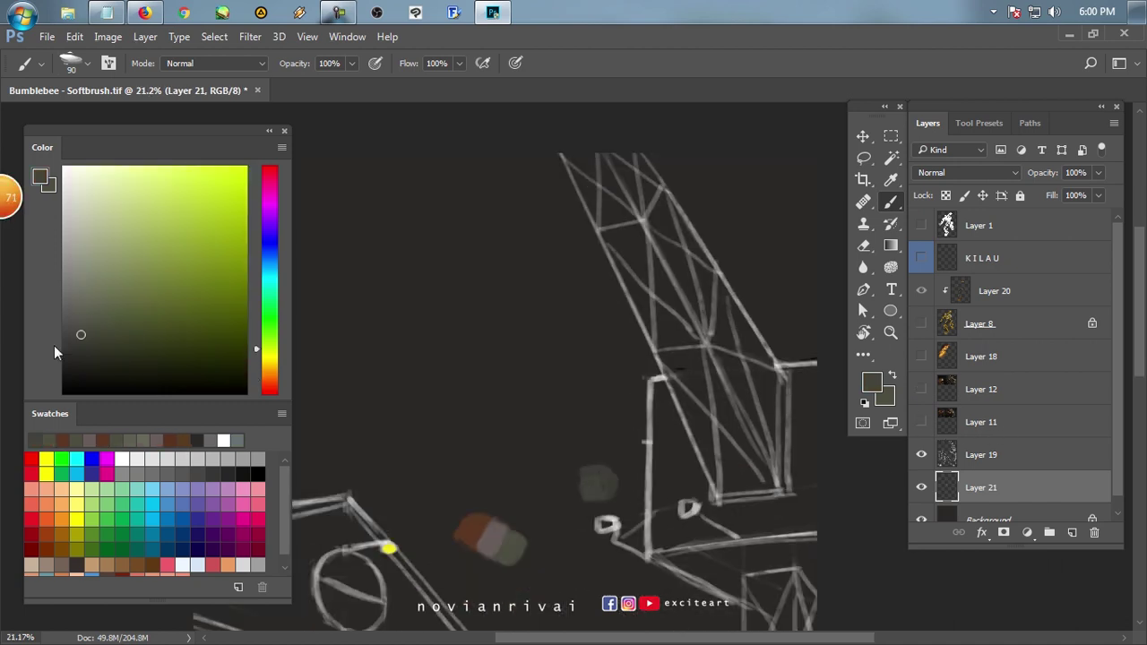
Paint a dark grey stroke above the olive dab and add a mustard yellow sample on top.
scroll(604, 466, up, 2)
alt+click(459, 352)
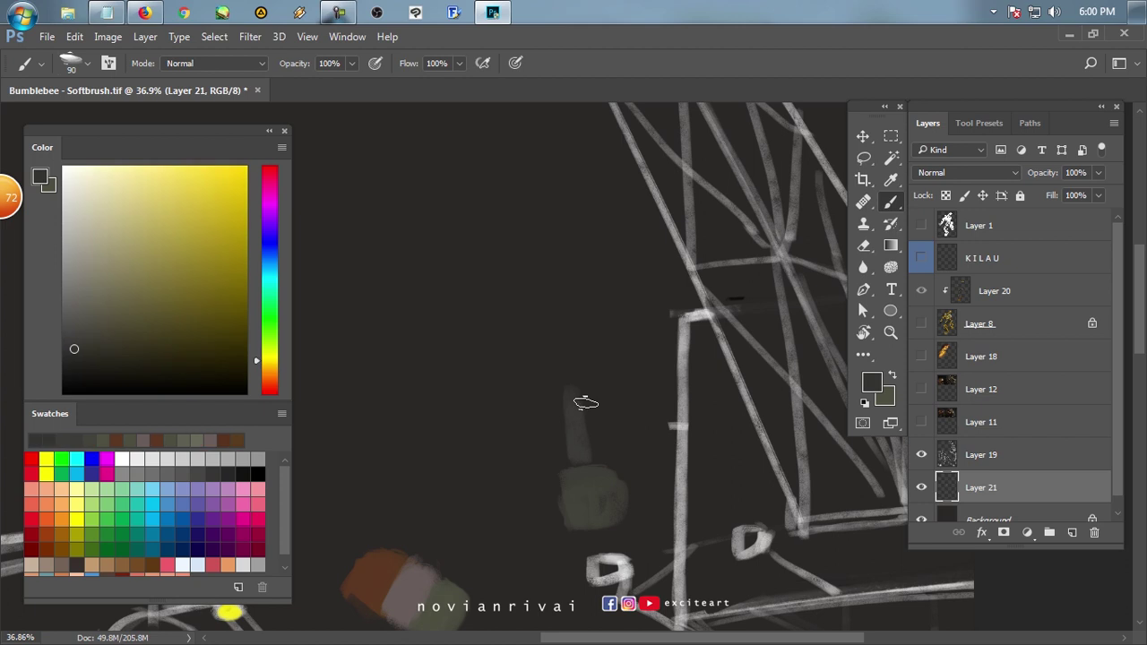
scroll(563, 389, down, 1)
scroll(545, 474, down, 1)
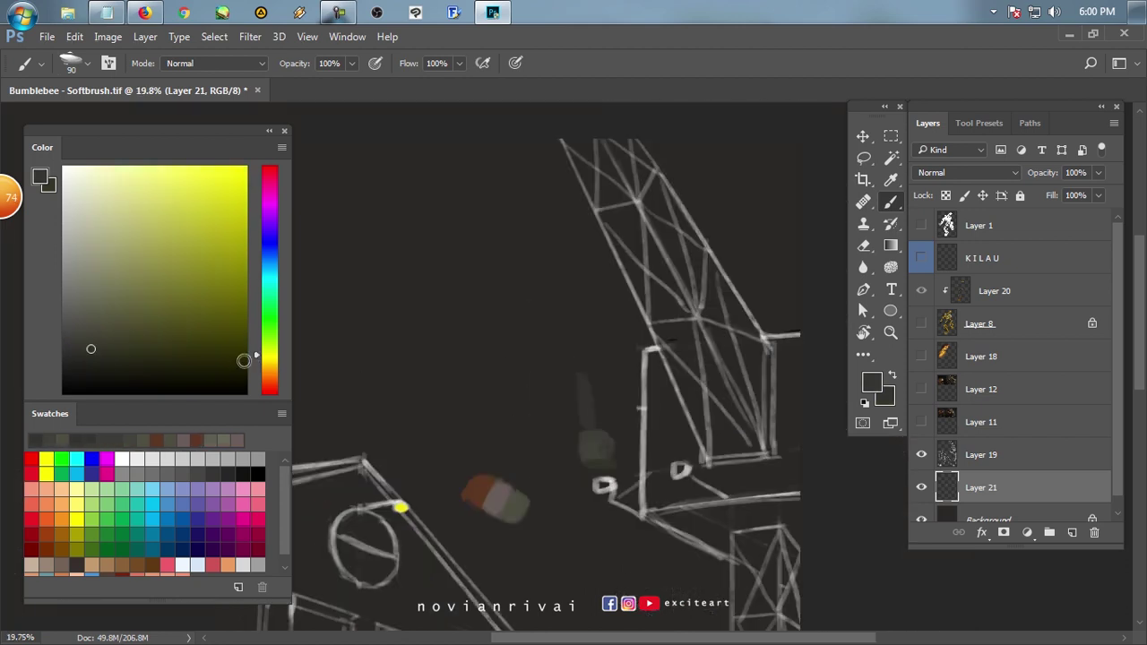
click(216, 269)
drag(216, 269, 227, 255)
scroll(593, 360, down, 2)
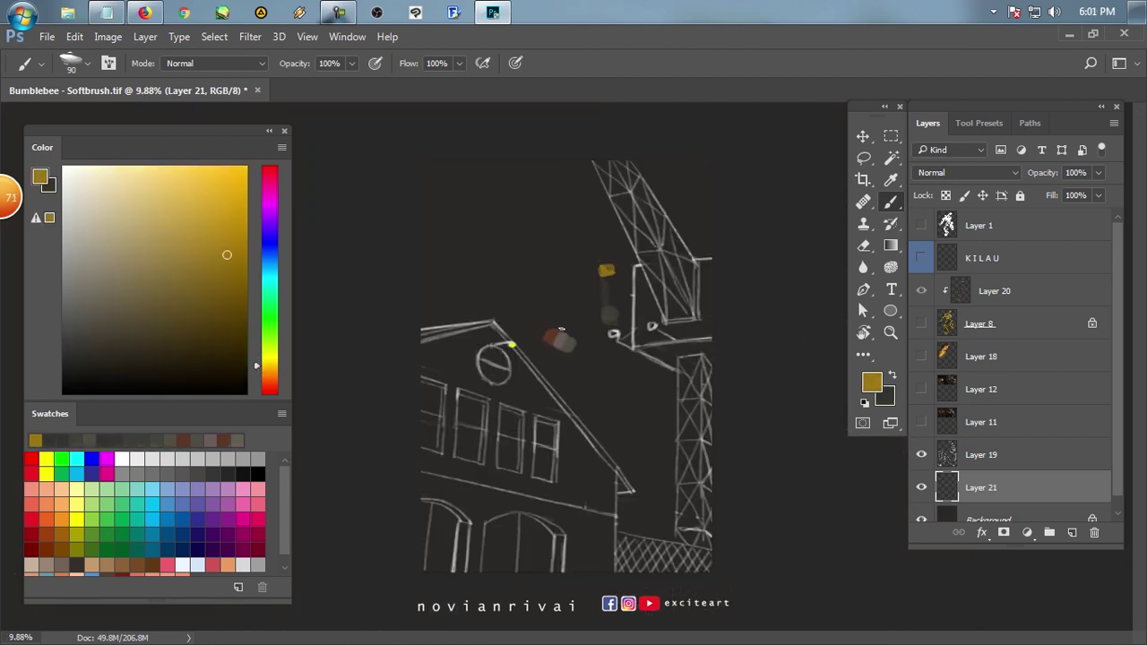
Sample the reddish brown and outline the gabled building's roof slopes and corner on Layer 21 with brush size 150.
alt+click(550, 338)
key(r)
drag(485, 334, 525, 332)
scroll(525, 333, up, 2)
mouse_move(751, 368)
mouse_down()
mouse_move(453, 376)
mouse_move(640, 294)
mouse_move(748, 349)
mouse_move(773, 256)
mouse_move(460, 317)
mouse_up()
scroll(460, 316, down, 2)
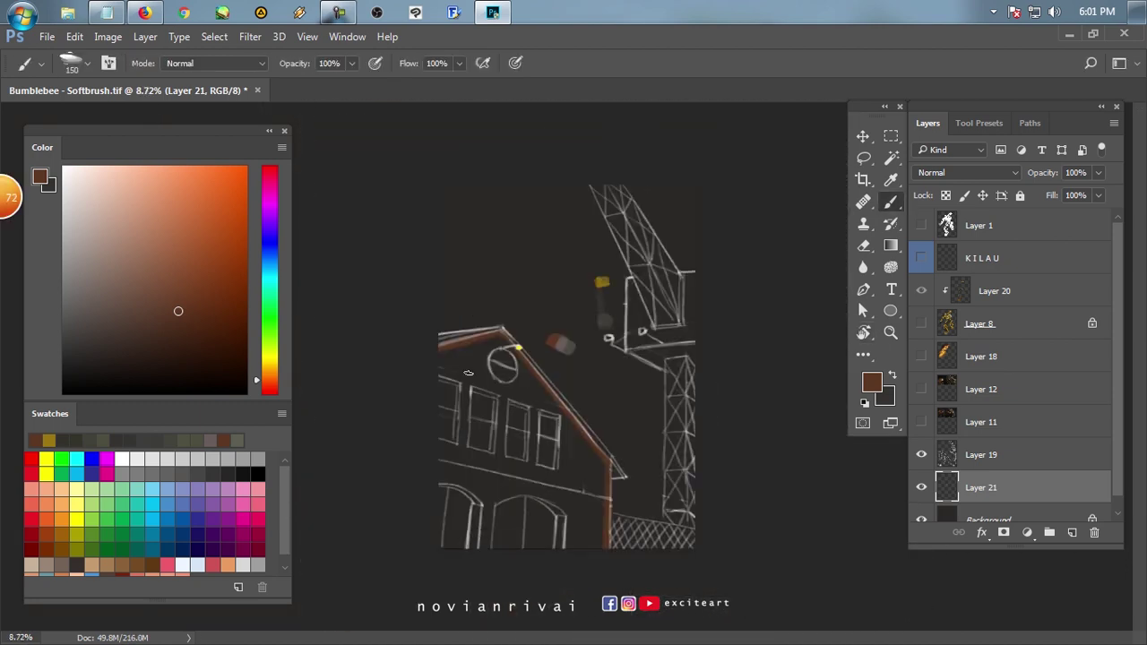
Select the area inside the brown outline with the Magic Wand, fill it with the reddish brown, and deselect.
key(w)
click(529, 475)
key(alt+BackSpace)
key(b)
key(ctrl+plus)
key(ctrl+d)
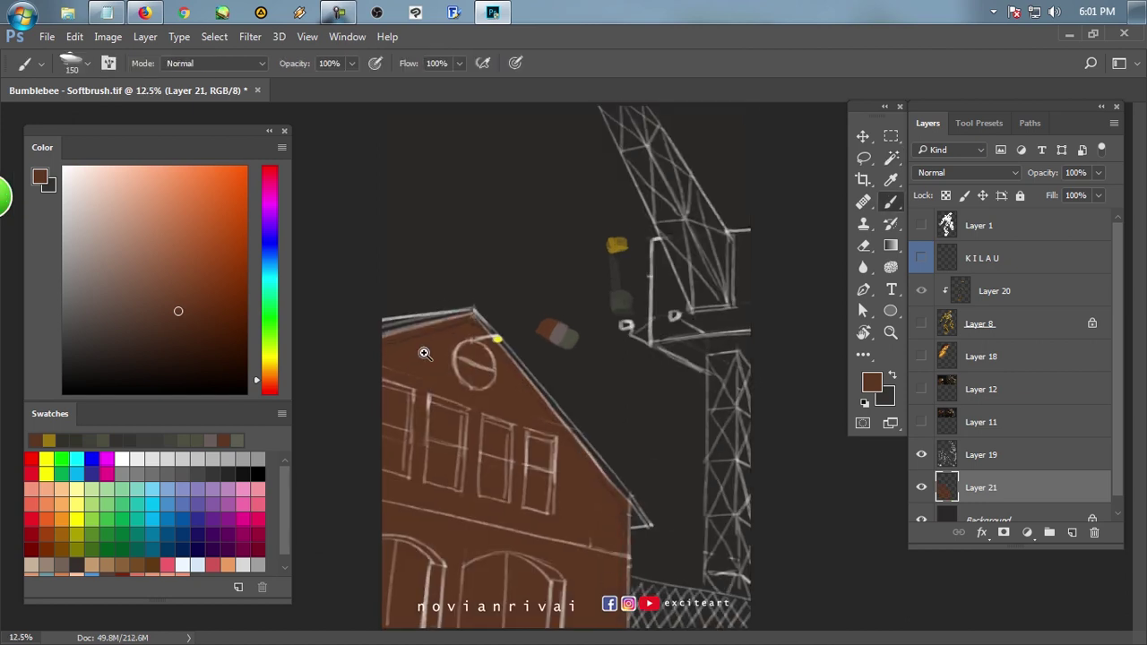
scroll(602, 499, up, 2)
drag(407, 330, 468, 395)
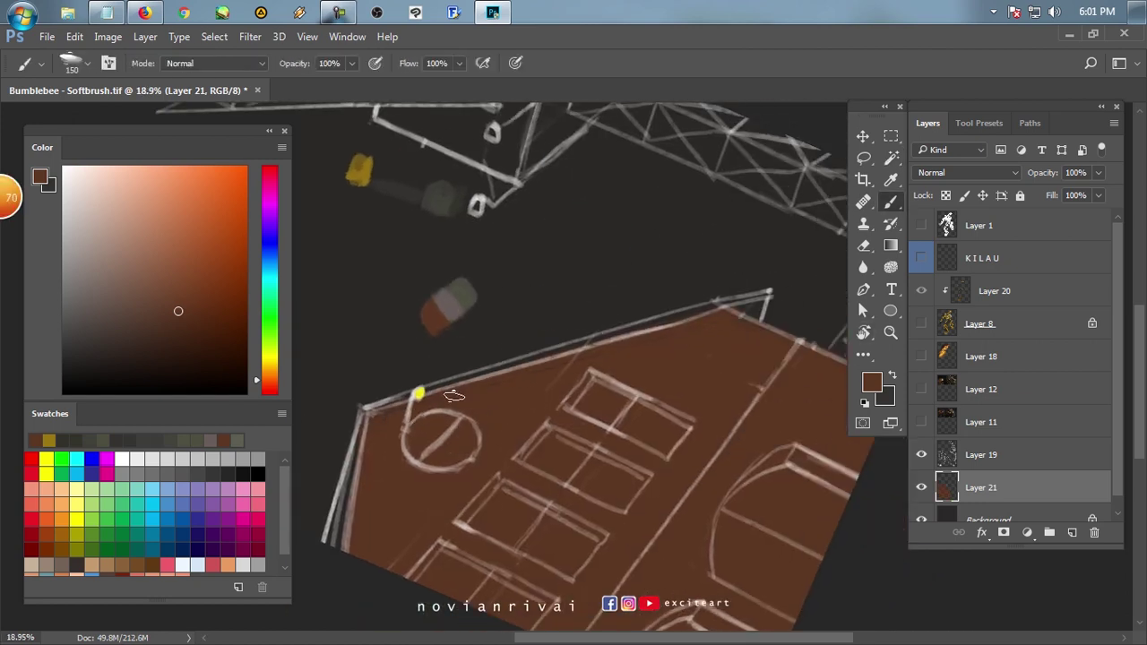
Sample the mauve-grey and paint the roof trim along the gabled building's edge and slope on Layer 21 with brush size 125.
drag(387, 419, 569, 379)
scroll(569, 379, down, 2)
alt+click(569, 354)
scroll(380, 332, up, 1)
drag(454, 269, 434, 431)
key(bracketleft)
drag(414, 367, 741, 310)
Hide the Layer 19 sketch and shade beneath the roof's overhanging end with a darker sampled mauve.
alt+click(744, 334)
scroll(708, 321, up, 1)
click(921, 455)
alt+click(694, 310)
alt+click(730, 332)
key(e)
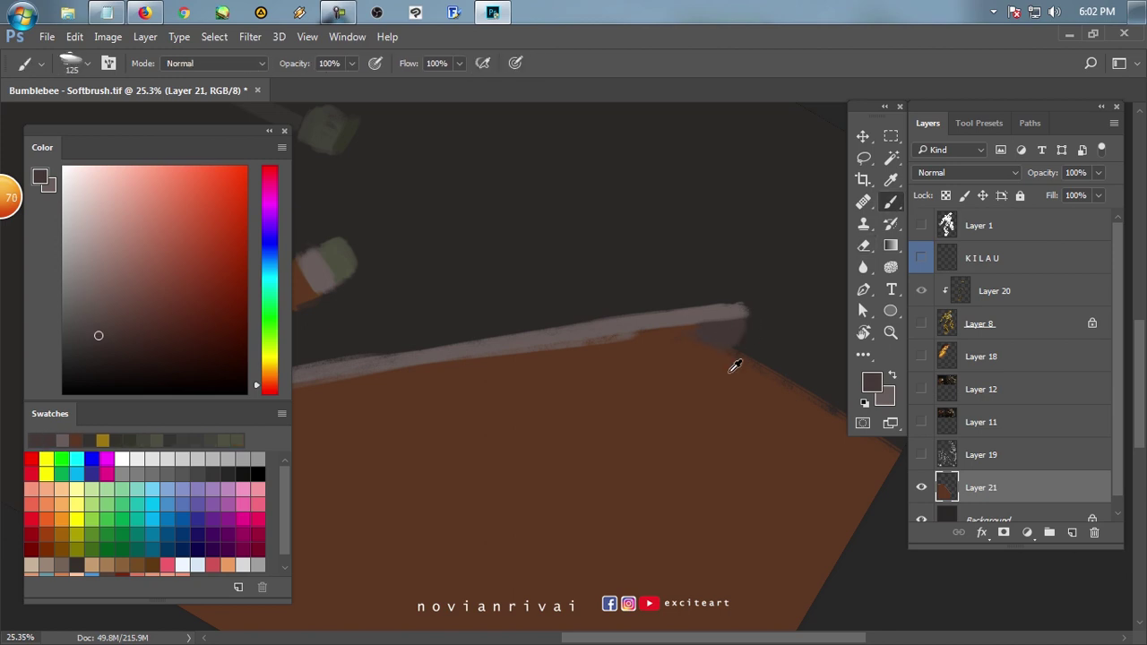
Clean up the wall's edge with the reddish brown and even out the mauve-grey trim around the roof peak.
key(b)
alt+click(718, 363)
drag(718, 363, 610, 340)
drag(678, 368, 595, 257)
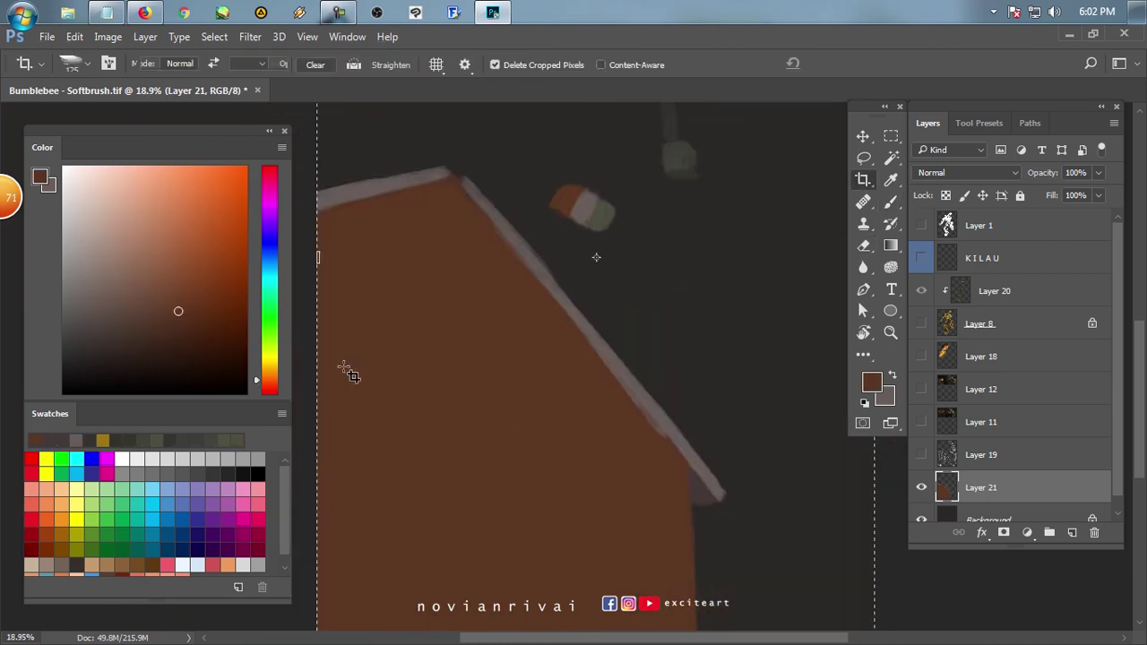
scroll(418, 171, up, 1)
alt+click(483, 318)
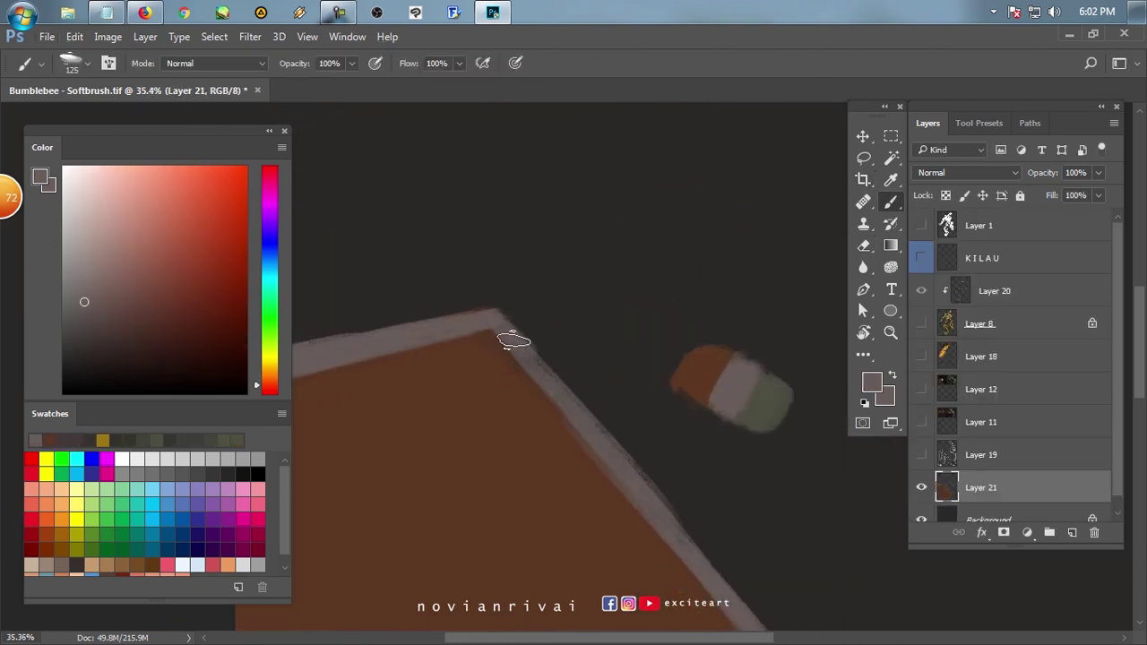
drag(477, 314, 487, 277)
scroll(487, 277, down, 2)
drag(392, 400, 388, 395)
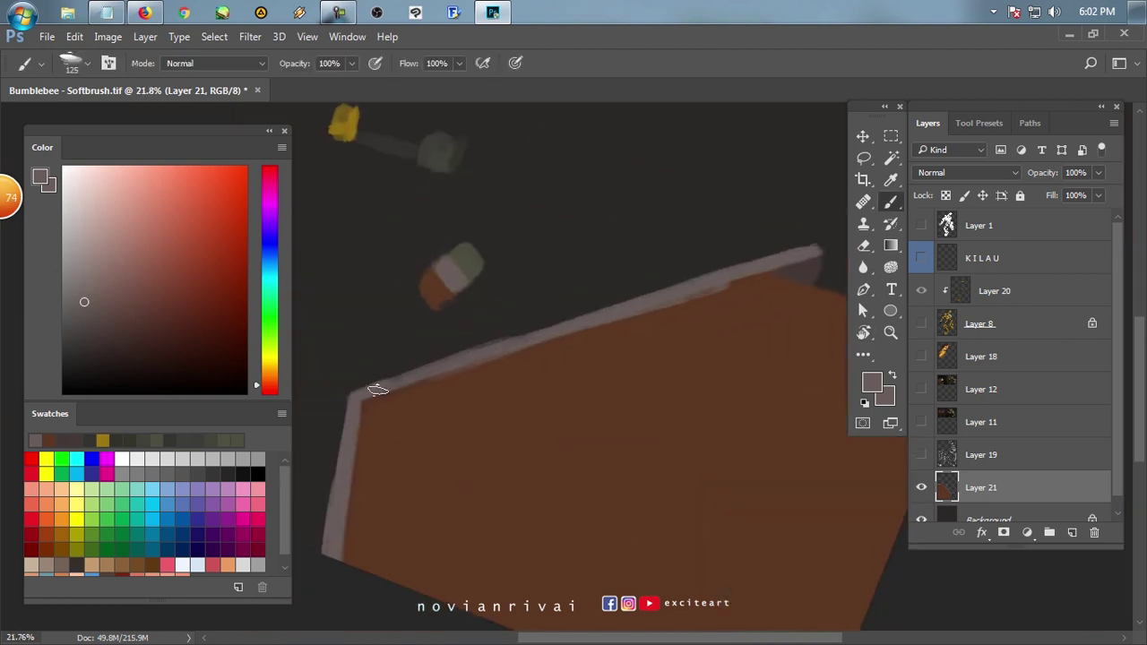
Sharpen both sides of the roof trim using sampled brown and mauve at brush size 100 and the Eraser at size 80.
mouse_move(581, 324)
mouse_down()
mouse_move(538, 302)
mouse_move(584, 346)
mouse_up()
alt+click(584, 346)
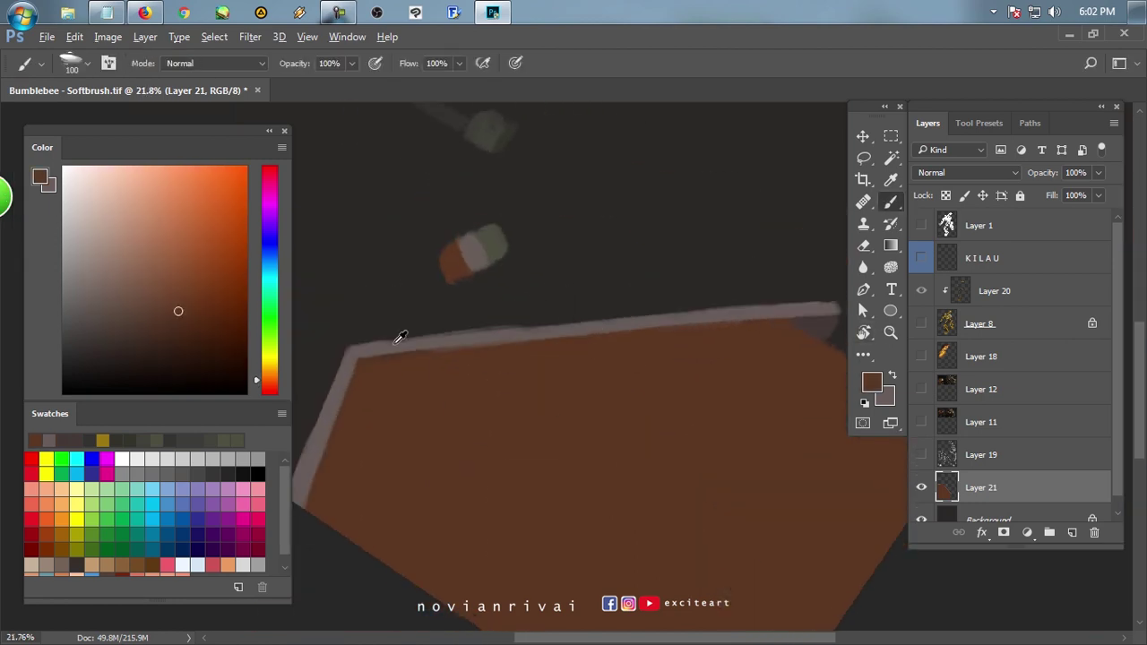
alt+click(461, 348)
key(e)
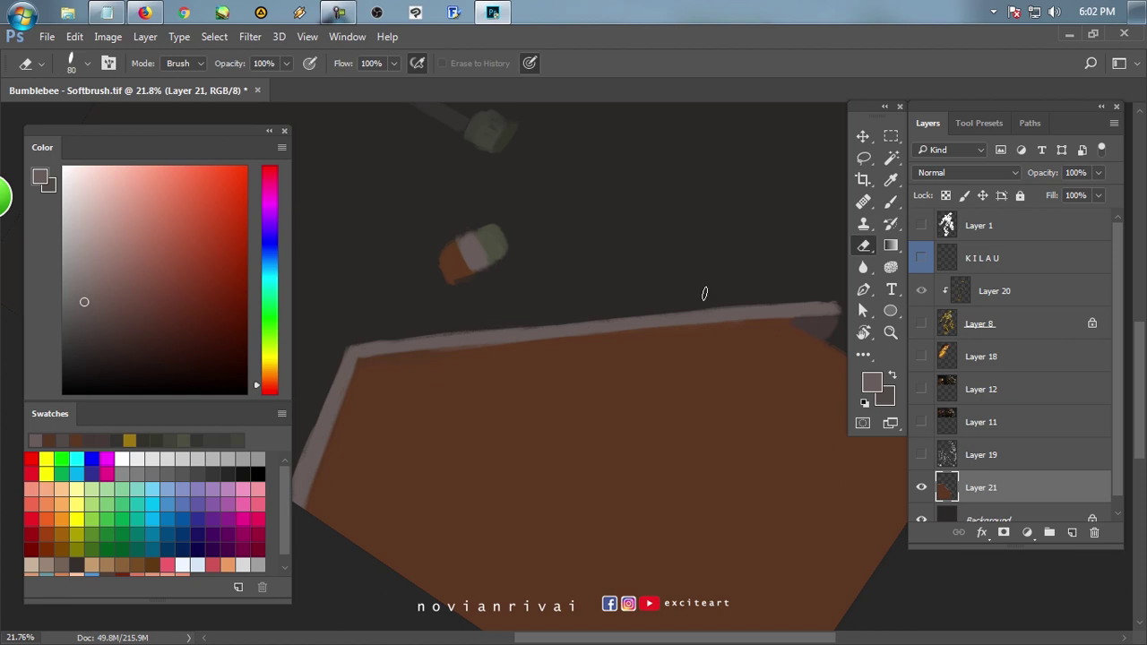
scroll(594, 356, up, 3)
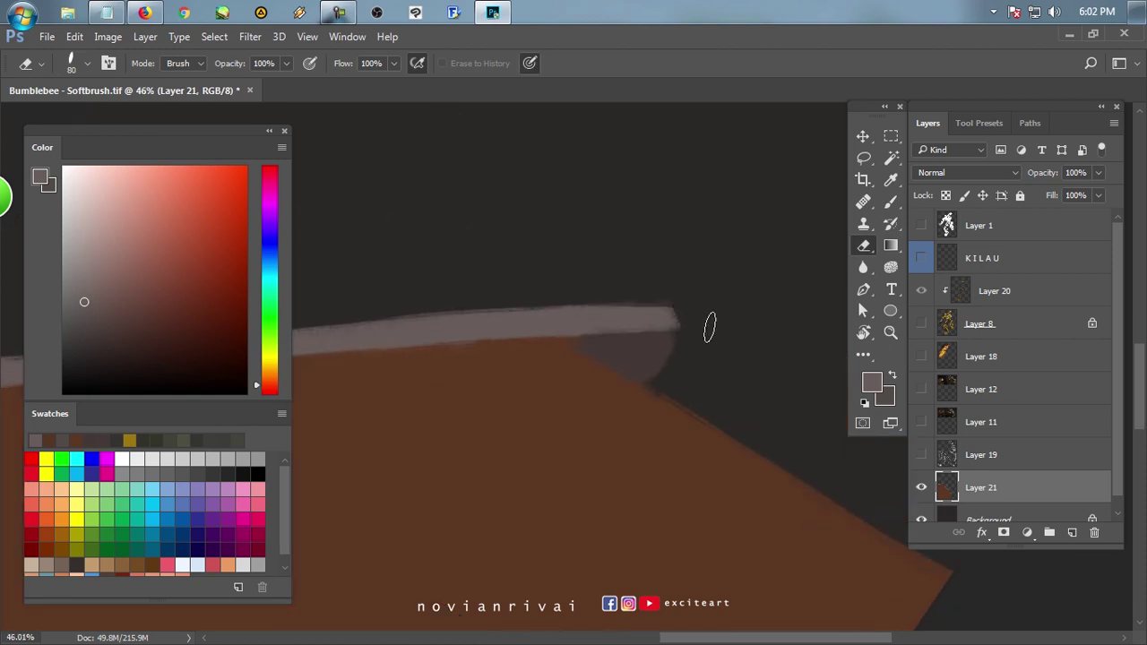
drag(615, 360, 514, 367)
key(b)
alt+click(514, 366)
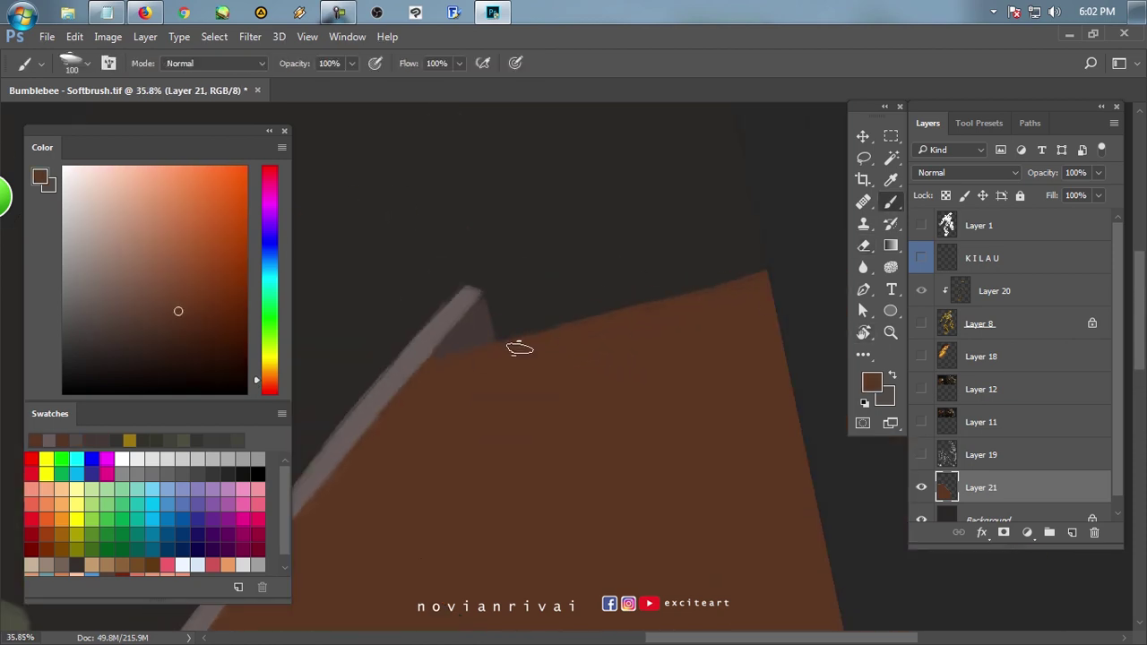
Show the Layer 19 sketch and block in the crane platform's underside in near-black with brush size 150.
scroll(690, 343, down, 5)
alt+click(786, 435)
click(922, 456)
key(r)
key(Escape)
scroll(527, 245, up, 2)
mouse_move(527, 245)
mouse_down()
mouse_move(510, 374)
mouse_move(418, 365)
mouse_up()
key(b)
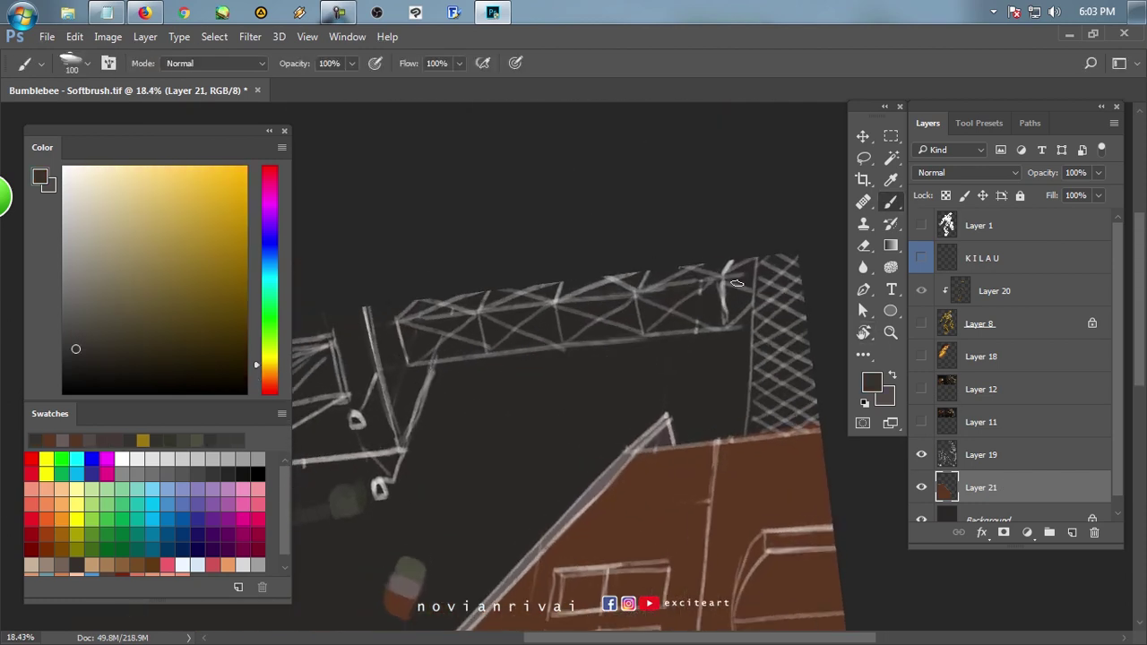
click(95, 371)
key(bracketright)
scroll(535, 266, up, 3)
mouse_move(535, 267)
mouse_down()
mouse_move(672, 263)
mouse_move(622, 281)
mouse_move(646, 309)
mouse_up()
Sample the dark olive and block in the crane platform's body inside its sketched outline.
scroll(464, 348, up, 3)
alt+click(465, 347)
mouse_move(475, 394)
mouse_down()
mouse_move(489, 199)
mouse_move(530, 394)
mouse_move(678, 368)
mouse_move(673, 276)
mouse_move(691, 320)
mouse_up()
click(922, 324)
click(924, 328)
click(922, 456)
click(923, 456)
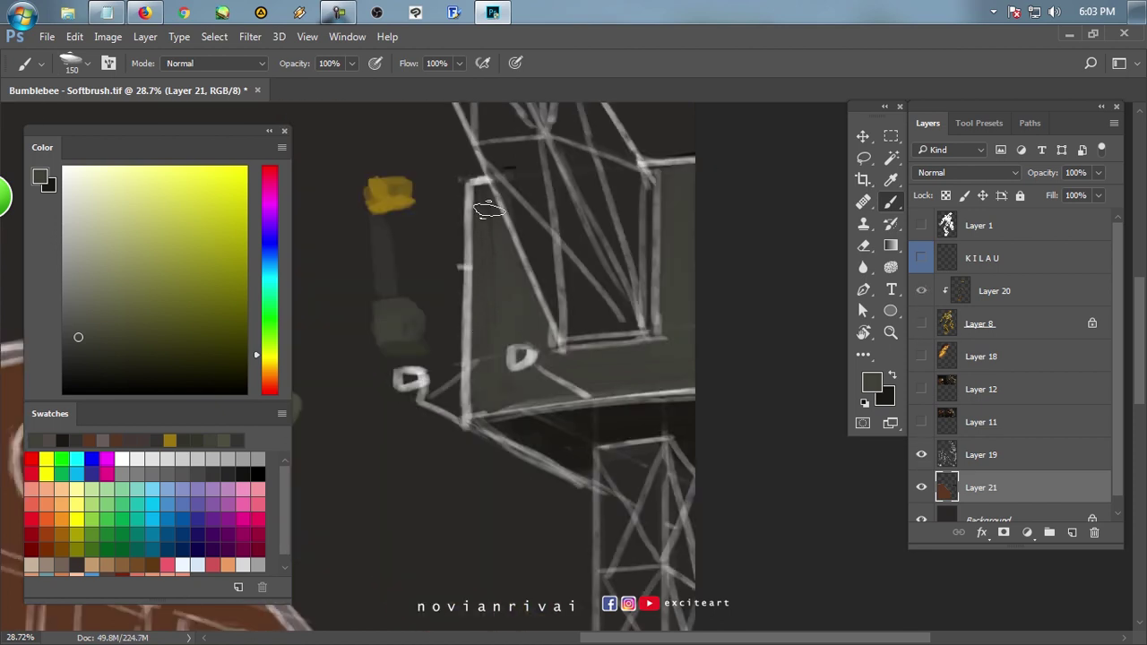
Hide the Layer 19 sketch and refine the crane's dark underside and tower posts with sampled dark tones at brush size 90.
click(921, 456)
alt+click(514, 436)
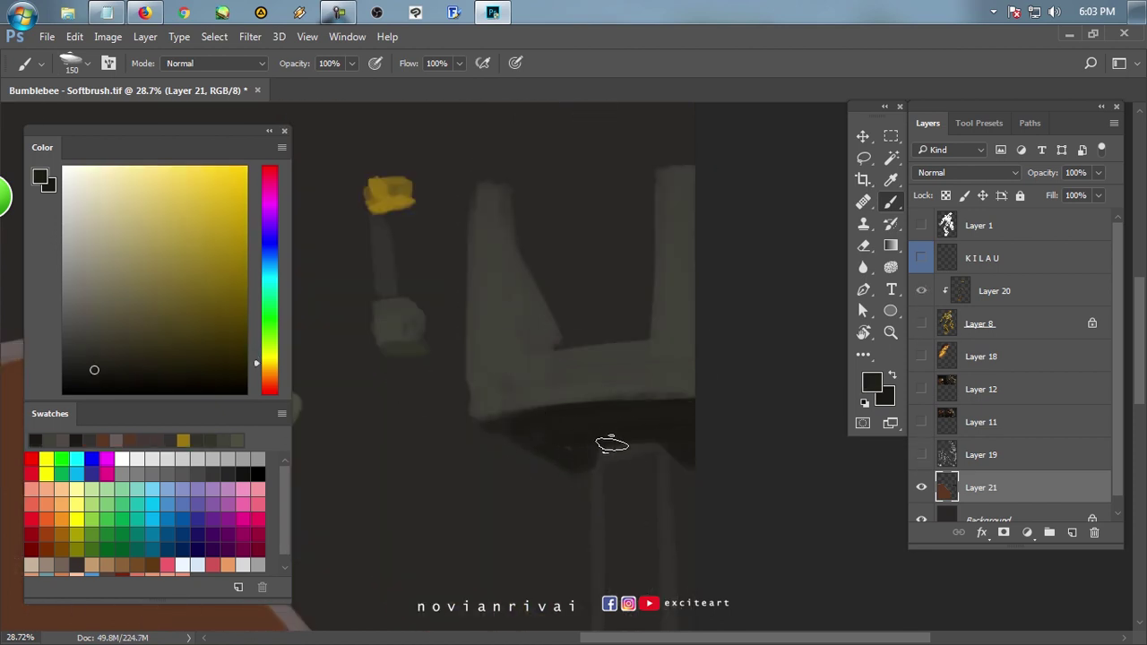
alt+click(673, 447)
key(bracketleft)
scroll(607, 352, down, 2)
scroll(628, 445, up, 2)
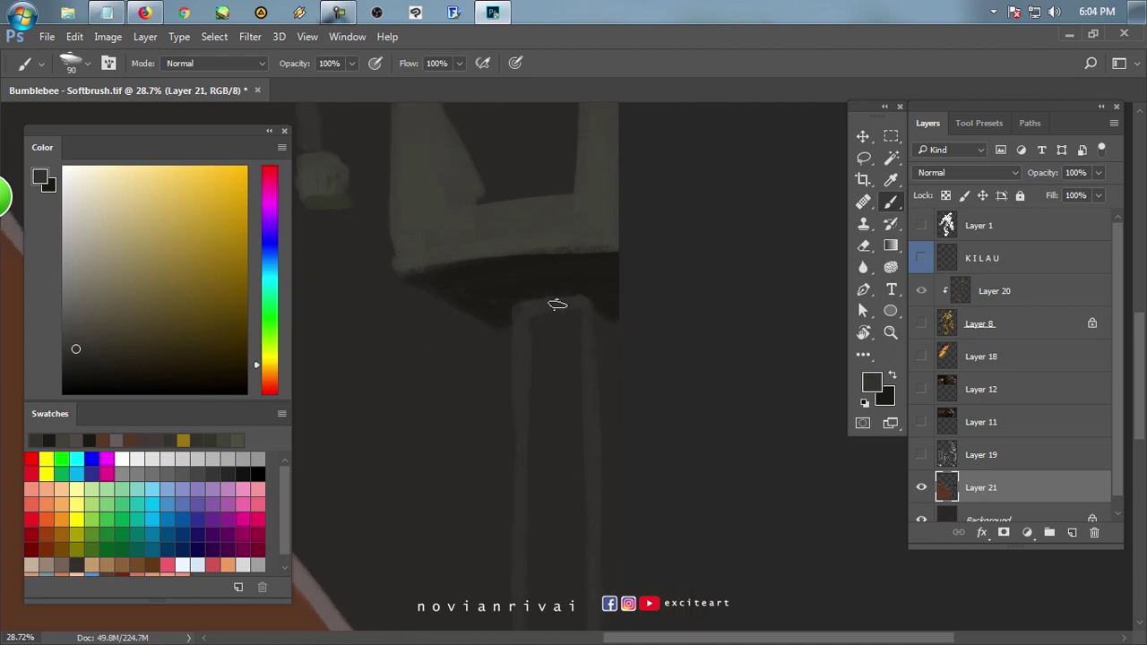
alt+click(506, 381)
Add a new layer above Layer 21, deselect the wall, and pick up a dark olive green with brush size 150.
scroll(625, 441, up, 3)
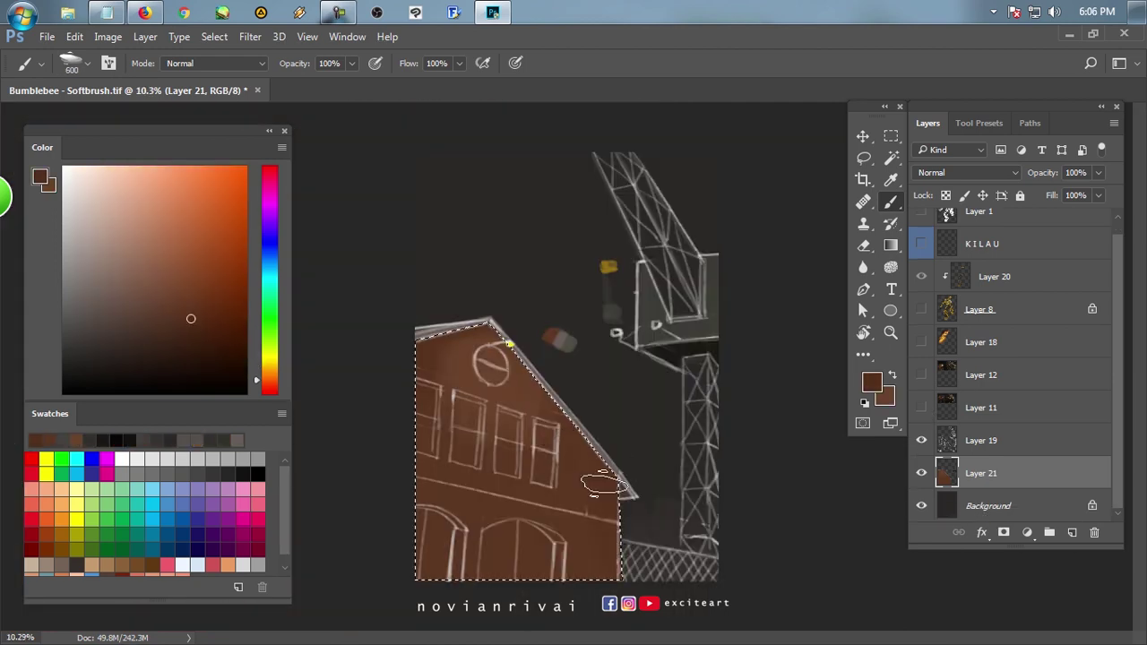
scroll(611, 537, up, 2)
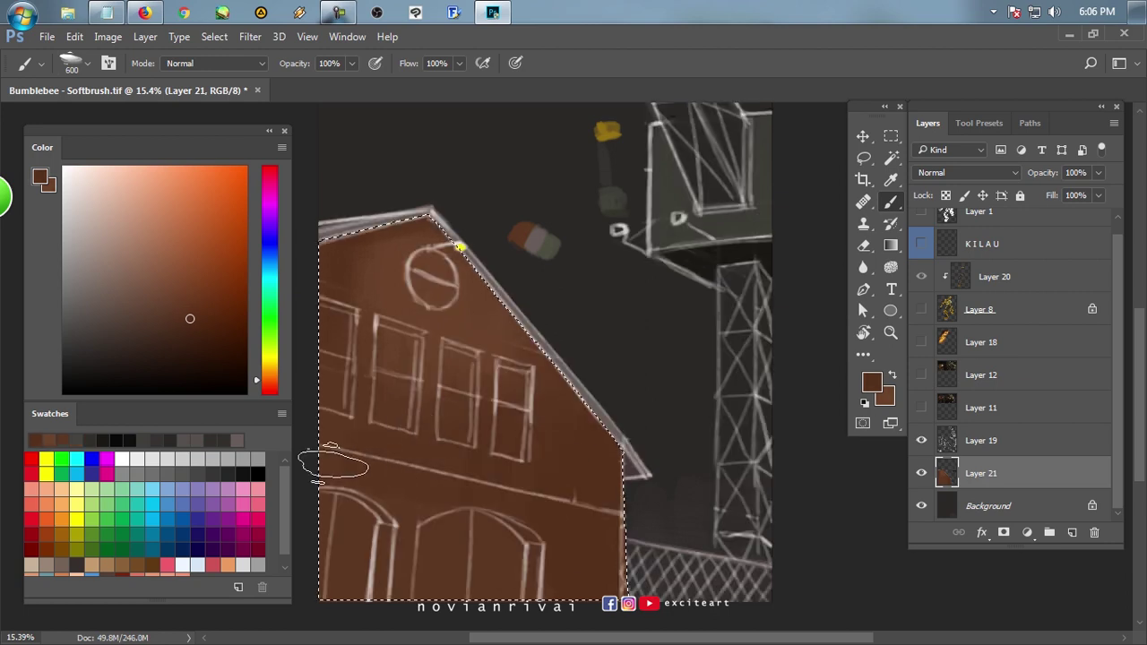
key(ctrl+shift+alt+n)
key(bracketleft)
key(bracketleft)
key(bracketleft)
key(bracketleft)
key(ctrl+d)
alt+click(445, 476)
key(bracketleft)
key(bracketleft)
key(bracketleft)
scroll(439, 386, up, 2)
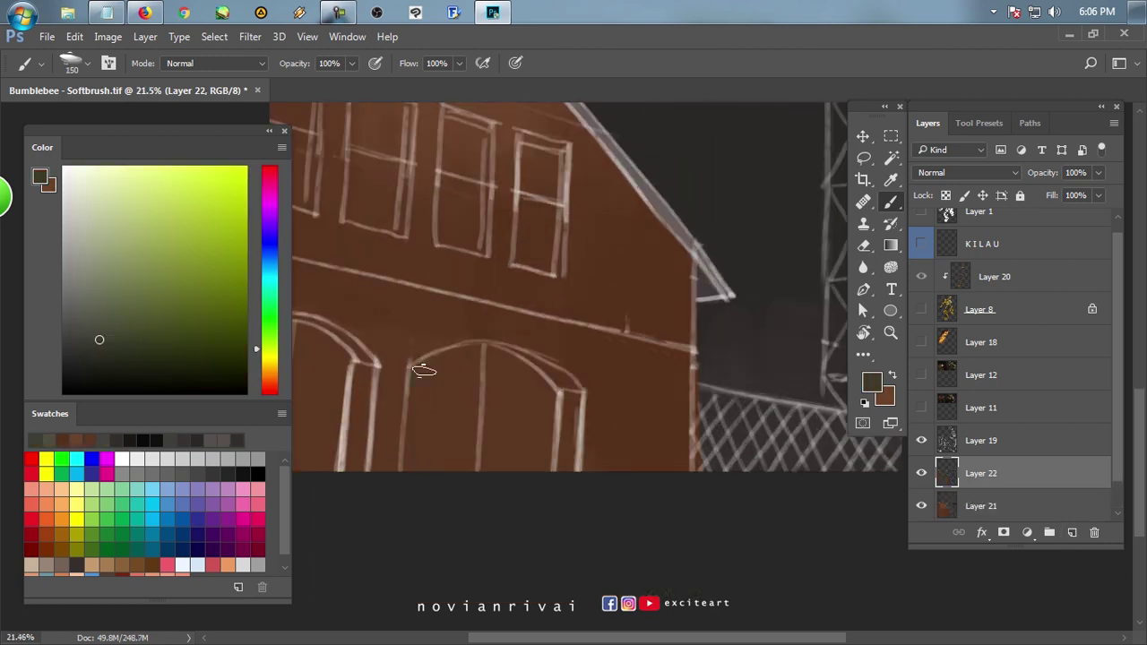
Select the two arched doorways one after the other with the Magic Wand and fill each with dark olive green on Layer 22.
key(w)
click(505, 437)
key(alt+BackSpace)
key(ctrl+d)
key(b)
scroll(427, 387, left, 3)
scroll(431, 354, up, 1)
key(w)
click(417, 445)
key(alt+BackSpace)
key(ctrl+d)
key(b)
Paint the inner thickness of both arches in dark brown with brush size 90 and hide the Layer 19 sketch.
alt+click(523, 360)
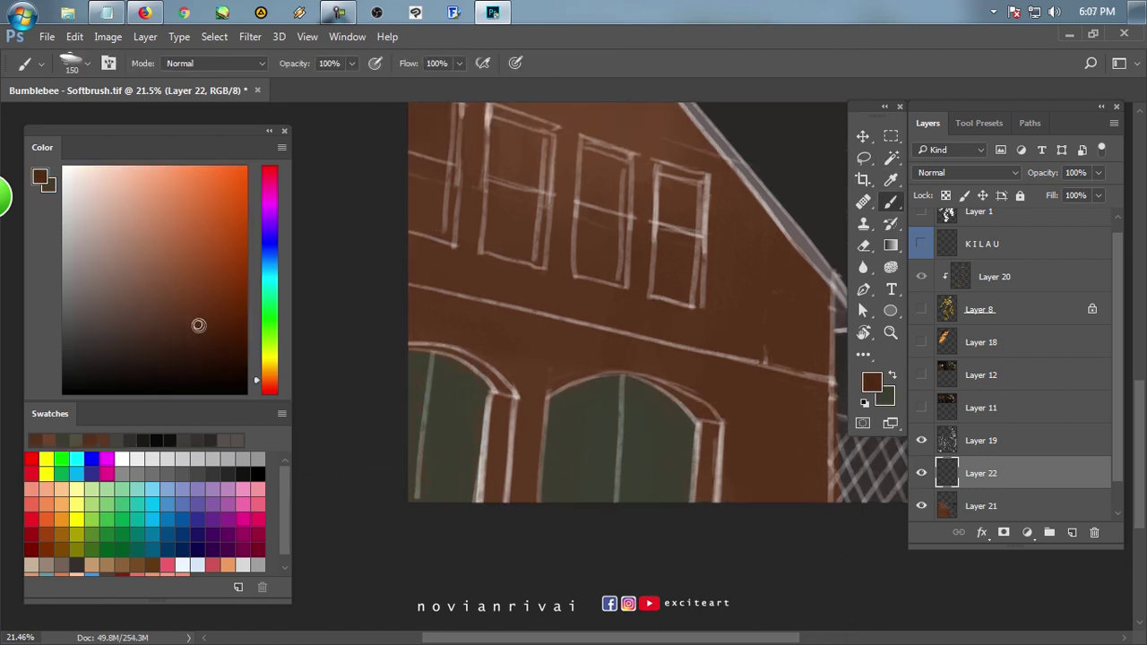
drag(505, 399, 492, 502)
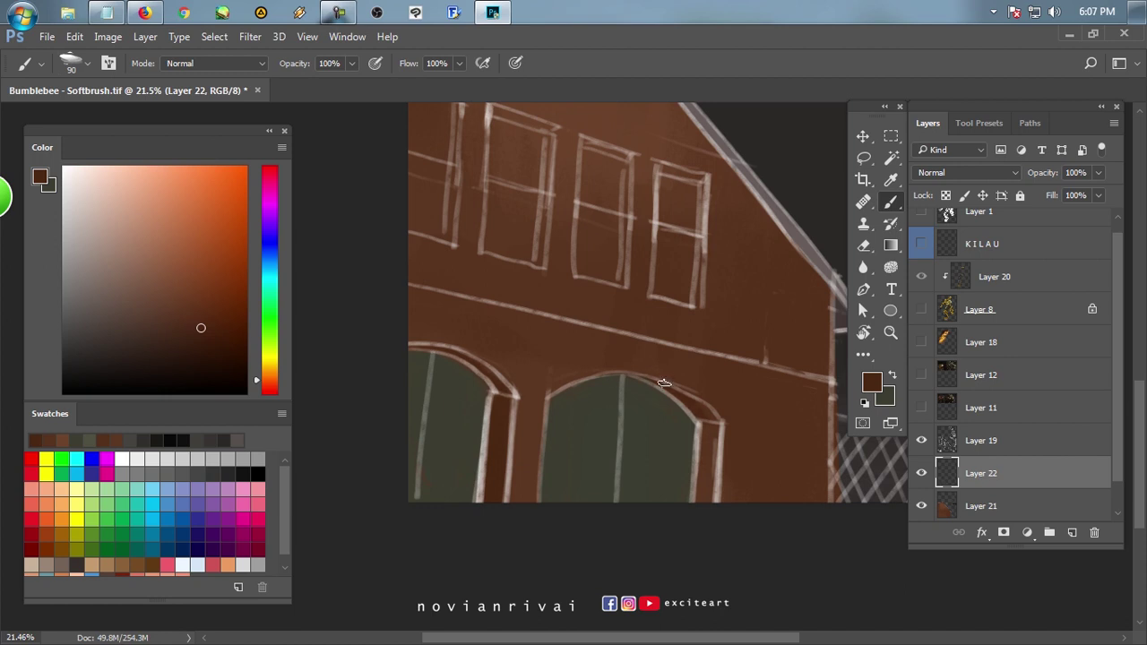
scroll(701, 418, right, 2)
scroll(616, 459, down, 1)
click(922, 441)
scroll(615, 441, up, 3)
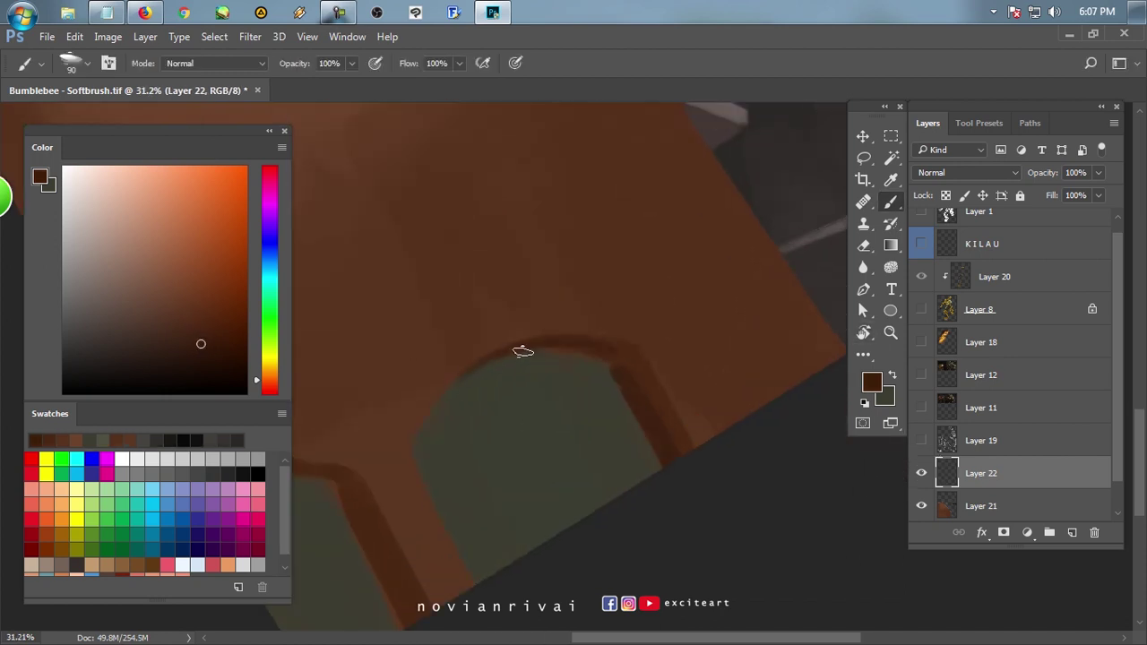
drag(614, 360, 615, 397)
scroll(374, 268, left, 3)
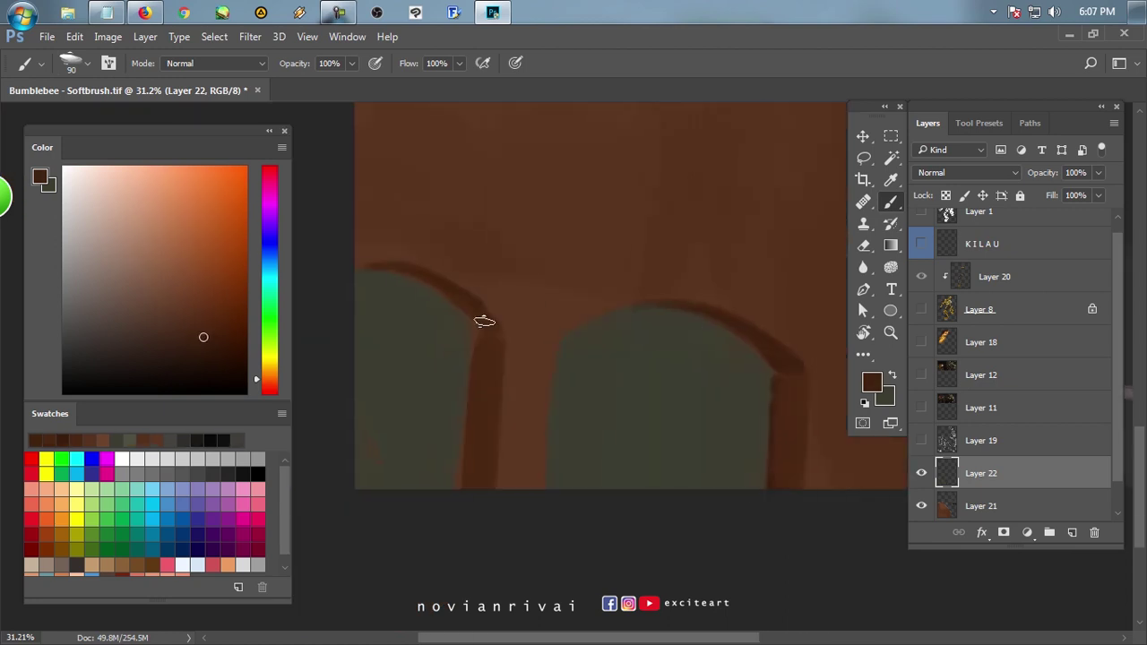
Refine the edges where the arches' brown thickness meets the olive openings, using sampled colours and the Eraser.
alt+click(495, 354)
alt+click(456, 486)
alt+click(405, 276)
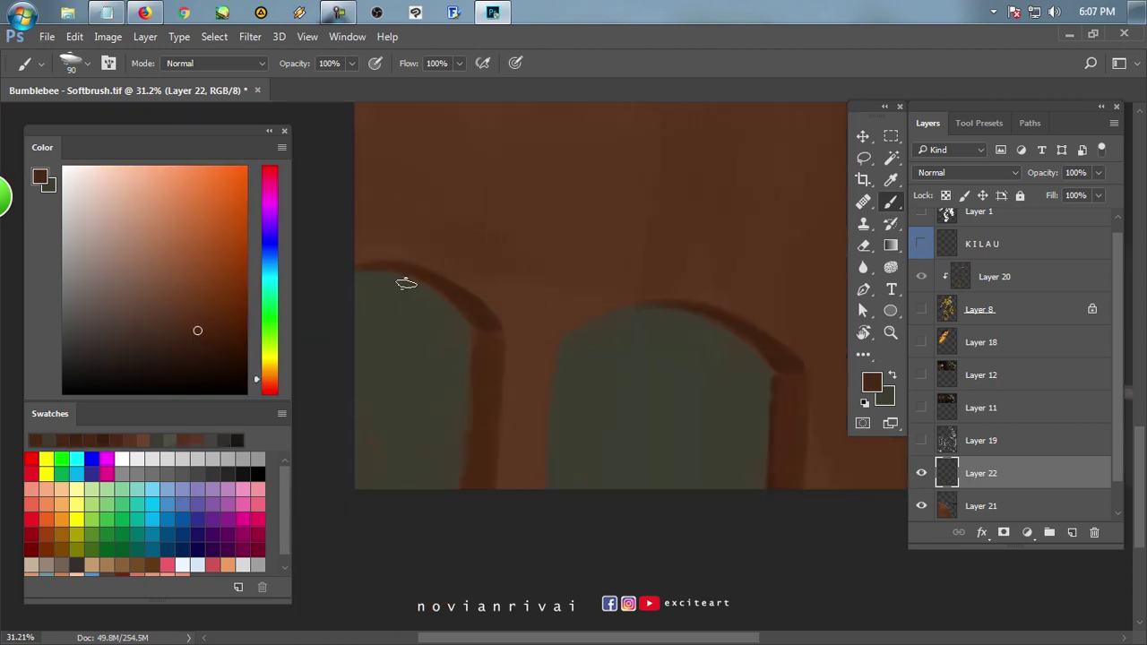
alt+click(443, 308)
alt+click(496, 352)
key(e)
scroll(651, 321, up, 1)
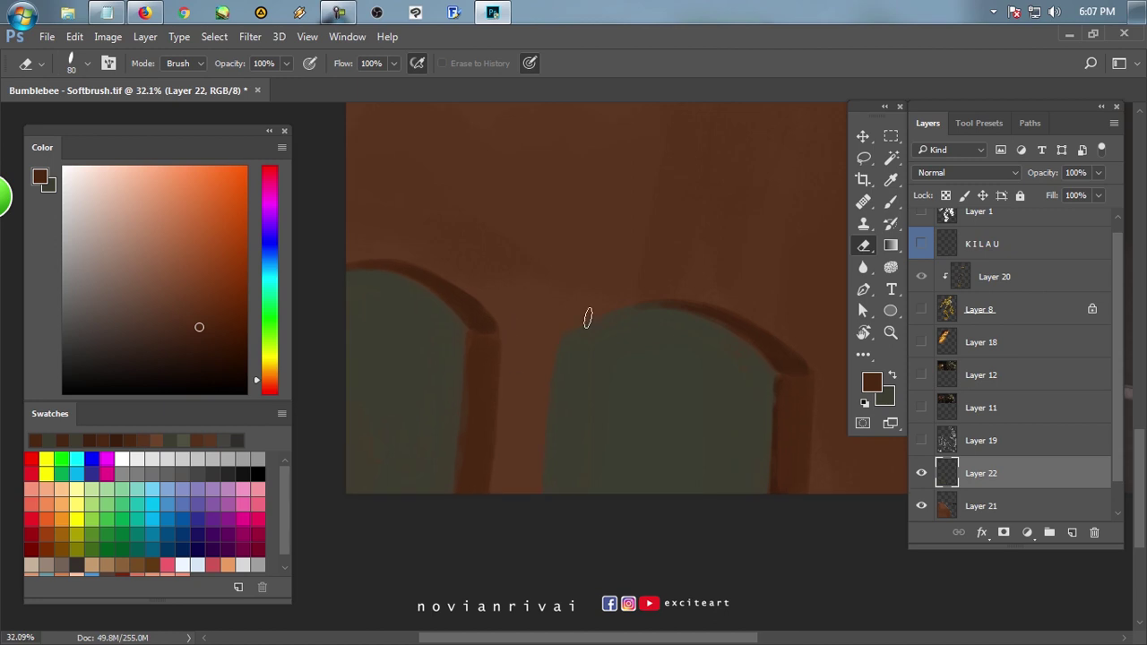
Show the Layer 19 sketch, outline the leftmost upper window in sampled mauve-grey, fill its interior, and deselect.
click(922, 440)
key(b)
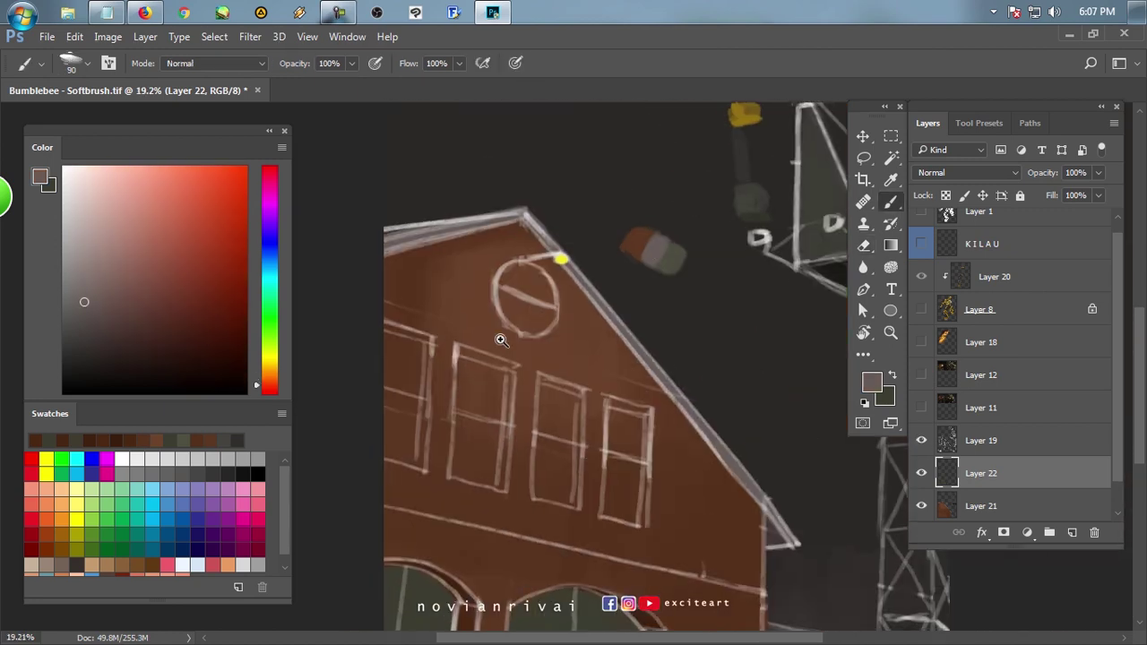
alt+click(443, 341)
drag(442, 340, 423, 521)
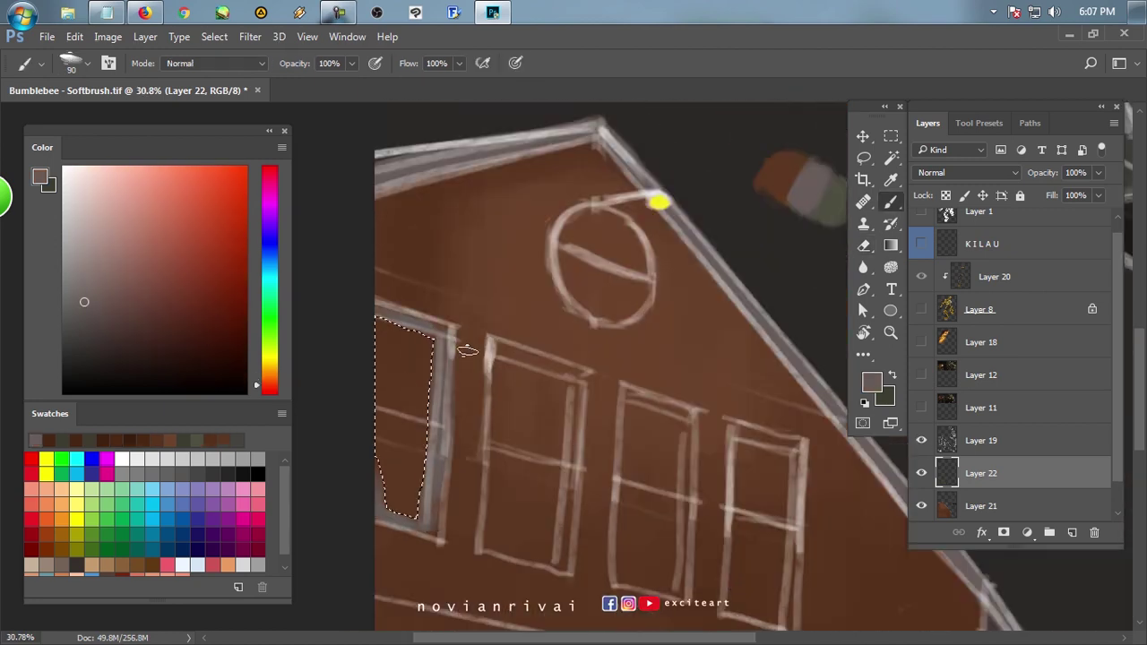
key(alt+BackSpace)
key(ctrl+d)
Outline the remaining three upper windows in mauve-grey on Layer 22, following the sketch.
drag(491, 352, 487, 531)
drag(567, 381, 551, 551)
drag(507, 363, 563, 391)
scroll(485, 484, down, 1)
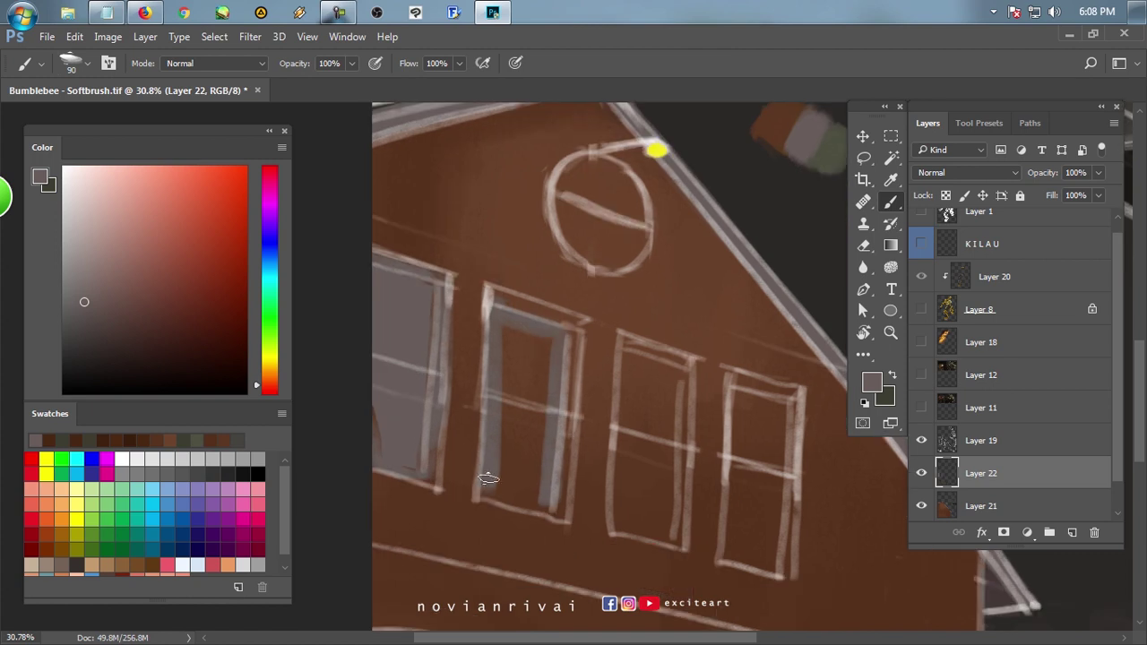
scroll(485, 485, right, 2)
mouse_move(548, 350)
mouse_down()
mouse_move(596, 371)
mouse_move(577, 488)
mouse_up()
drag(668, 435, 593, 408)
key(l)
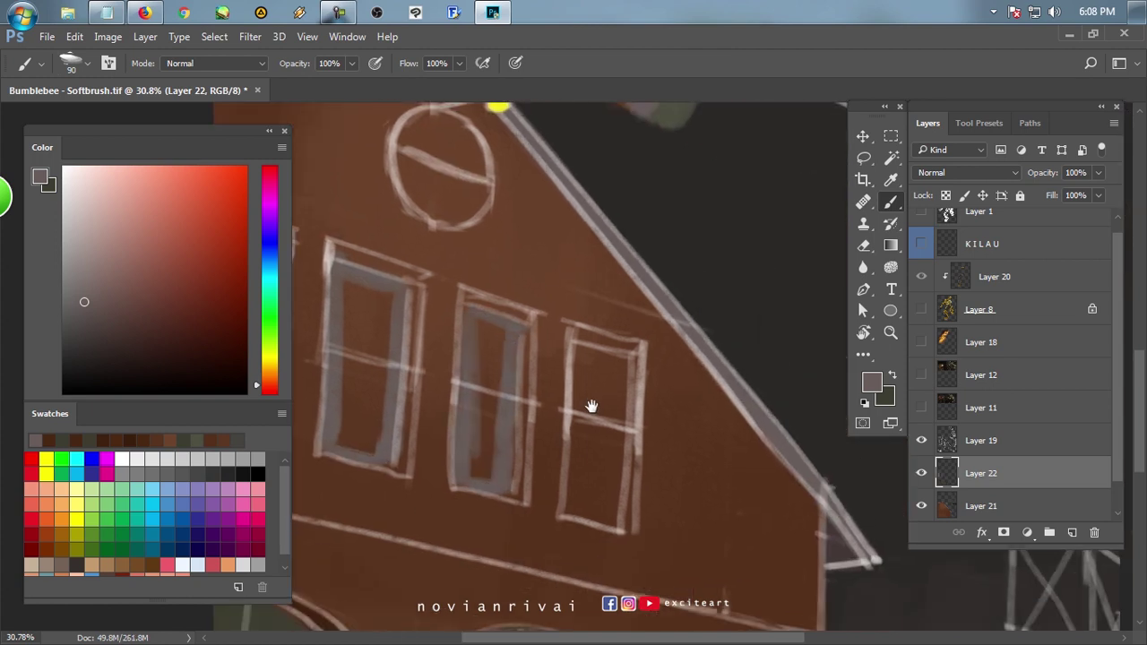
mouse_move(584, 362)
mouse_down()
mouse_move(612, 480)
mouse_move(579, 509)
mouse_up()
Select the interiors of the outlined windows with the Magic Wand, fill them mauve-grey, hide the Layer 19 sketch, and deselect.
key(w)
shift+click(515, 462)
shift+click(366, 333)
key(alt+BackSpace)
click(922, 440)
key(ctrl+d)
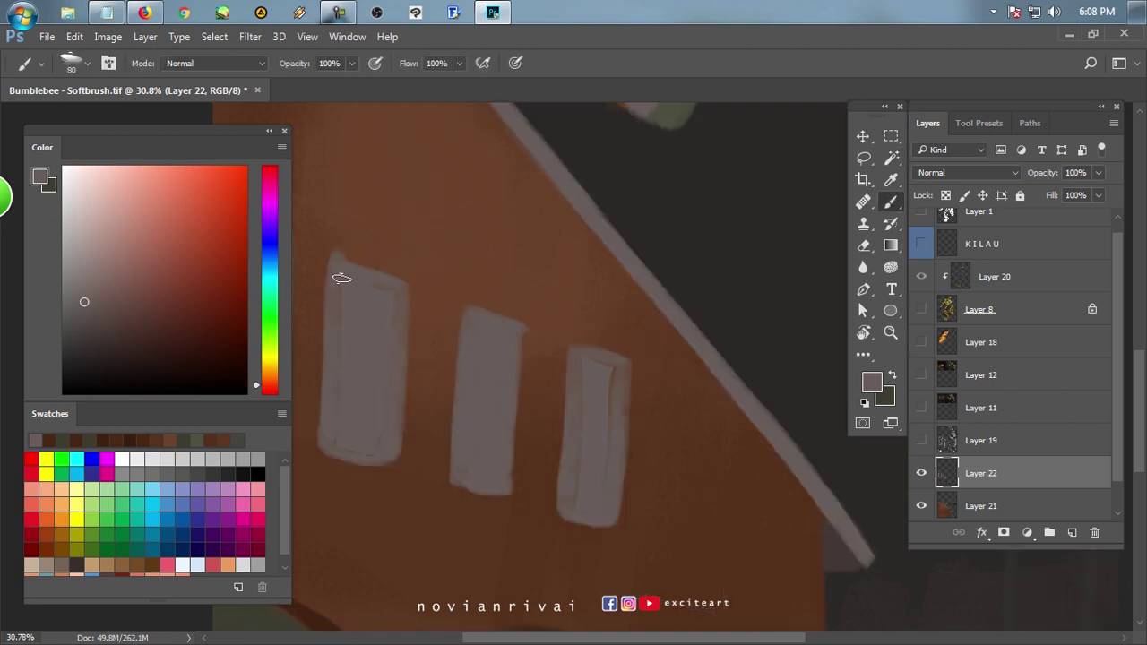
Square off the edges and corners of the second upper window with the Brush and the Eraser at size 80.
key(e)
key(b)
key(e)
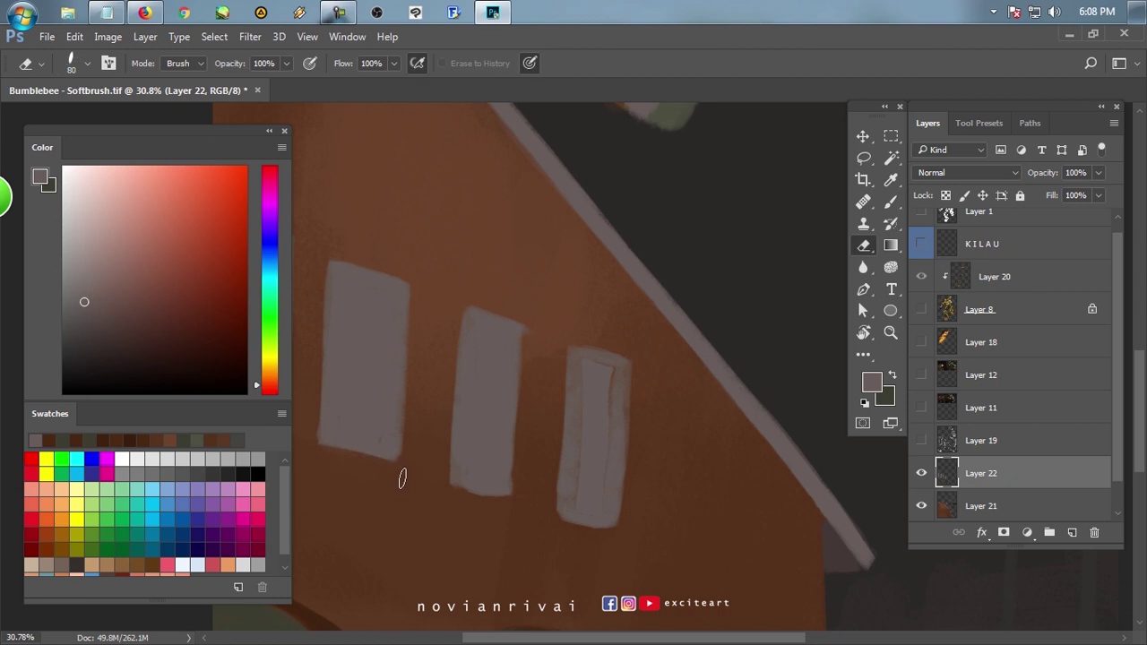
key(b)
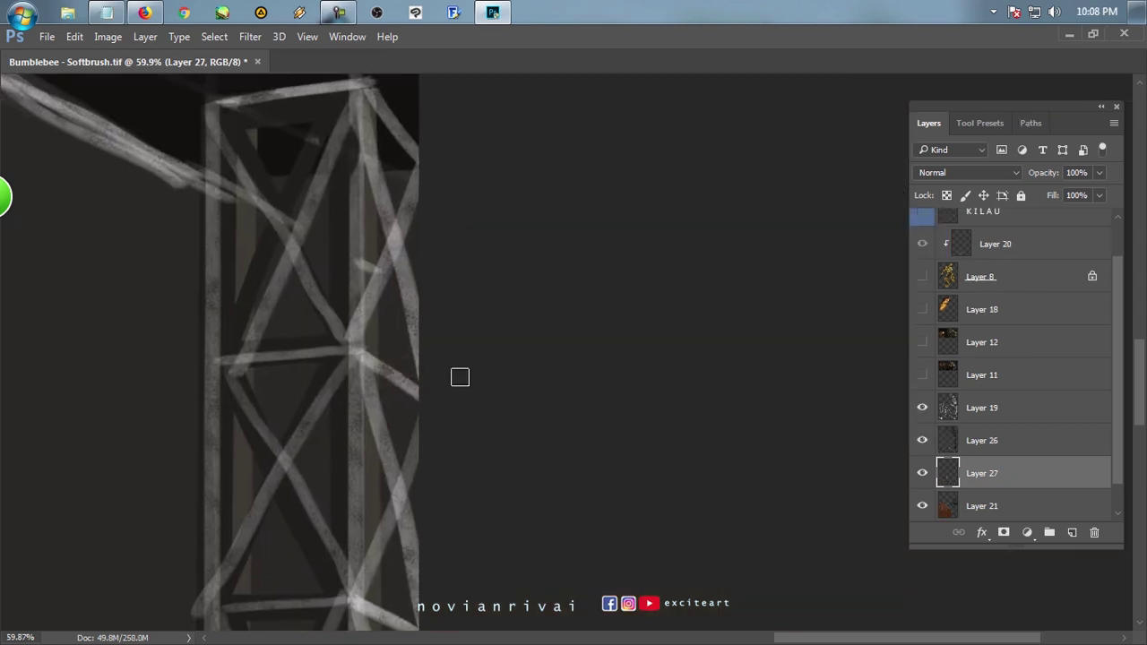
Hide the Layer 19 sketch and paint the olive-grey braces on the truss tower's side on Layer 27.
drag(461, 376, 351, 320)
click(923, 408)
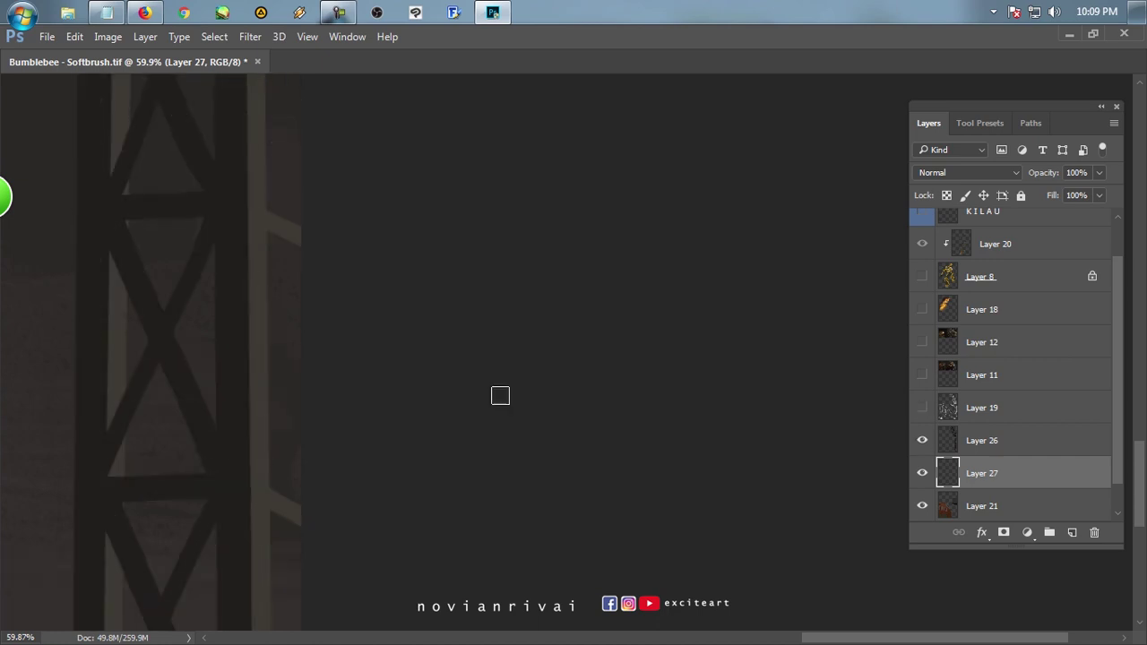
drag(300, 583, 254, 548)
drag(290, 448, 174, 389)
Add a layer beneath Layer 27 and paint the brownish-grey cross braces on the truss tower's side.
ctrl+click(1072, 532)
drag(197, 259, 248, 436)
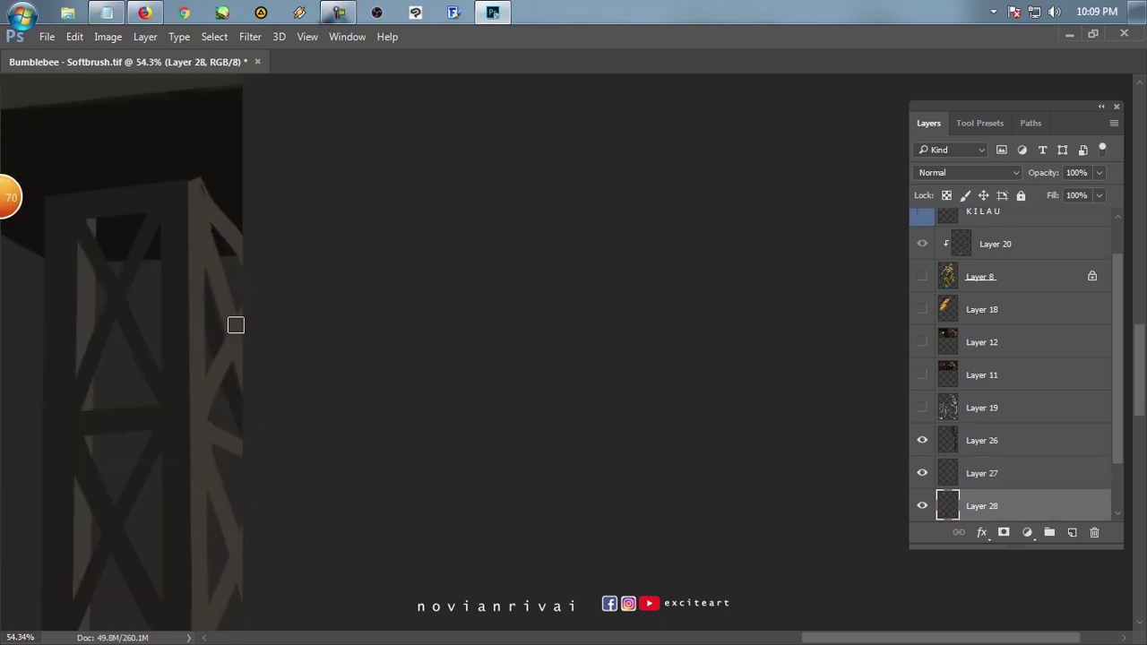
drag(260, 296, 217, 366)
mouse_move(234, 324)
mouse_down()
mouse_move(182, 364)
mouse_move(210, 429)
mouse_move(205, 402)
mouse_up()
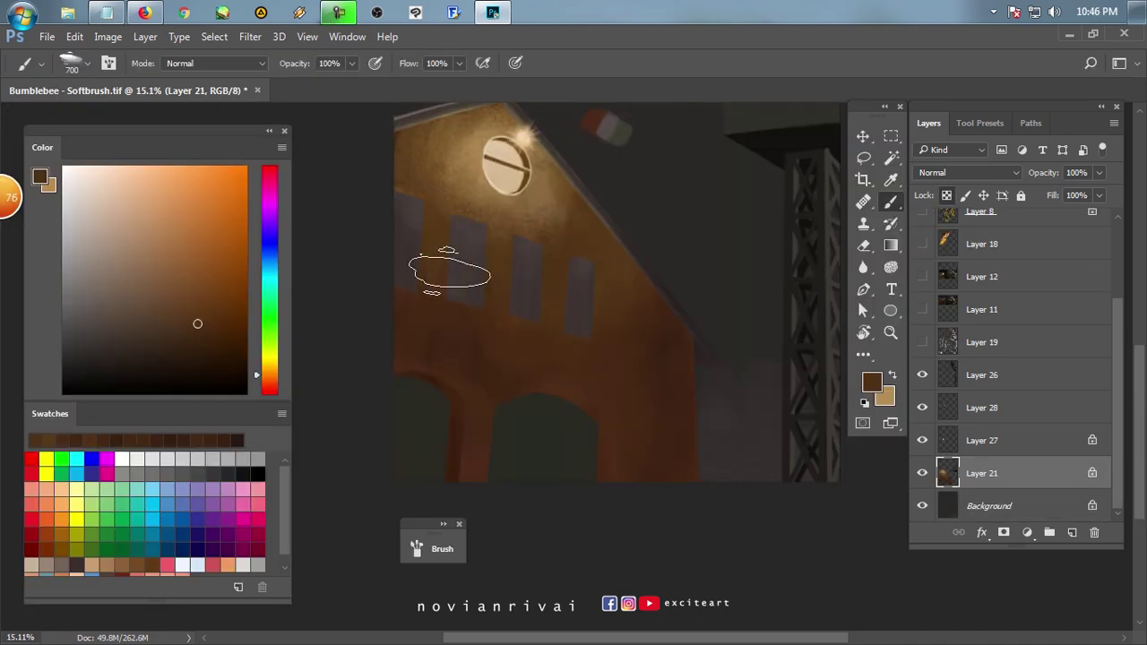
Blend broad dark brown strokes over the gabled building's facade on Layer 21 with brush size 700.
drag(407, 189, 440, 229)
drag(508, 485, 618, 412)
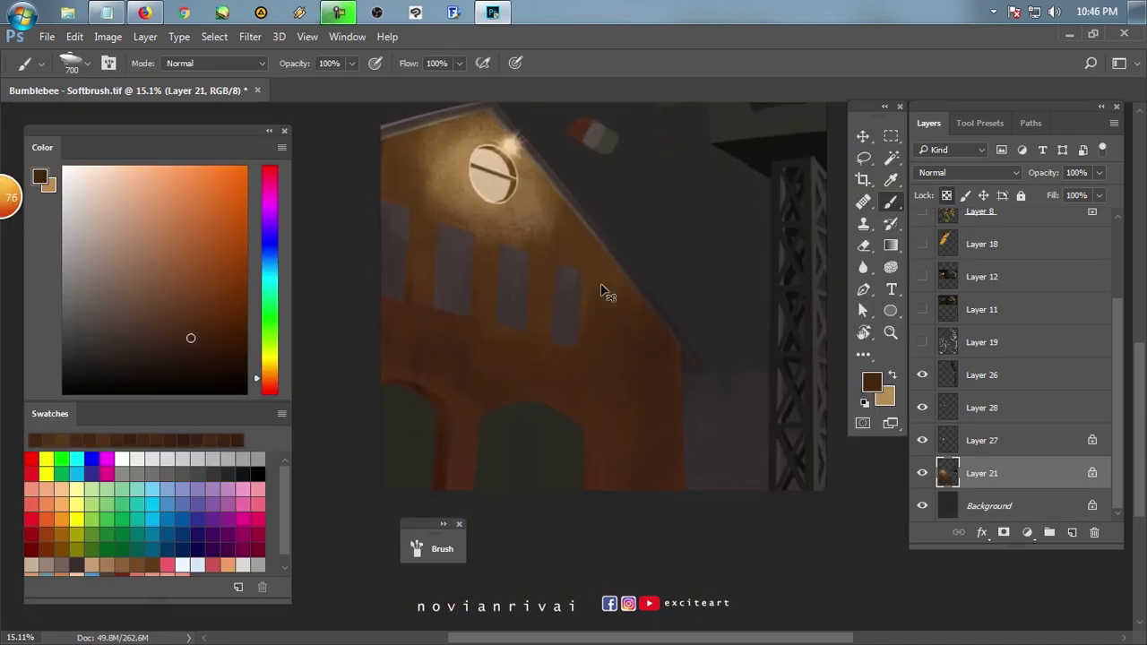
drag(437, 257, 478, 263)
Select the four upper windows with the Magic Wand and hide the selection edges.
key(w)
click(478, 263)
shift+click(359, 242)
shift+click(574, 305)
shift+click(660, 313)
key(ctrl+h)
Paint dark recess edges and greyish-olive light reflections on the four upper windows of Layer 21.
key(b)
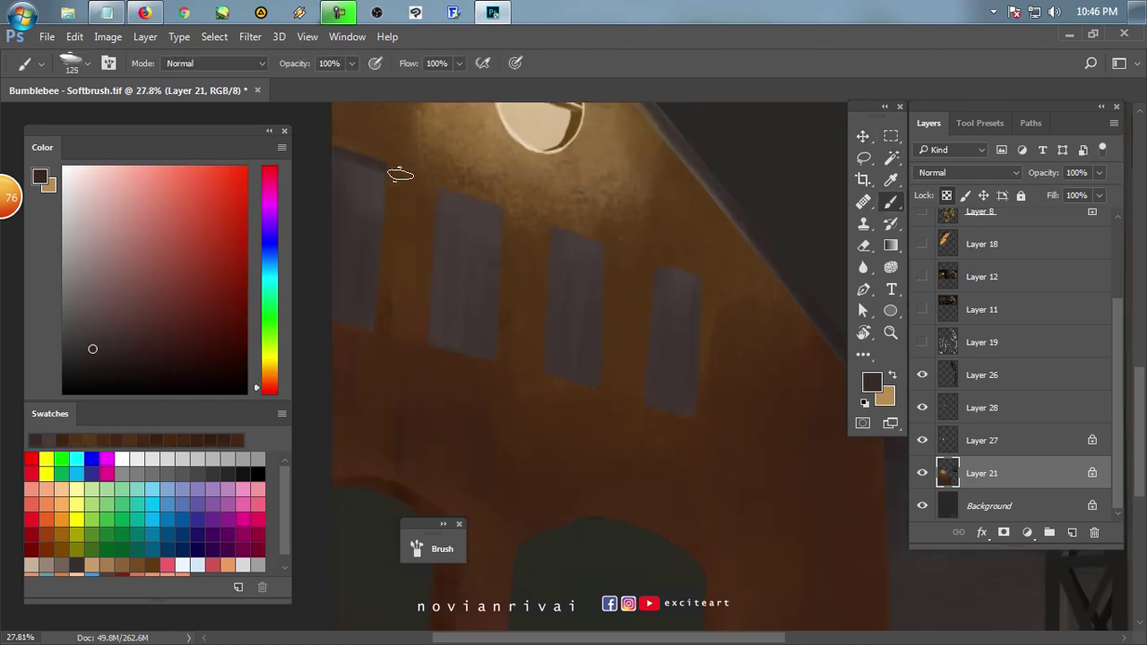
key(period)
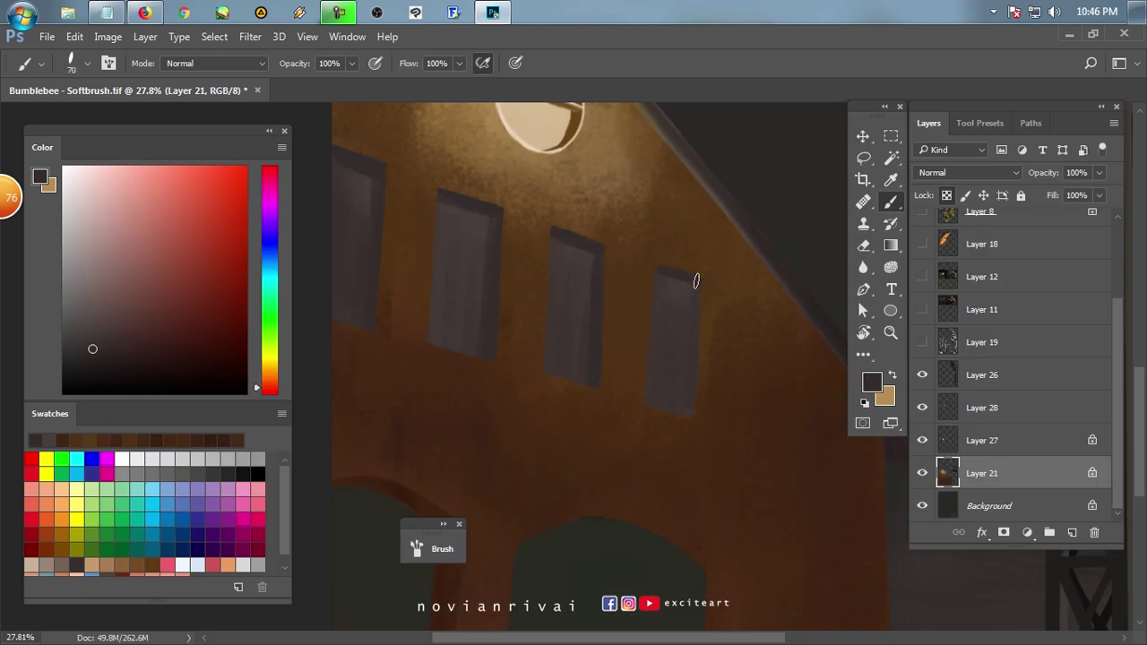
click(94, 278)
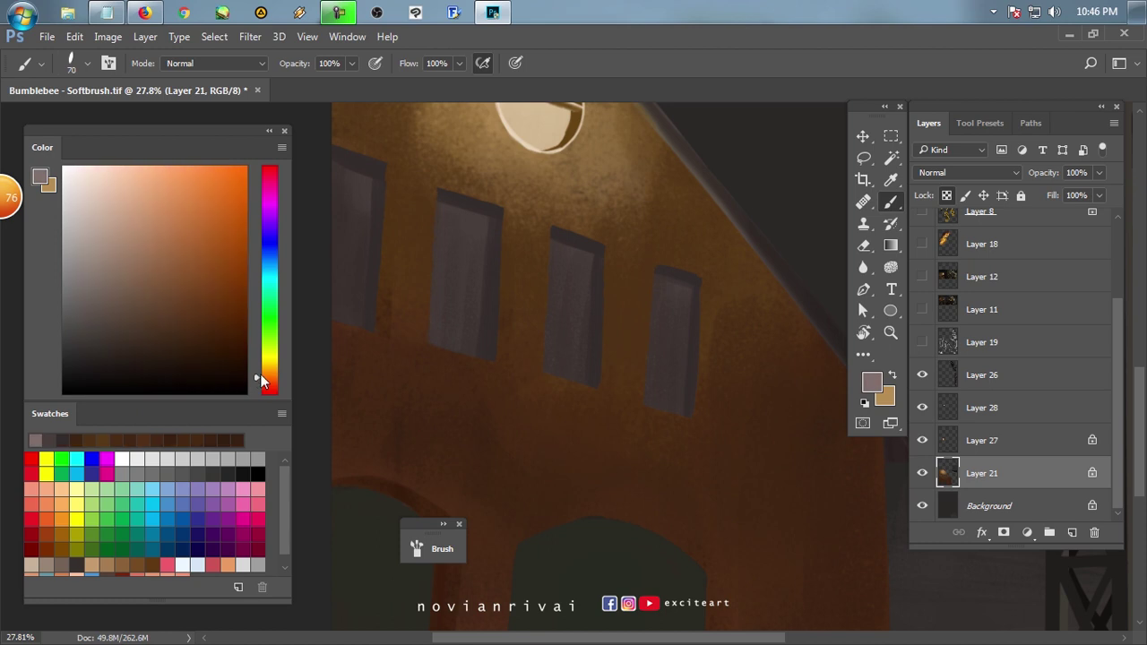
drag(99, 281, 123, 275)
key(bracketright)
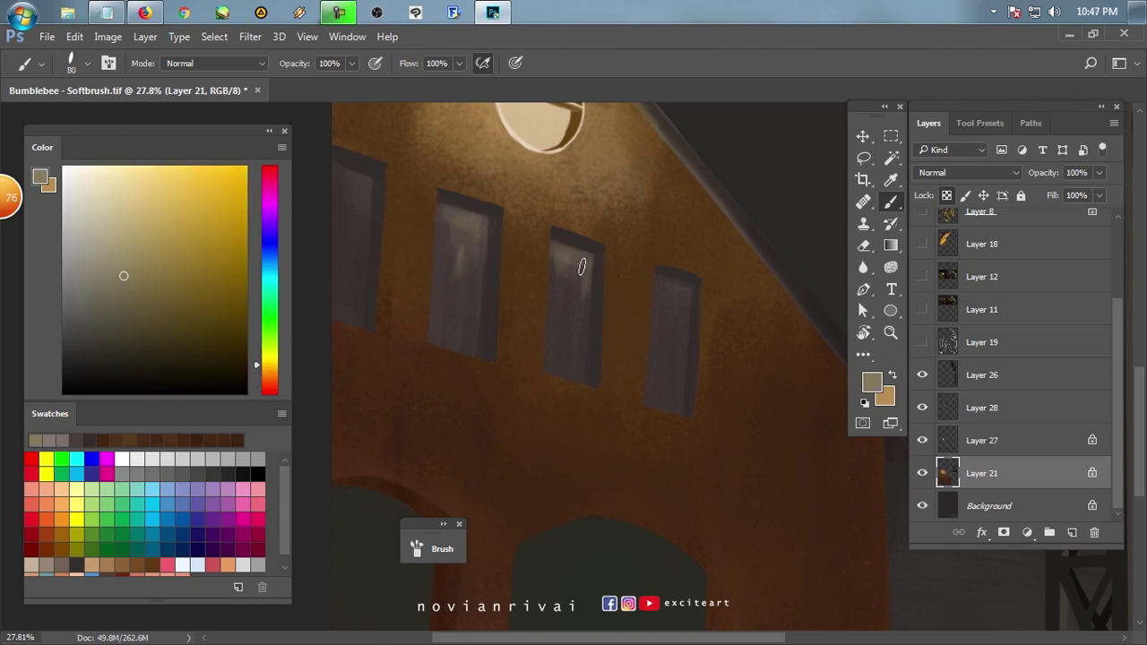
alt+click(666, 297)
drag(667, 297, 822, 337)
Blend the upper windows' reflections with sampled greyish-brown tones using a brush of about size 150.
key(bracketright)
key(bracketright)
key(bracketright)
key(bracketright)
alt+click(520, 281)
alt+click(524, 272)
alt+click(597, 346)
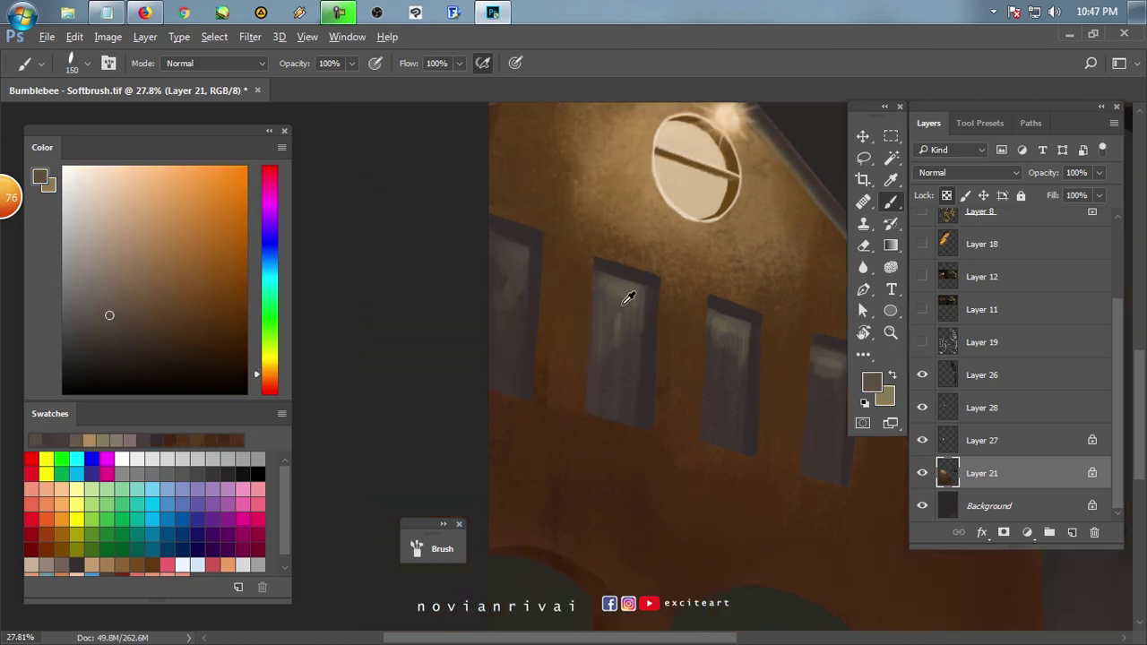
alt+click(622, 366)
alt+click(594, 371)
drag(681, 355, 637, 334)
alt+click(655, 302)
key(bracketleft)
drag(774, 368, 691, 346)
alt+click(703, 363)
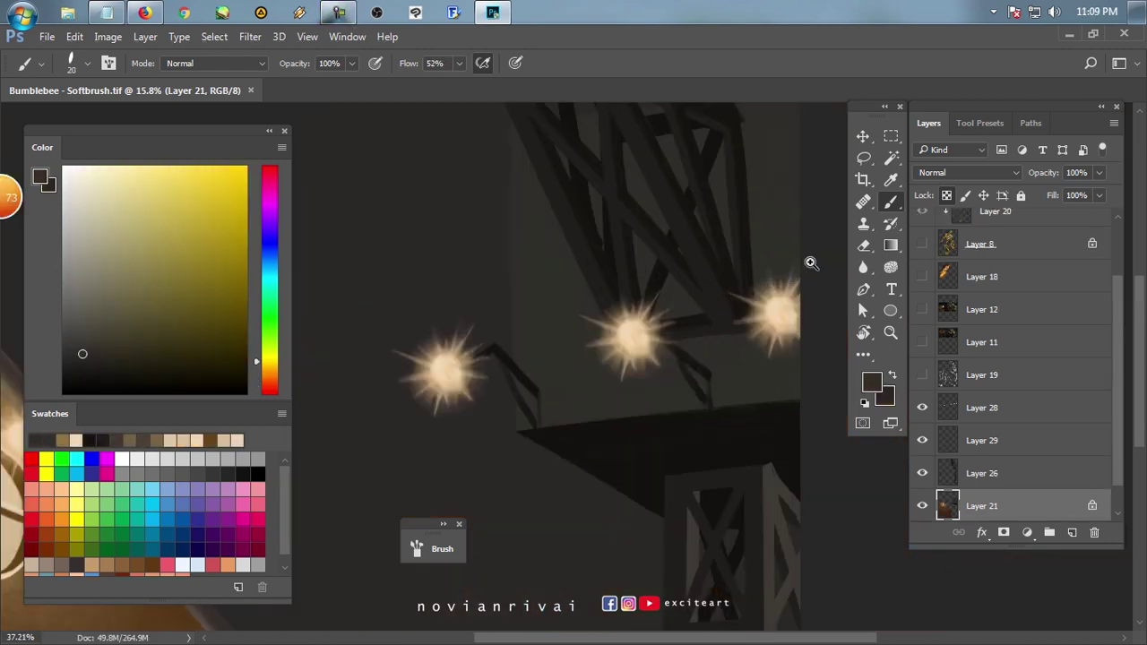
Paint a soft brownish glow on the crane's wall around the lamps on Layer 21, starting with brush size 300.
alt+click(556, 299)
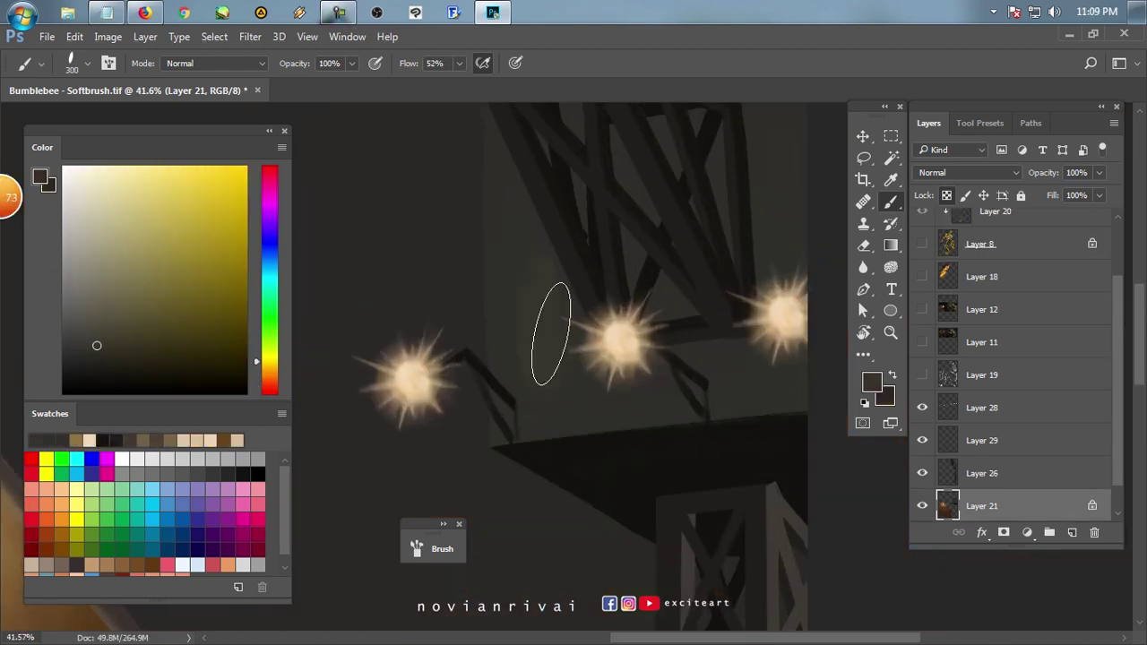
drag(553, 336, 548, 385)
alt+click(529, 349)
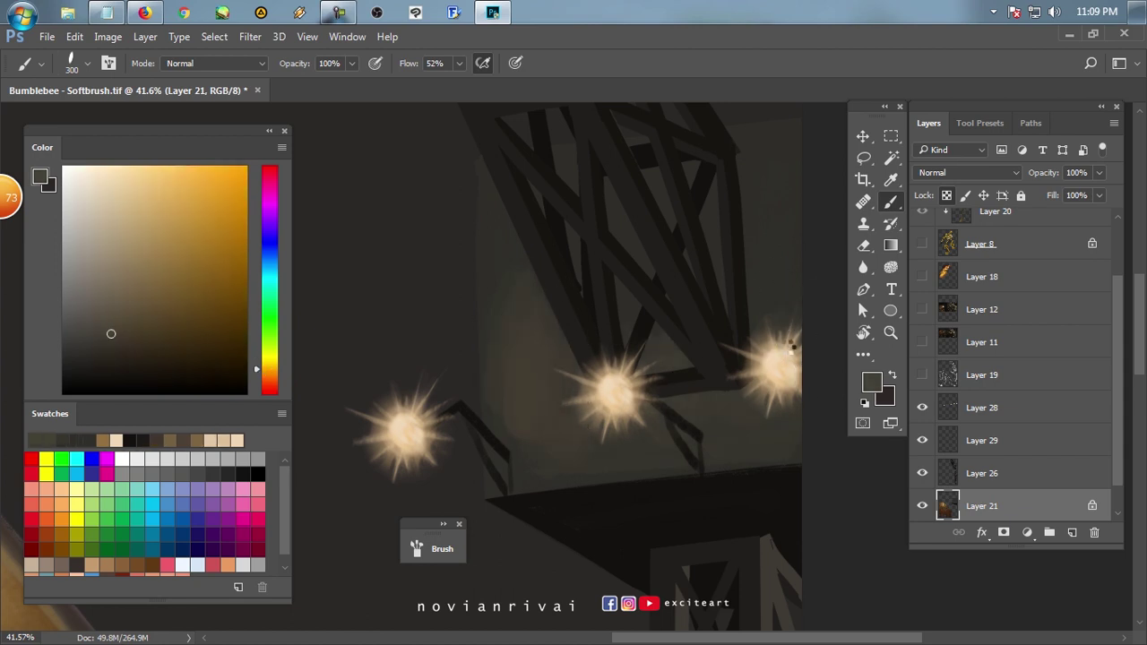
right_click(769, 332)
double_click(516, 254)
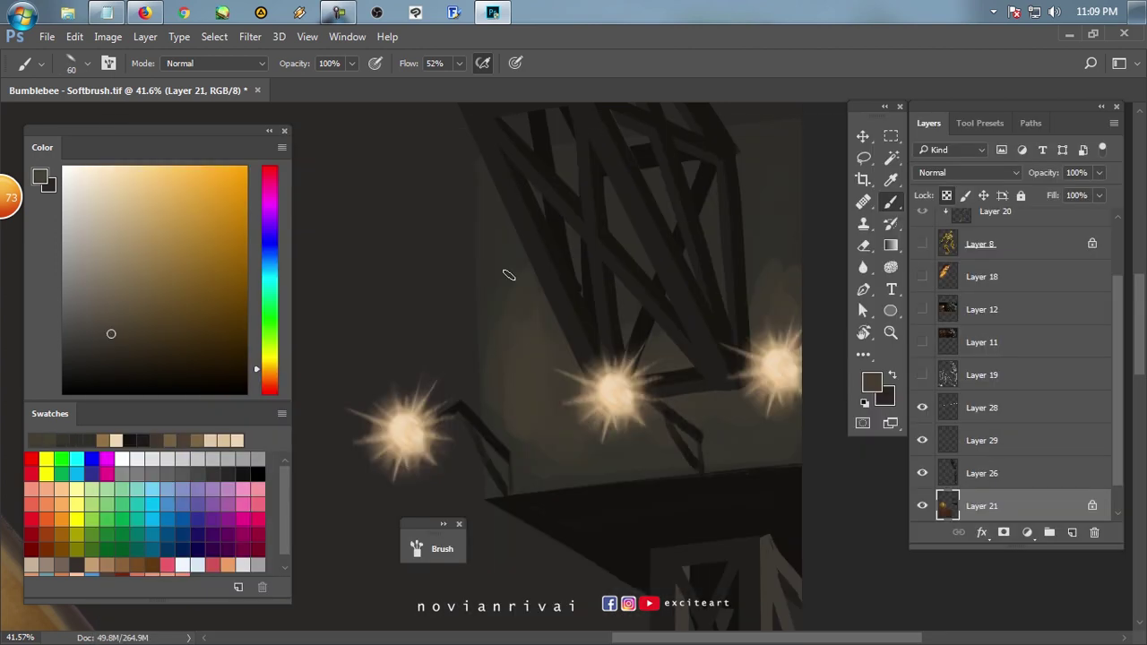
alt+click(519, 296)
alt+click(795, 294)
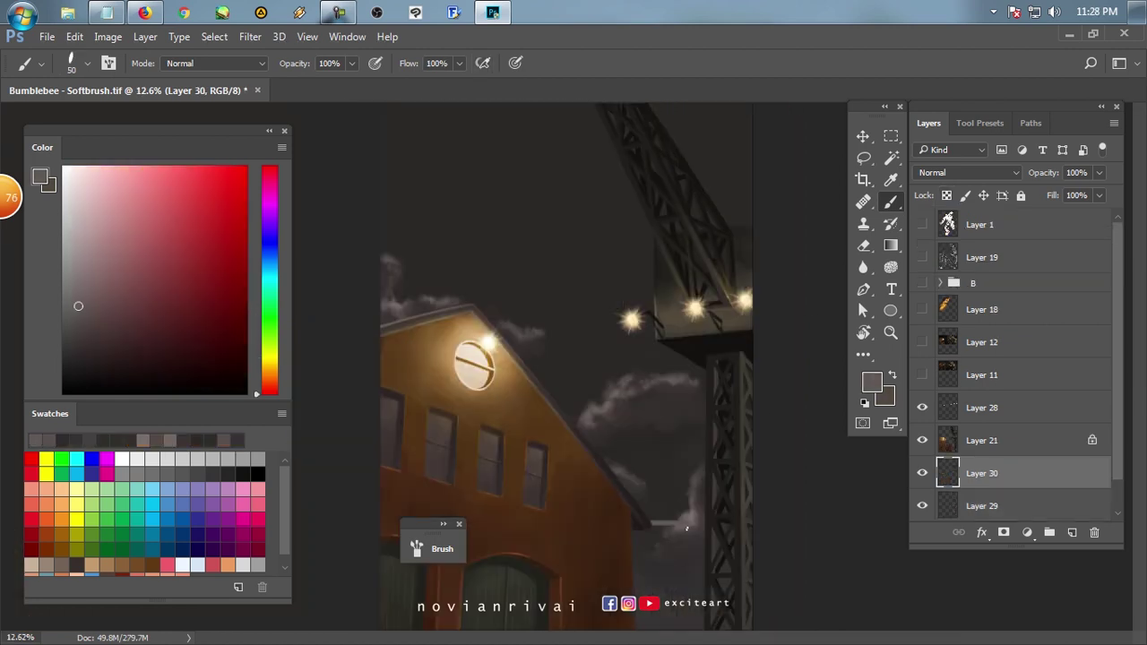
Undo the last stroke, move Layer 30 above Layer 21 and paint a straight grey horizontal bar from the facade to the truss tower.
key(ctrl+z)
key(ctrl+bracketright)
scroll(603, 493, up, 3)
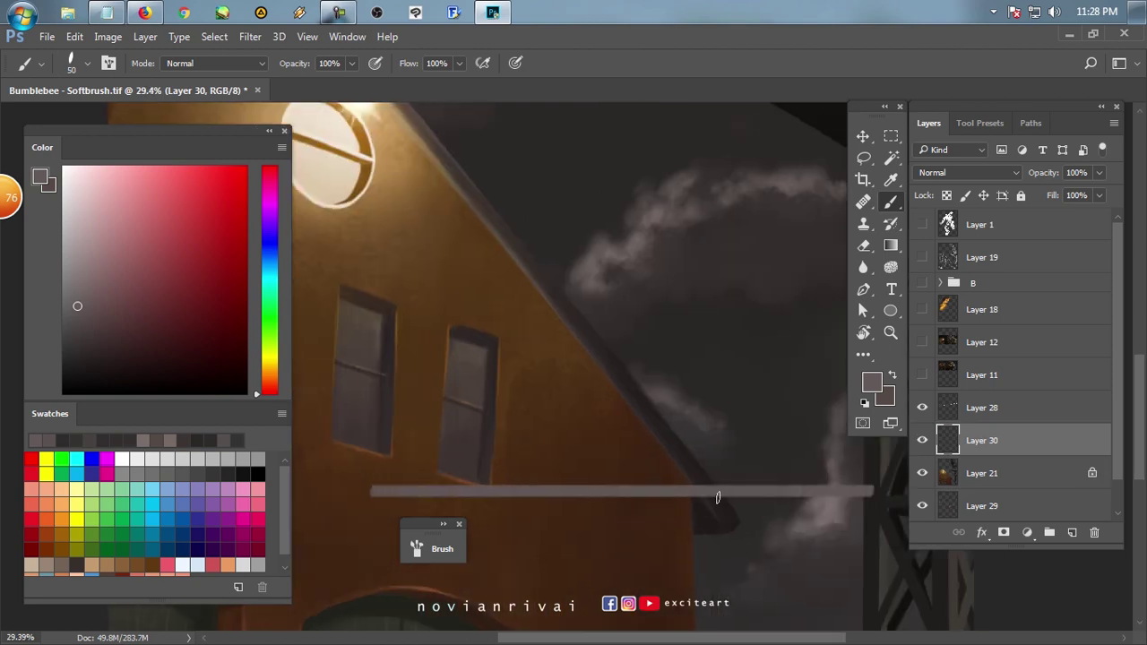
drag(593, 492, 546, 476)
Lock Layer 30's transparent pixels and shade the horizontal bar with darker greys at brush size 50.
key(/)
alt+click(397, 469)
drag(328, 476, 621, 489)
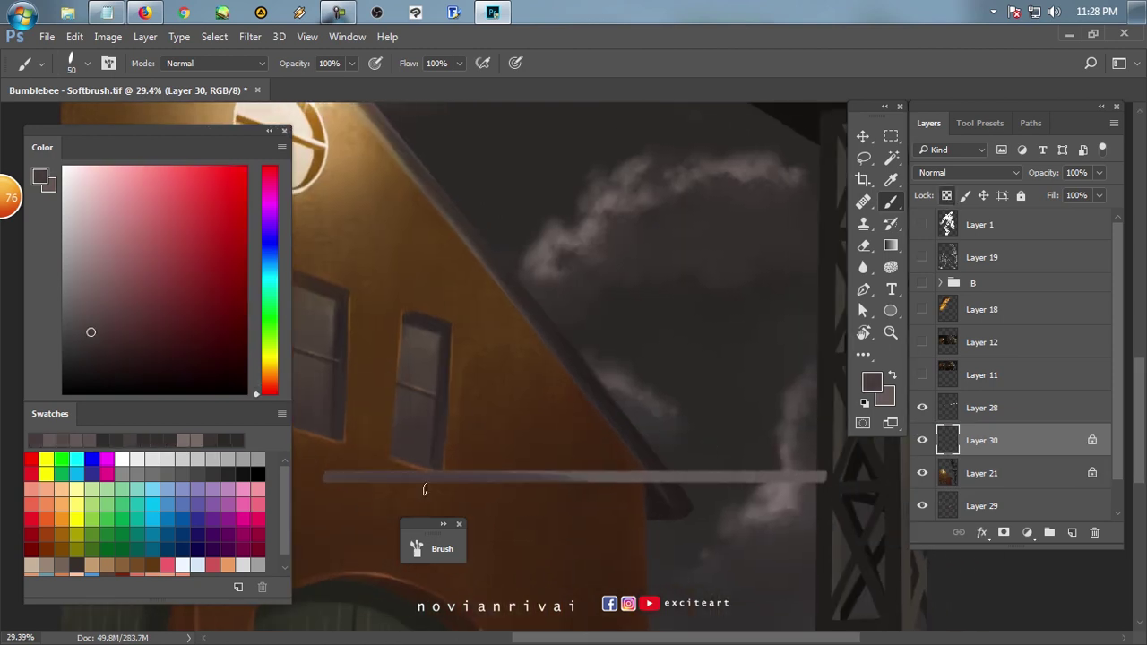
alt+click(349, 489)
drag(304, 484, 386, 478)
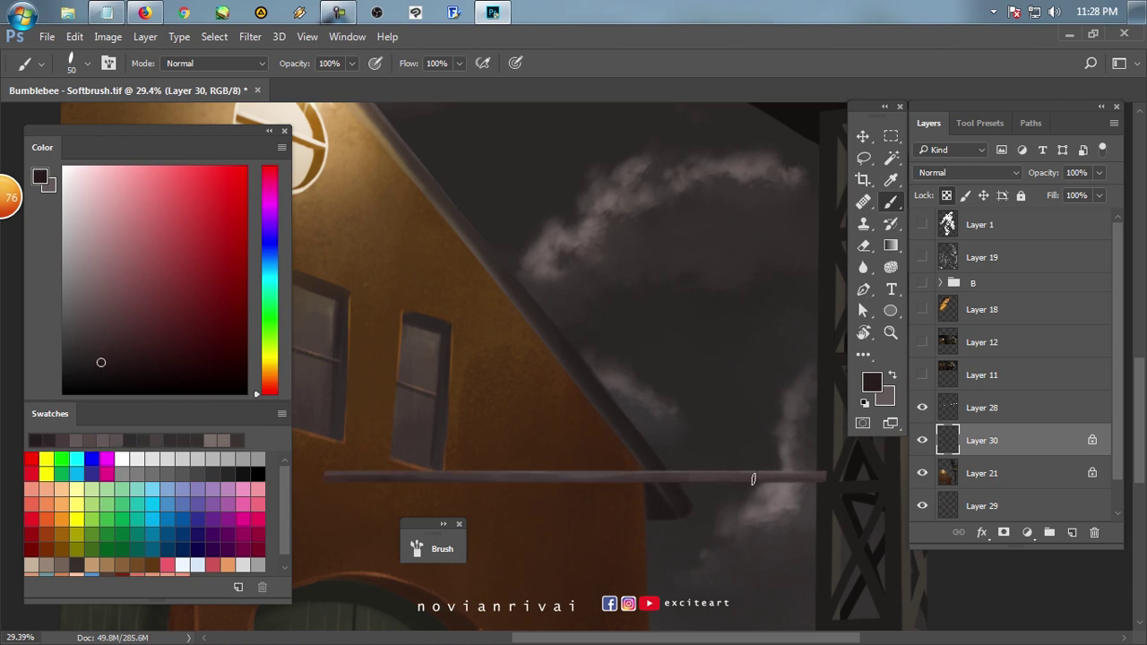
Add a layer beneath Layer 30, shift the horizontal bar upward and draw a thin grey diagonal line with brush size 30.
scroll(789, 493, down, 2)
key(alt+bracketleft)
key(ctrl+shift+alt+n)
scroll(479, 414, down, 2)
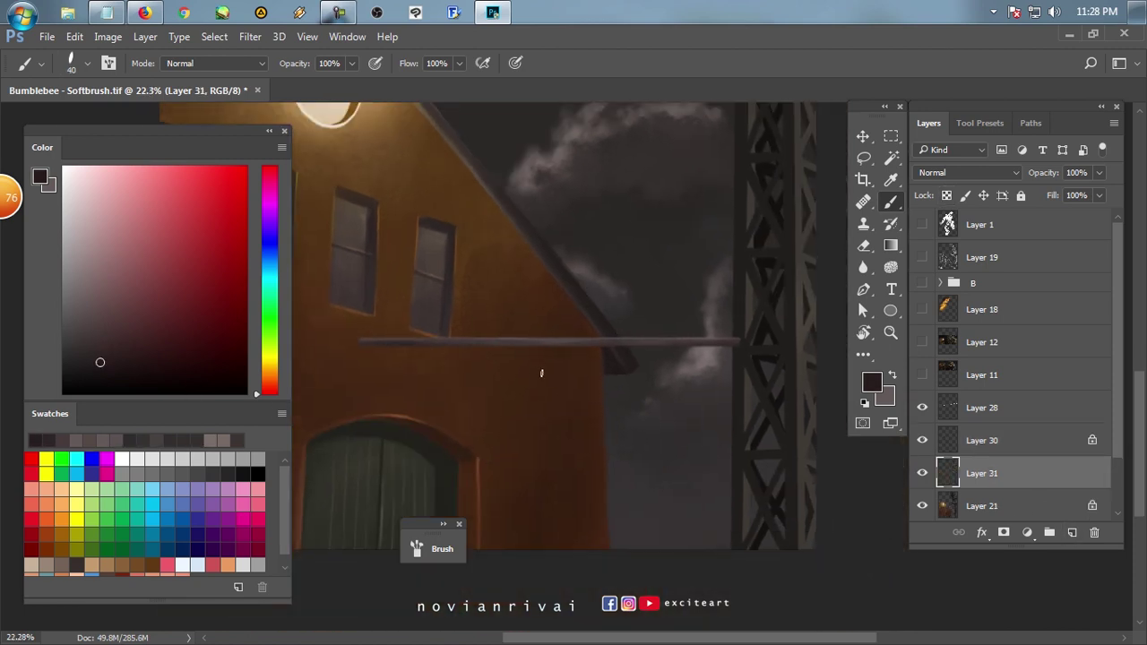
key(bracketleft)
alt+click(536, 365)
drag(562, 351, 548, 212)
drag(485, 229, 538, 231)
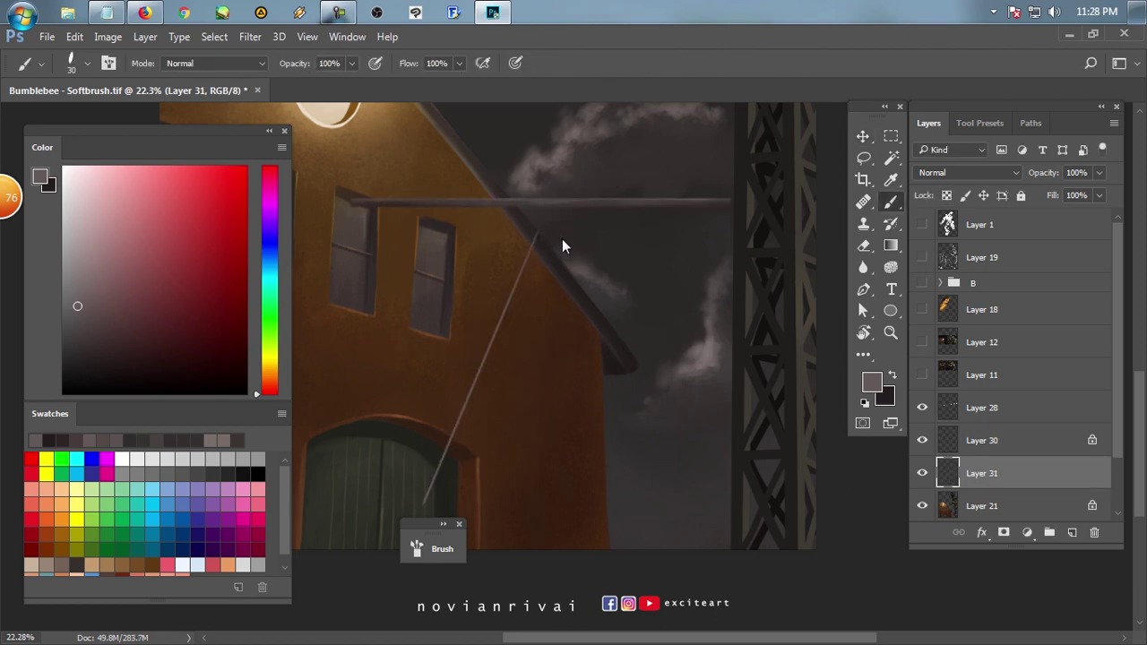
Save the document and shift the thin diagonal line with the Move tool.
scroll(537, 269, up, 1)
key(ctrl+s)
key(v)
drag(502, 341, 533, 372)
drag(568, 440, 399, 395)
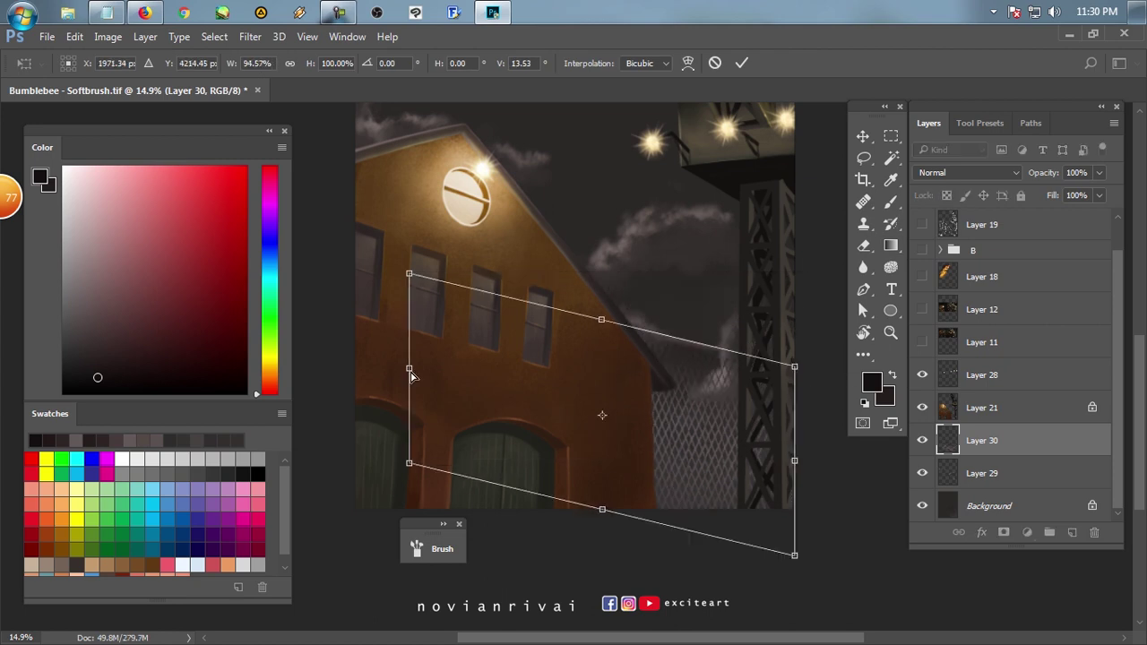
Scale and skew the chain-link mesh on Layer 30 into perspective between the gabled building and the truss tower.
drag(411, 376, 601, 444)
scroll(831, 495, up, 3)
drag(596, 309, 632, 384)
scroll(512, 353, down, 3)
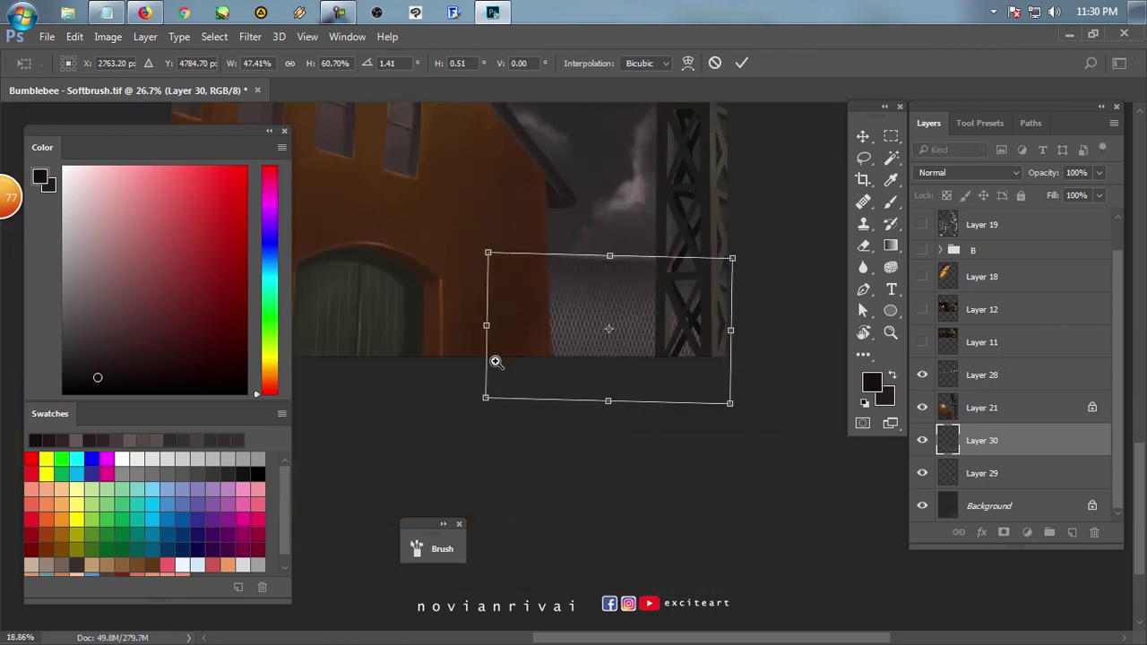
drag(606, 425, 738, 436)
drag(420, 251, 420, 221)
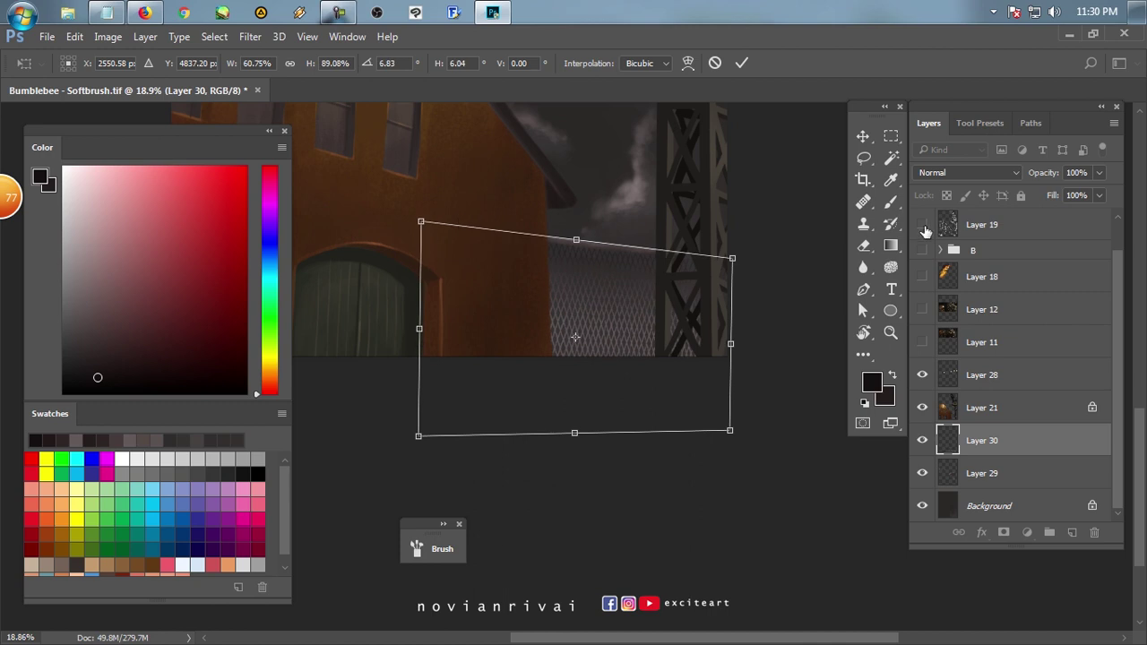
drag(737, 267, 735, 279)
key(Return)
click(924, 225)
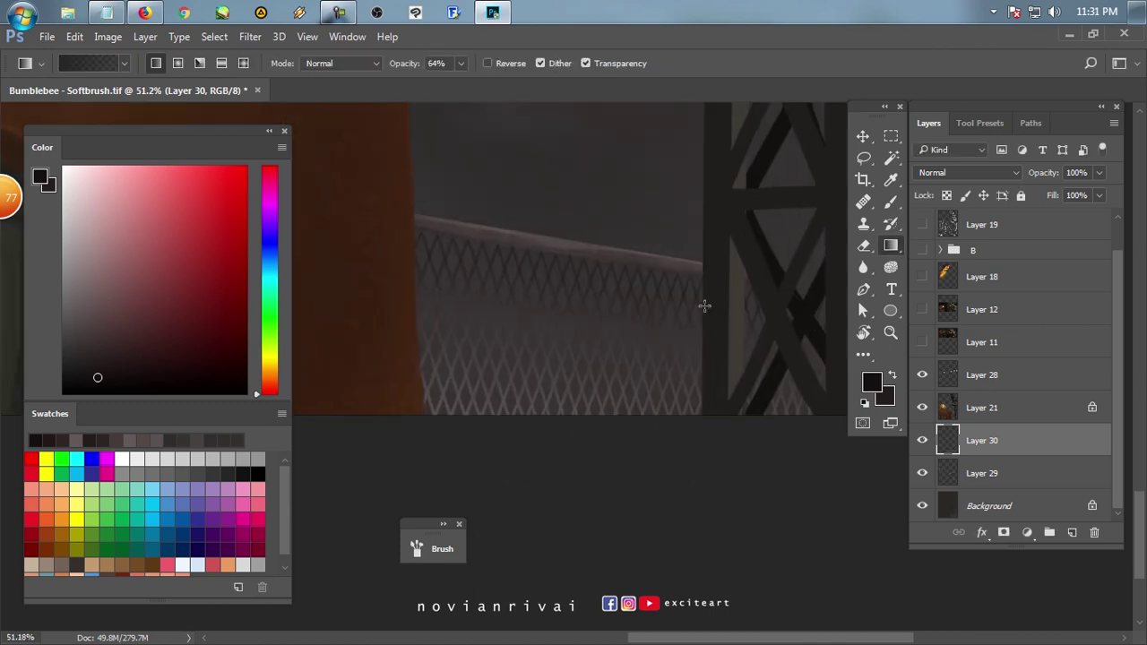
Darken the chain-link fence on Layer 30 with Levels and adjust its placement with Free Transform.
key(ctrl+l)
drag(1011, 346, 806, 340)
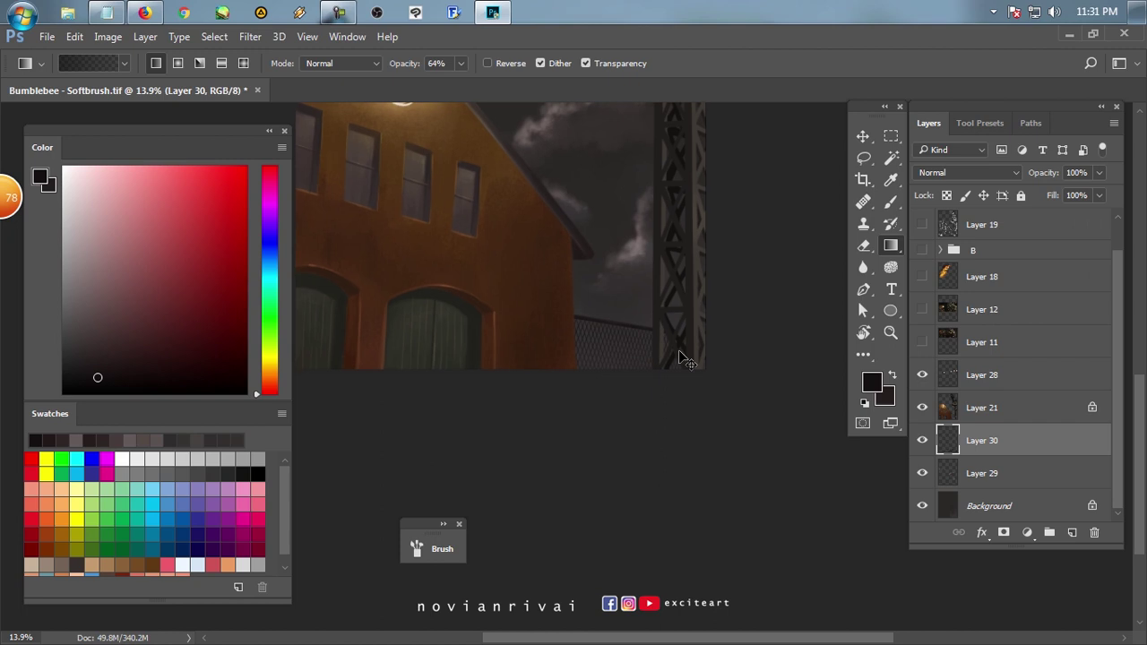
key(ctrl+t)
drag(559, 323, 640, 303)
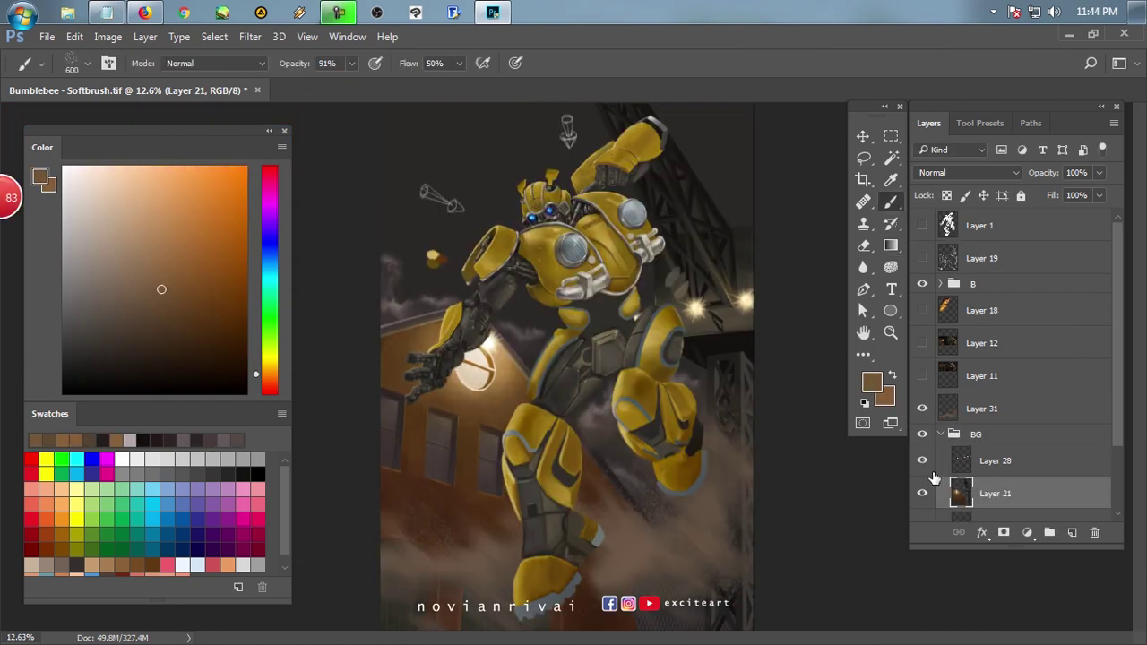
Duplicate the BG group and apply a tonal image adjustment to Layer 21.
key(ctrl+j)
click(940, 435)
click(1006, 494)
click(108, 37)
mouse_move(134, 80)
click(385, 108)
mouse_move(859, 221)
mouse_down()
mouse_move(860, 208)
mouse_move(848, 223)
mouse_move(870, 205)
mouse_up()
key(Return)
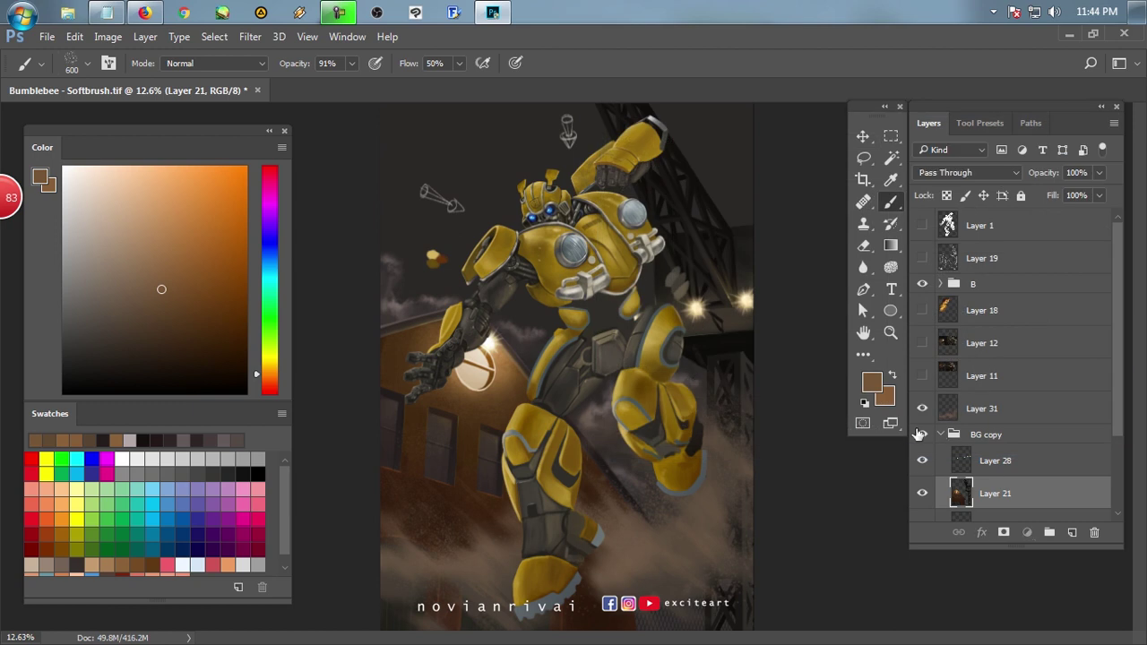
Adjust the midtones of the smoke on Layer 31 with Levels.
click(968, 435)
scroll(677, 367, down, 1)
click(938, 420)
key(ctrl+l)
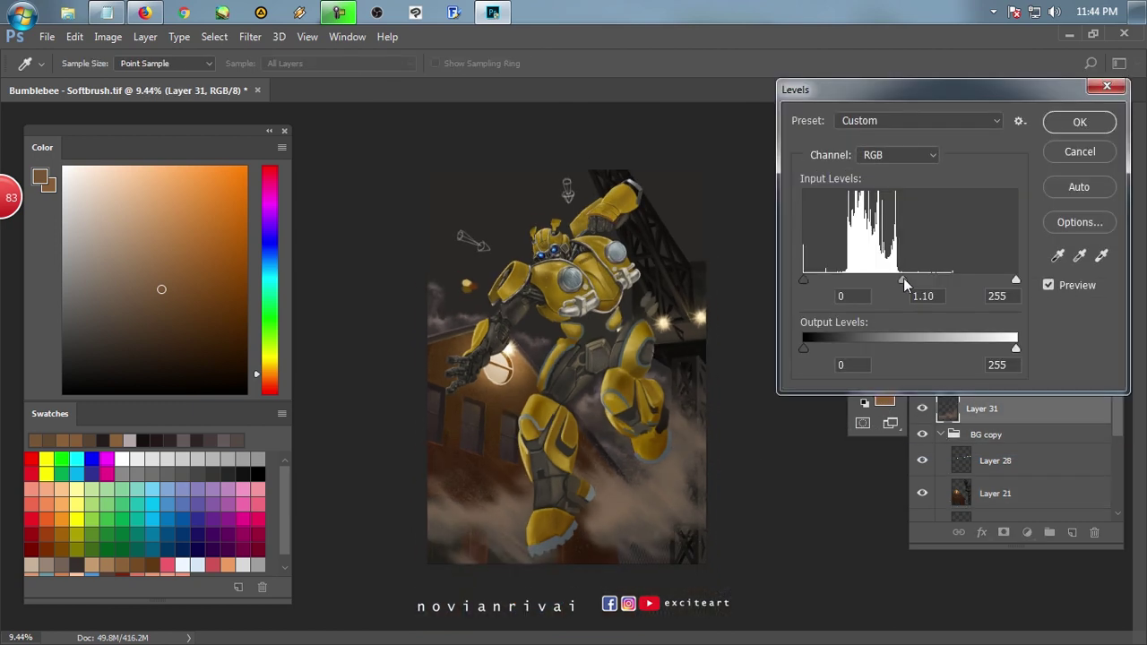
drag(910, 280, 915, 279)
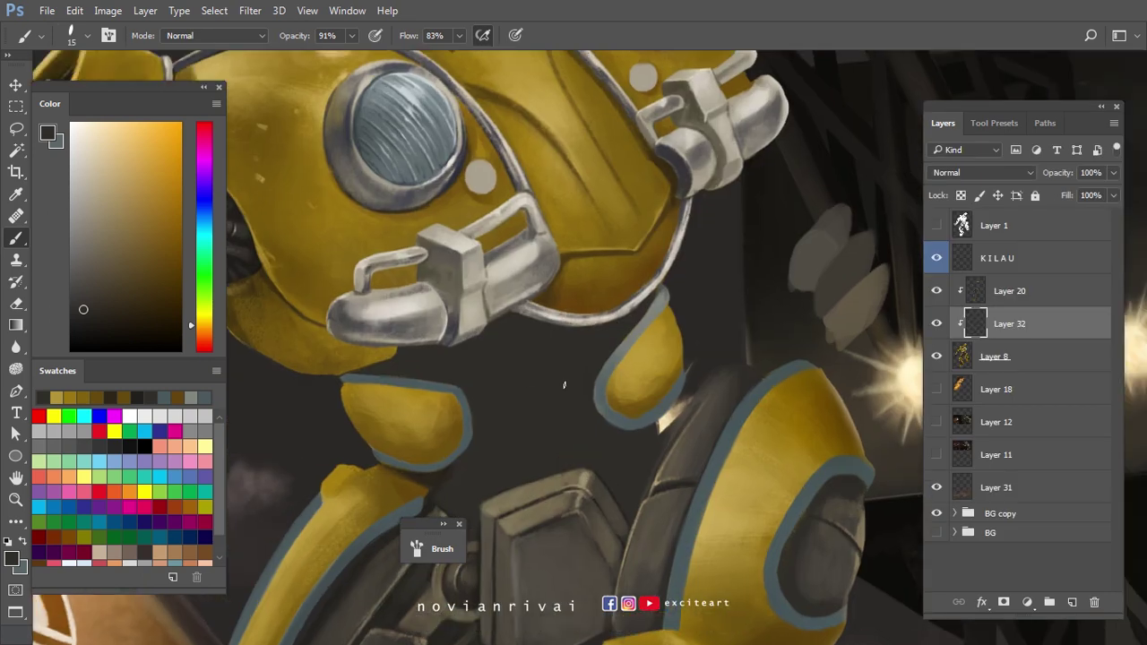
Sketch a near-black concentric circular joint with double-lined struts on the robot's abdomen, on Layer 32 with brush size 15.
drag(573, 372, 555, 433)
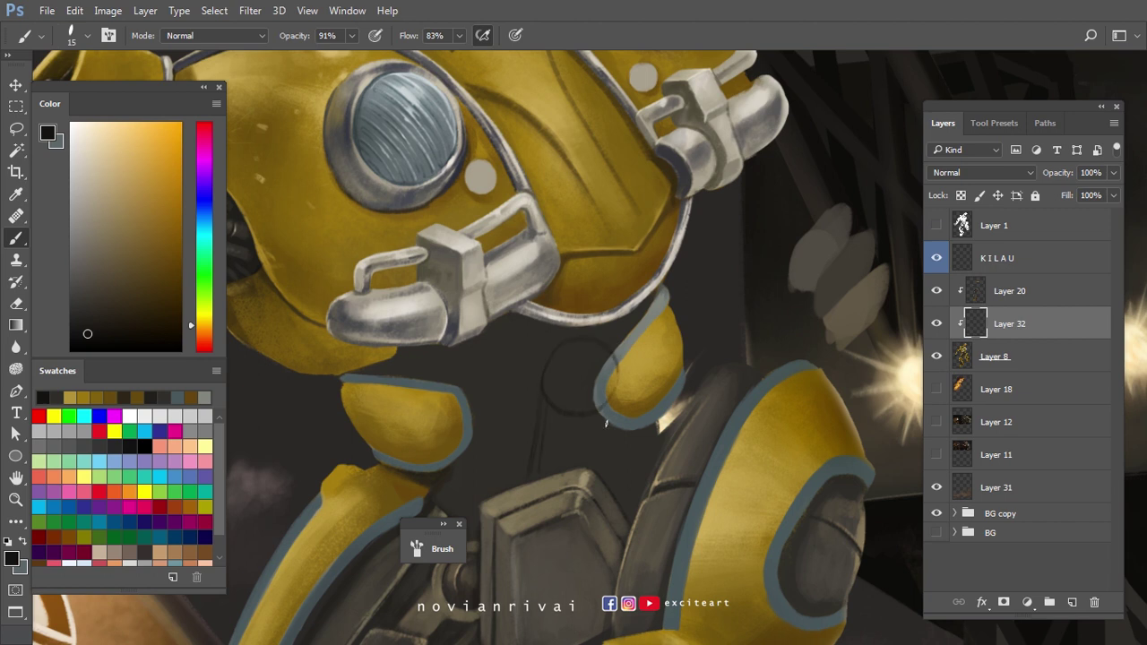
drag(533, 403, 568, 342)
drag(612, 341, 632, 448)
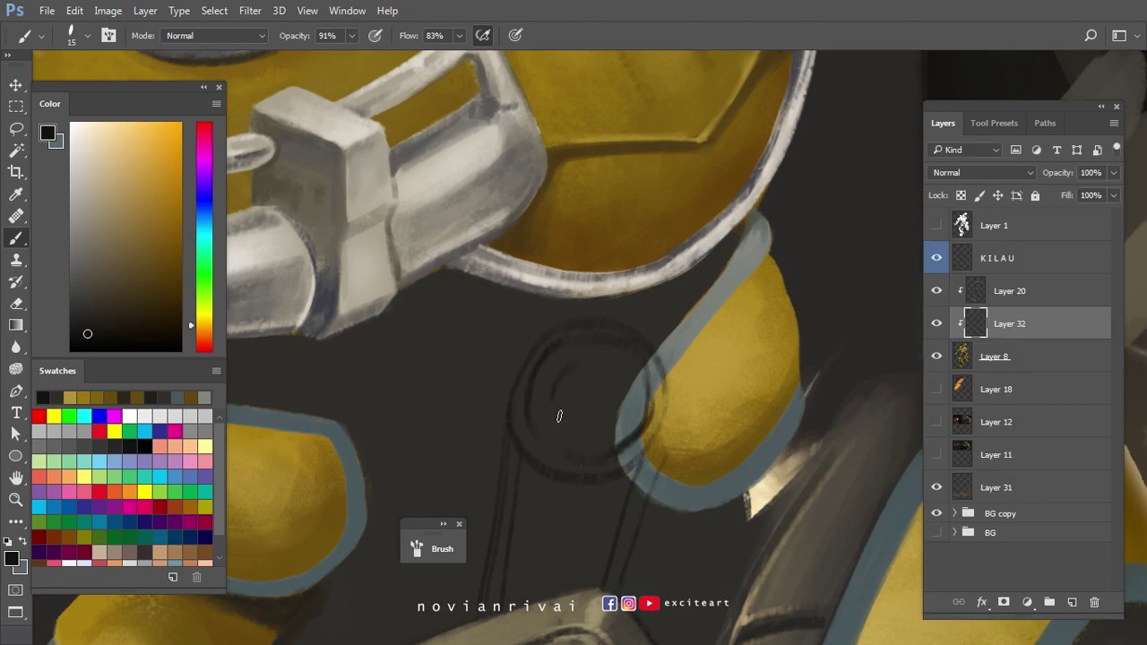
drag(592, 367, 557, 422)
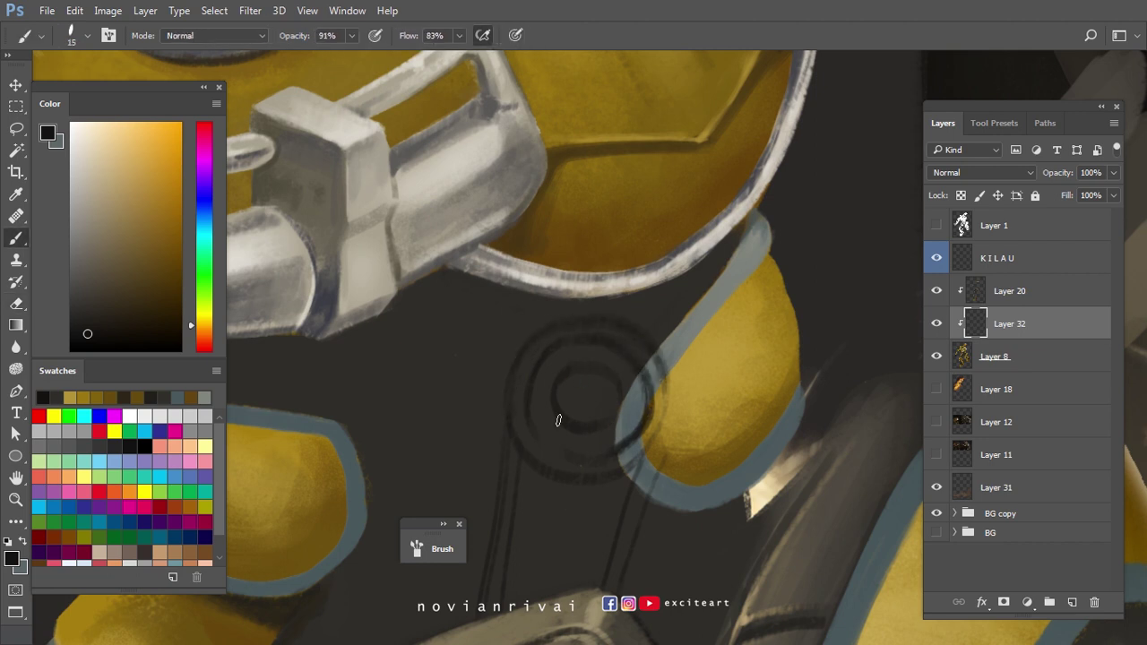
drag(491, 527, 538, 404)
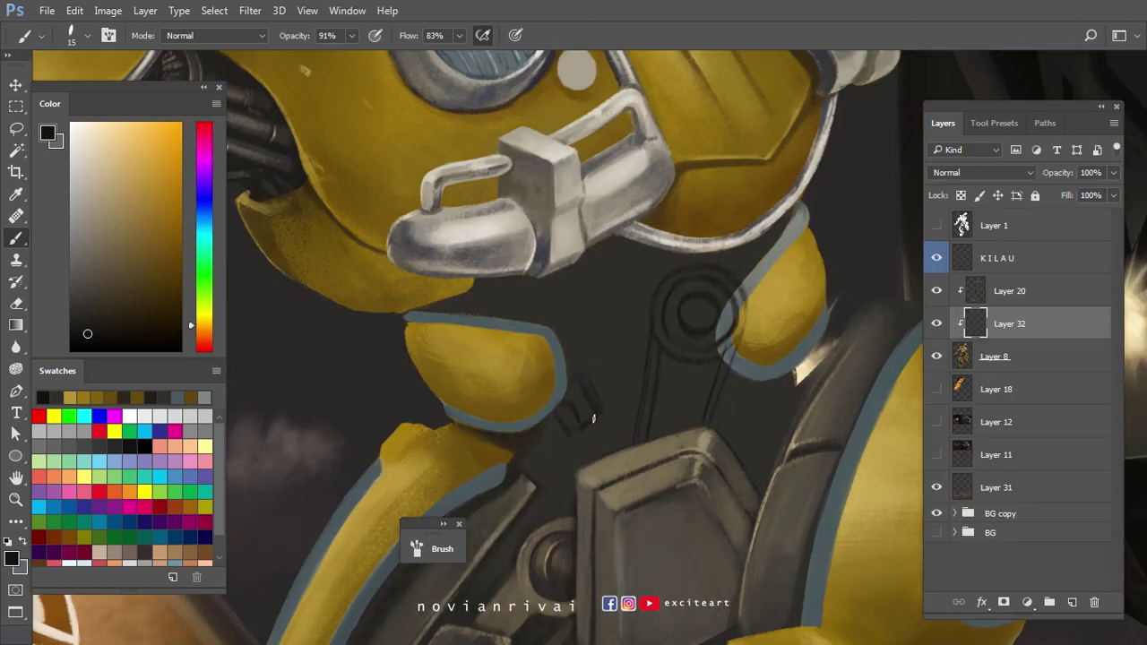
Sketch a small angular bracket with a short strut between the yellow waist plate and the pelvis block.
drag(596, 414, 580, 441)
scroll(583, 448, up, 2)
mouse_move(601, 395)
mouse_down()
mouse_move(582, 419)
mouse_move(543, 416)
mouse_move(573, 427)
mouse_move(617, 387)
mouse_move(544, 434)
mouse_move(608, 432)
mouse_up()
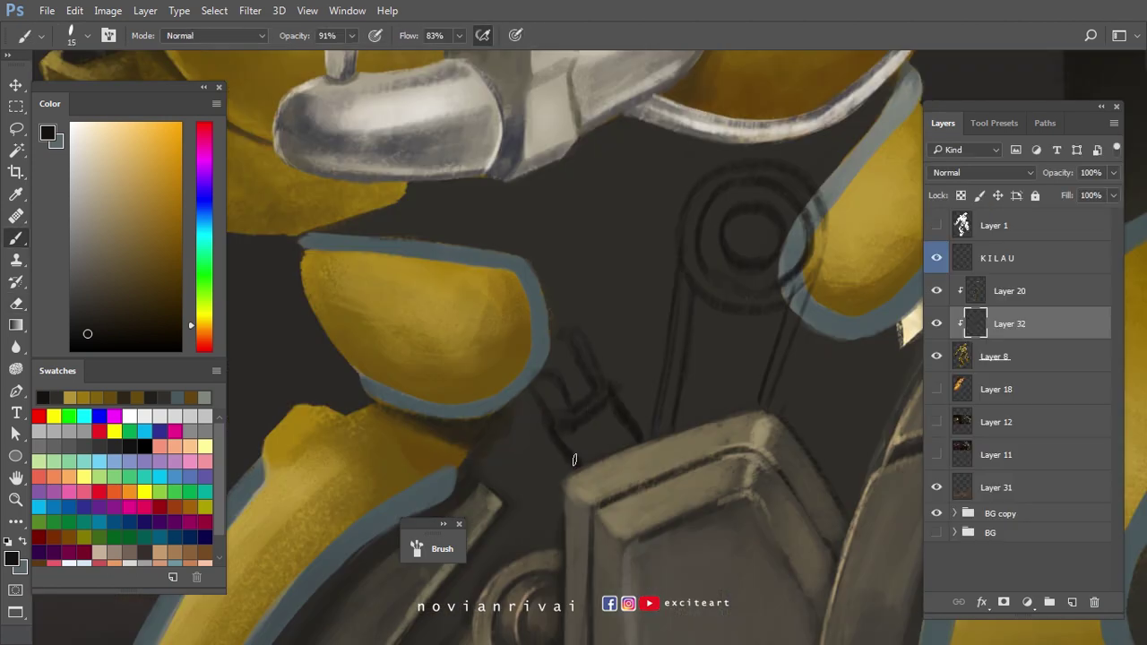
scroll(575, 439, up, 2)
scroll(575, 439, right, 2)
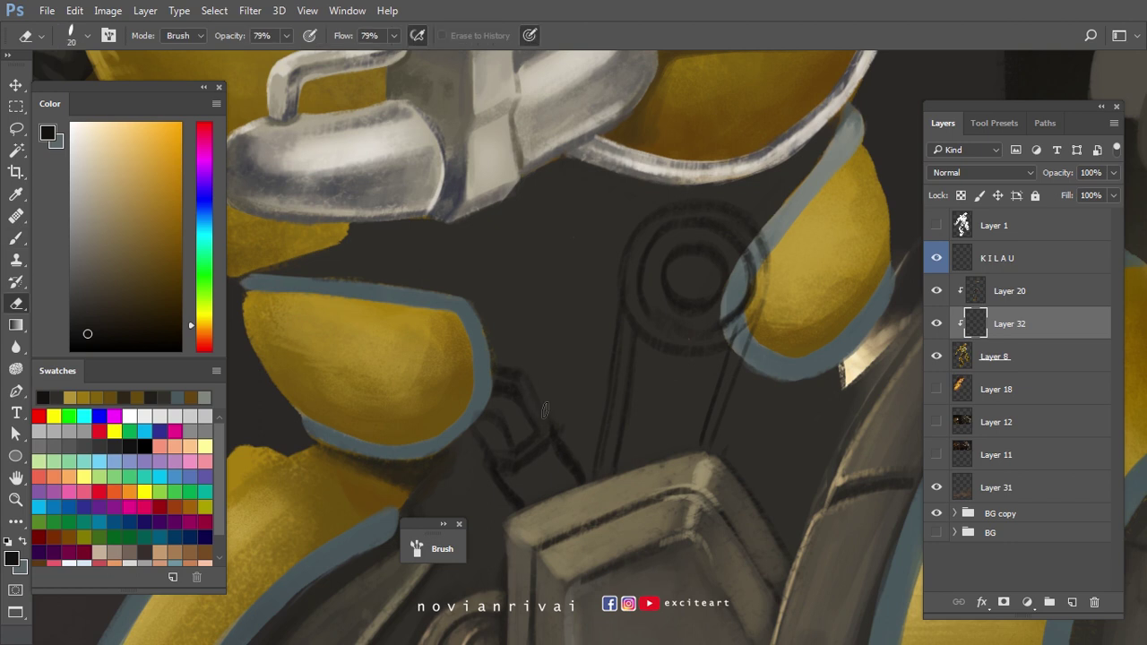
Refine the bracket into a hexagonal outline and sketch an outer strut line curving around the circular joint.
key(ctrl+Tab)
key(ctrl+Tab)
scroll(562, 303, down, 1)
key(ctrl+Tab)
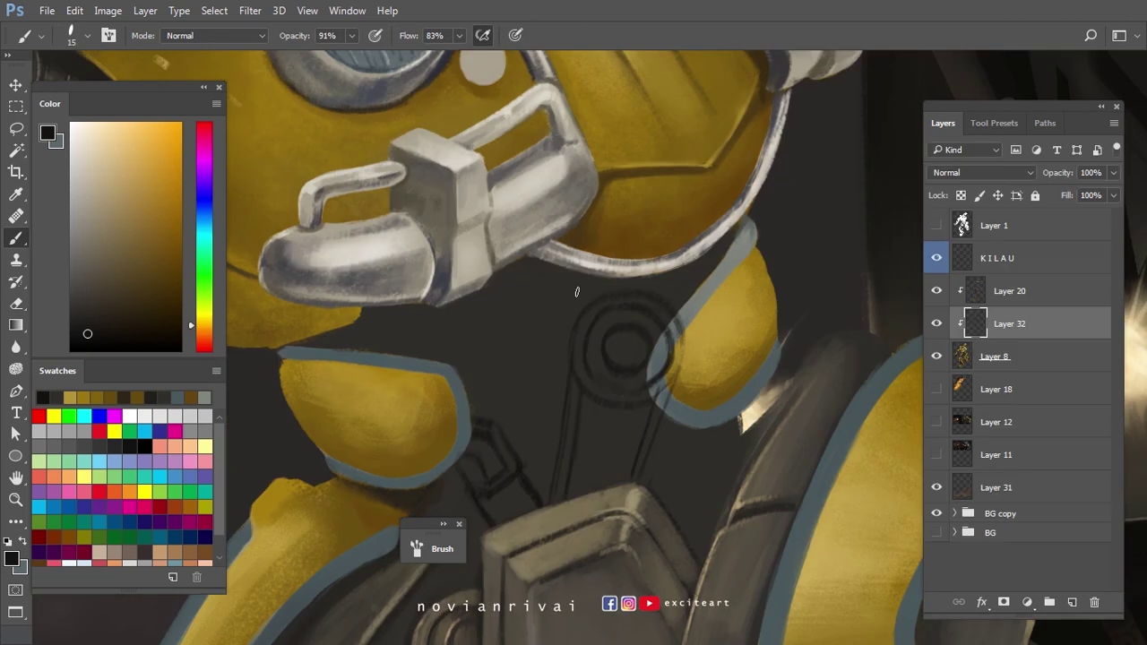
key(ctrl+Tab)
scroll(613, 296, up, 1)
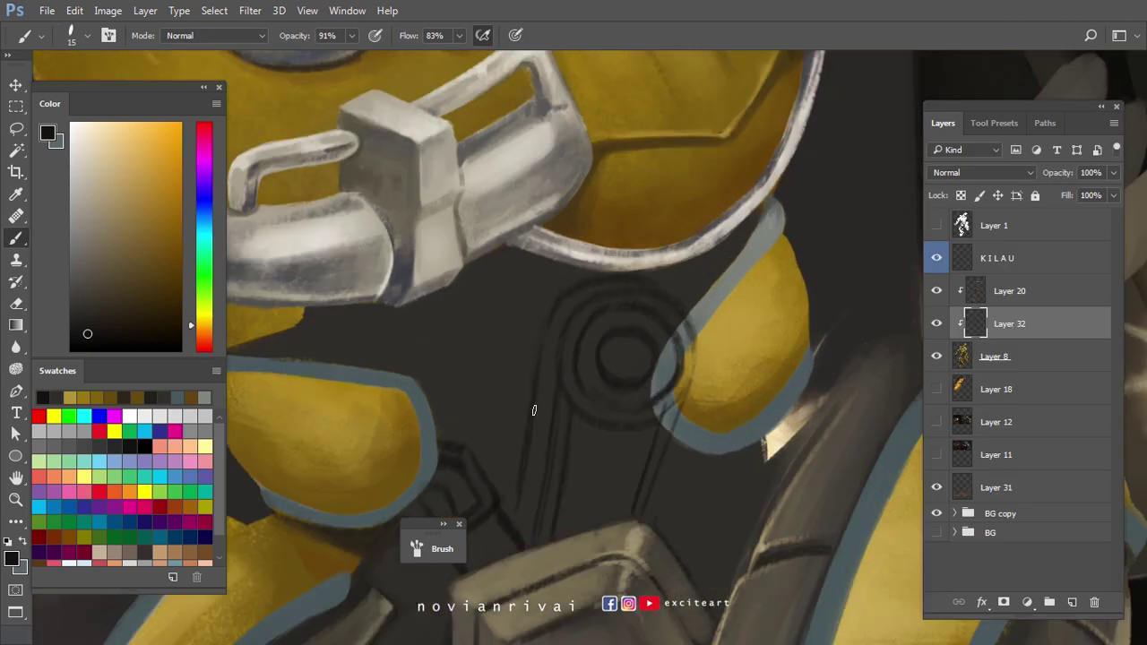
Sketch a cylinder with a tapering lower body beside the circular joint and add mechanical lines beneath the chest bumper.
scroll(655, 440, down, 1)
key(ctrl+Tab)
key(ctrl+Tab)
scroll(533, 318, up, 1)
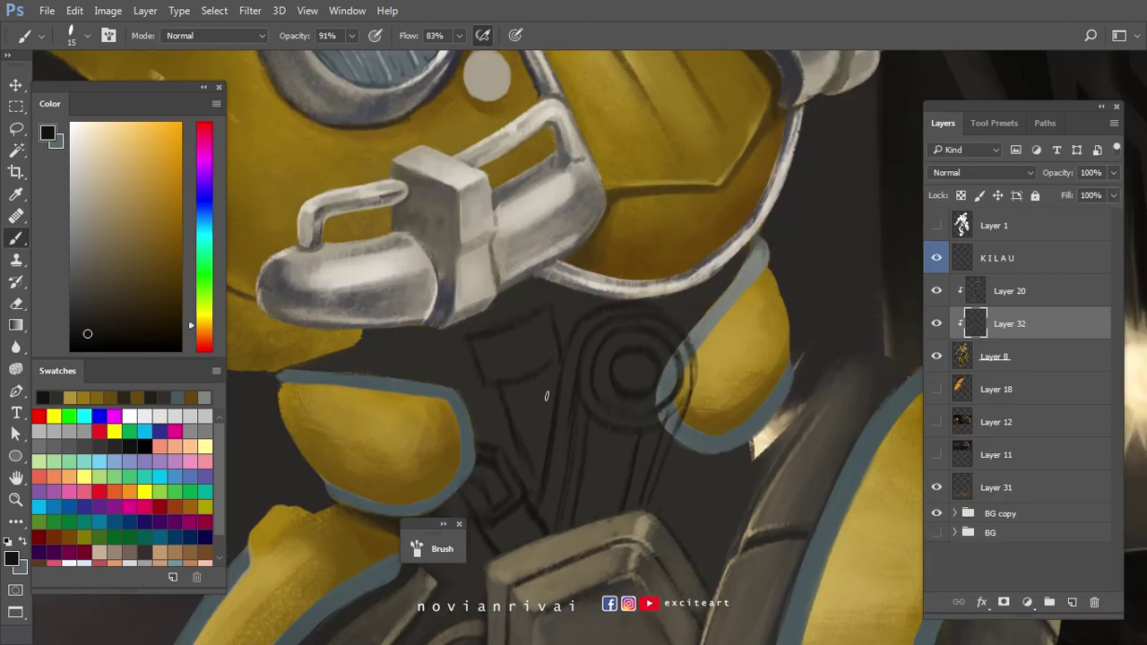
key(ctrl+Tab)
key(ctrl+Tab)
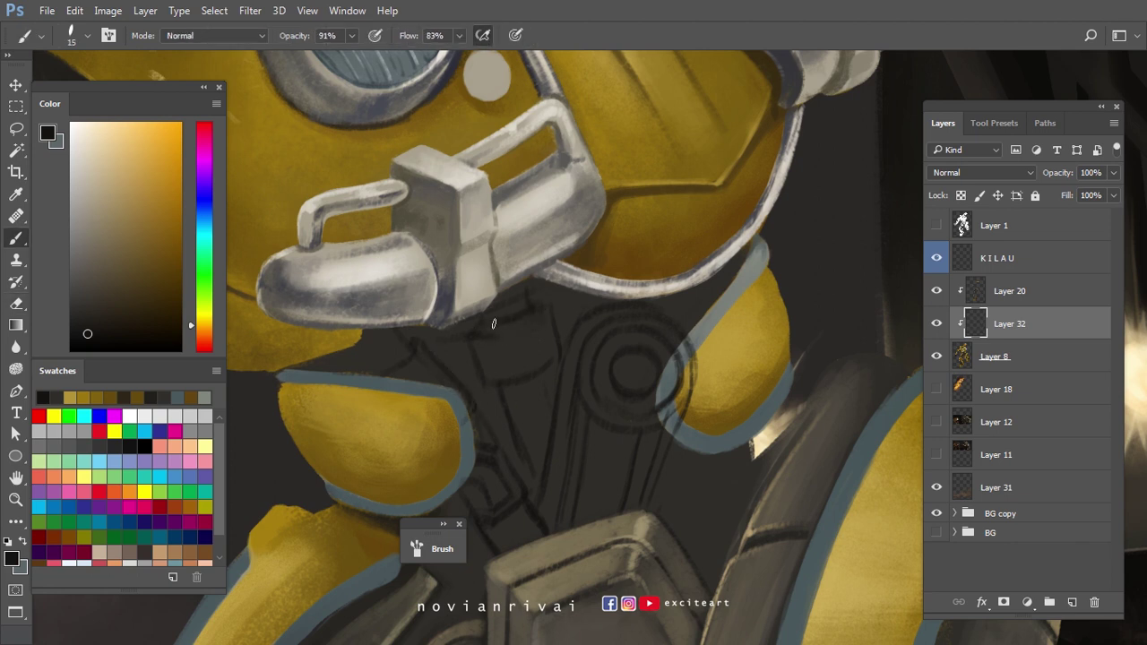
Sketch a short near-black arch between the yellow hip plate and the pelvis block on Layer 32 with brush size 20.
scroll(513, 380, down, 3)
key(ctrl+Tab)
key(ctrl+Tab)
key(bracketright)
key(ctrl+Tab)
key(ctrl+Tab)
scroll(643, 412, down, 2)
drag(642, 392, 695, 365)
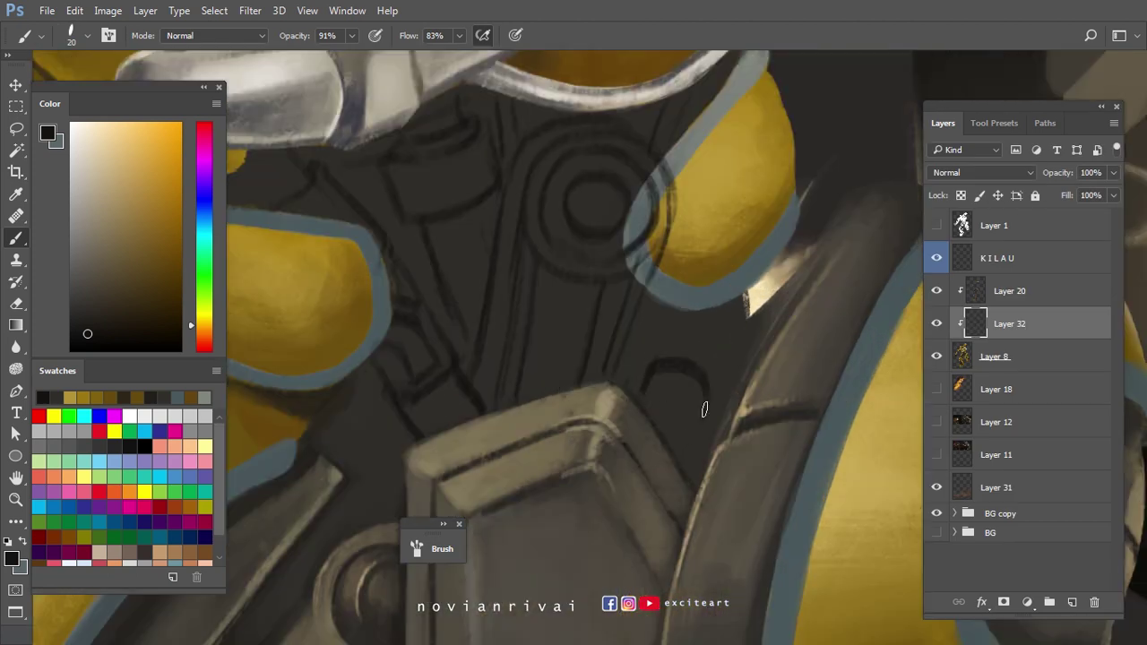
Build the arch into a small domed cylinder with brush size 10 and clean up its edge with the Eraser.
key(ctrl+Tab)
key(ctrl+Tab)
key(bracketleft)
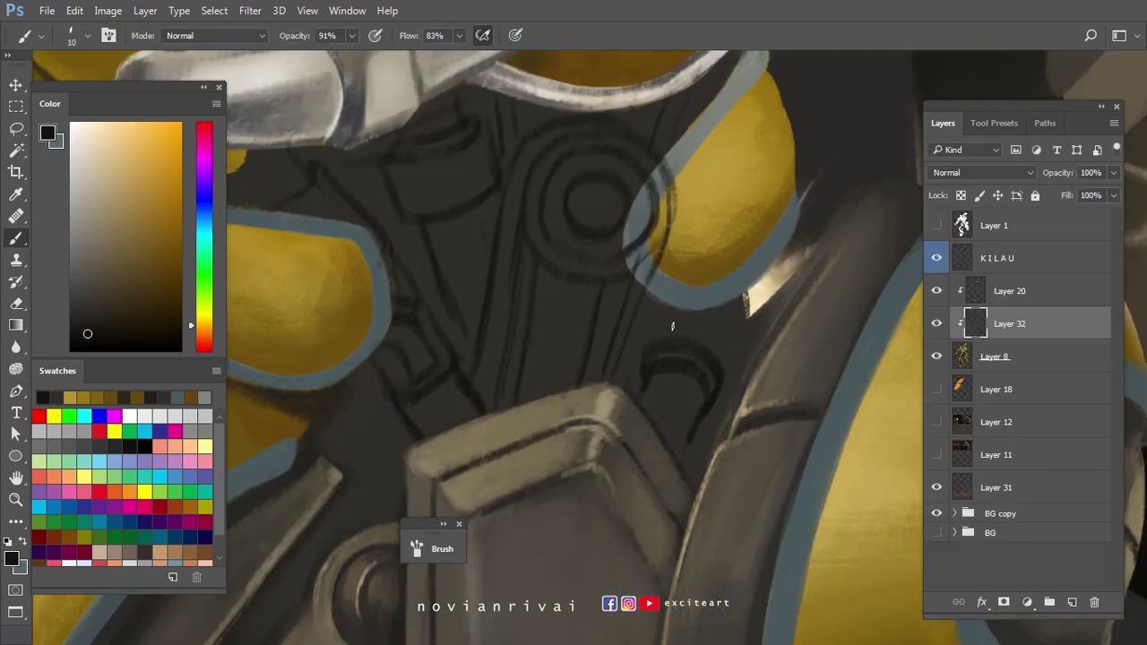
key(e)
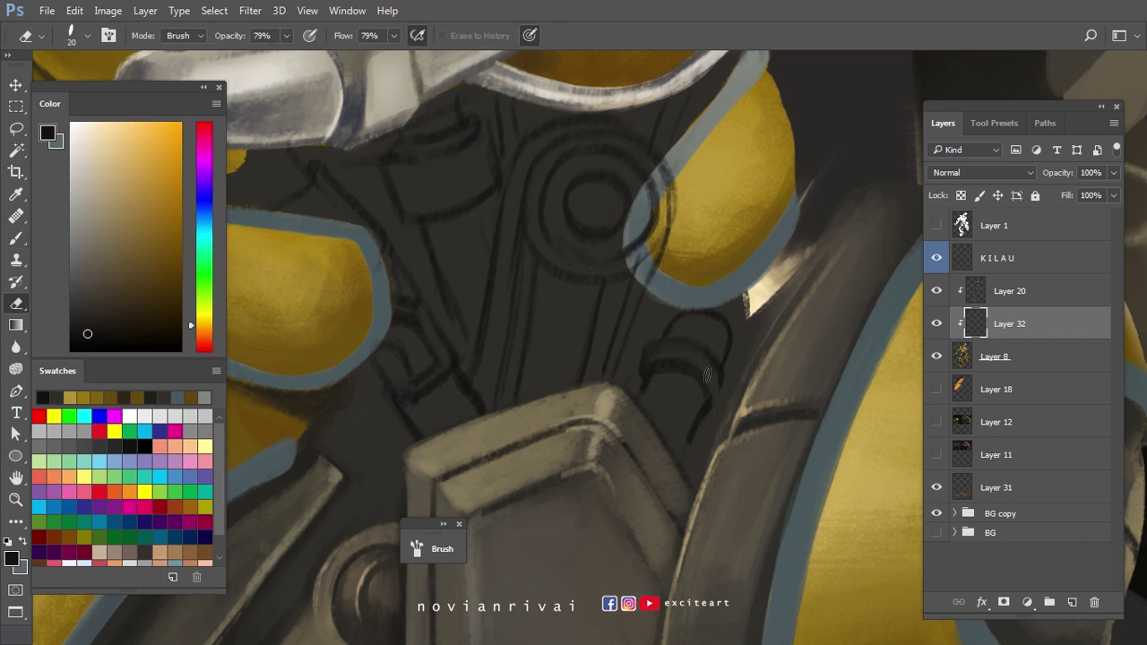
key(b)
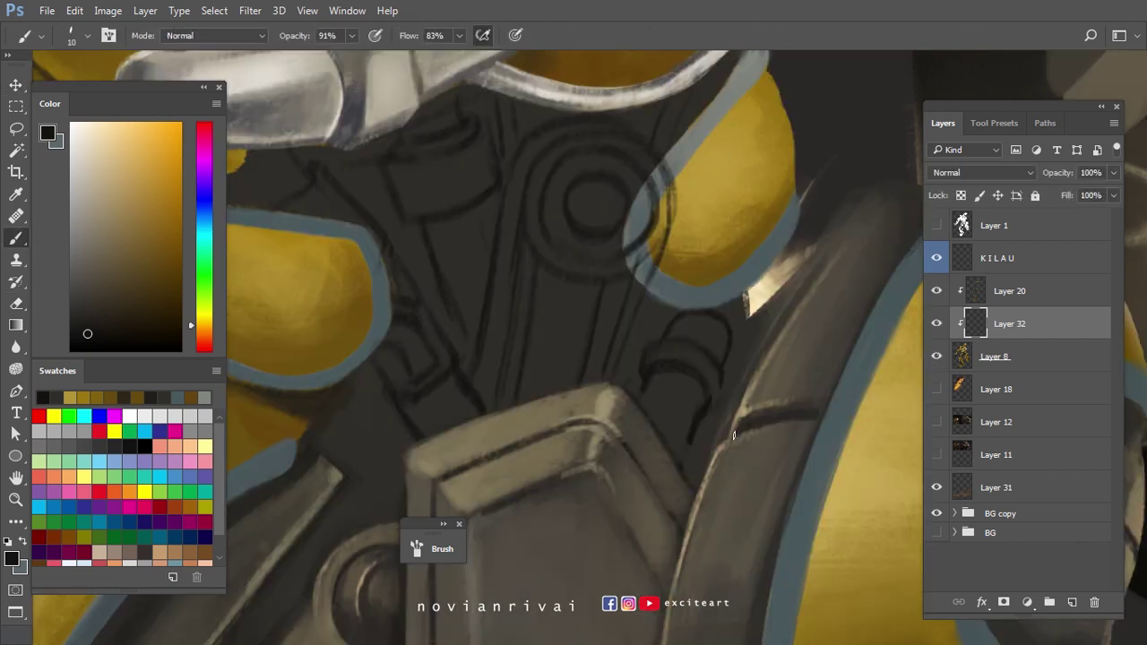
Clear the circular joint's sketch lines that overlap the yellow waist plate on Layer 32, using a lasso selection.
ctrl+click(961, 357)
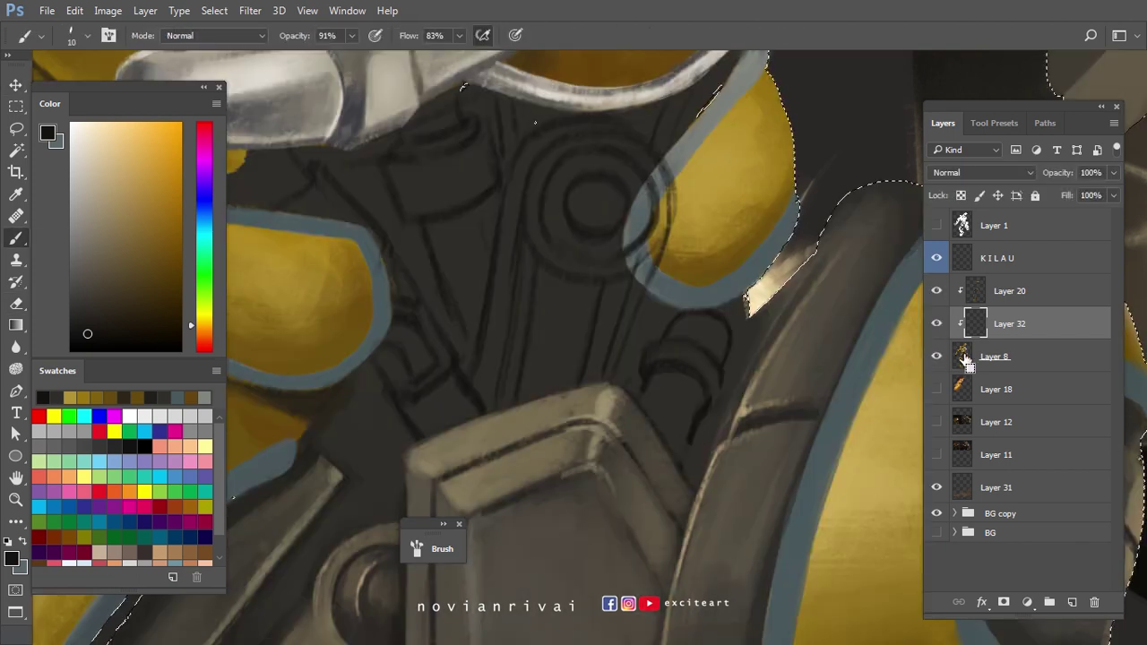
click(950, 291)
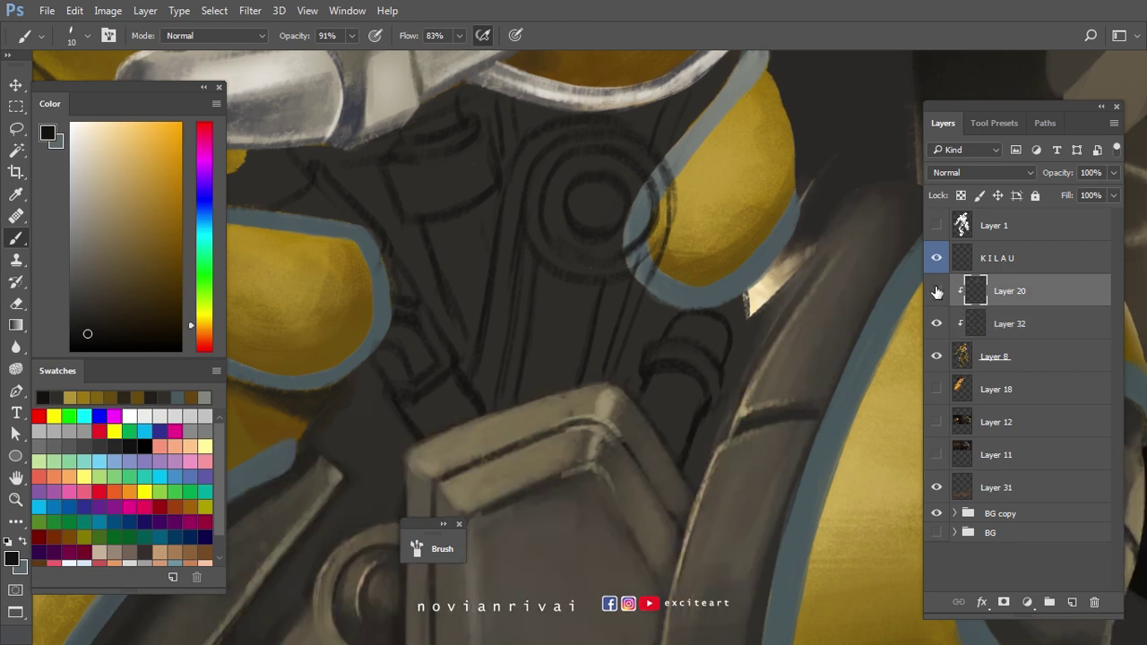
click(1006, 327)
scroll(584, 296, down, 3)
key(l)
scroll(584, 296, up, 4)
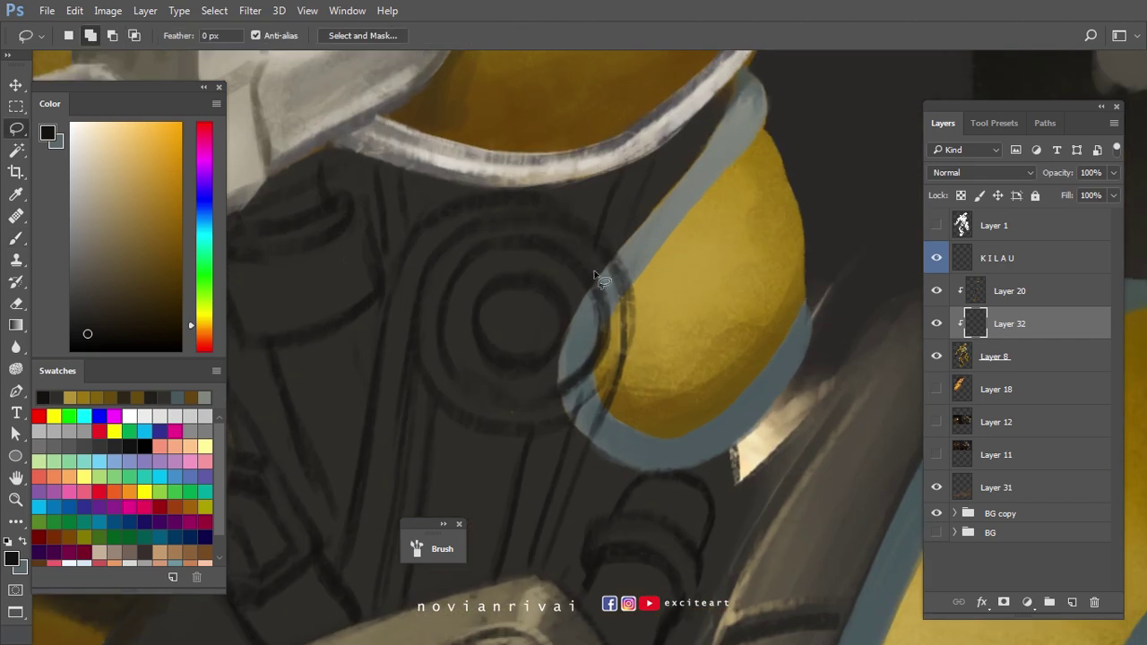
Sketch a double-lined arched joint between the other waist plate's lower edge and the pelvis block with the size 10 brush.
scroll(731, 251, down, 3)
scroll(561, 402, down, 2)
scroll(723, 368, down, 2)
scroll(607, 437, up, 3)
scroll(607, 436, up, 2)
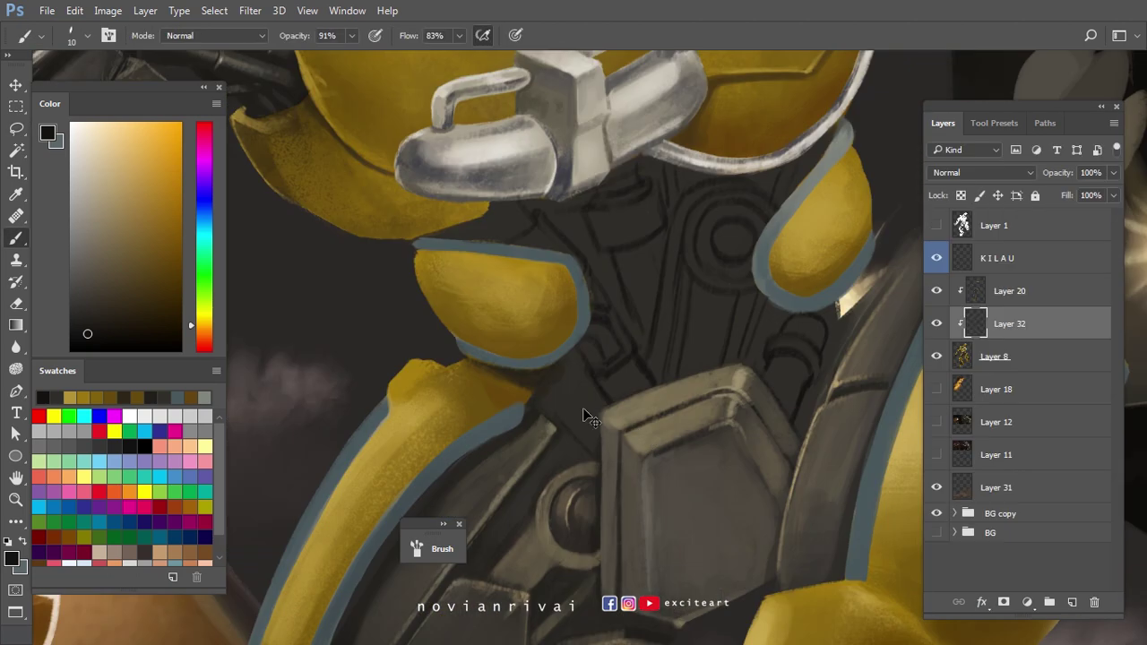
scroll(582, 389, up, 2)
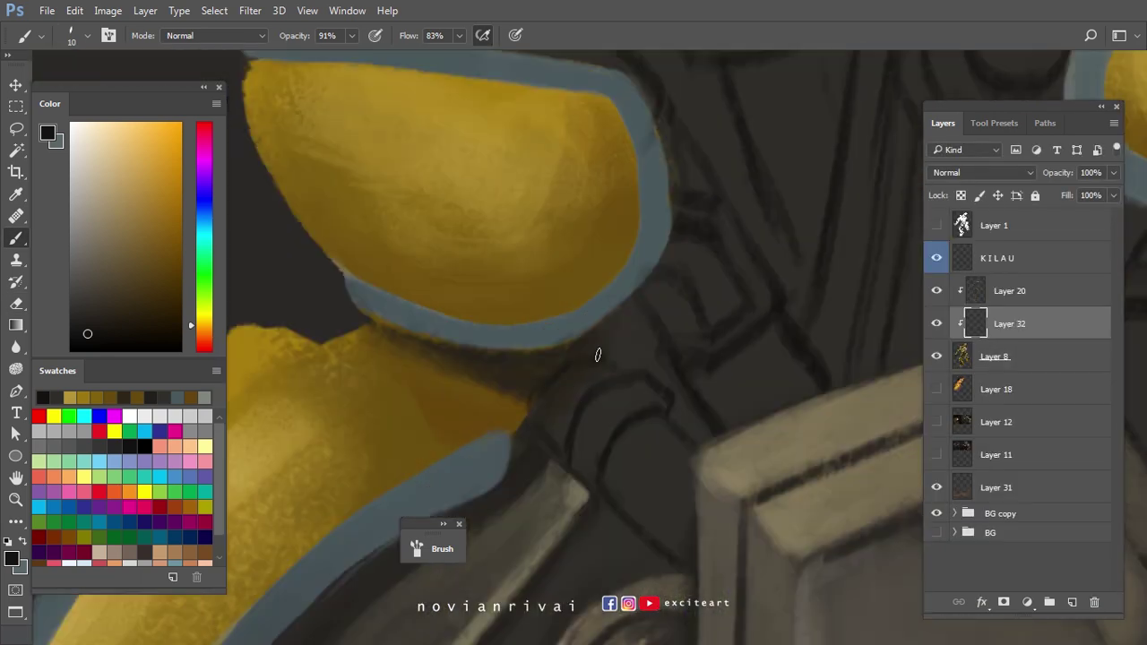
Move Layer 32 above Layer 20 and outline an angular light grey-brown plate beside the round hip joint.
scroll(624, 379, down, 1)
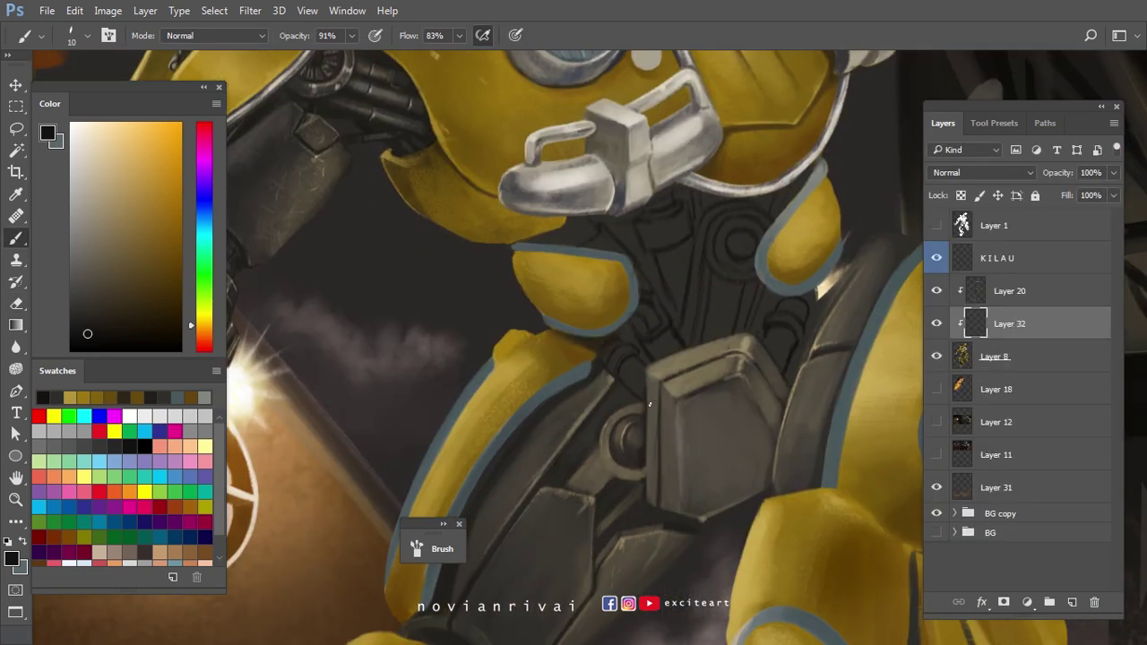
scroll(639, 394, up, 2)
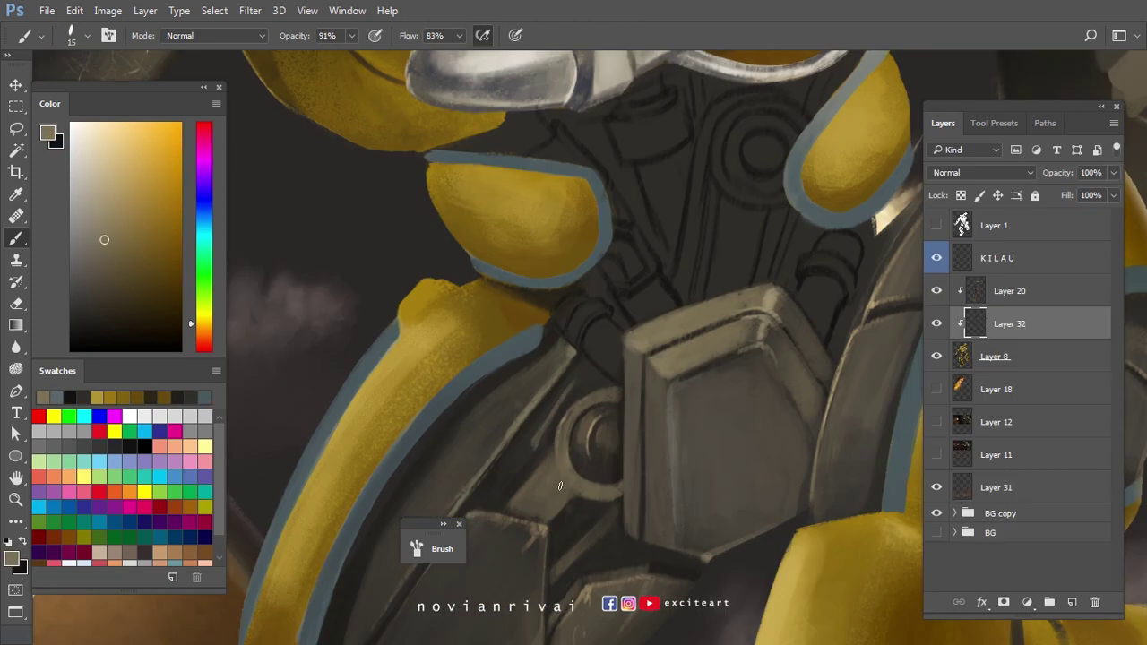
key(ctrl+])
key(l)
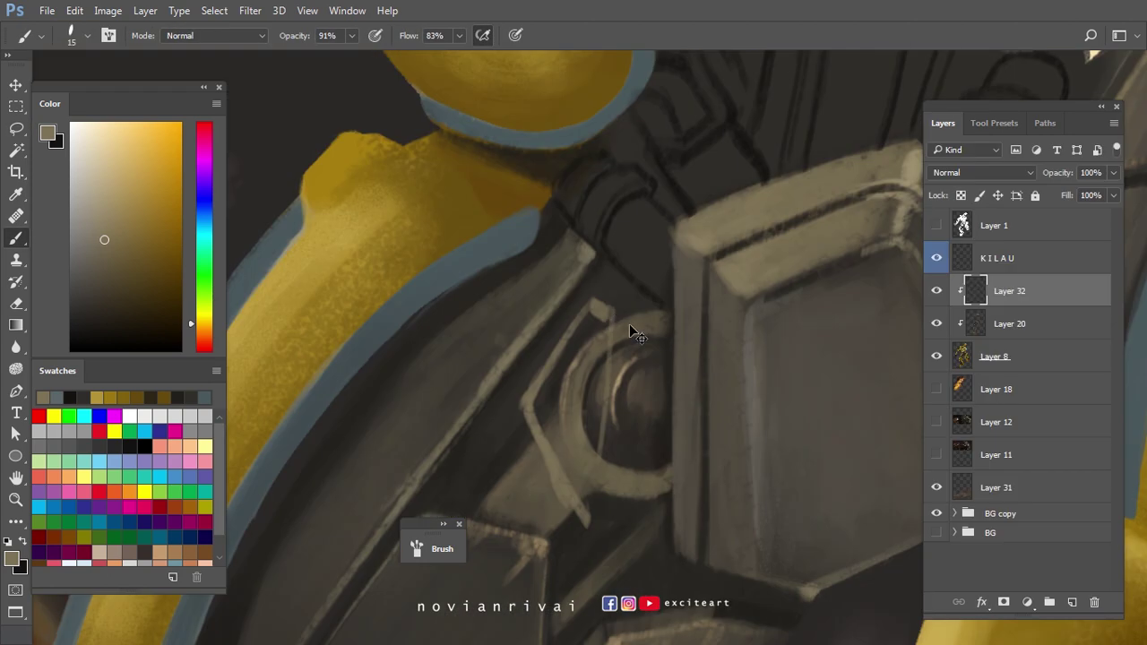
drag(614, 329, 596, 518)
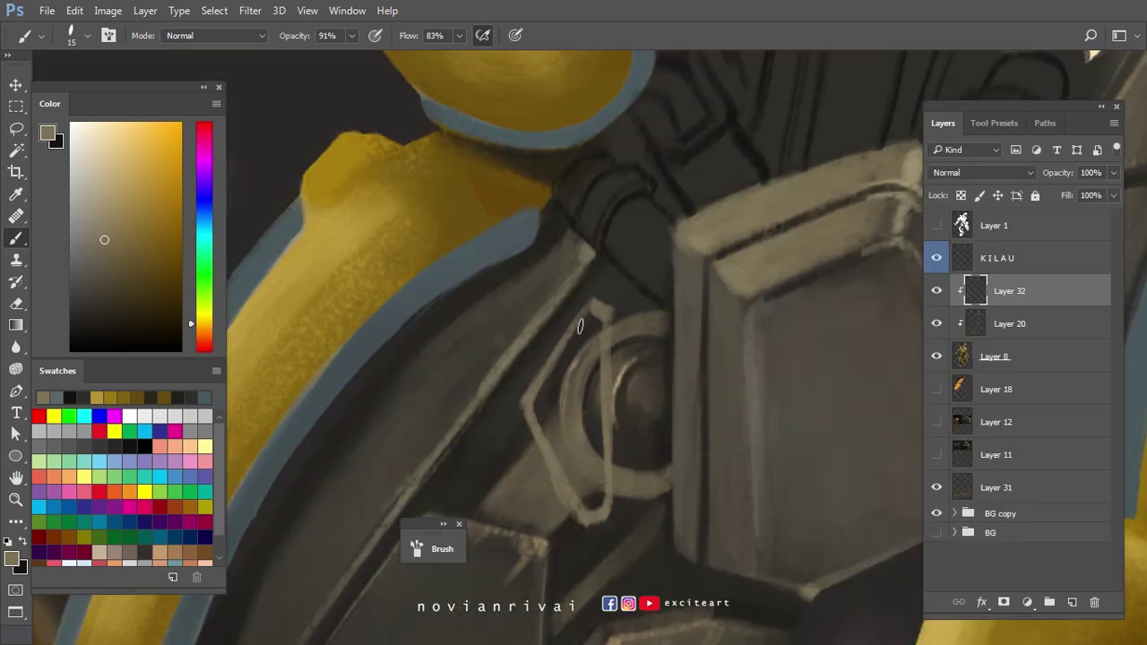
Lasso the inside of the outlined plate, fill it with a flat dark olive-grey and deselect.
key(l)
click(592, 309)
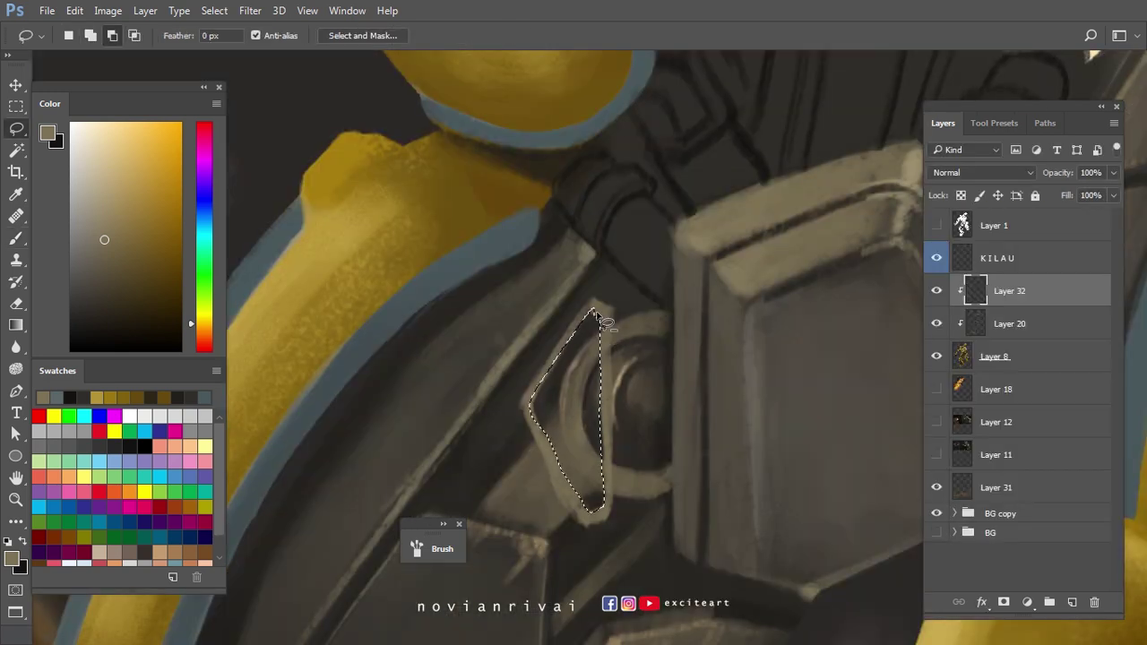
key(b)
key(alt+BackSpace)
key(ctrl+d)
mouse_move(552, 423)
mouse_down()
mouse_move(594, 318)
mouse_move(603, 329)
mouse_up()
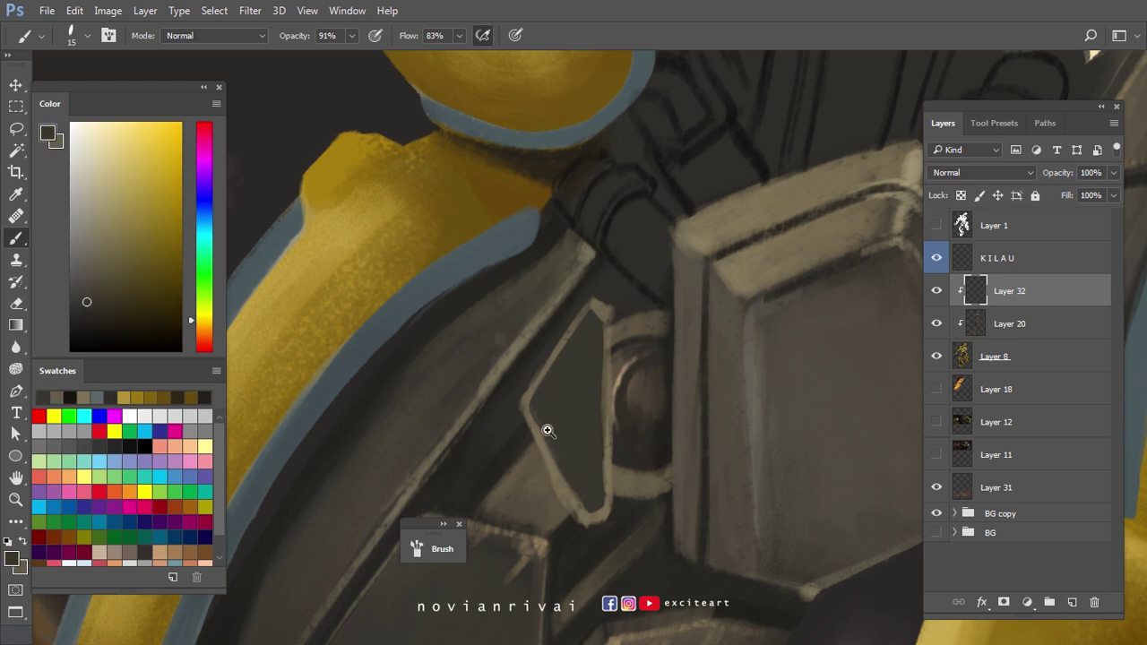
Paint three round rivets with dark rings on the angular hip plate using a small brush.
scroll(627, 399, down, 5)
scroll(586, 389, up, 6)
key(p)
key(b)
drag(530, 331, 532, 334)
key(ctrl+Tab)
key(ctrl+Tab)
scroll(531, 434, down, 2)
scroll(567, 438, down, 2)
alt+click(523, 412)
drag(524, 411, 531, 404)
alt+click(560, 342)
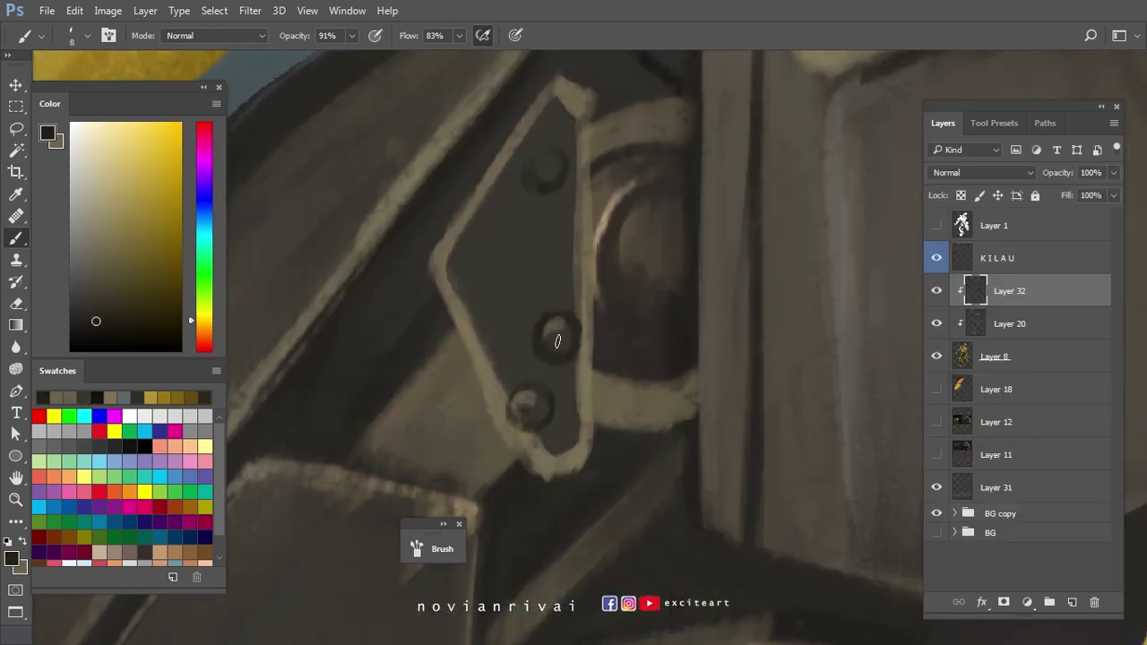
Refine the three rivets with sampled light beige highlights and dark surrounding shadows.
scroll(490, 355, up, 4)
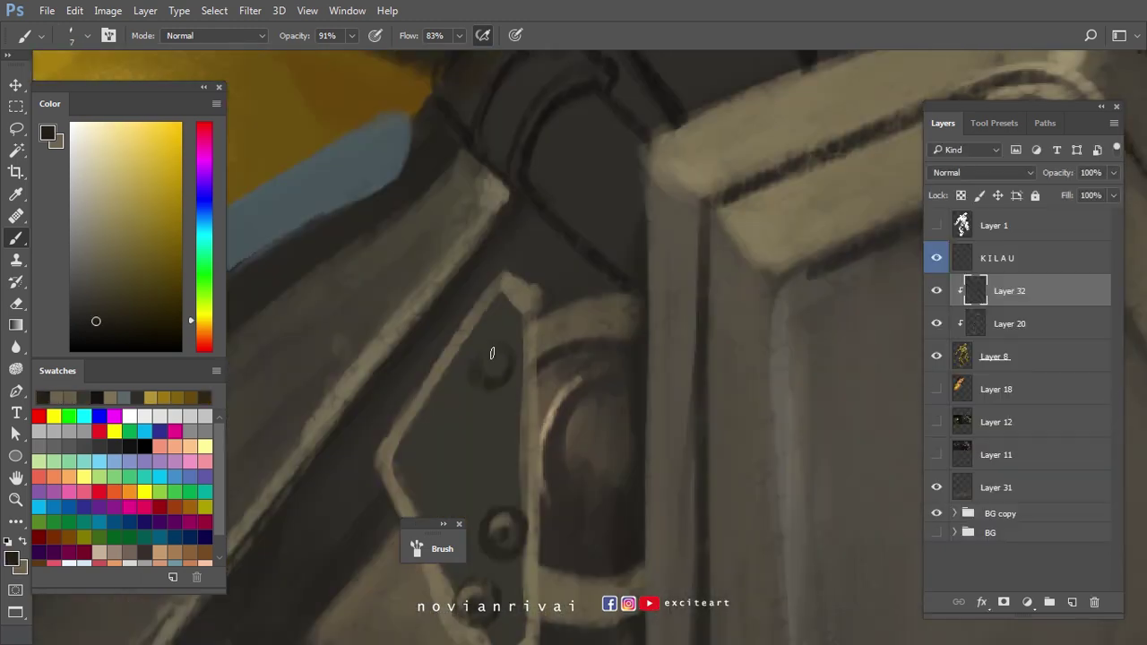
key(ctrl+Tab)
key(ctrl+Tab)
alt+click(481, 351)
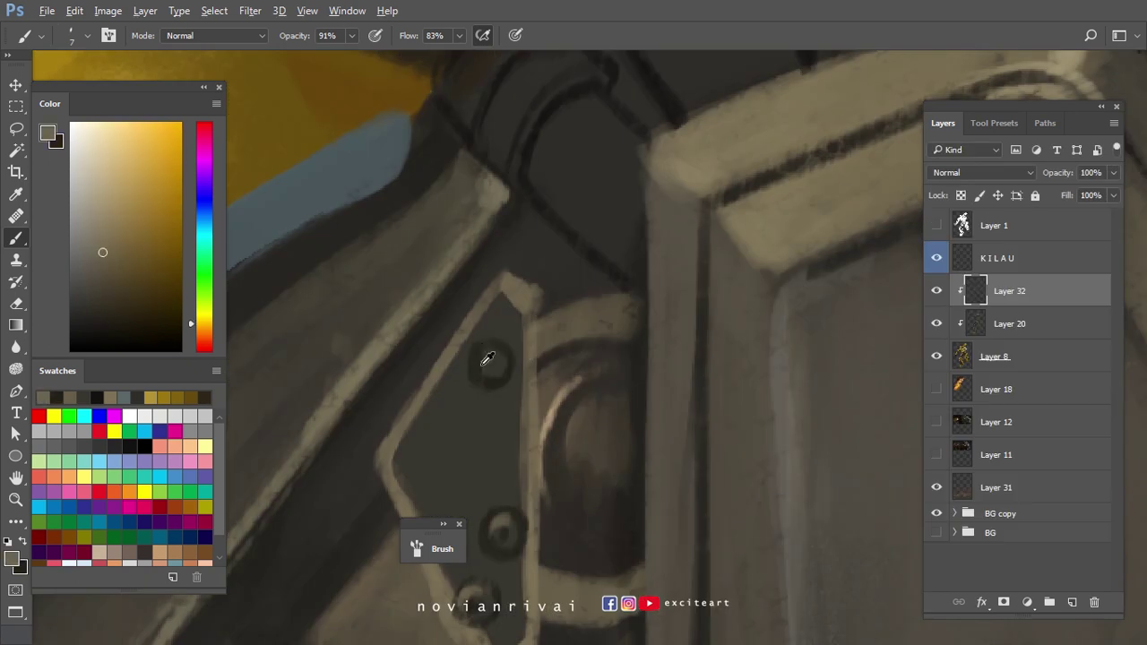
alt+click(479, 358)
alt+click(479, 359)
alt+click(374, 248)
alt+click(480, 357)
key(ctrl+Tab)
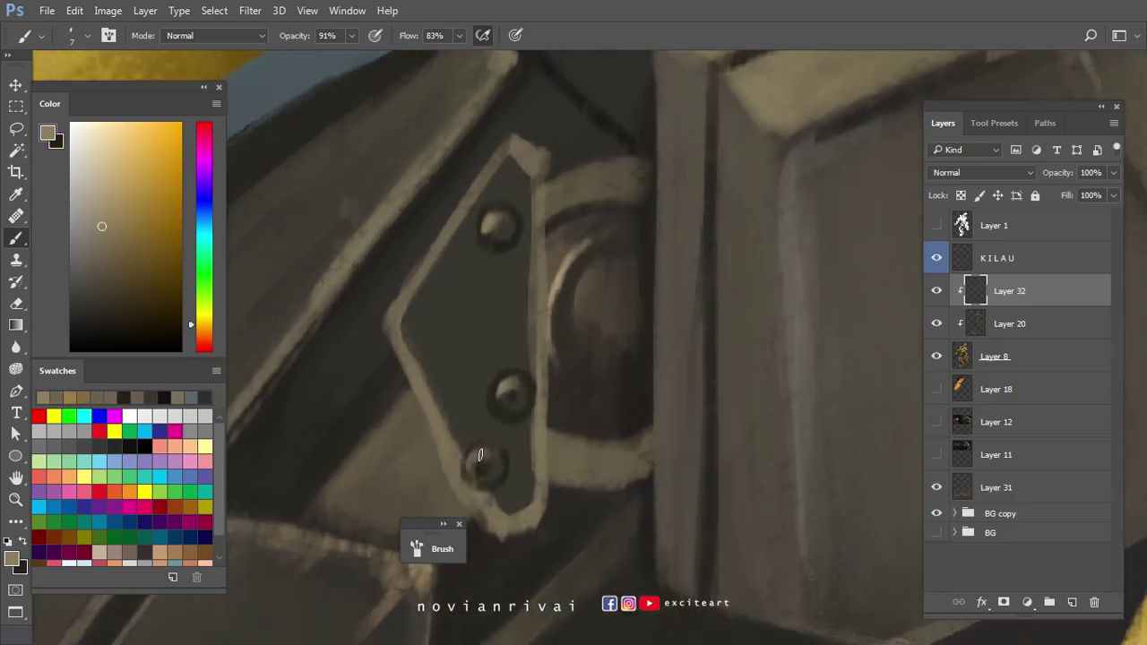
key(ctrl+Tab)
alt+click(499, 313)
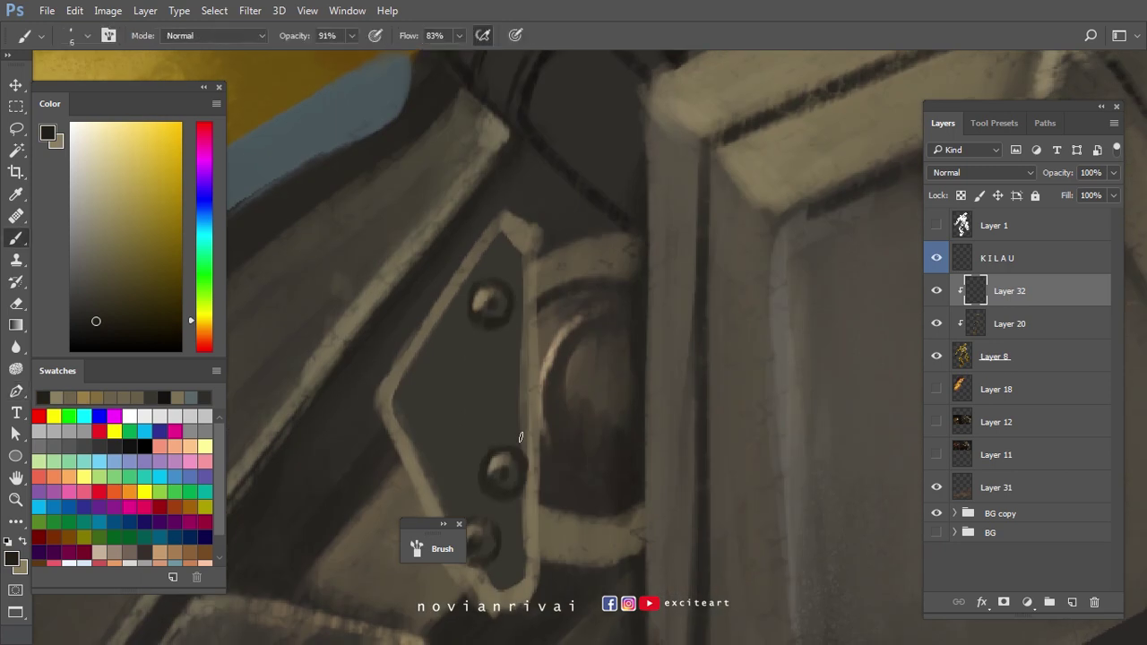
Paint dark diagonal hatching strokes across the surface of the riveted plate.
scroll(500, 332, down, 4)
key(ctrl+Tab)
key(ctrl+Tab)
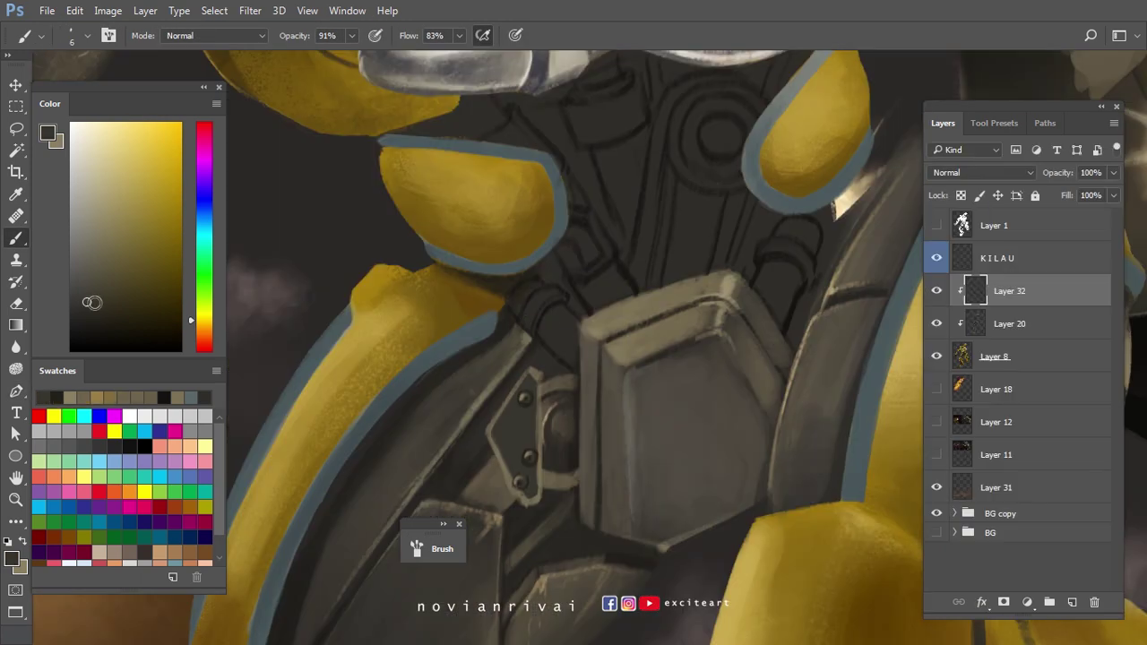
scroll(493, 422, up, 4)
scroll(535, 364, down, 1)
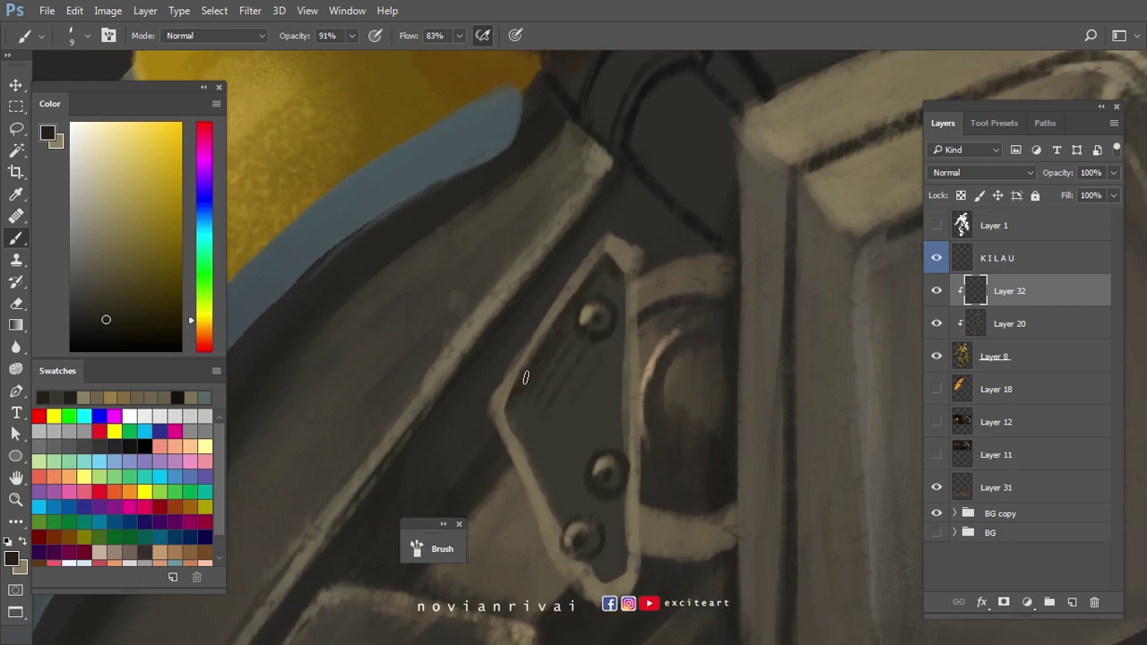
alt+click(561, 357)
key(e)
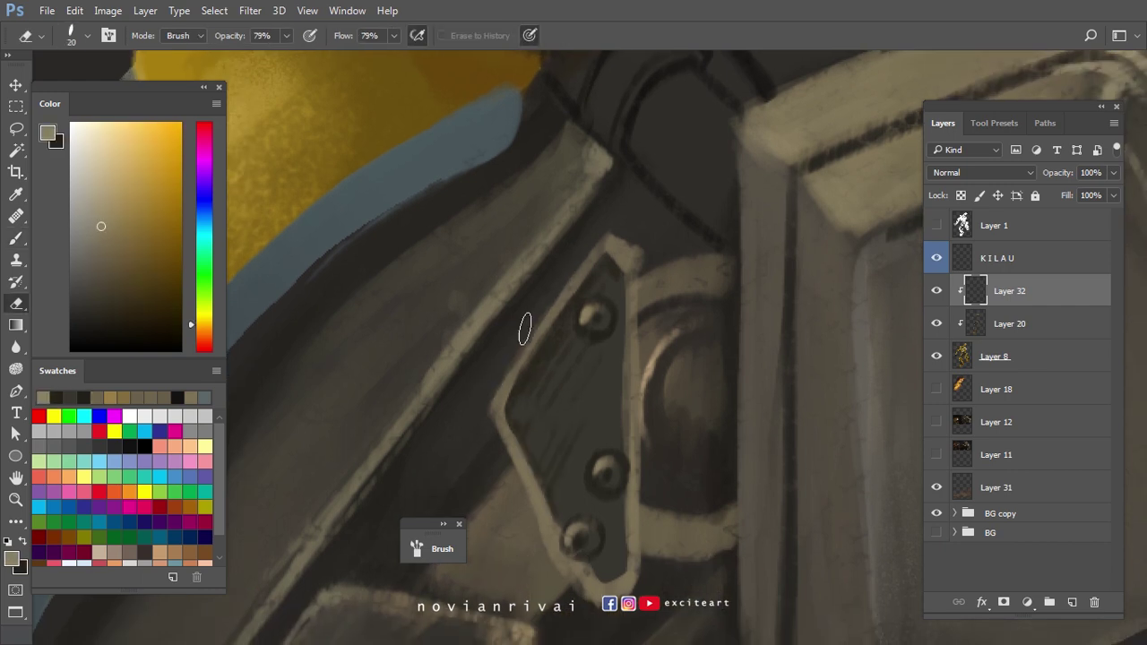
Darken the riveted plate's light border on the side facing the round joint, undoing unwanted strokes.
scroll(583, 314, down, 2)
key(ctrl+Tab)
key(ctrl+Tab)
key(x)
key(b)
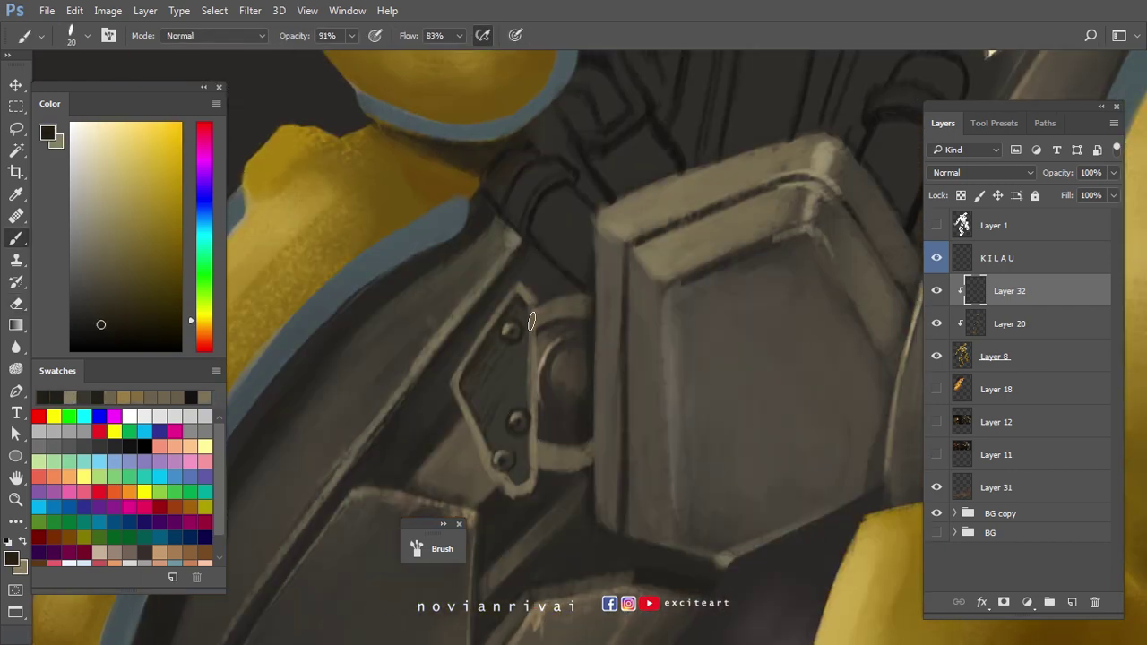
drag(534, 315, 530, 471)
key(bracketleft)
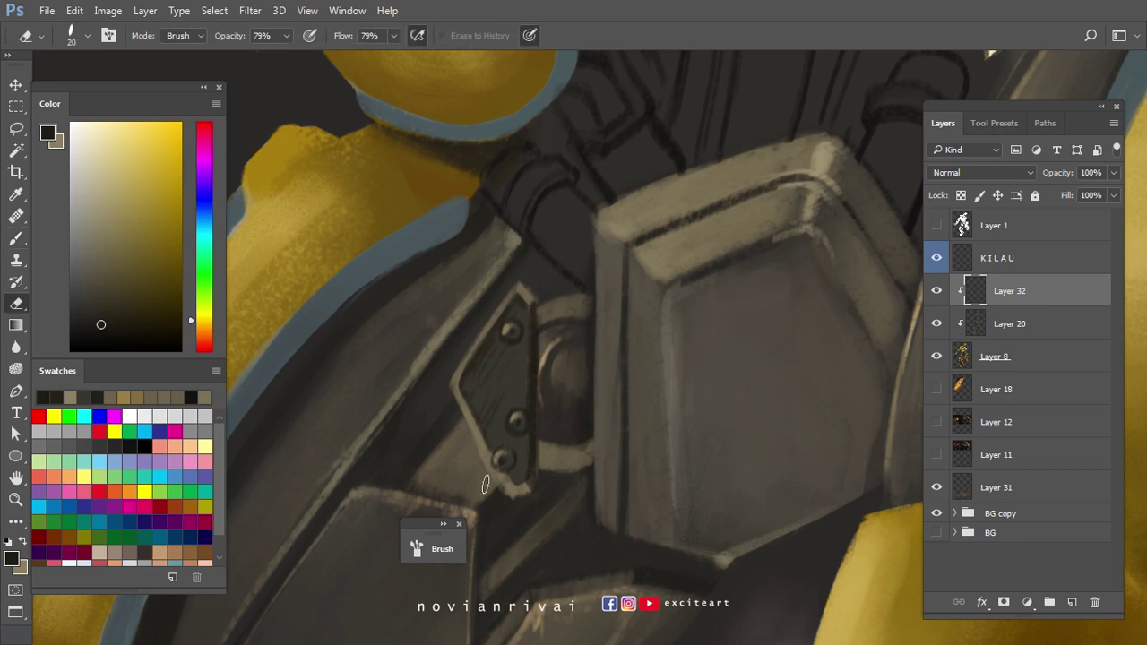
key(ctrl+z)
key(ctrl+z)
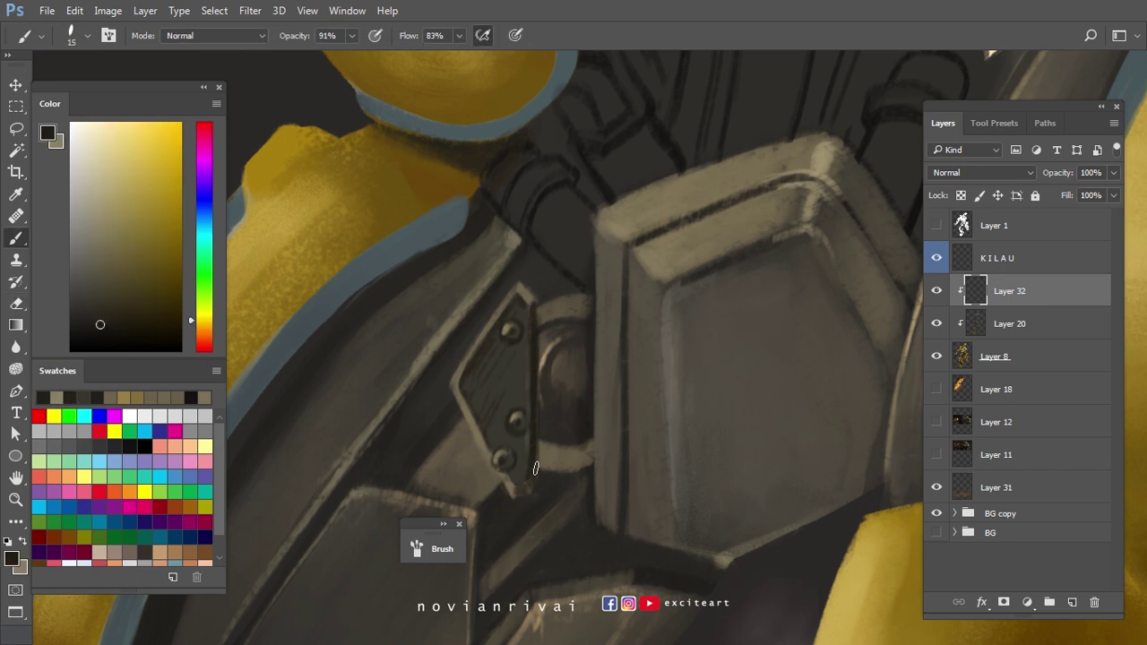
scroll(554, 455, up, 2)
key(e)
scroll(579, 466, down, 2)
Lasso the riveted plate area, apply a free transform to it and deselect.
key(l)
mouse_move(609, 346)
mouse_down()
mouse_move(542, 434)
mouse_move(614, 350)
mouse_up()
key(ctrl+t)
key(Return)
key(ctrl+d)
key(v)
scroll(624, 392, down, 2)
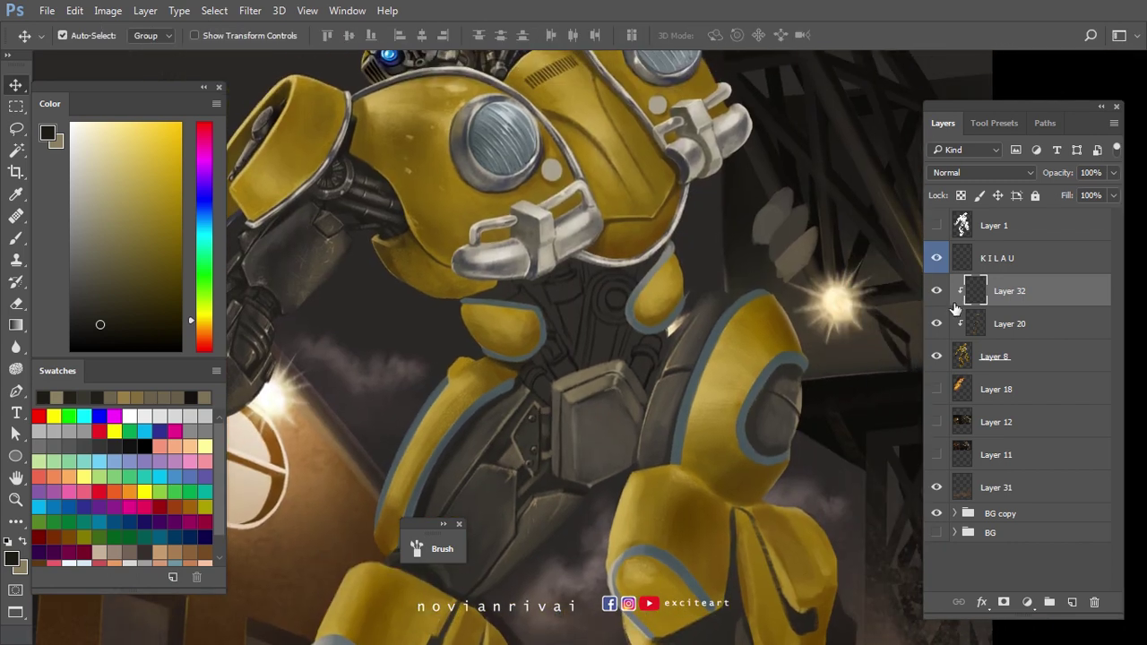
Paint the rod below the abdomen's ring joint with brown-grey and a lighter central highlight at 72% opacity and 76% flow.
scroll(769, 307, up, 2)
key(b)
scroll(627, 332, up, 2)
alt+click(502, 354)
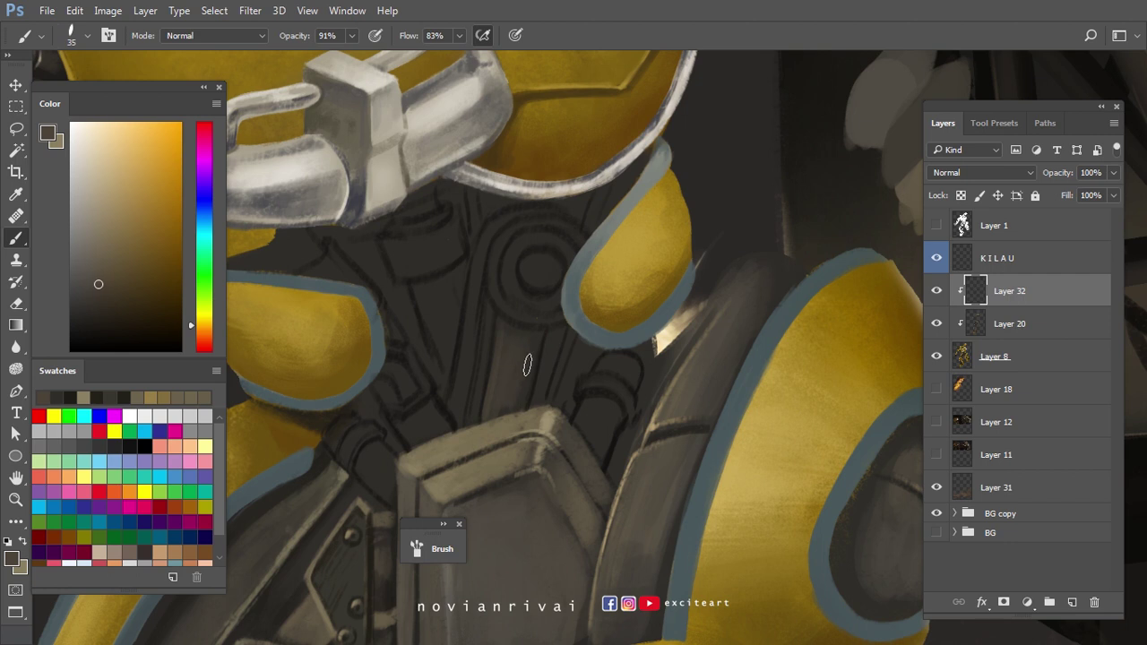
drag(523, 340, 520, 362)
alt+click(512, 385)
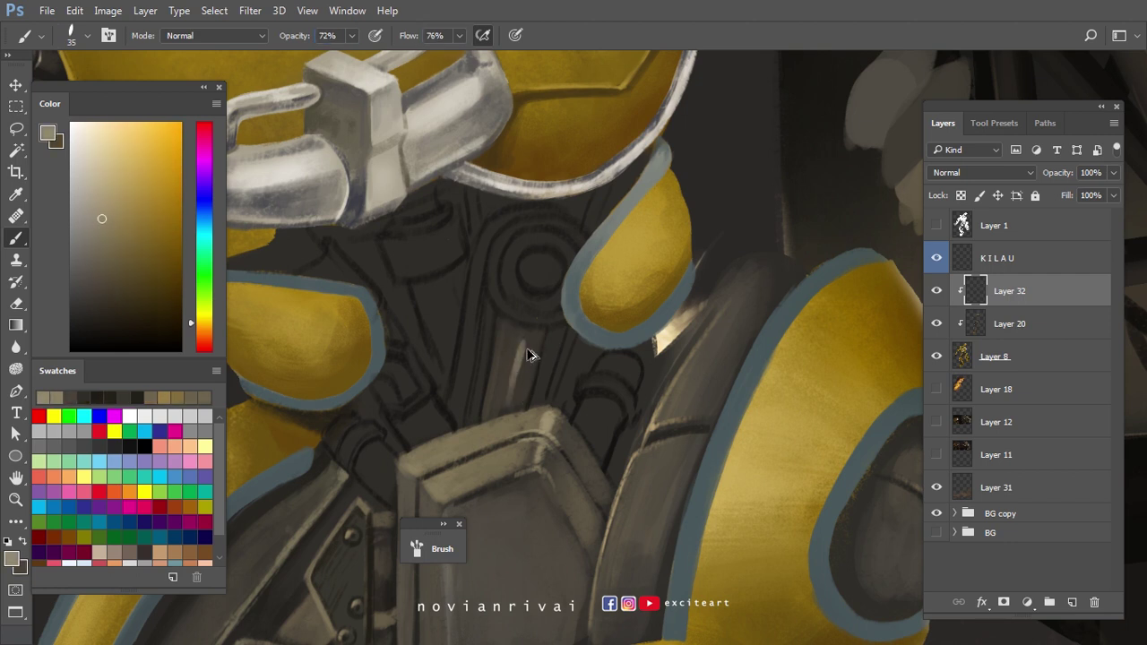
scroll(520, 358, up, 1)
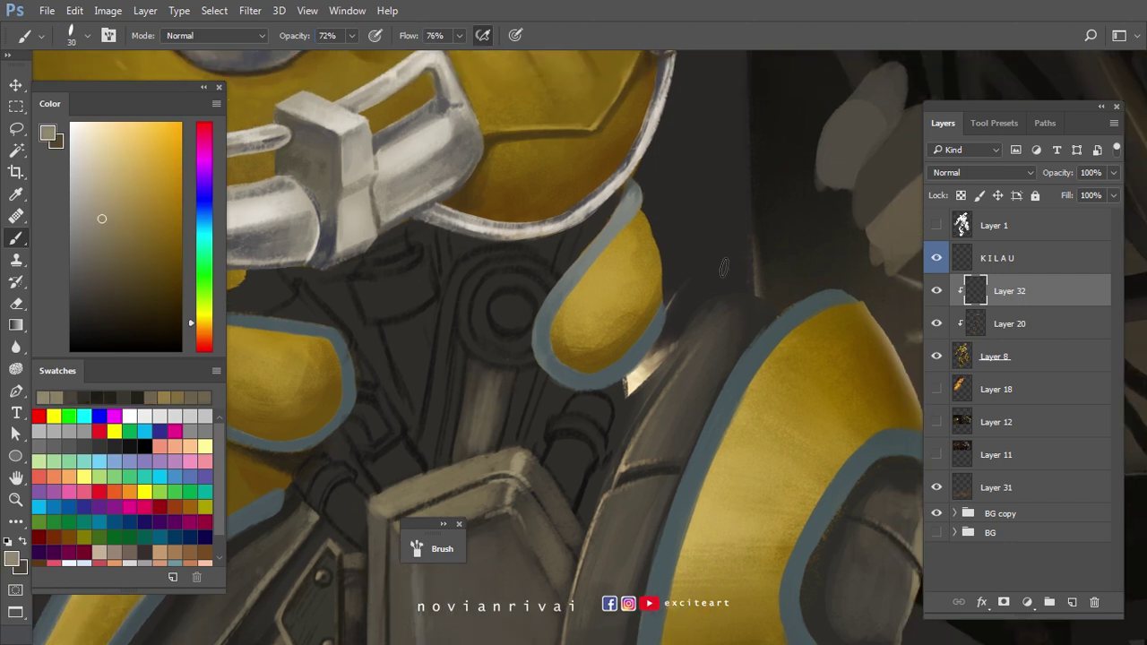
key(ctrl+Tab)
key(ctrl+Tab)
Shade the abdomen's ring joint with a soft light patch on its lower part and dark outer contours.
scroll(513, 296, up, 2)
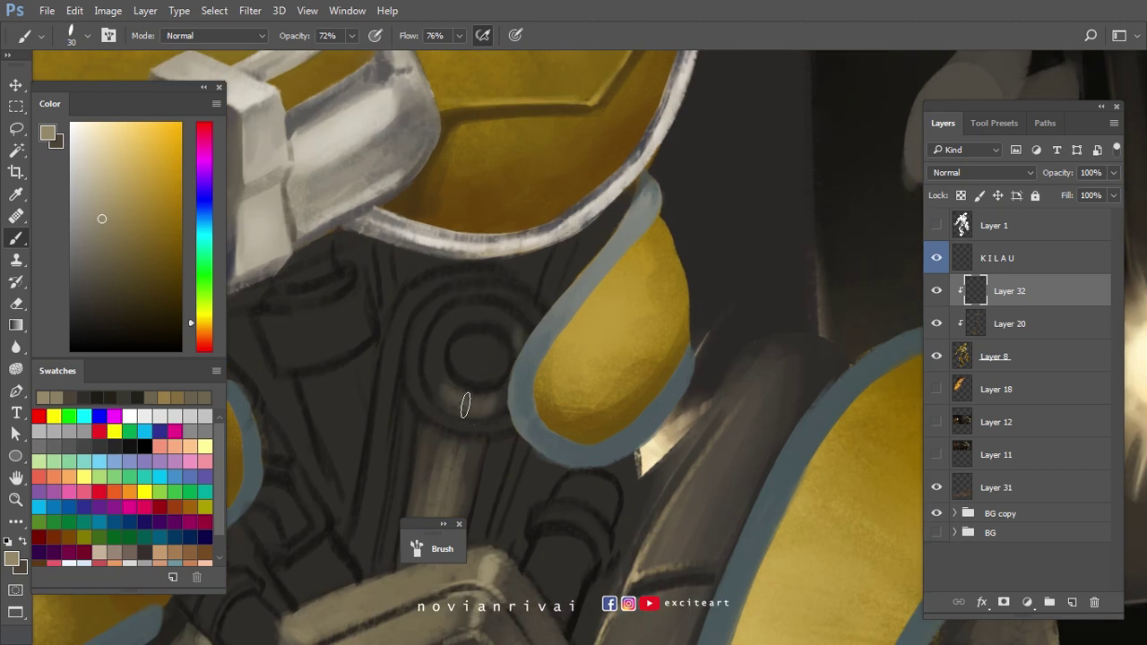
alt+click(448, 420)
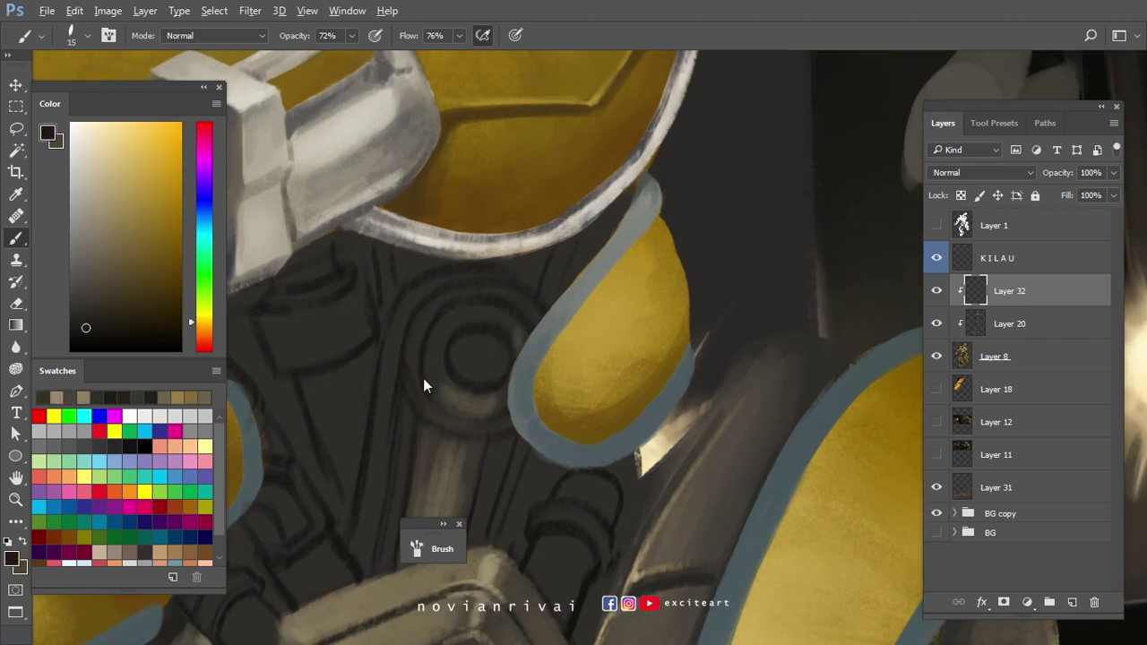
drag(408, 382, 405, 337)
alt+click(555, 371)
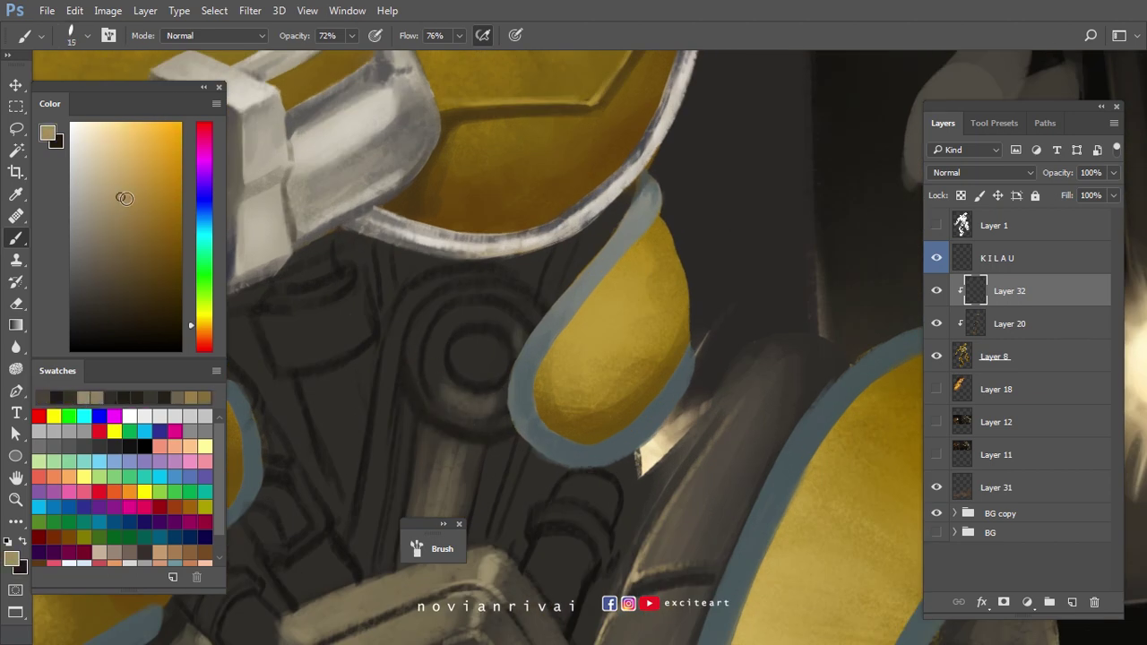
alt+click(446, 397)
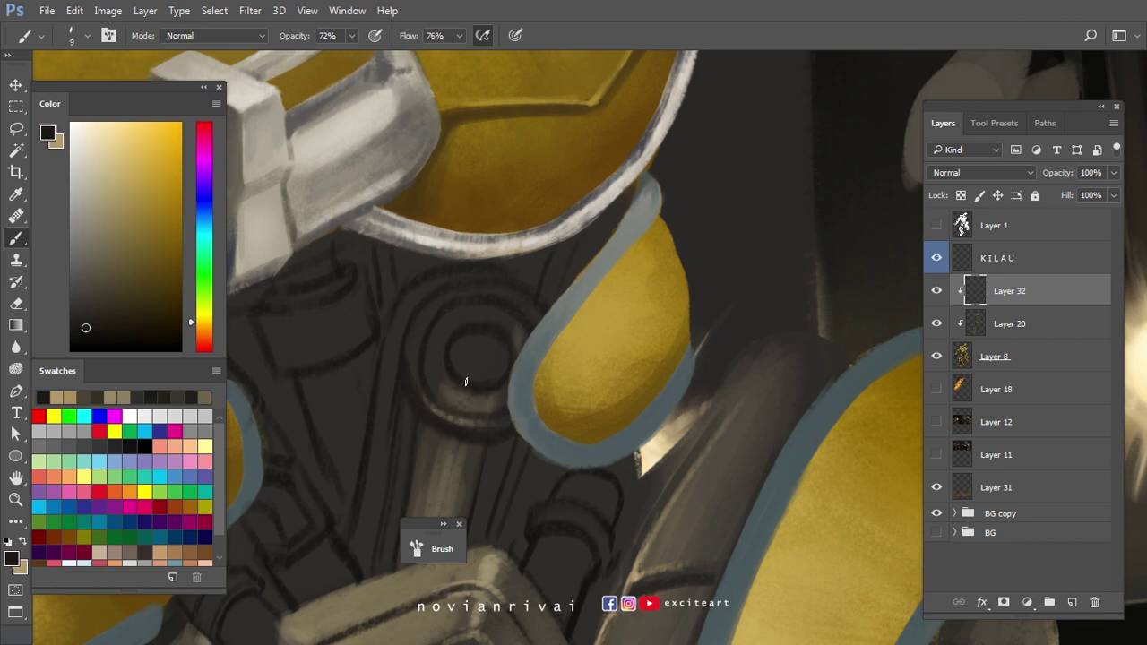
Add thin light tan highlights to the ring joint's rims and brighten the rod below it.
key(x)
drag(470, 386, 501, 346)
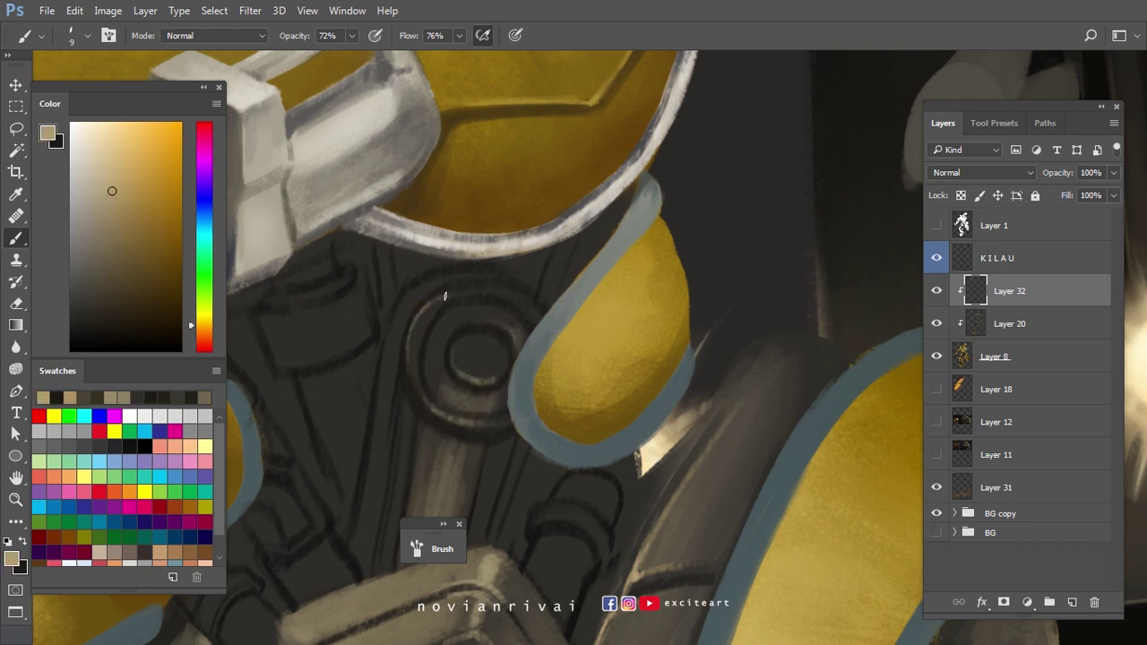
scroll(459, 298, down, 2)
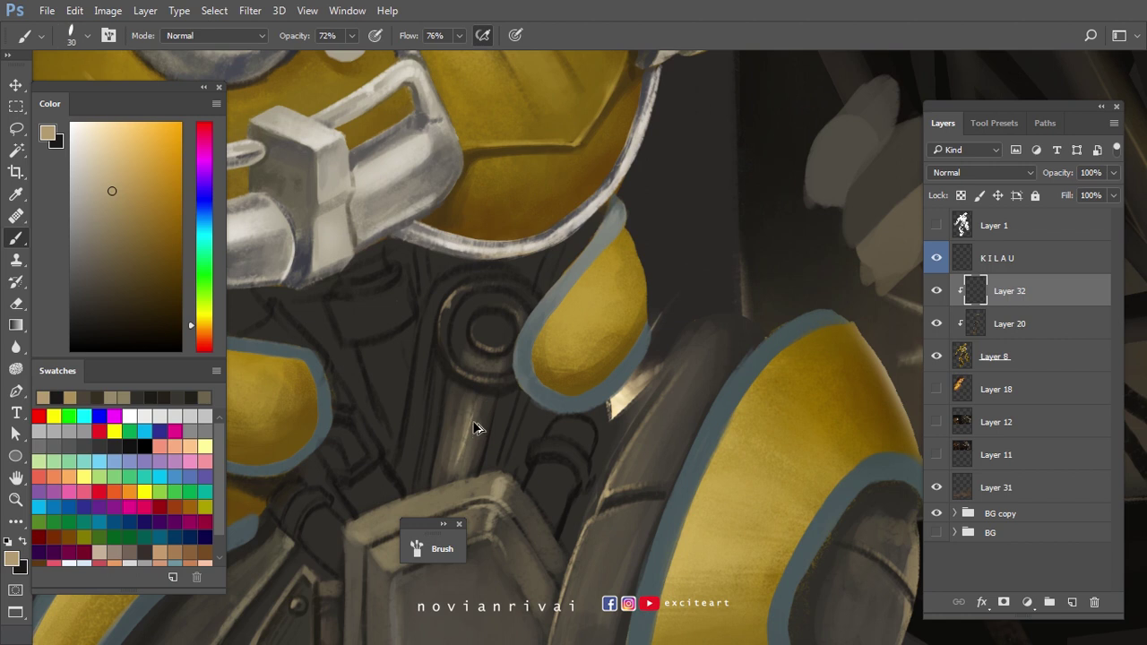
Paint the long strut beside the ring joint in brown-grey, with darker brown curving around the ring's upper edge.
key(x)
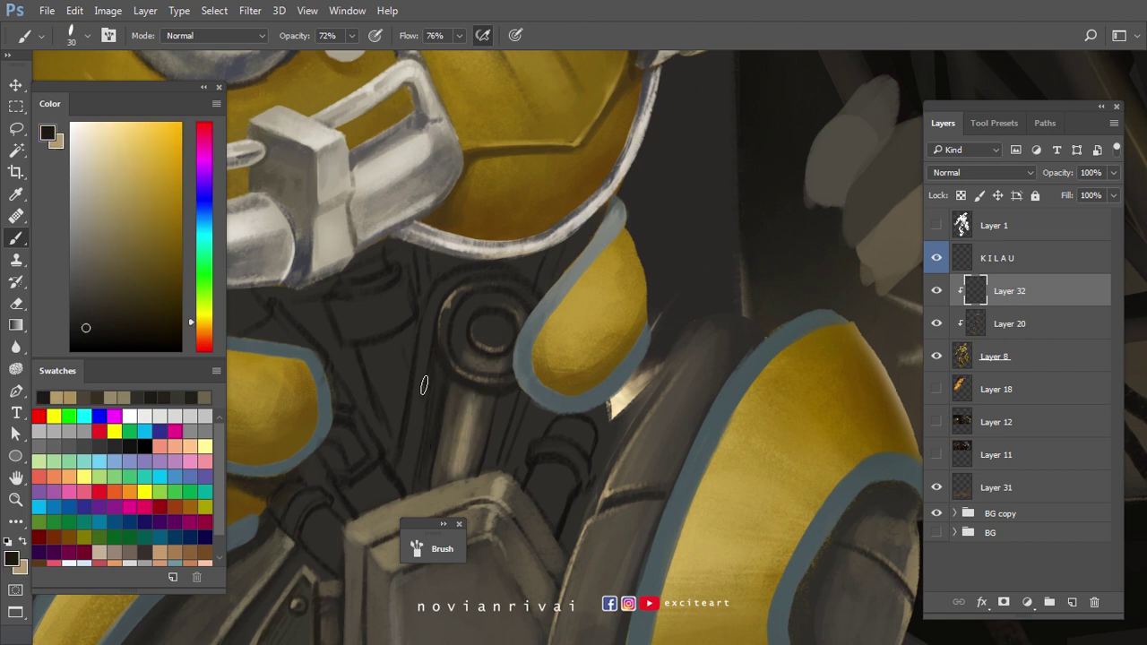
key(bracketright)
alt+click(416, 350)
mouse_move(423, 334)
mouse_down()
mouse_move(414, 441)
mouse_move(414, 383)
mouse_up()
alt+click(414, 422)
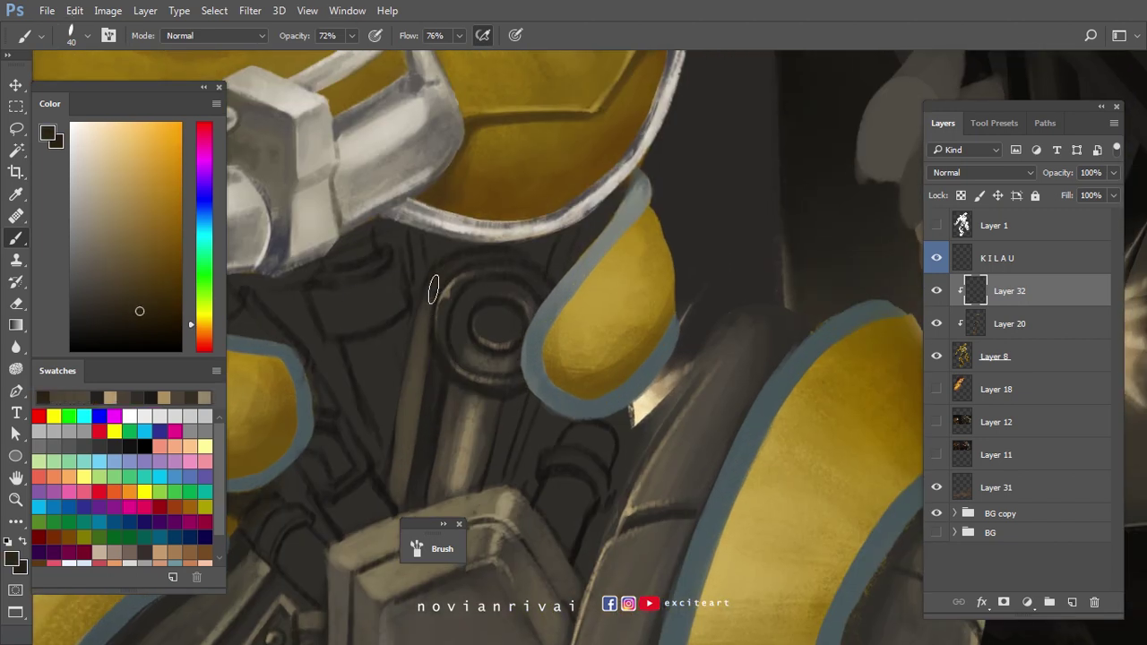
alt+click(397, 351)
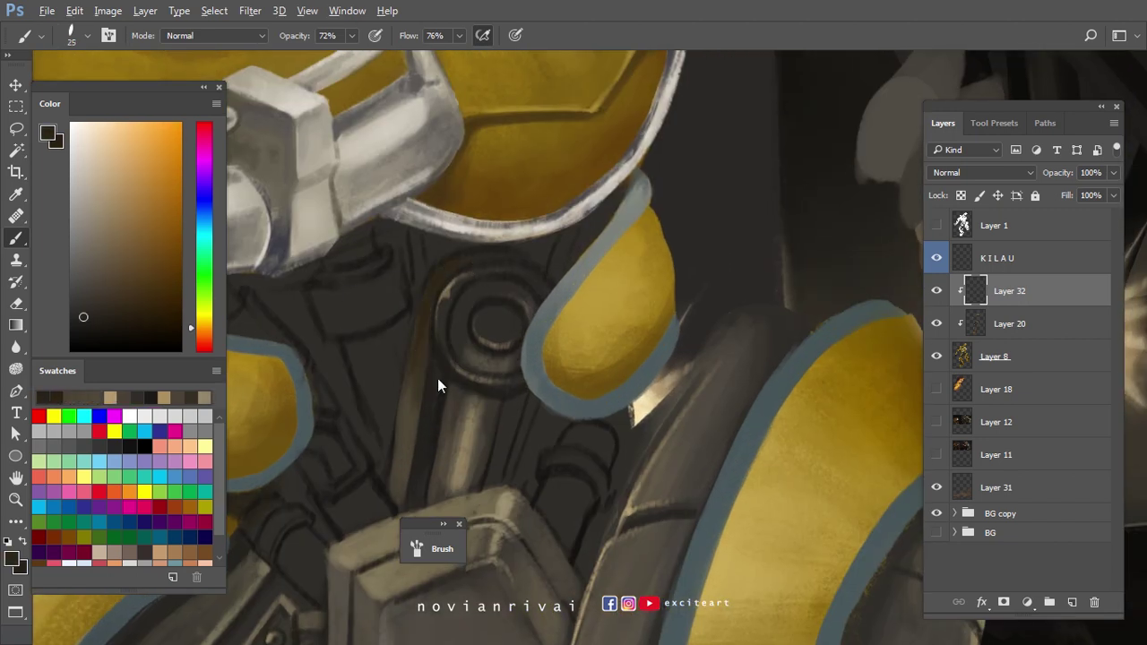
scroll(480, 392, down, 1)
key(ctrl+Tab)
key(ctrl+Tab)
Lasso the rod below the ring joint and paint the selected area near-black.
key(l)
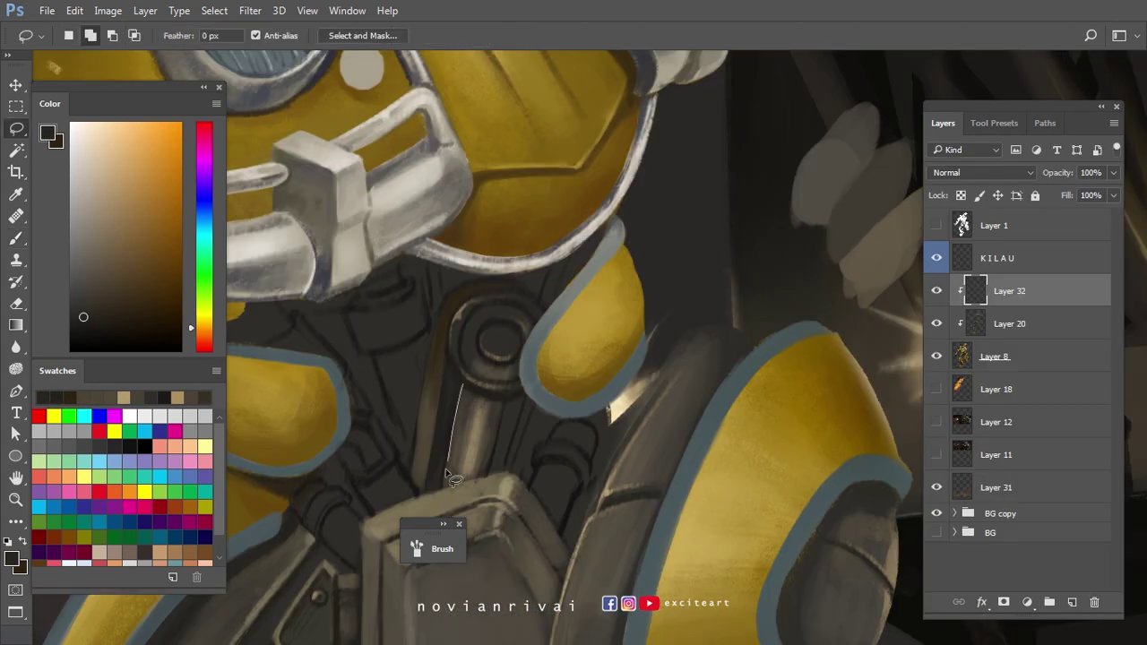
drag(509, 415, 508, 407)
scroll(508, 408, up, 1)
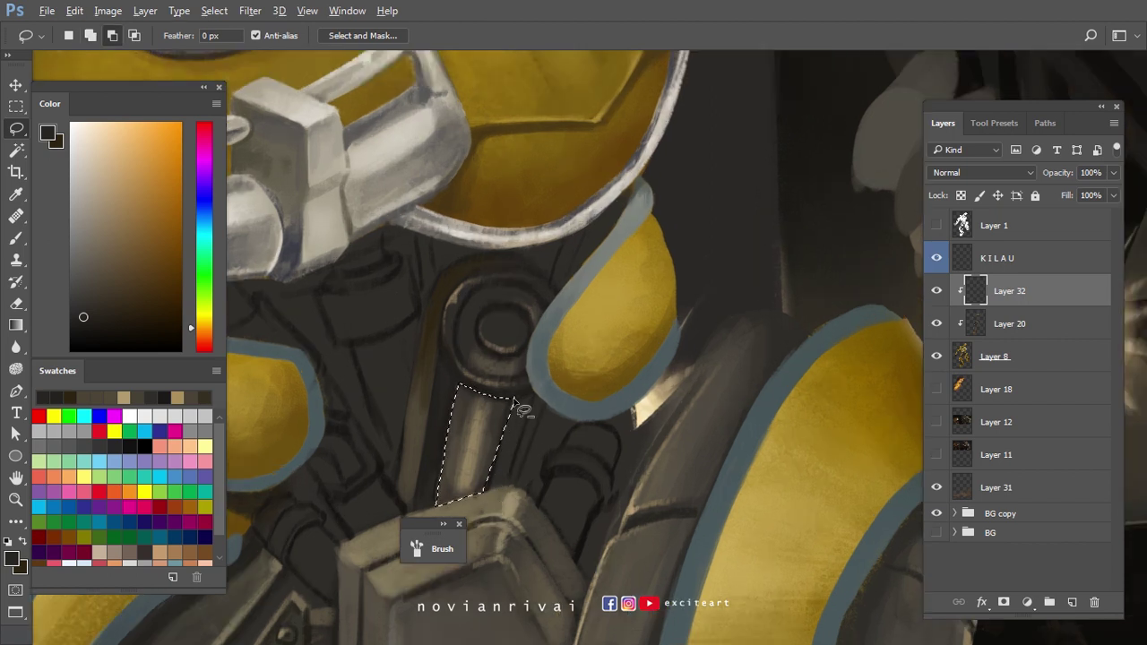
scroll(518, 410, up, 1)
key(b)
alt+click(421, 383)
drag(484, 287, 525, 328)
scroll(525, 329, up, 1)
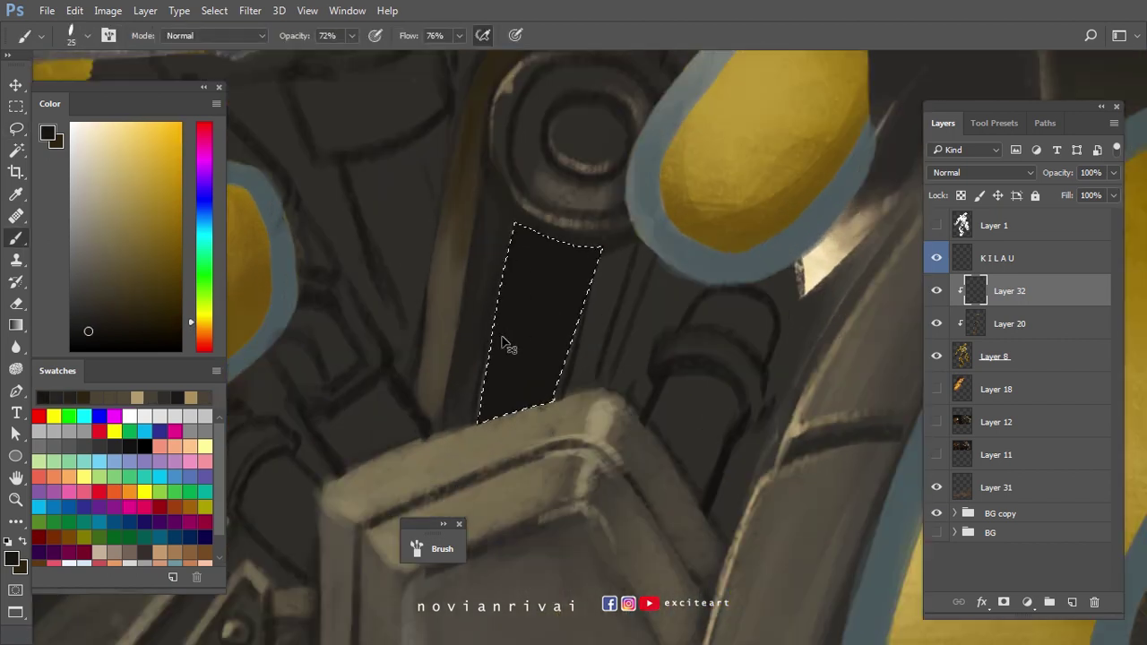
Clear the selection and paint soft brown shading along the near-black rod and its adjacent strut.
alt+click(574, 339)
scroll(532, 346, up, 2)
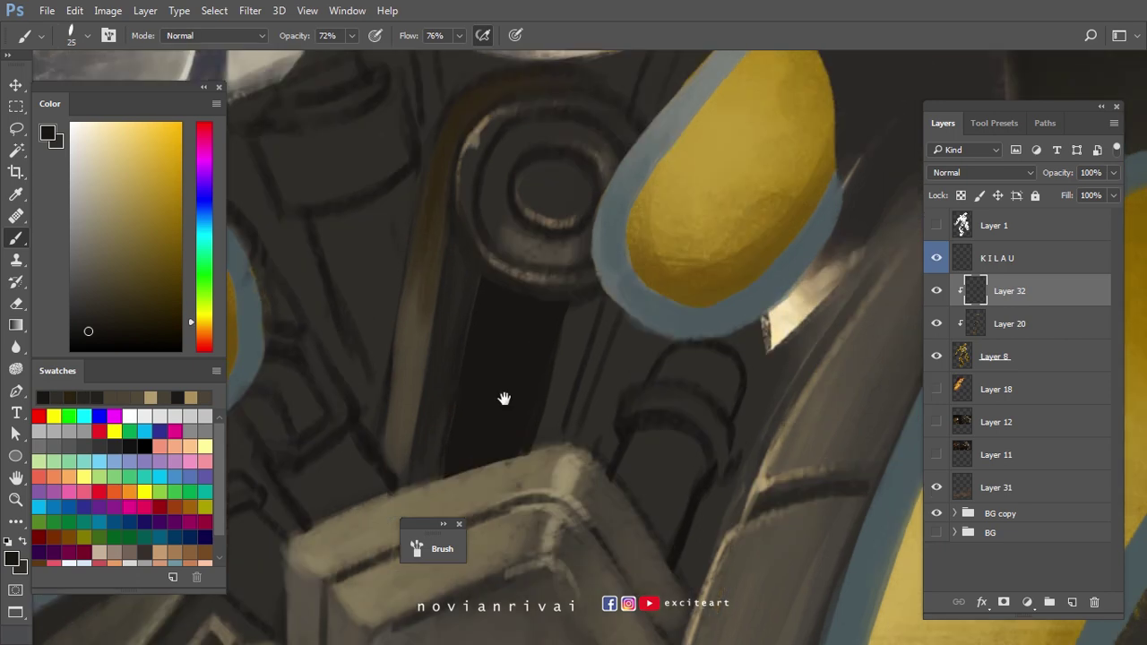
alt+click(551, 426)
key(bracketright)
alt+click(556, 381)
mouse_move(528, 323)
mouse_down()
mouse_move(523, 415)
mouse_move(497, 440)
mouse_up()
alt+click(504, 448)
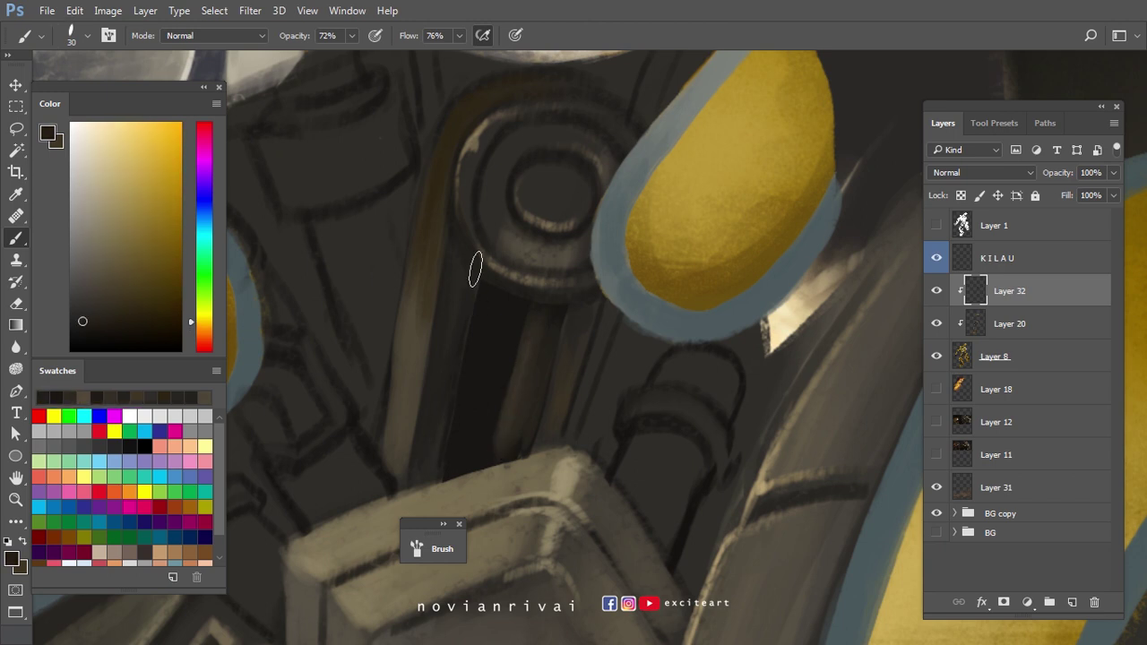
At 100% brush opacity and flow, paint a thin tan toothed outline along both sides of the near-black rod below the ring joint.
alt+click(435, 409)
key(bracketleft)
key(bracketleft)
key(bracketleft)
key(bracketleft)
key(bracketleft)
key(ctrl+minus)
key(ctrl+minus)
mouse_move(365, 321)
mouse_down()
mouse_move(474, 326)
mouse_move(505, 349)
mouse_up()
key(0)
alt+click(475, 298)
mouse_move(484, 246)
mouse_down()
mouse_move(462, 315)
mouse_move(466, 394)
mouse_move(466, 323)
mouse_up()
drag(461, 368, 444, 448)
key(ctrl+minus)
key(ctrl+plus)
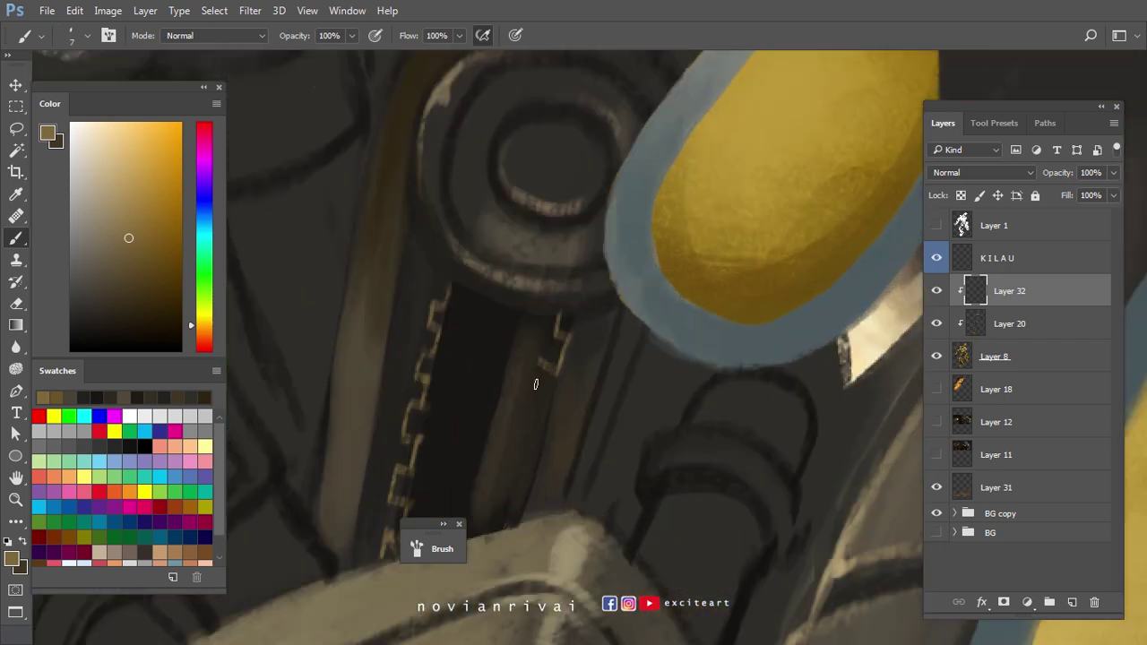
Complete the toothed outline on the rod's plate-facing side and fill between its teeth with gold-brown coil-like blocks and near-black gaps.
drag(554, 374, 573, 312)
mouse_move(564, 351)
mouse_down()
mouse_move(550, 425)
mouse_move(543, 380)
mouse_up()
mouse_move(542, 309)
mouse_down()
mouse_move(519, 330)
mouse_move(564, 292)
mouse_move(513, 300)
mouse_move(520, 359)
mouse_move(555, 322)
mouse_move(528, 361)
mouse_move(534, 353)
mouse_move(496, 360)
mouse_move(524, 366)
mouse_move(532, 351)
mouse_move(515, 405)
mouse_up()
alt+click(545, 325)
key(x)
key(x)
scroll(507, 345, down, 1)
key(x)
key(x)
key(x)
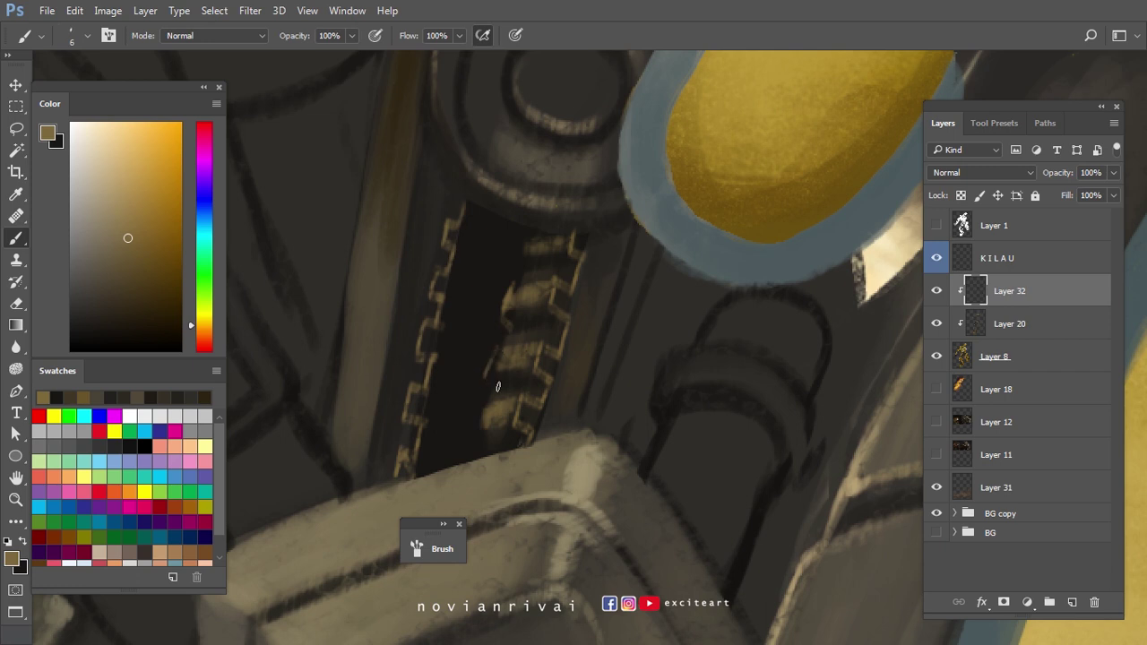
scroll(537, 269, down, 2)
scroll(574, 268, up, 2)
Shade the recess and the outer wall beside the toothed outline with near-black and dark brown tones.
key(x)
key(bracketright)
key(bracketright)
key(bracketright)
key(bracketright)
key(bracketright)
scroll(539, 347, down, 2)
scroll(502, 313, up, 2)
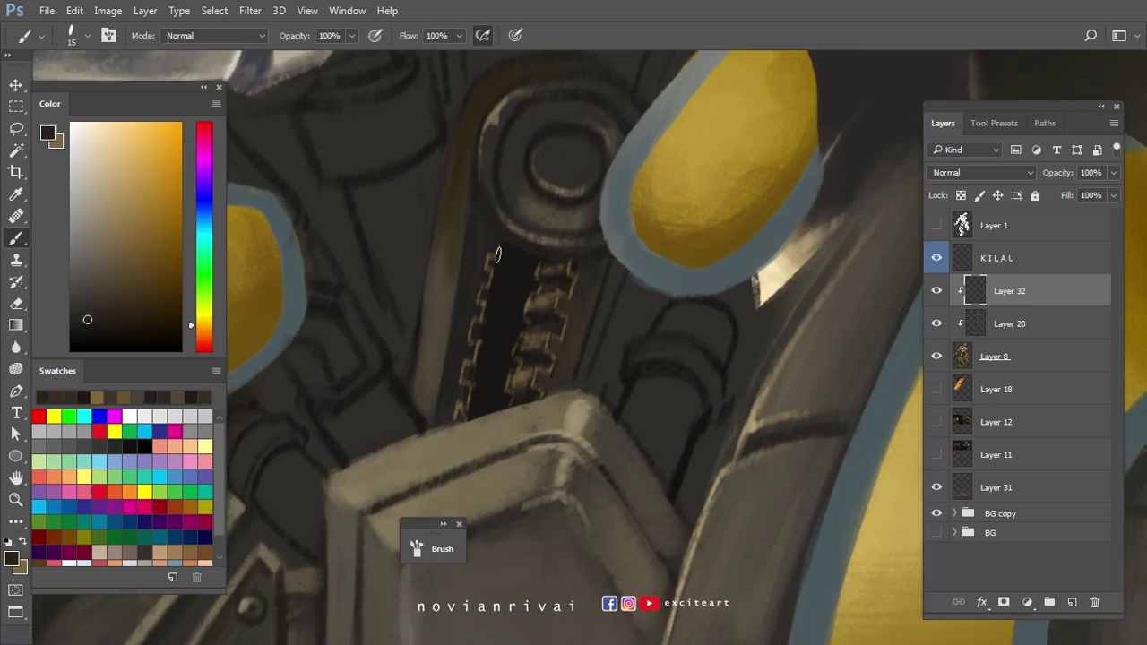
alt+click(481, 287)
alt+click(484, 274)
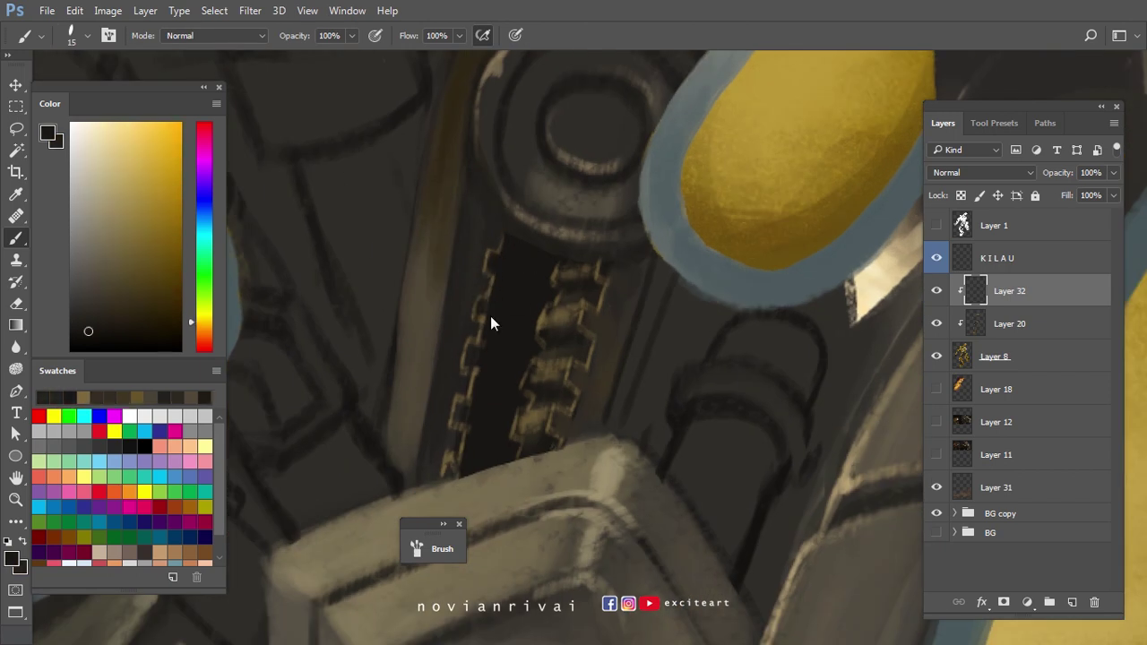
drag(464, 332, 464, 375)
scroll(484, 375, down, 1)
alt+click(506, 301)
alt+click(456, 335)
alt+click(468, 321)
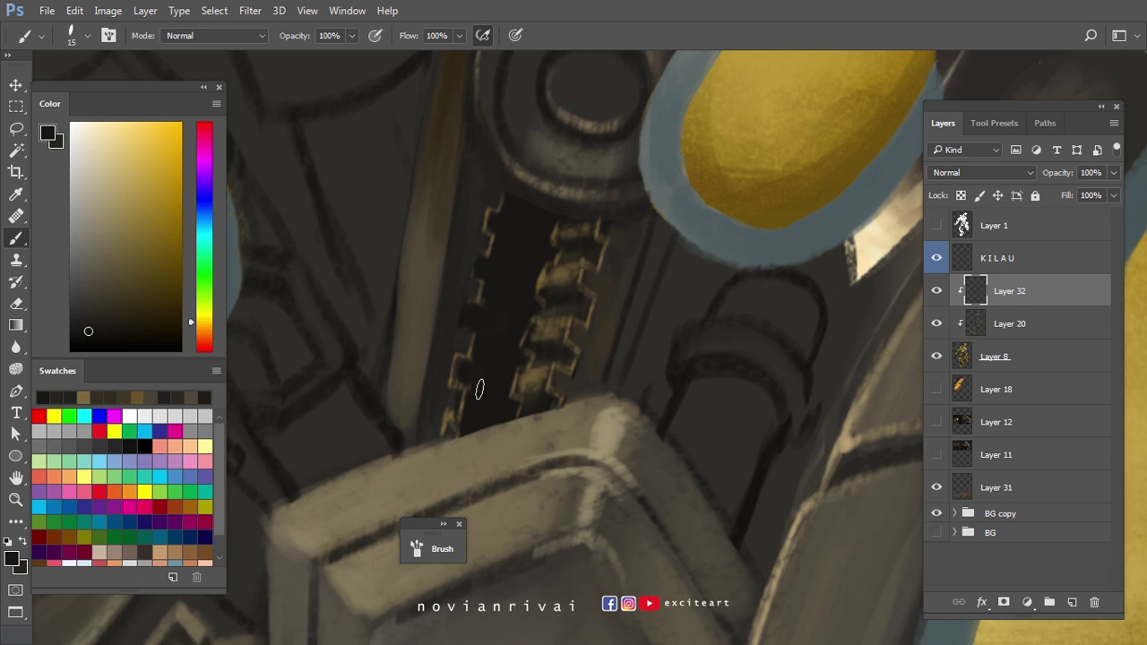
Blend brown-grey tones on the long strut beside the toothed rod and add a thin tan highlight along its inner edge.
alt+click(457, 425)
alt+click(440, 317)
alt+click(439, 285)
alt+click(426, 370)
key(bracketleft)
key(bracketleft)
alt+click(447, 273)
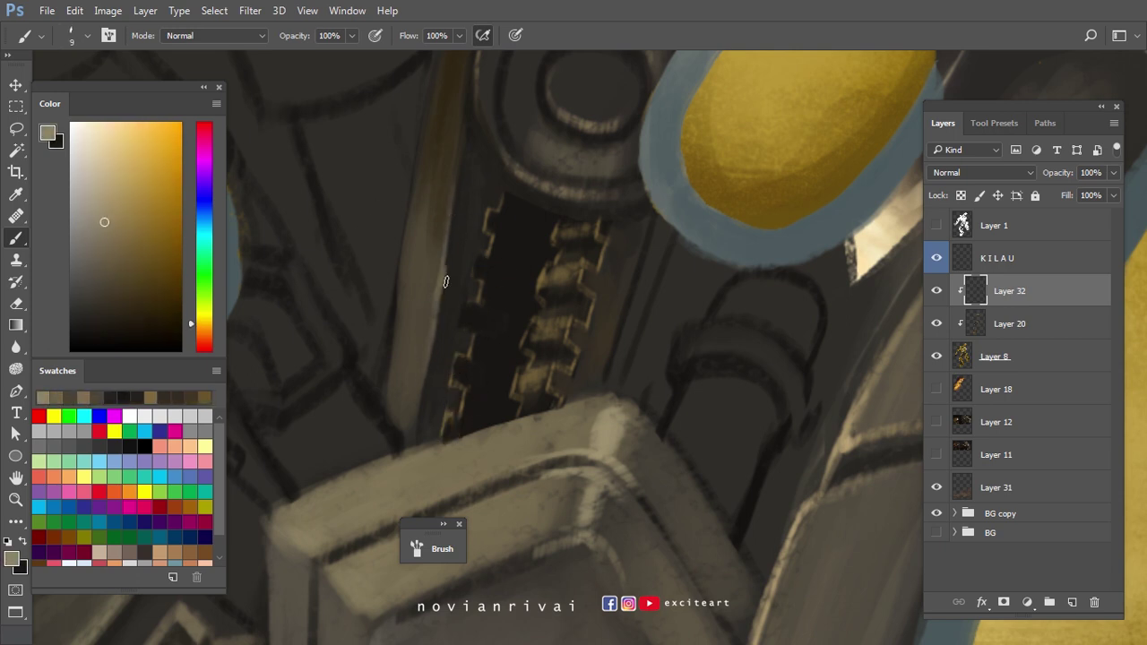
alt+click(441, 278)
Extend the thin tan rim highlight up the long strut and around its curved upper end.
scroll(410, 354, down, 3)
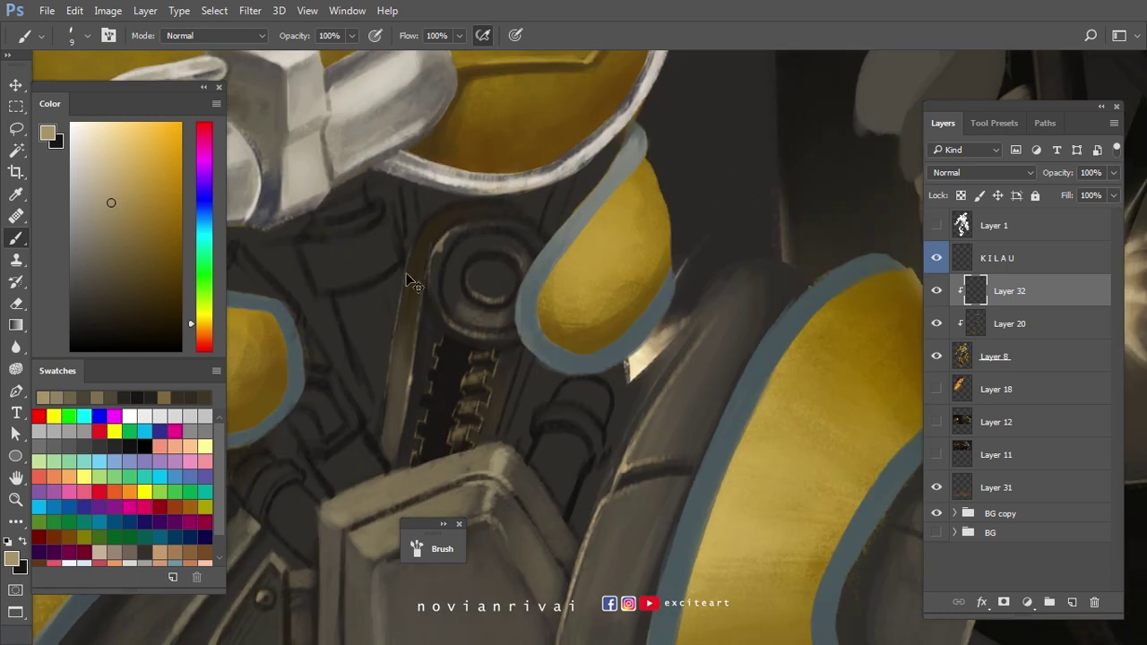
scroll(426, 226, up, 1)
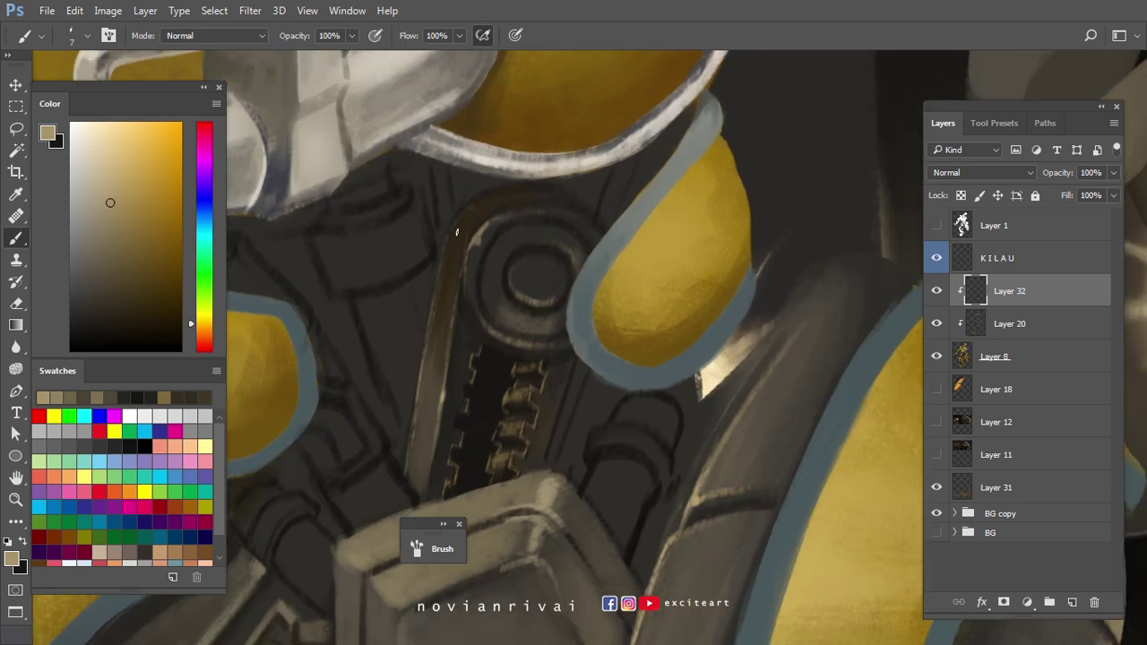
drag(464, 226, 469, 192)
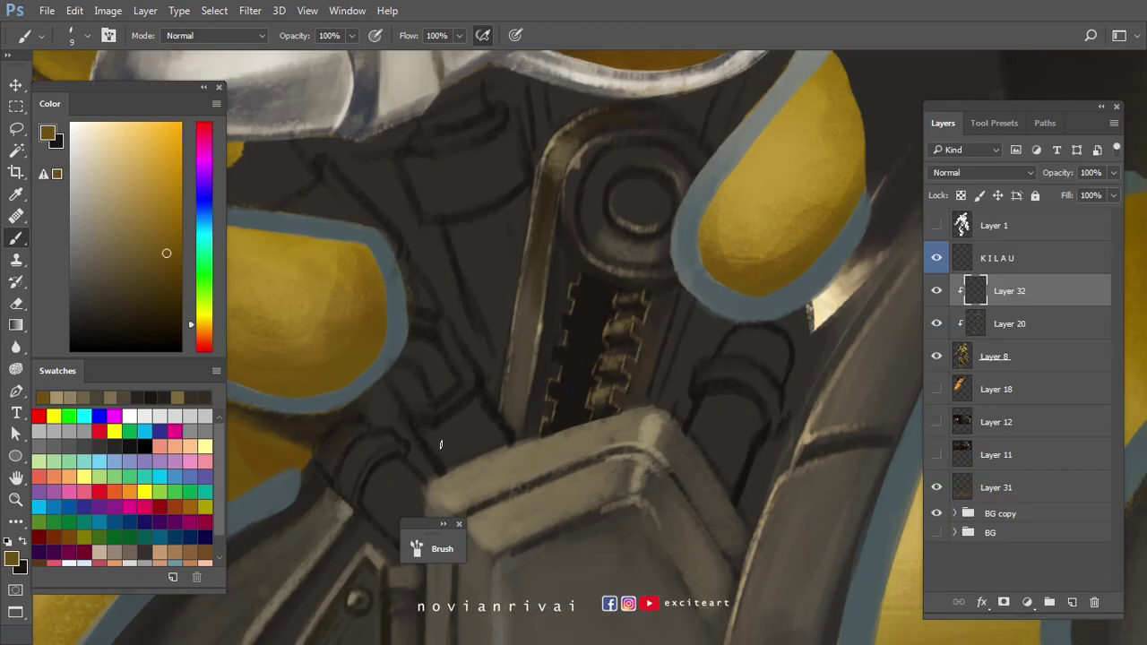
Paint a shiny gold ball joint between the foot of the long strut and the hexagonal plate's upper corner.
key(bracketright)
key(bracketright)
key(bracketright)
drag(441, 459, 471, 417)
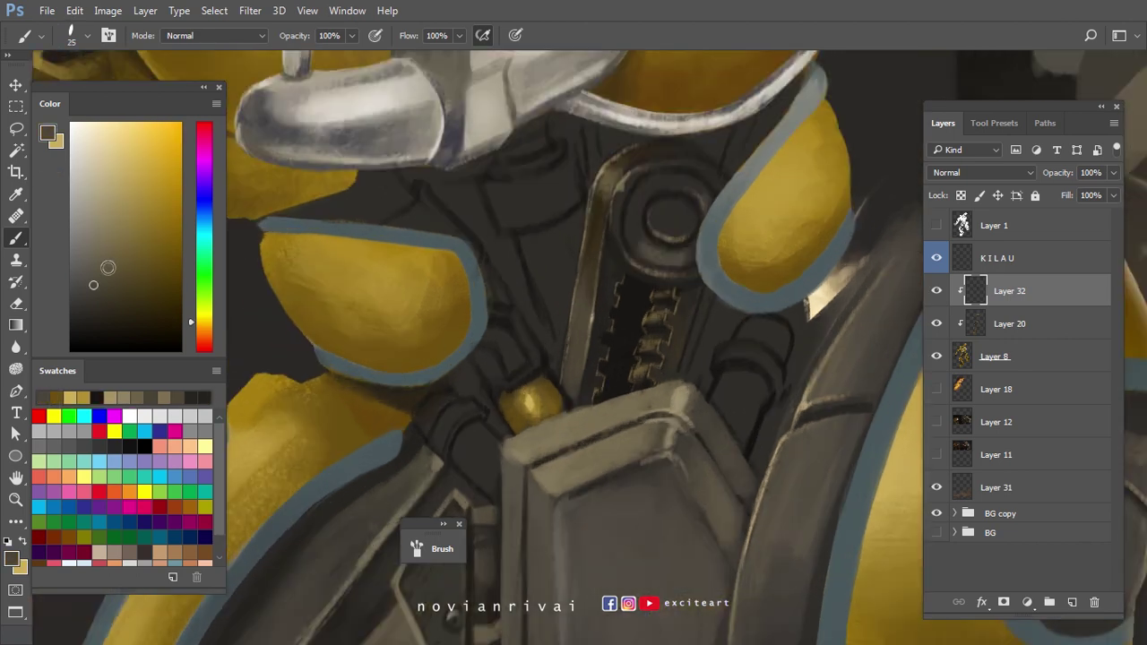
Paint the U-shaped bracket above the gold ball in olive-grey with a light grey highlight at its centre.
mouse_move(484, 381)
mouse_down()
mouse_move(508, 368)
mouse_move(496, 380)
mouse_up()
alt+click(504, 371)
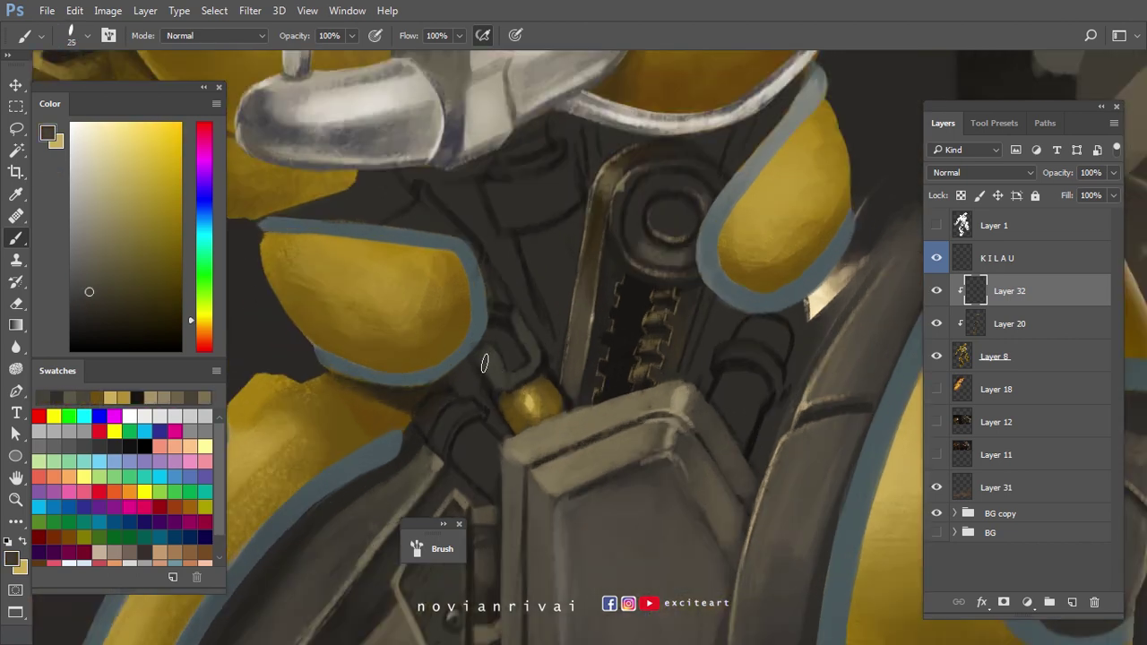
alt+click(495, 374)
alt+click(505, 341)
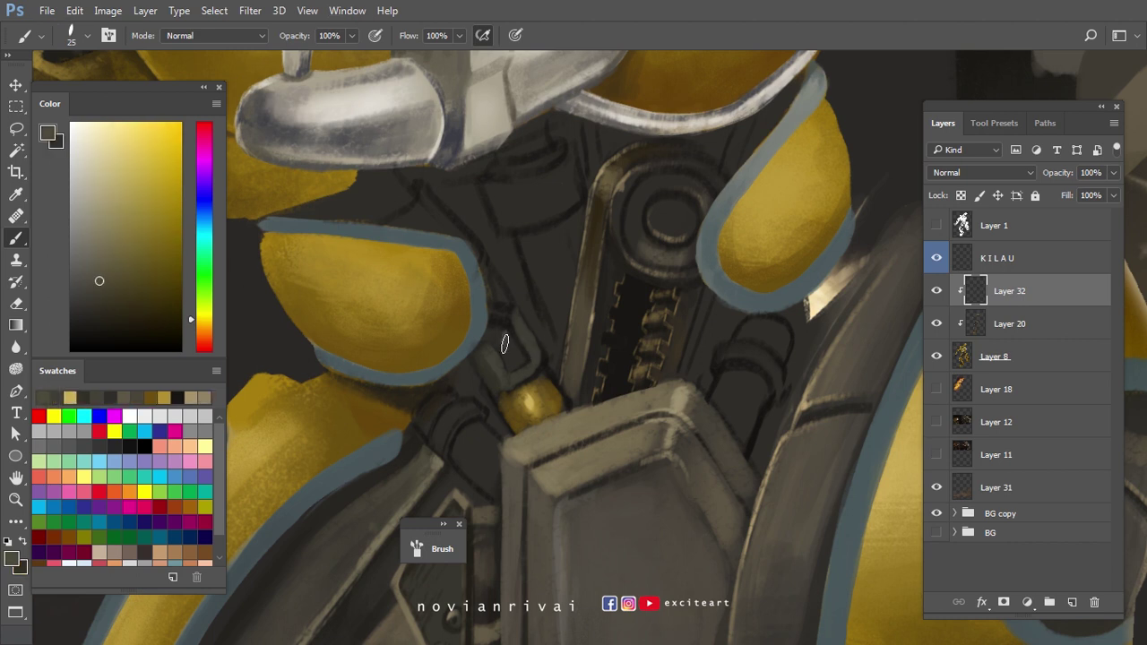
alt+click(506, 334)
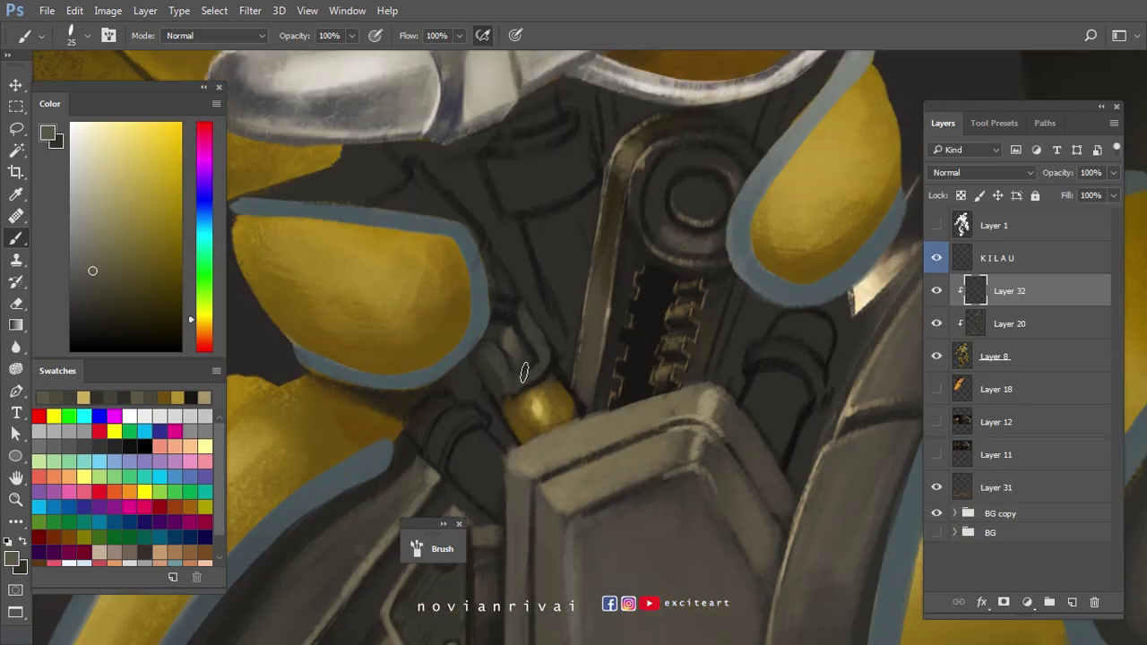
alt+click(520, 329)
Paint a curved grey collar on the pipe below the gold ball and add light tan-grey highlights to it.
alt+click(461, 335)
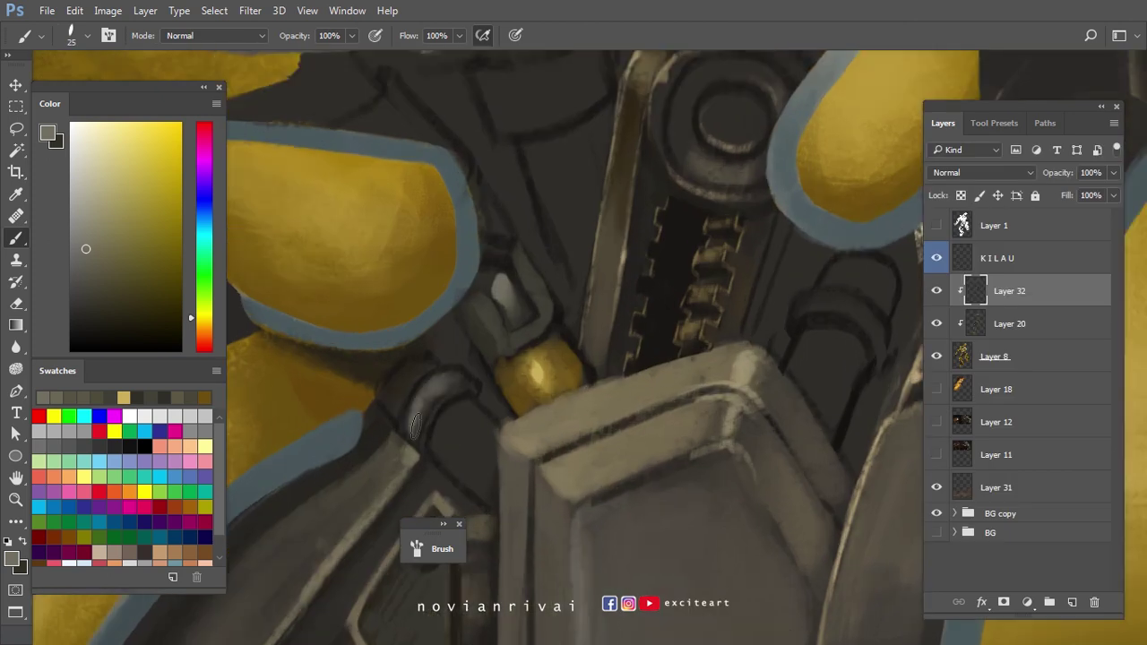
mouse_move(415, 426)
mouse_down()
mouse_move(441, 391)
mouse_move(425, 388)
mouse_up()
alt+click(448, 394)
key(bracketleft)
key(bracketleft)
key(bracketleft)
alt+click(475, 389)
alt+click(422, 400)
alt+click(427, 386)
key(bracketleft)
key(bracketleft)
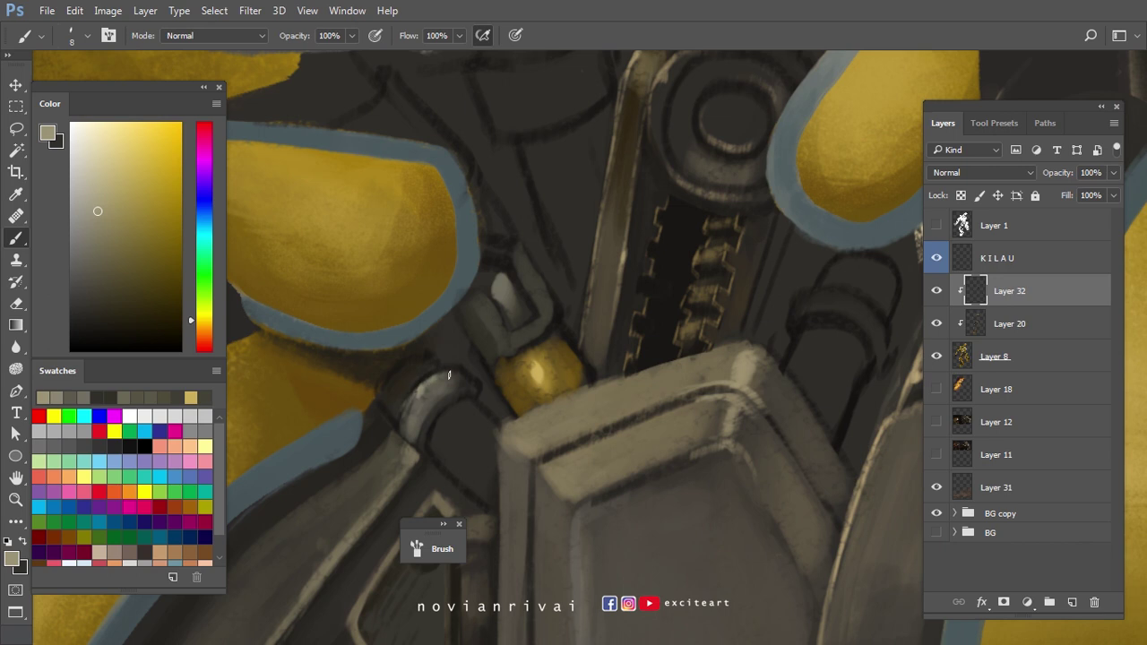
Shade the pipe below the collar and the matching pipe across the hexagonal plate in dark brown and near-black.
alt+click(447, 437)
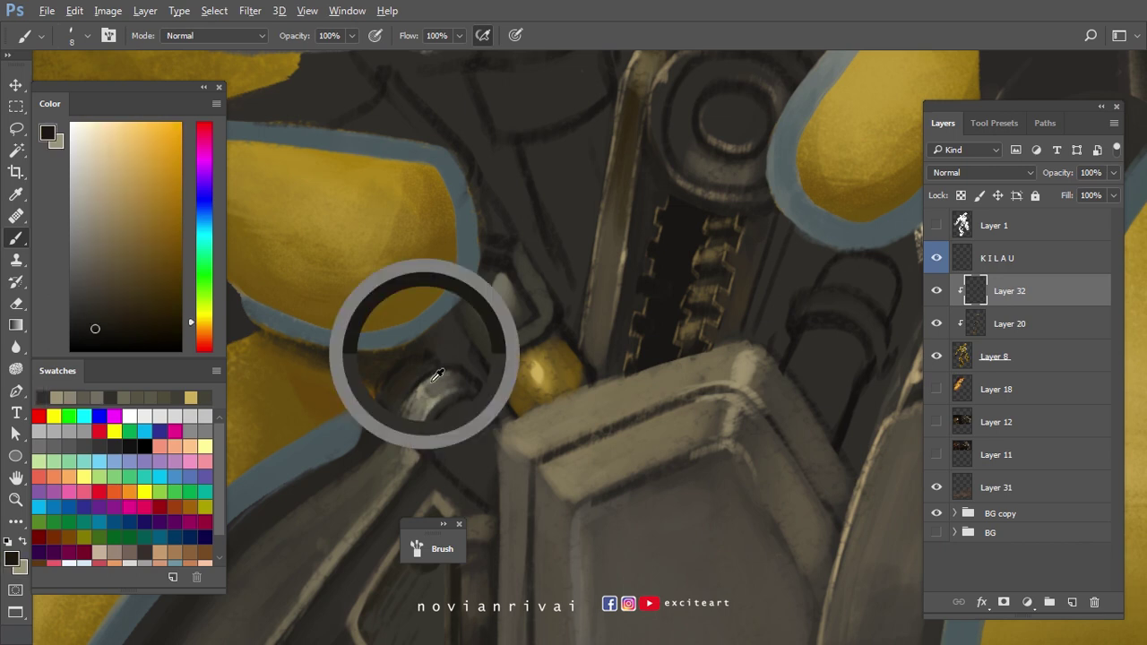
key(bracketright)
key(bracketright)
key(bracketright)
key(bracketright)
key(bracketright)
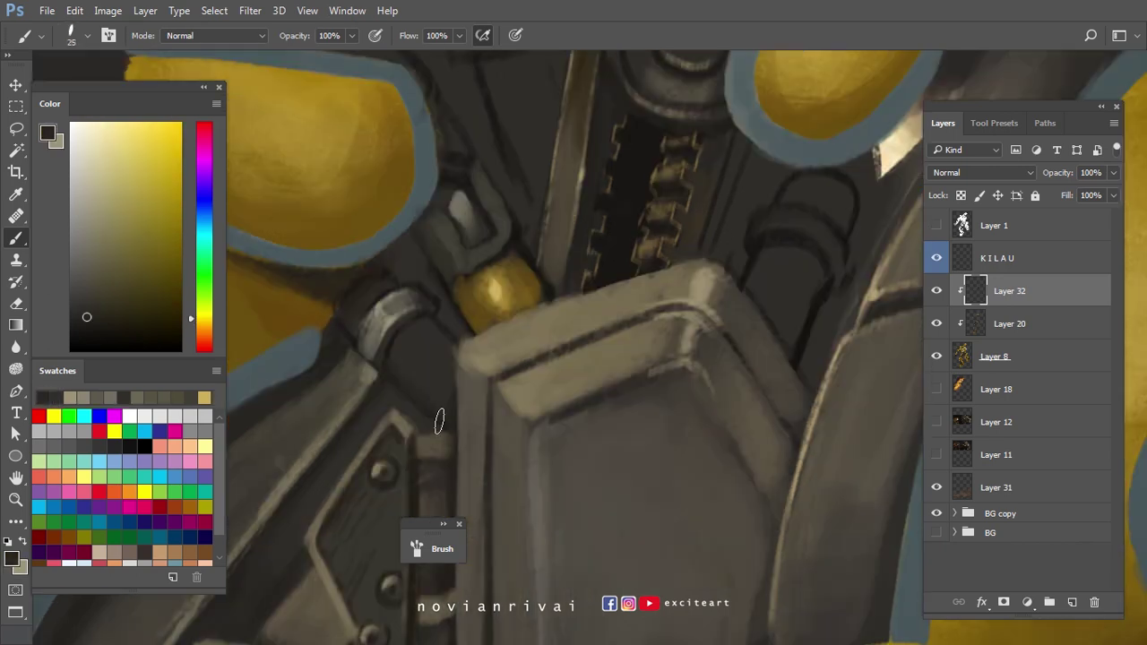
alt+click(404, 333)
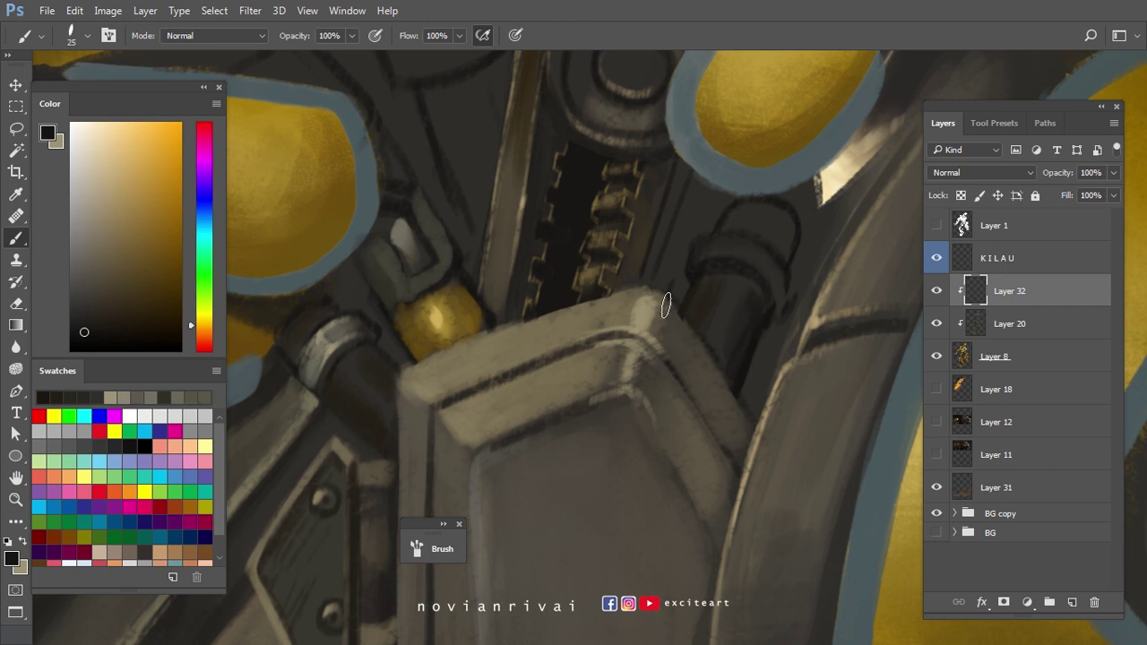
Paint a curved grey collar around the dark pipe beneath the blue-edged yellow plate, matching the collar on the opposite pipe.
alt+click(327, 341)
click(98, 286)
alt+click(721, 296)
mouse_move(692, 262)
mouse_down()
mouse_move(697, 240)
mouse_move(725, 240)
mouse_up()
alt+click(338, 350)
key(bracketleft)
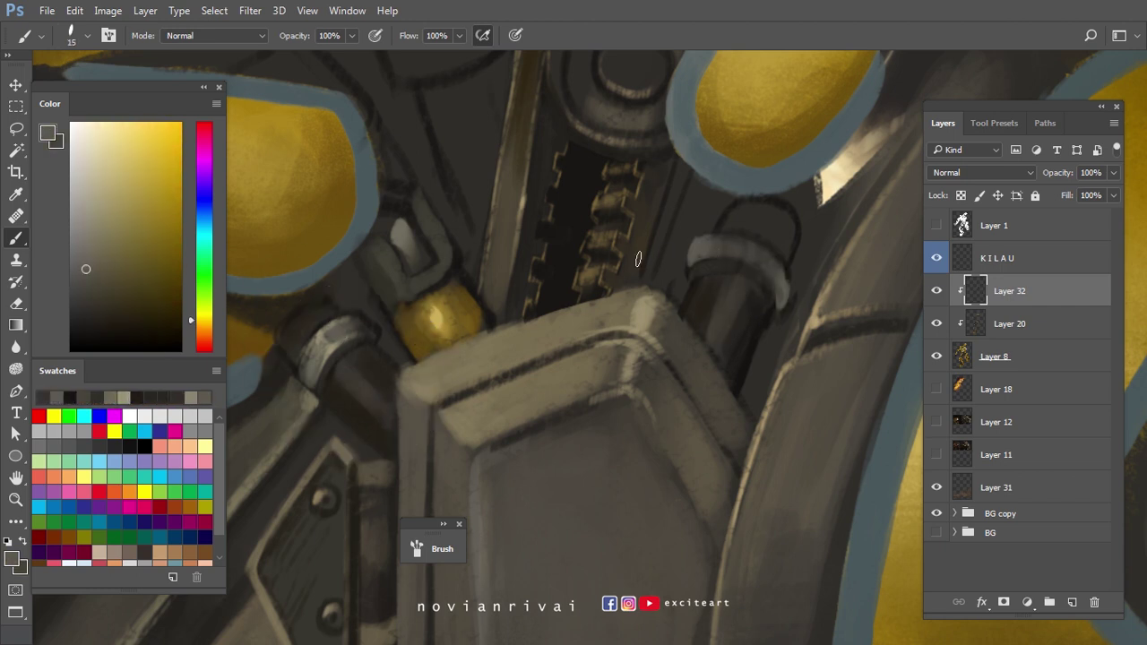
Add lighter grey highlights along the new collar's rim and refine its edge against the dark pipe.
alt+click(698, 249)
alt+click(697, 245)
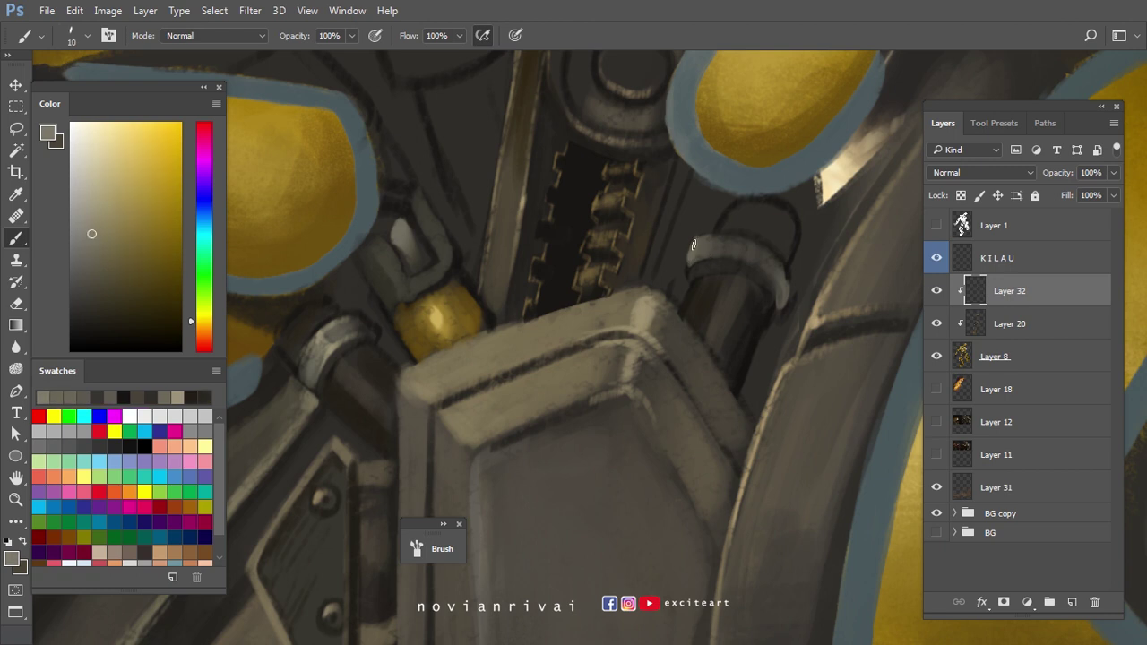
alt+click(781, 306)
alt+click(753, 285)
alt+click(717, 256)
key(bracketleft)
drag(724, 256, 767, 274)
alt+click(767, 266)
Fill the rounded pipe end above the collar with near-black and darken the shaft below it.
key(bracketright)
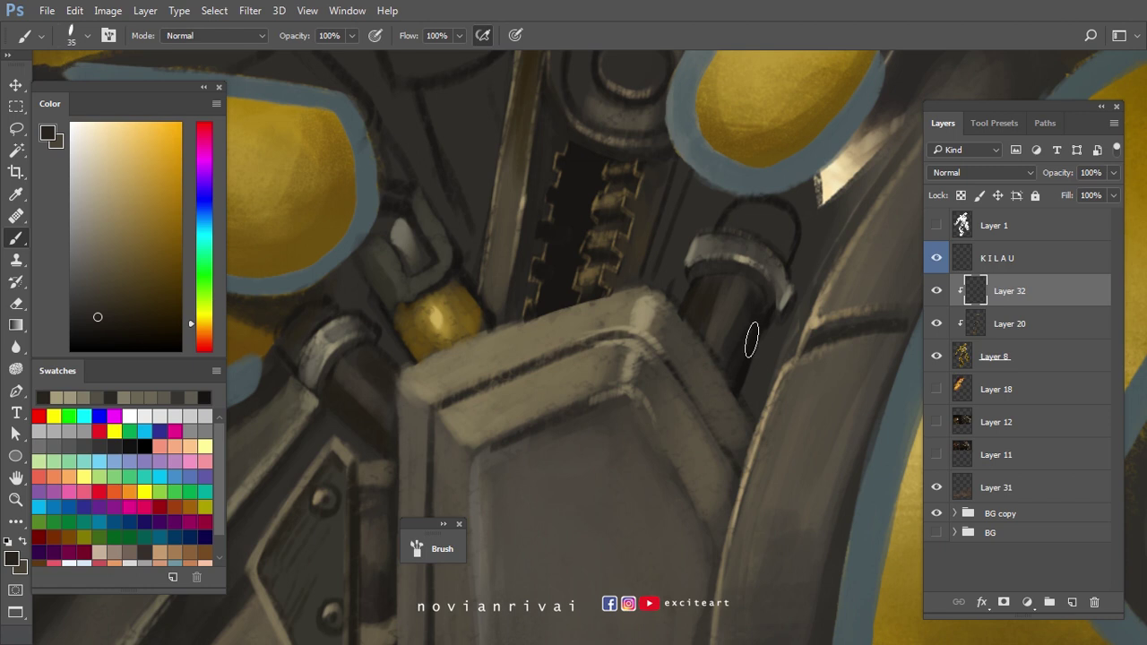
alt+click(741, 348)
key(bracketright)
key(bracketright)
key(bracketright)
alt+click(732, 306)
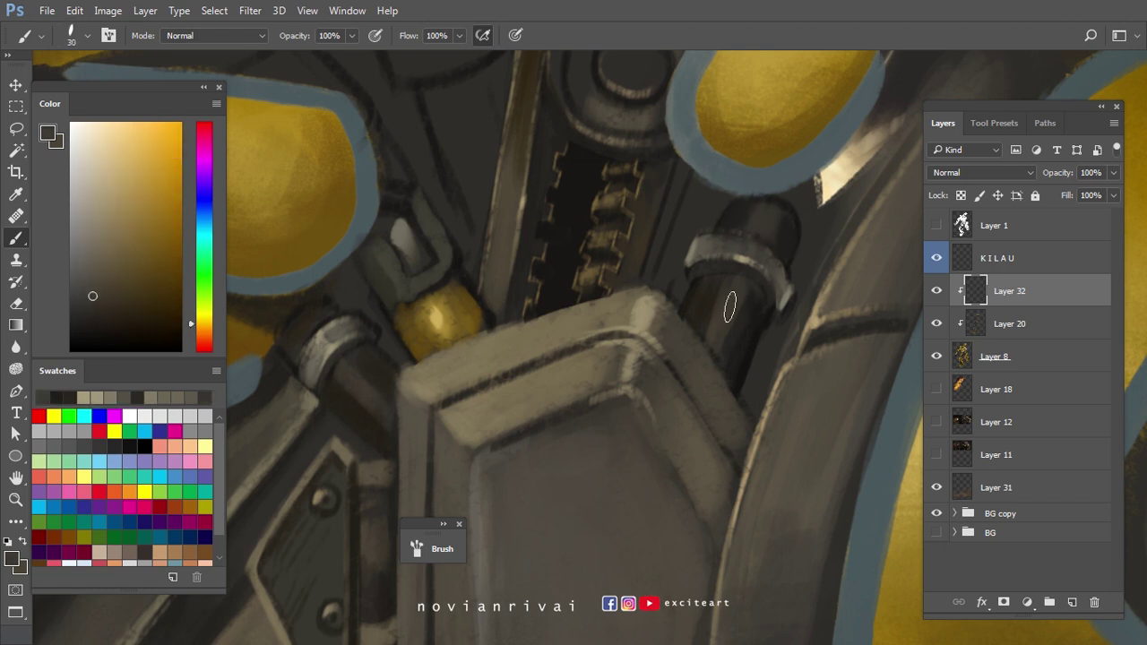
Blend grey tones on the pipe and collar, and add small bright tan glints to the collar's upper surface.
alt+click(749, 289)
alt+click(762, 250)
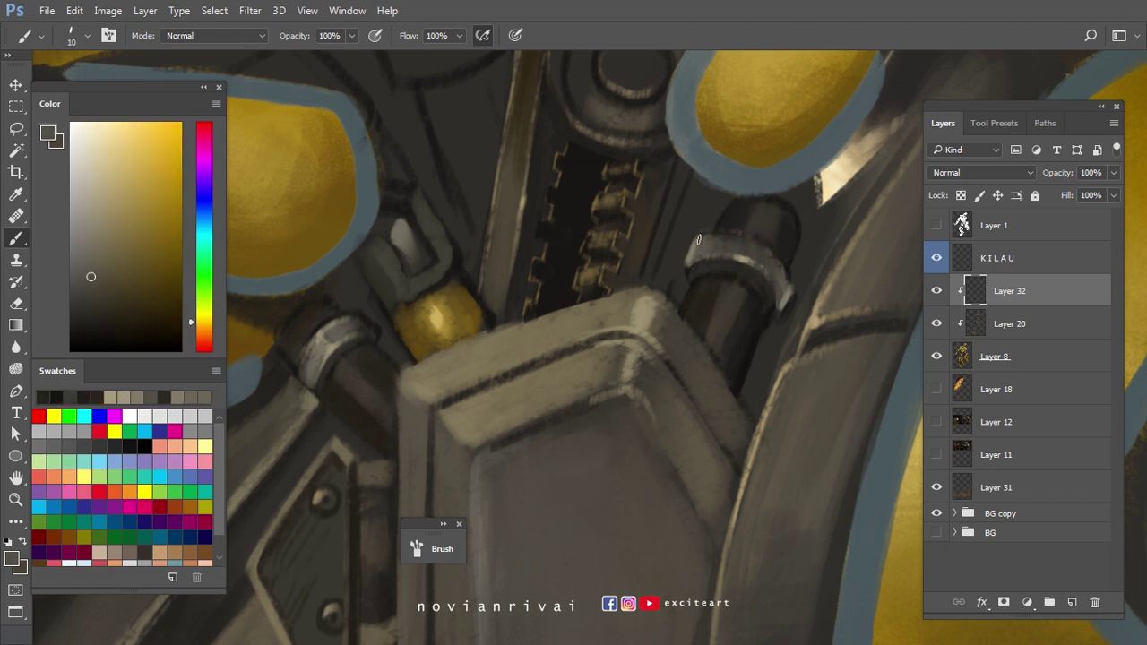
key(bracketleft)
key(bracketleft)
alt+click(723, 257)
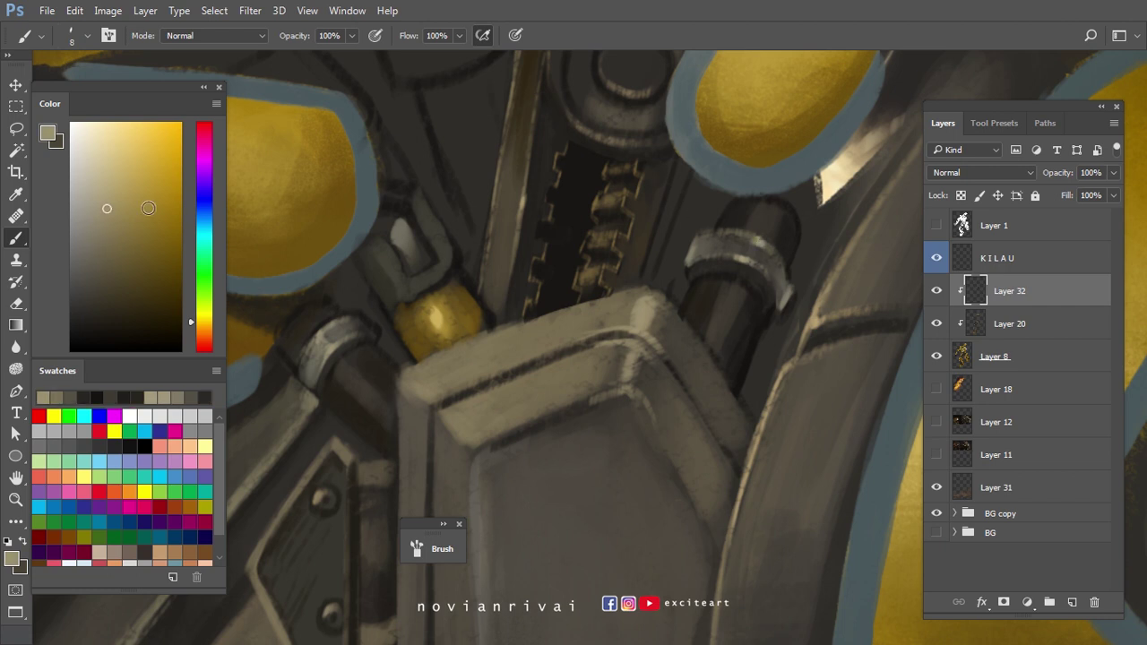
Darken the gap between the toothed rod and the collared pipe with a near-black brown.
scroll(692, 212, down, 3)
key(ctrl+Tab)
key(ctrl+Tab)
alt+click(581, 283)
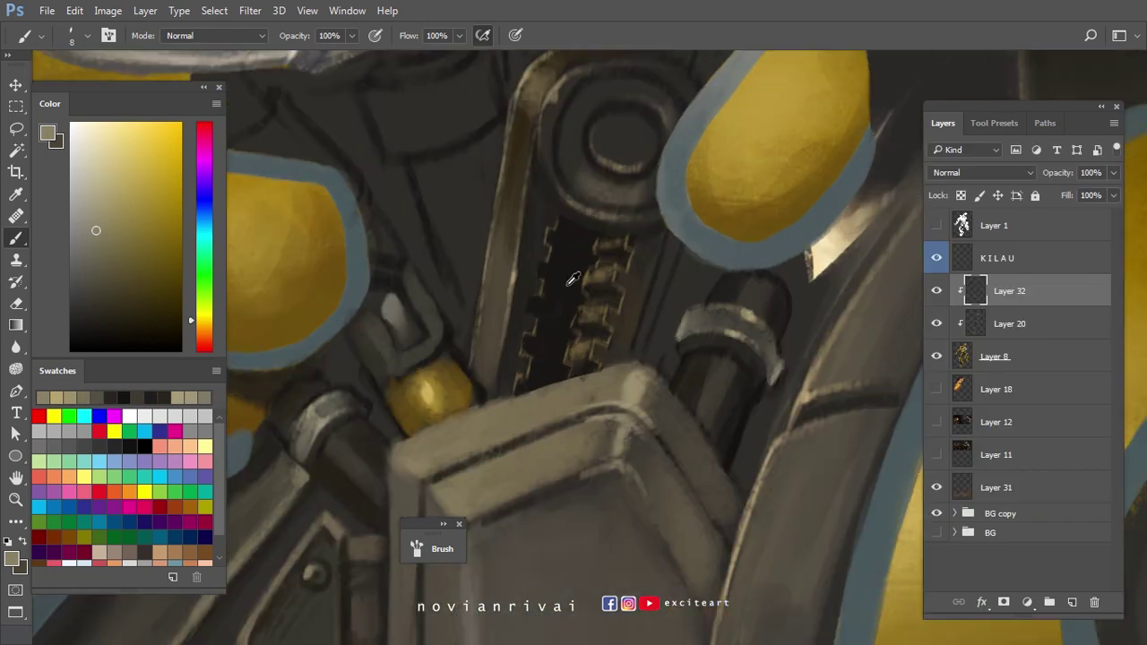
alt+click(661, 266)
key(bracketright)
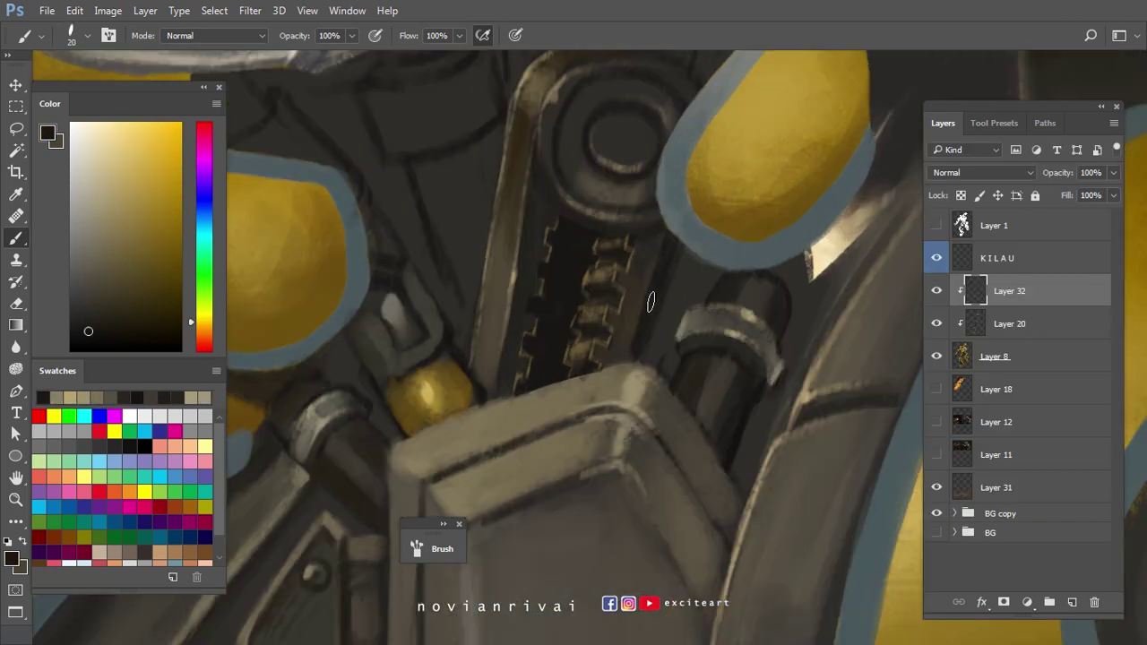
Brighten the hexagonal plate's upper corner and its inner bevel corner with light tan highlights.
alt+click(633, 372)
key(bracketright)
key(bracketright)
key(bracketright)
key(bracketright)
alt+click(637, 381)
scroll(593, 409, down, 2)
key(bracketright)
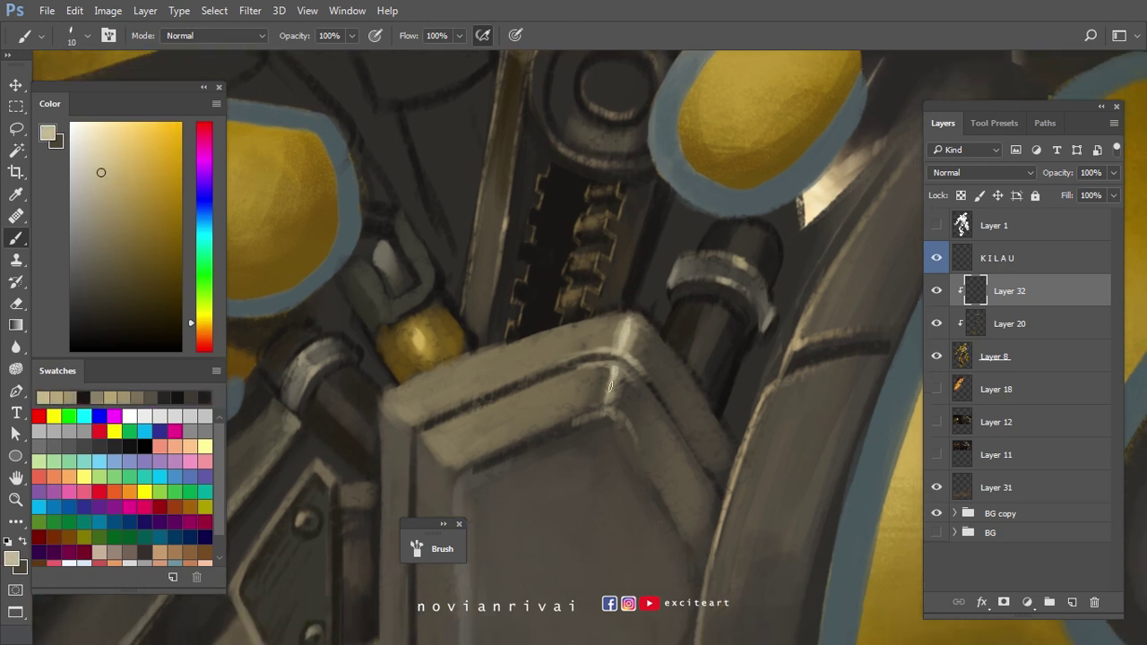
scroll(600, 409, down, 2)
alt+click(595, 384)
Rotate the canvas and smooth the dark brown-grey shading along the hexagonal plate's inner bevel beside the bright corner.
key(r)
mouse_move(594, 385)
mouse_down()
mouse_move(488, 354)
mouse_move(643, 345)
mouse_up()
key(bracketright)
key(bracketright)
alt+click(643, 345)
key(bracketright)
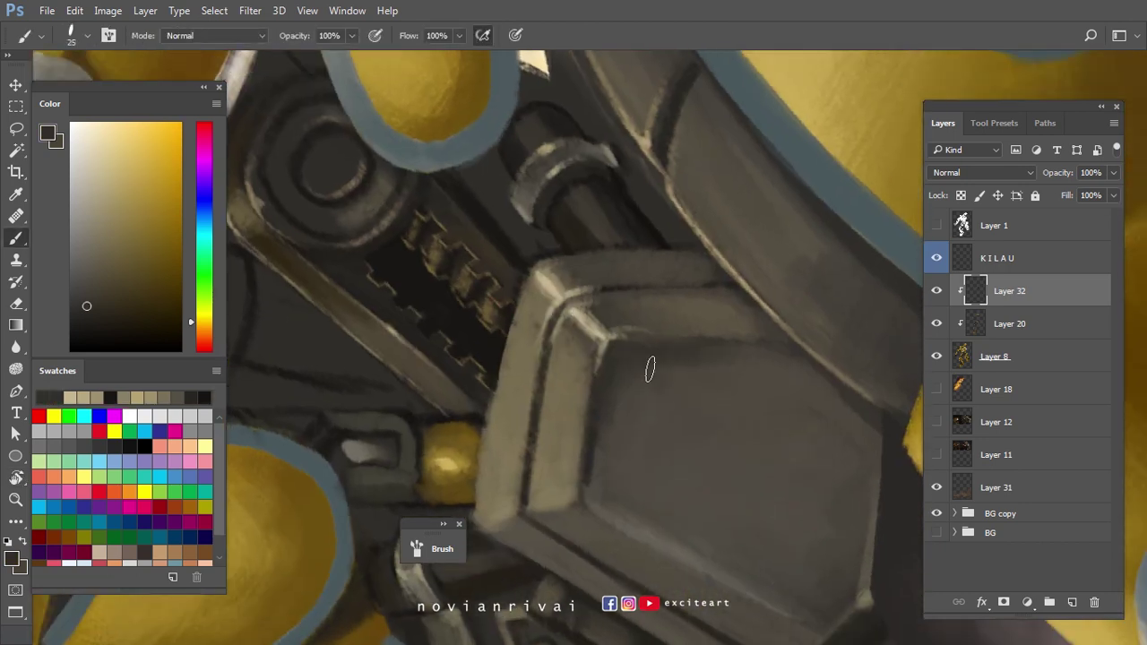
alt+click(671, 322)
alt+click(678, 307)
alt+click(611, 311)
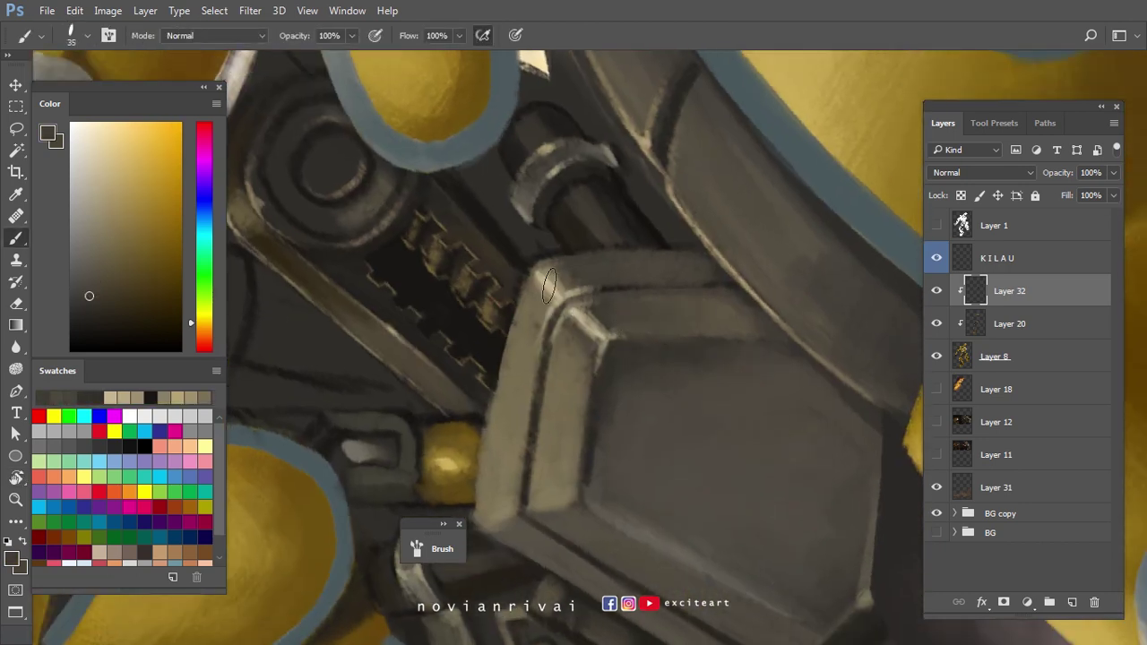
Rotate the canvas back and refine the tan highlights and shading around the hexagonal plate and neighbouring parts.
alt+click(611, 311)
key(r)
drag(611, 311, 608, 303)
alt+click(484, 312)
alt+click(481, 314)
alt+click(478, 316)
key(bracketright)
key(bracketright)
alt+click(484, 341)
drag(499, 337, 466, 351)
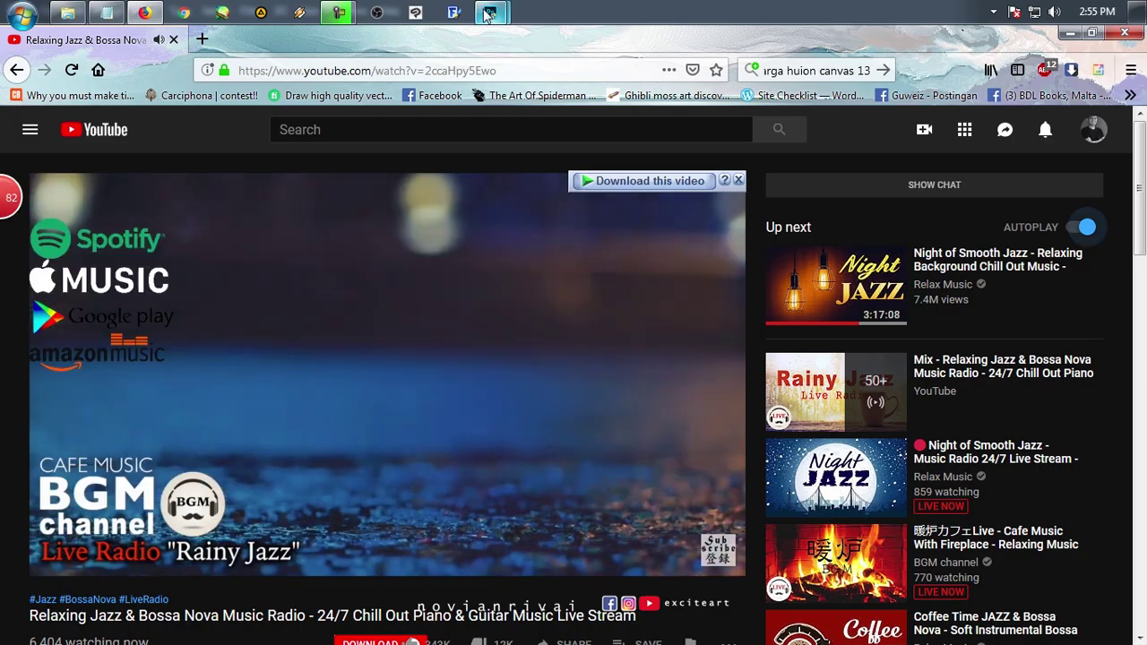
Switch back to Photoshop and paint the dark cylinder below the silver bumper with a soft grey-brown highlight.
click(489, 12)
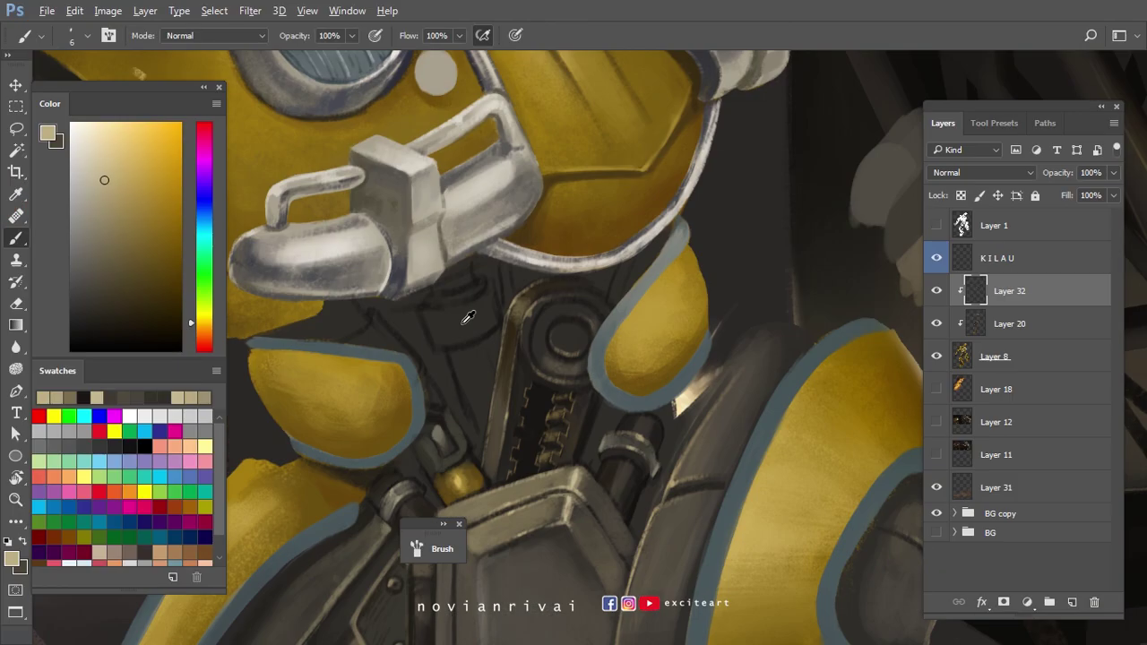
alt+click(467, 318)
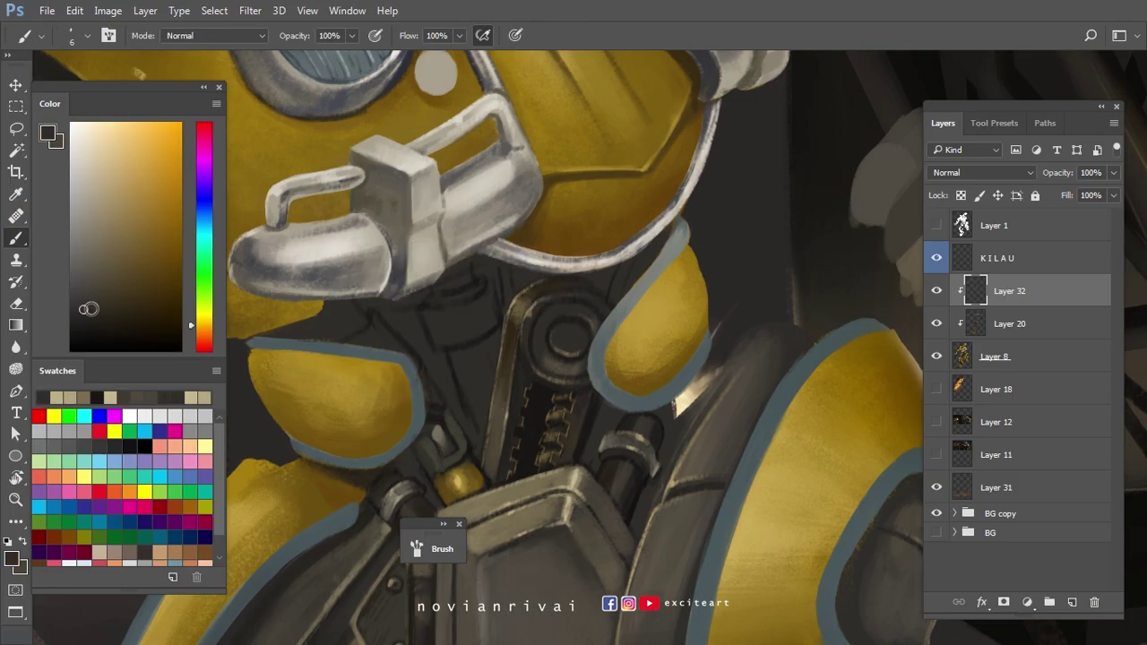
alt+click(467, 323)
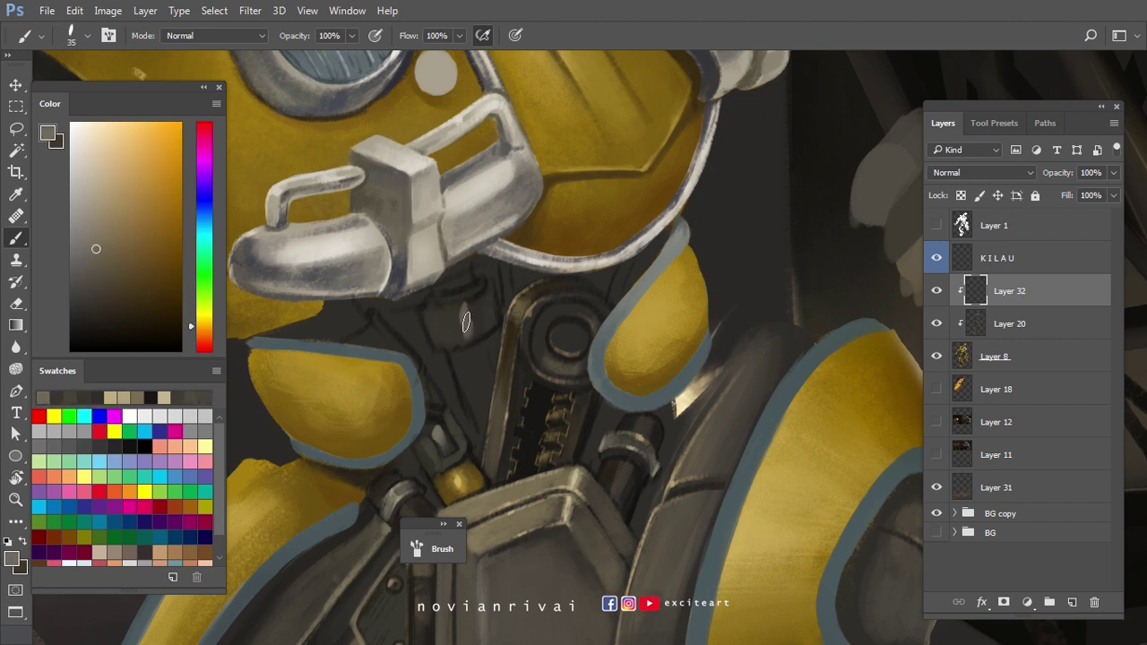
key(bracketleft)
Paint grey-brown tones on the narrow rod below the cylinder and darken the area between it and the long strut.
alt+click(474, 400)
alt+click(476, 379)
alt+click(485, 390)
alt+click(491, 361)
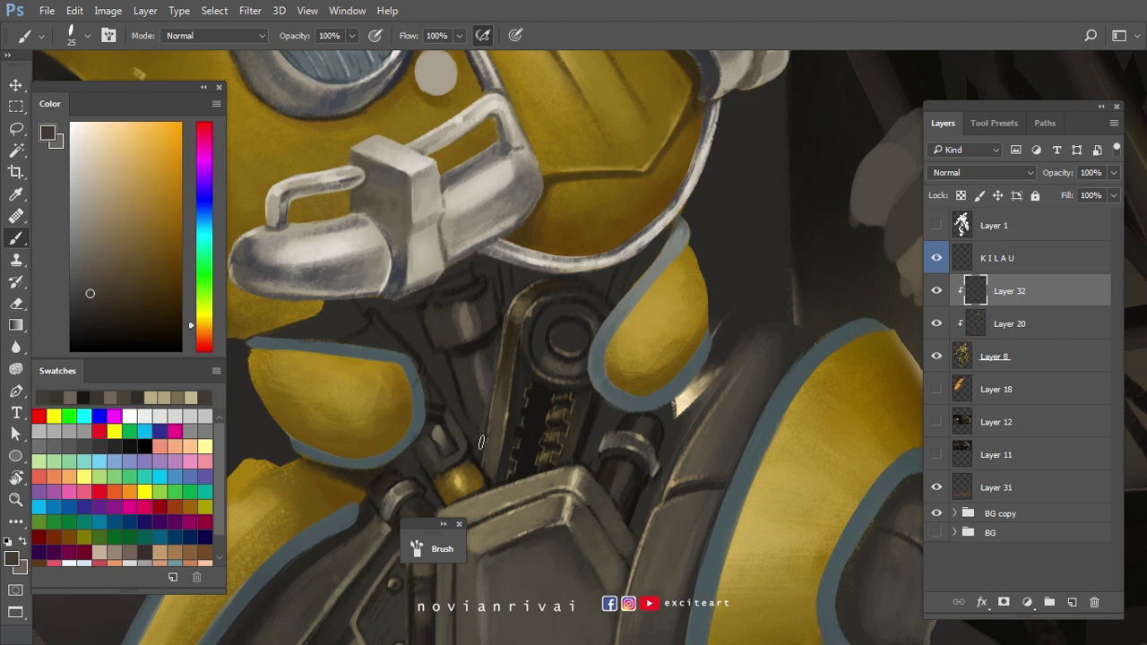
alt+click(493, 347)
alt+click(491, 346)
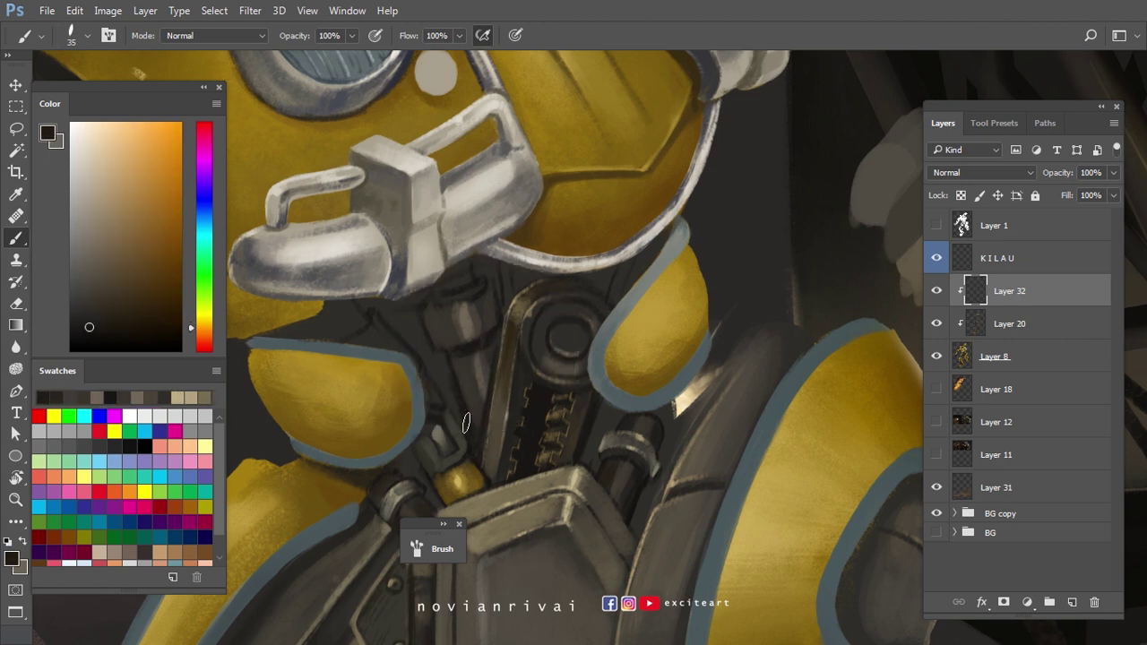
Paint thin tan highlights along the rim of the dark cylinder's collar below the silver bumper.
alt+click(454, 361)
key(bracketleft)
key(bracketleft)
key(bracketleft)
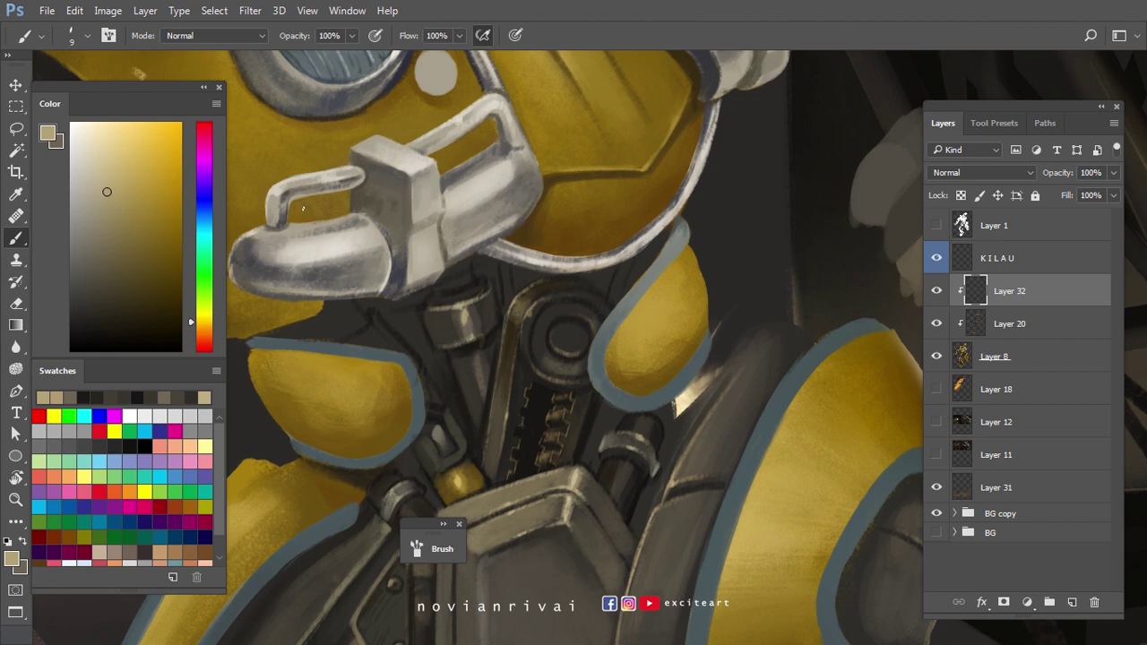
alt+click(313, 222)
Darken the neck and gap between the cylinder's collar and the silver bumper with near-black and brown-grey strokes.
alt+click(436, 305)
key(bracketright)
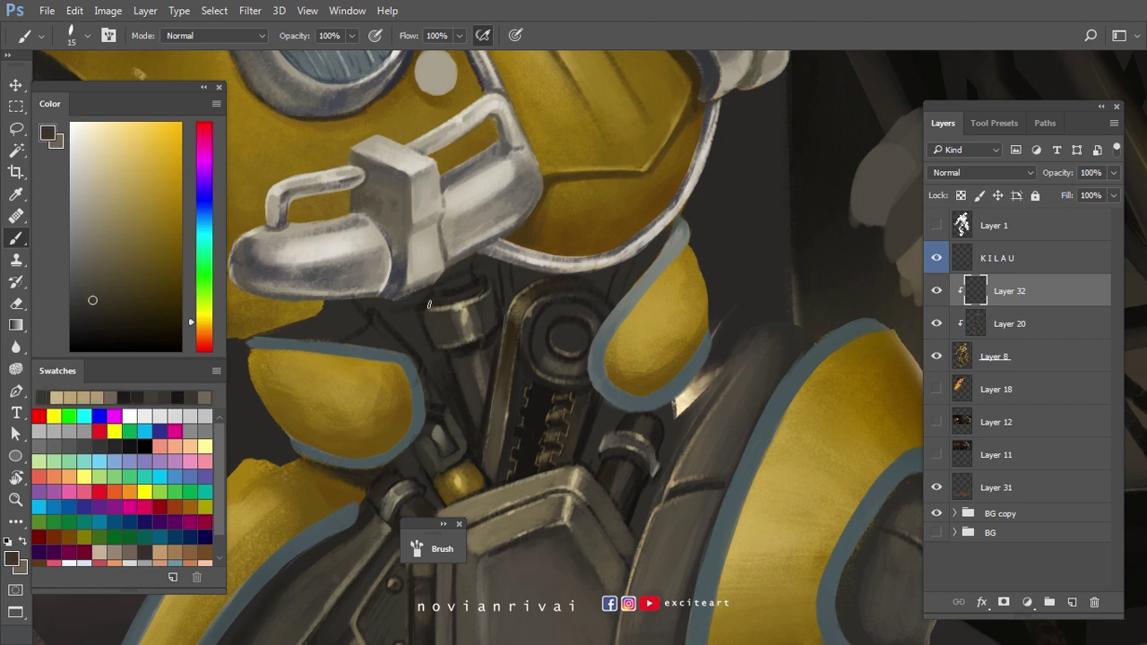
alt+click(452, 285)
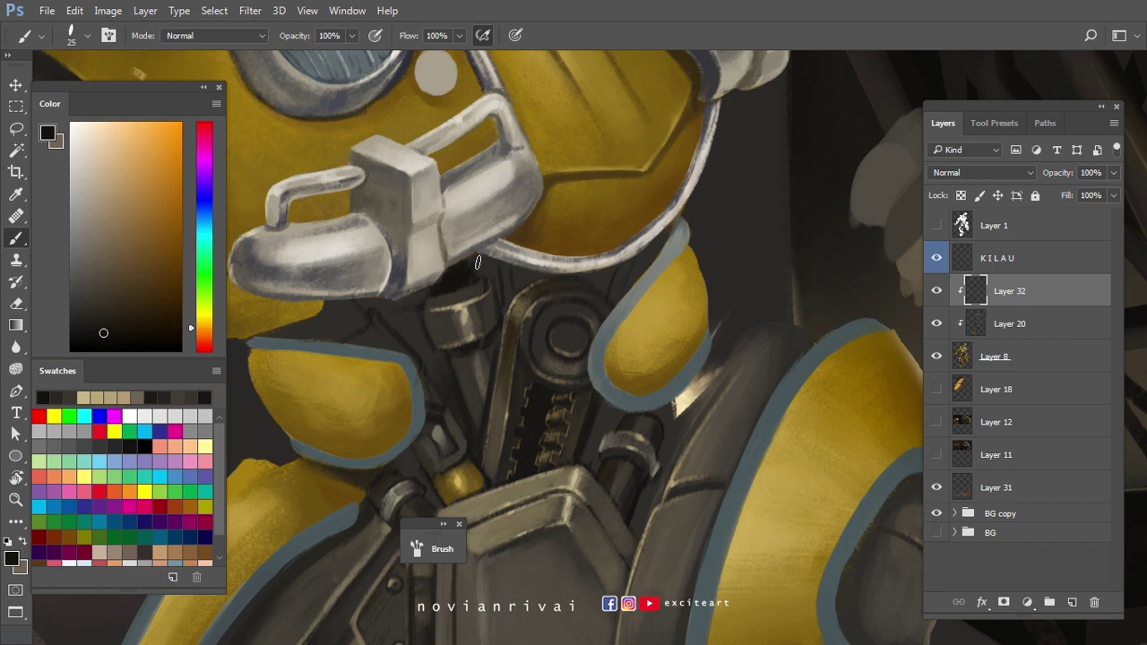
alt+click(458, 305)
key(bracketright)
scroll(499, 288, down, 5)
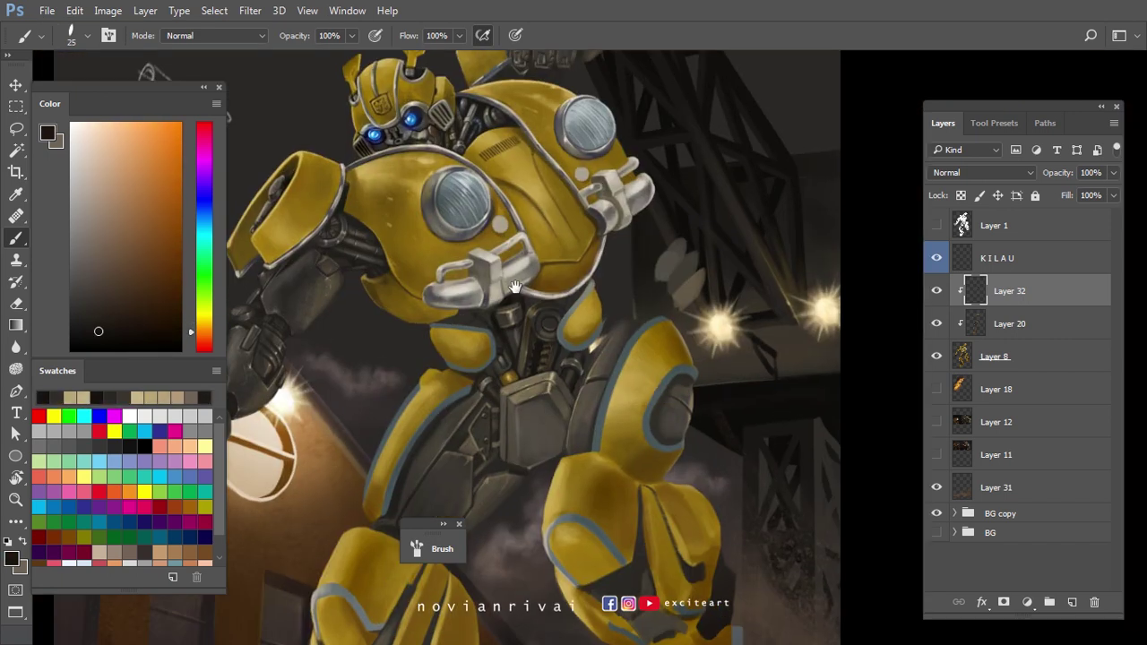
Shade the area around the cylinder with a broad dark grey-brown brush, enlarged to 90.
scroll(489, 278, up, 5)
scroll(487, 275, up, 2)
alt+click(487, 274)
key(bracketright)
key(bracketright)
scroll(518, 285, down, 3)
key(bracketright)
key(bracketright)
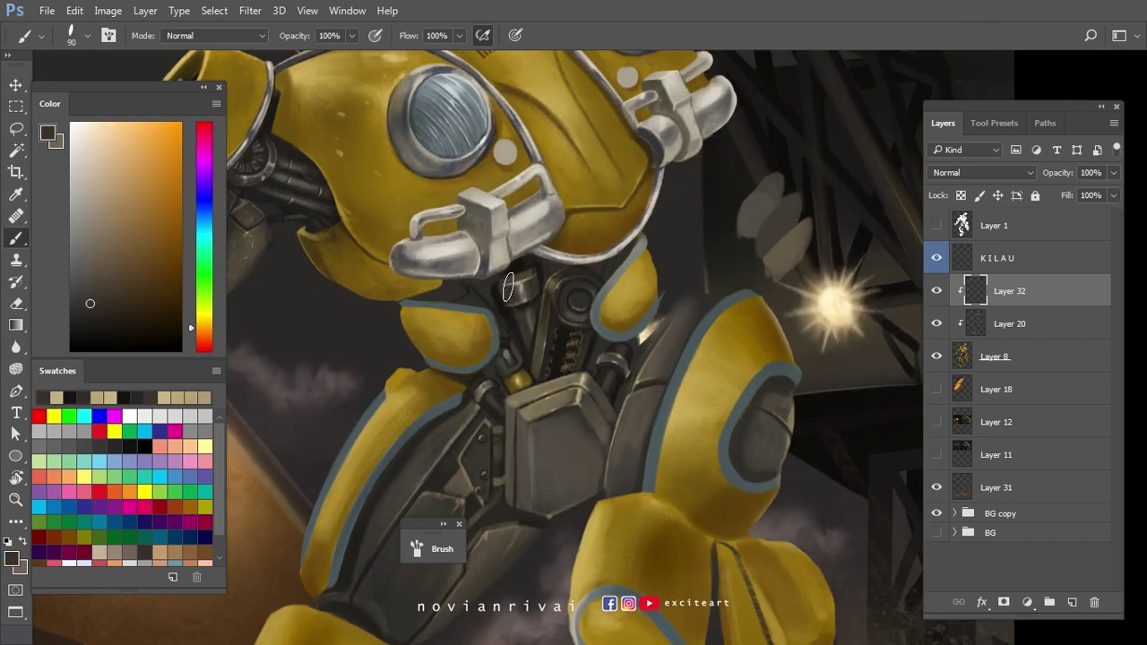
Paint near-black shadow under the bumper's rounded end, just above the yellow abdomen plate with the blue-grey border.
scroll(527, 319, up, 4)
key(bracketleft)
key(bracketleft)
key(bracketleft)
key(bracketleft)
key(bracketleft)
alt+click(502, 309)
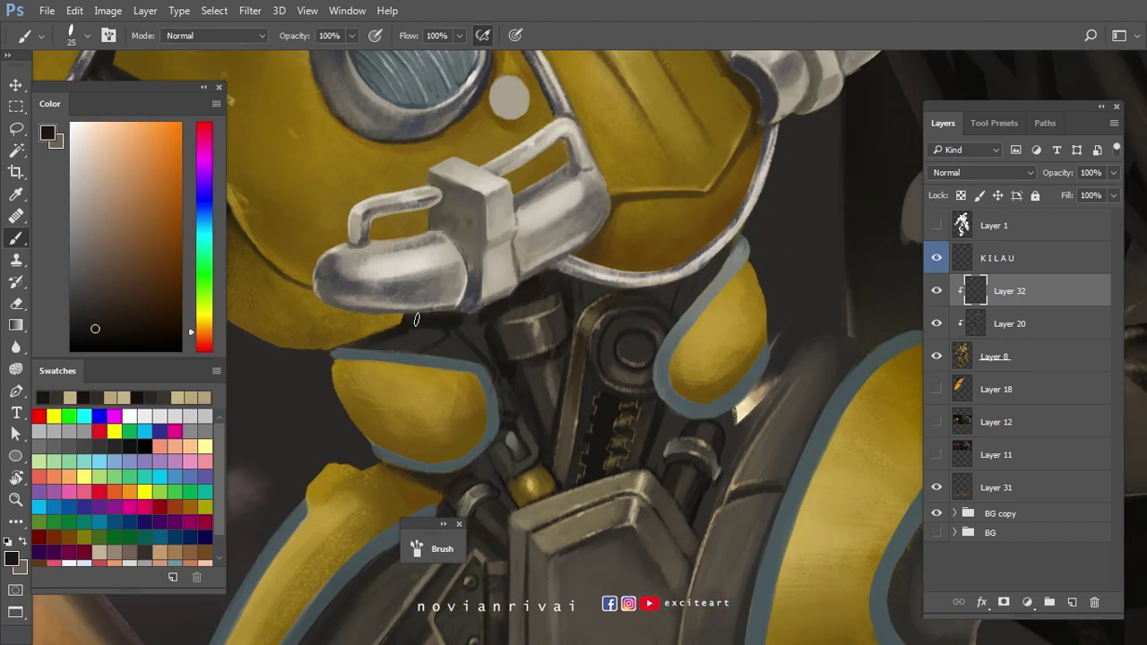
Add small grey-brown mechanical details and edge highlights in the dark gap between the bumper and the yellow abdomen plate.
key(bracketleft)
alt+click(516, 325)
alt+click(402, 343)
alt+click(423, 339)
alt+click(410, 341)
key(bracketleft)
alt+click(450, 318)
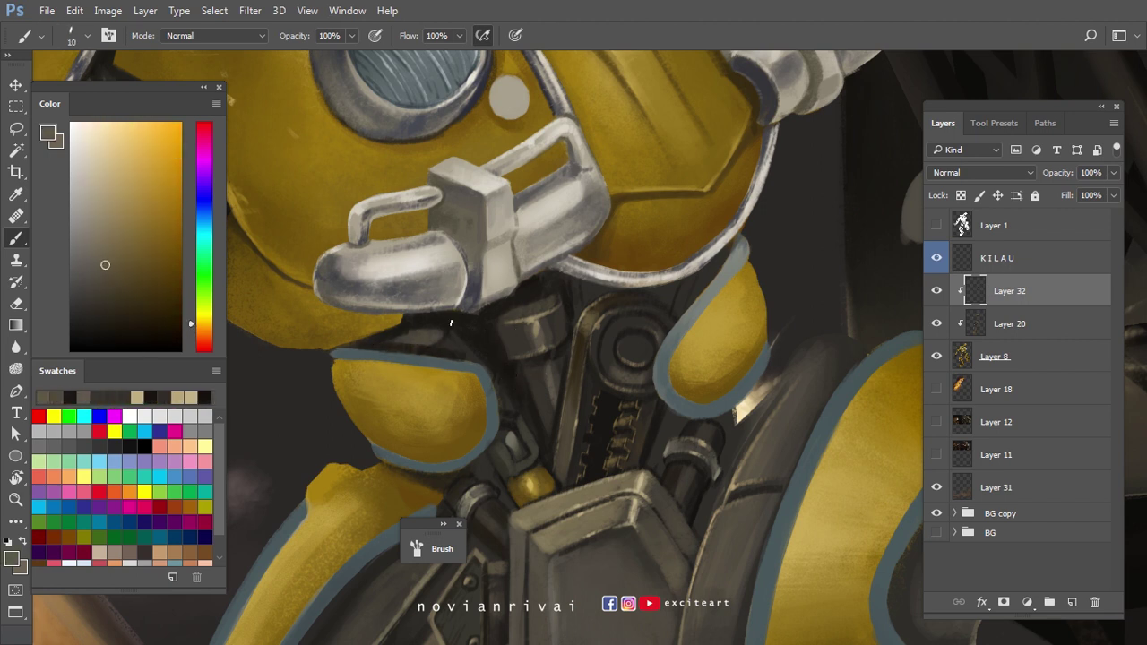
alt+click(439, 338)
alt+click(426, 337)
alt+click(365, 301)
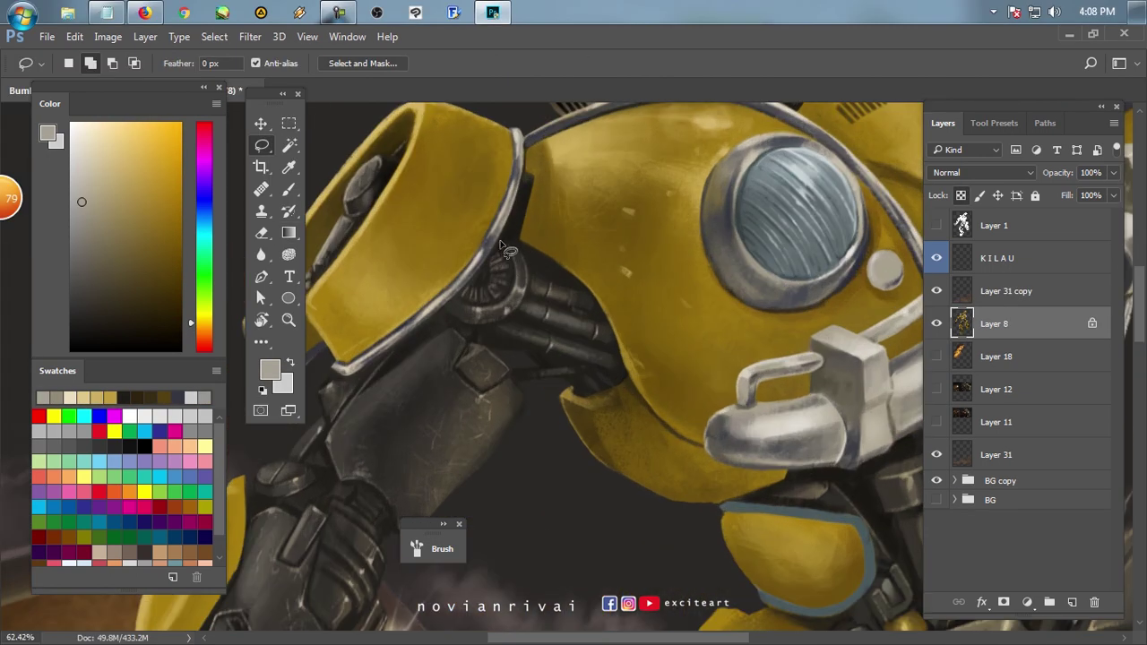
On Layer 8, lasso the pipes beside the shoulder joint and darken them with a Multiply gradient at 45% opacity.
mouse_move(502, 243)
mouse_down()
mouse_move(446, 353)
mouse_move(593, 394)
mouse_up()
drag(578, 285, 509, 237)
key(g)
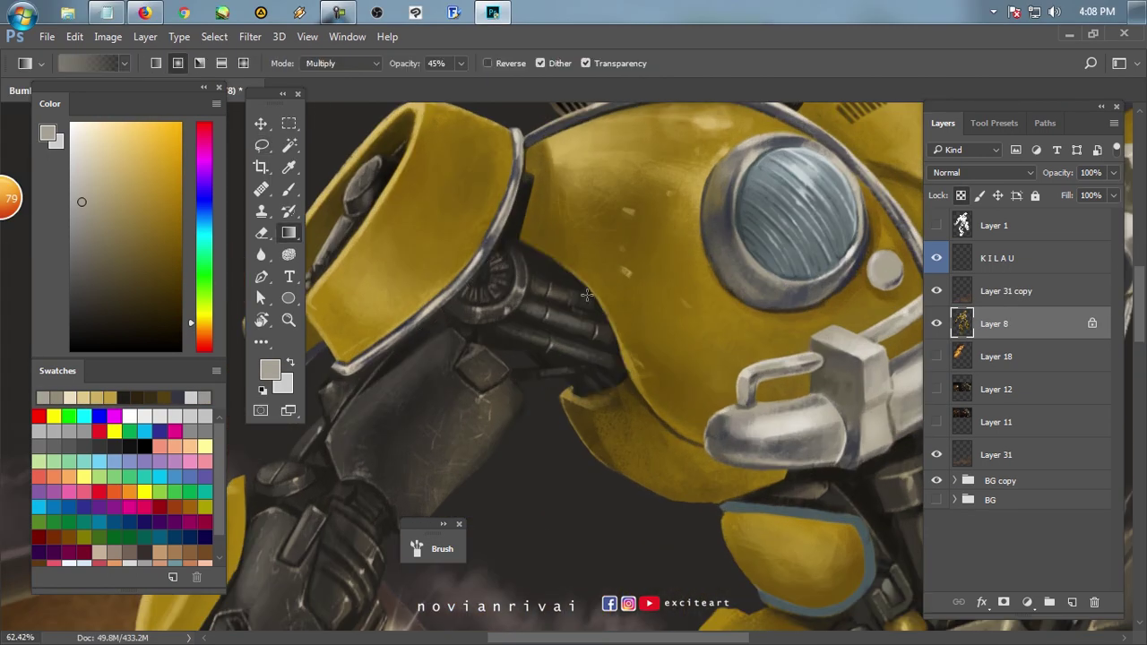
scroll(574, 358, down, 3)
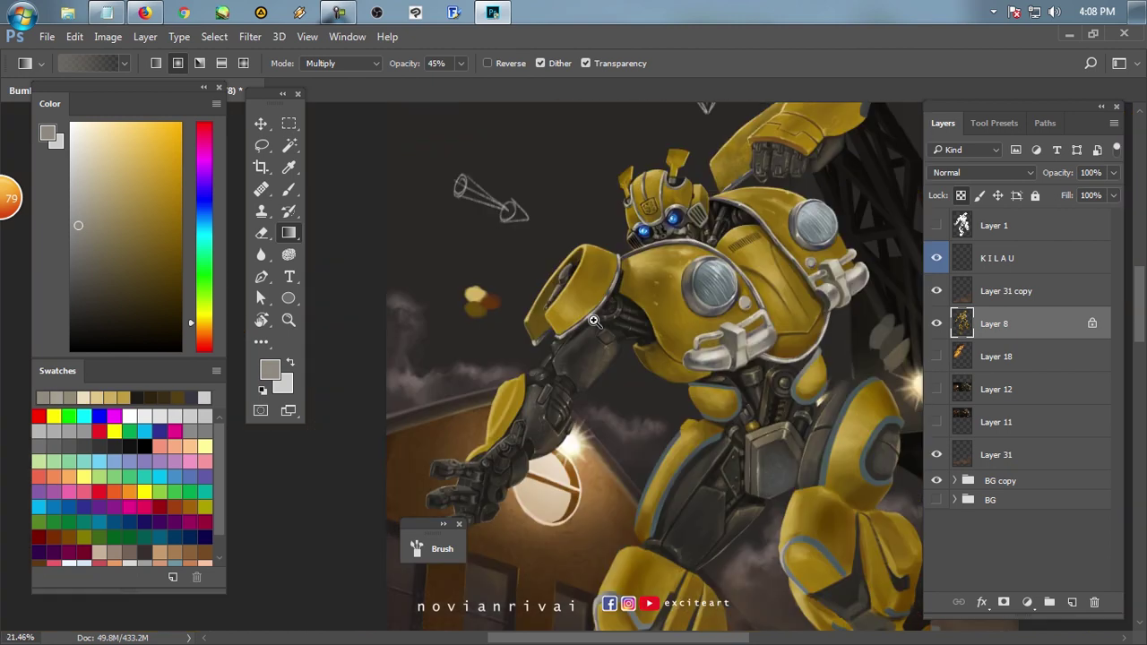
Lasso the mechanical parts between the bumper, yellow abdomen plates and hexagonal plate, and deepen their shading.
key(l)
scroll(476, 298, up, 4)
drag(392, 311, 485, 280)
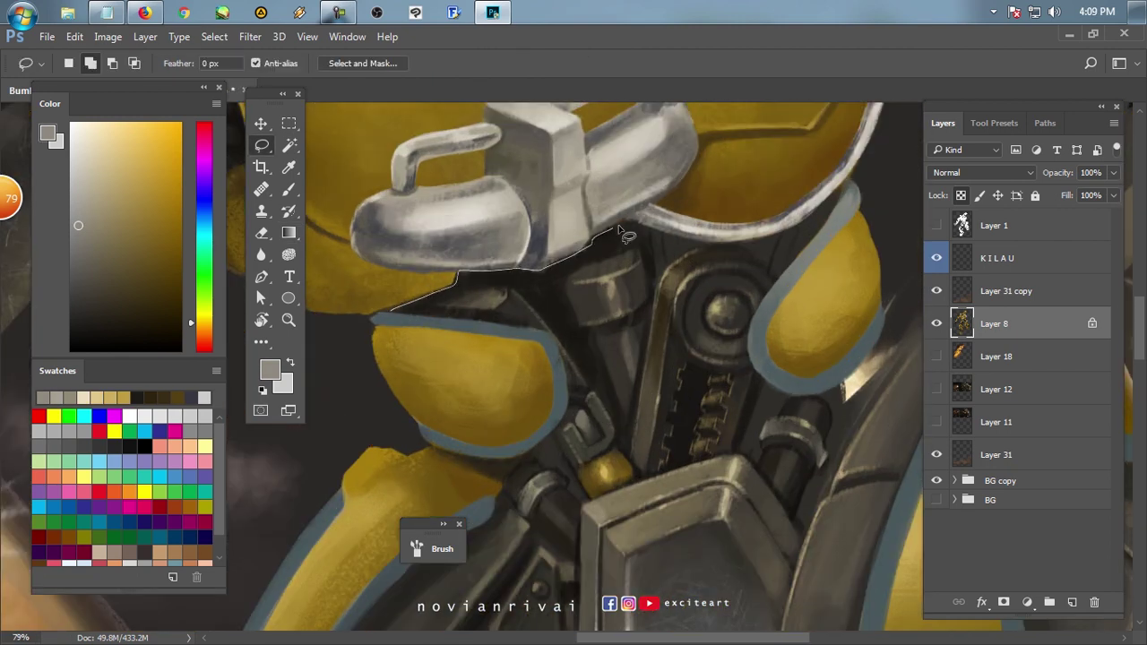
mouse_move(771, 238)
mouse_down()
mouse_move(790, 260)
mouse_move(584, 383)
mouse_move(529, 330)
mouse_move(535, 315)
mouse_move(547, 345)
mouse_move(512, 436)
mouse_move(748, 354)
mouse_move(728, 314)
mouse_move(753, 260)
mouse_up()
mouse_move(489, 351)
mouse_down()
mouse_move(524, 401)
mouse_move(721, 344)
mouse_up()
mouse_move(794, 300)
mouse_down()
mouse_move(809, 422)
mouse_move(761, 303)
mouse_move(647, 315)
mouse_up()
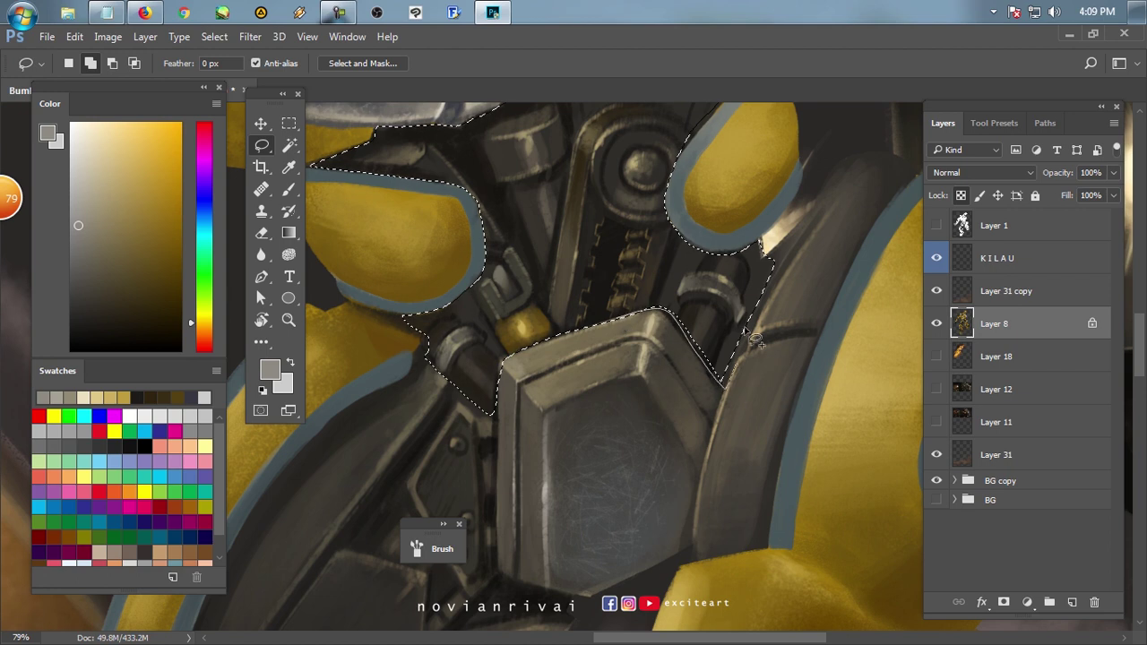
drag(743, 405, 842, 279)
drag(524, 204, 582, 345)
mouse_move(583, 260)
mouse_down()
mouse_move(561, 376)
mouse_move(592, 439)
mouse_move(708, 336)
mouse_move(587, 219)
mouse_up()
Set the brush to Multiply and softly darken the hip panels around the hexagonal plate with a large soft brush.
mouse_move(351, 359)
mouse_down()
mouse_move(414, 278)
mouse_move(381, 461)
mouse_move(547, 538)
mouse_move(756, 379)
mouse_up()
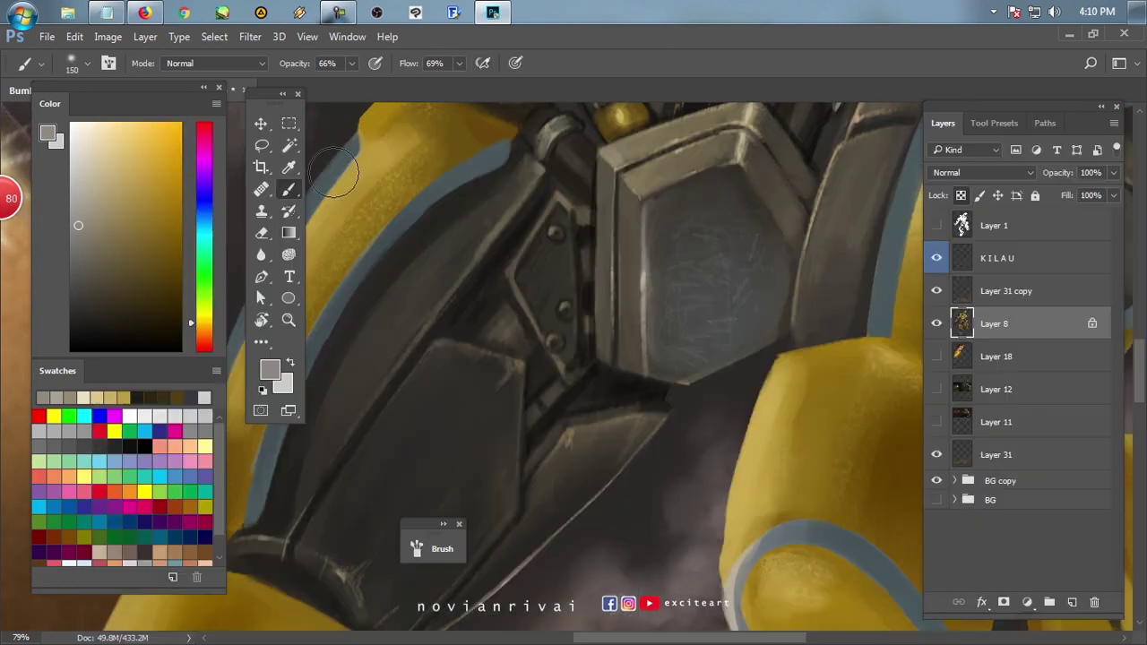
click(215, 63)
click(192, 134)
drag(619, 174, 556, 254)
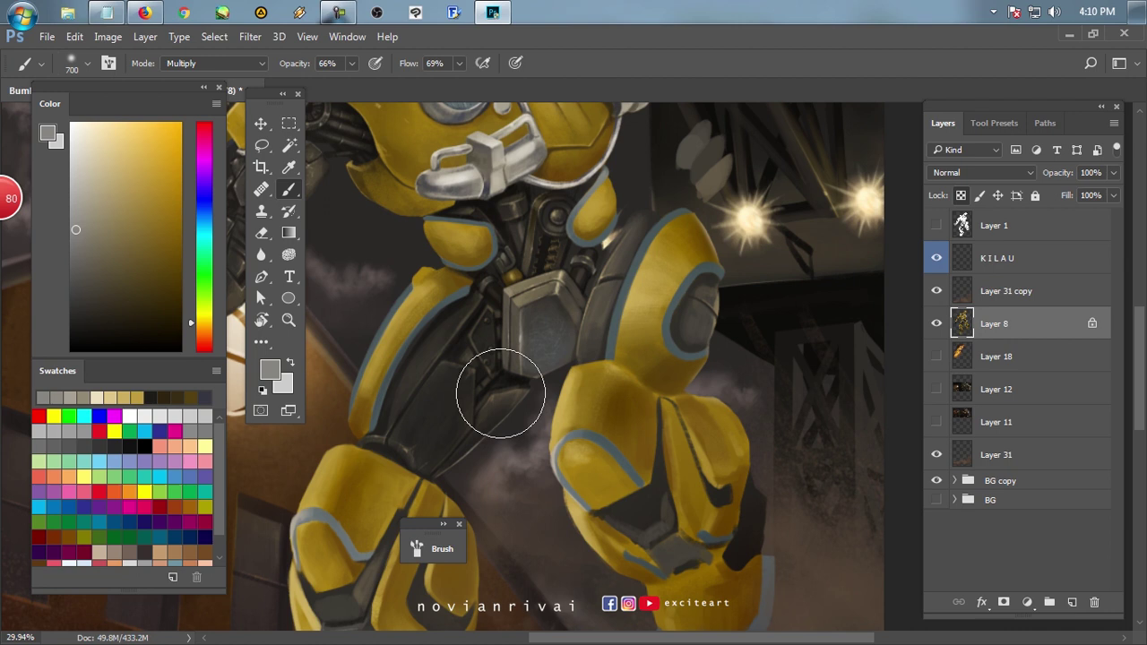
drag(499, 389, 574, 348)
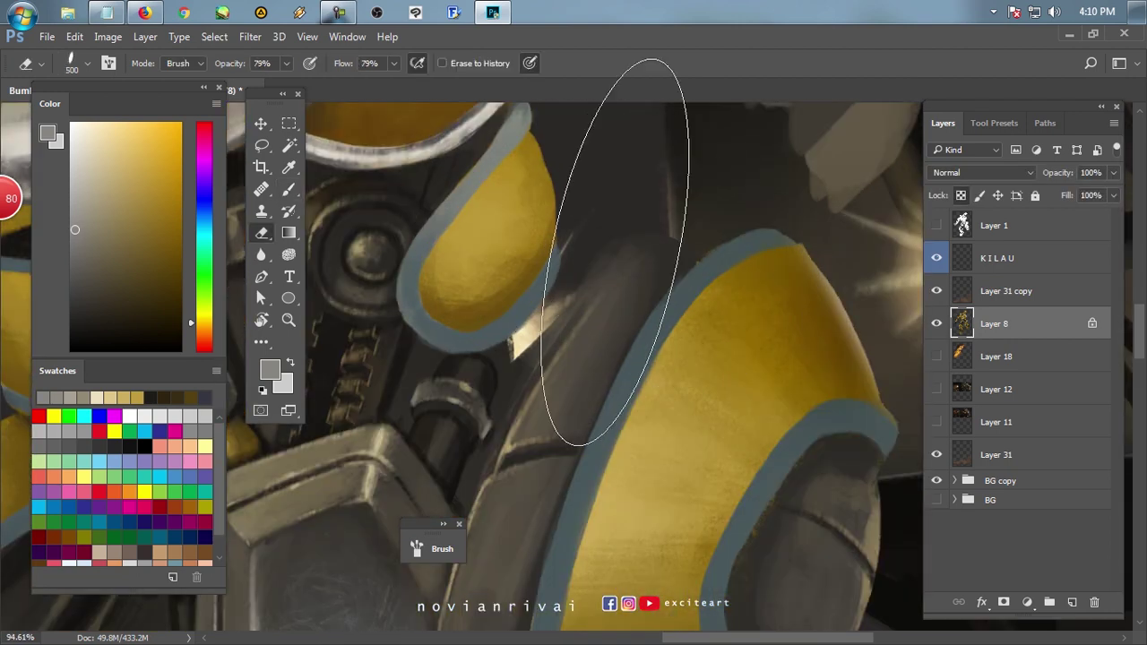
Erase the haze over the light flare beside the thigh strut and paint a dark edge along the strut.
drag(615, 252, 640, 238)
mouse_move(569, 251)
mouse_down()
mouse_move(561, 312)
mouse_move(524, 367)
mouse_up()
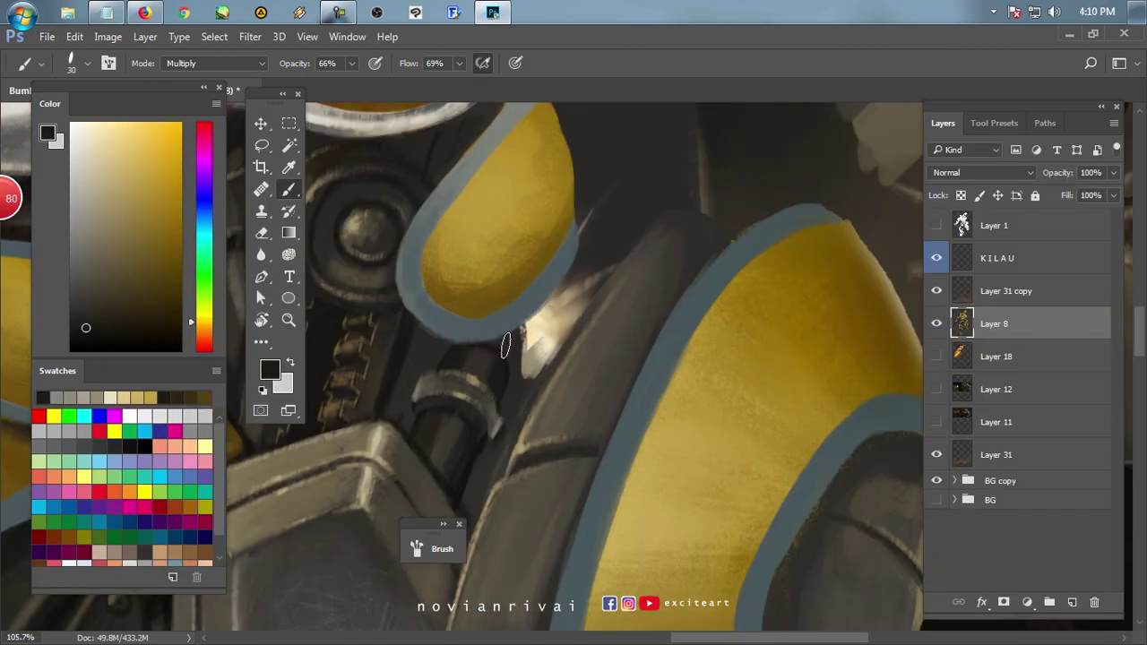
mouse_move(511, 335)
mouse_down()
mouse_move(549, 348)
mouse_move(568, 341)
mouse_move(519, 383)
mouse_move(509, 445)
mouse_move(497, 441)
mouse_move(545, 331)
mouse_move(665, 230)
mouse_up()
Return the brush to Normal mode and refine the strut's dark upper end and edges with sampled grey-brown tones.
alt+click(582, 294)
alt+click(499, 418)
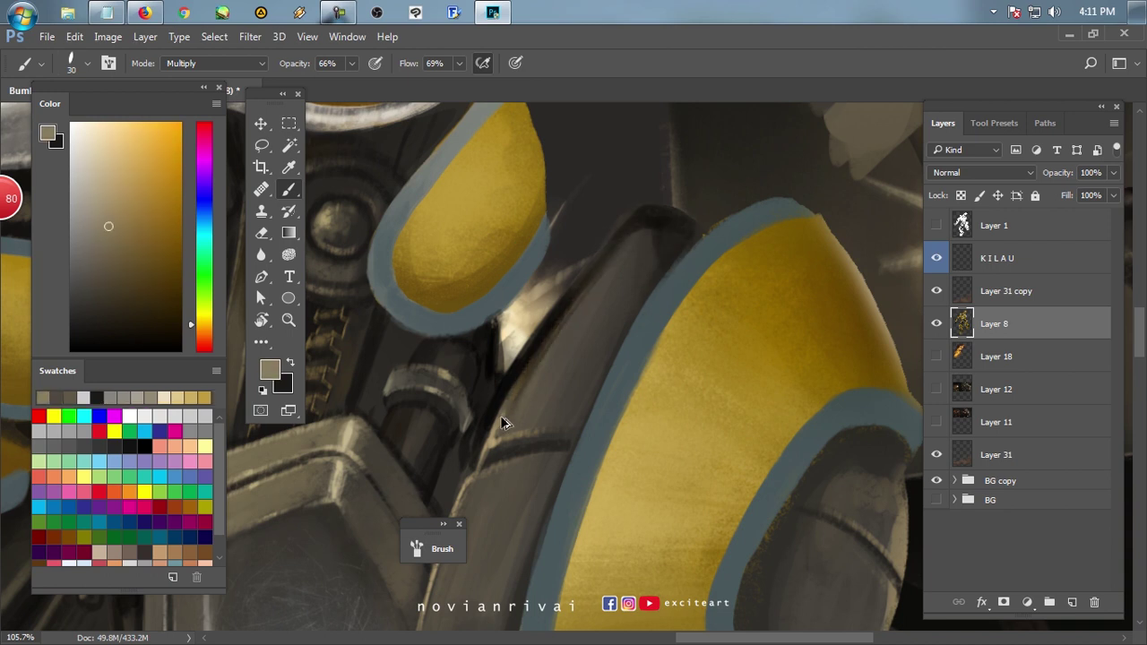
key(shift+alt+n)
alt+click(661, 242)
mouse_move(668, 249)
mouse_down()
mouse_move(625, 327)
mouse_move(690, 328)
mouse_up()
key(bracketleft)
scroll(528, 392, down, 6)
key(bracketright)
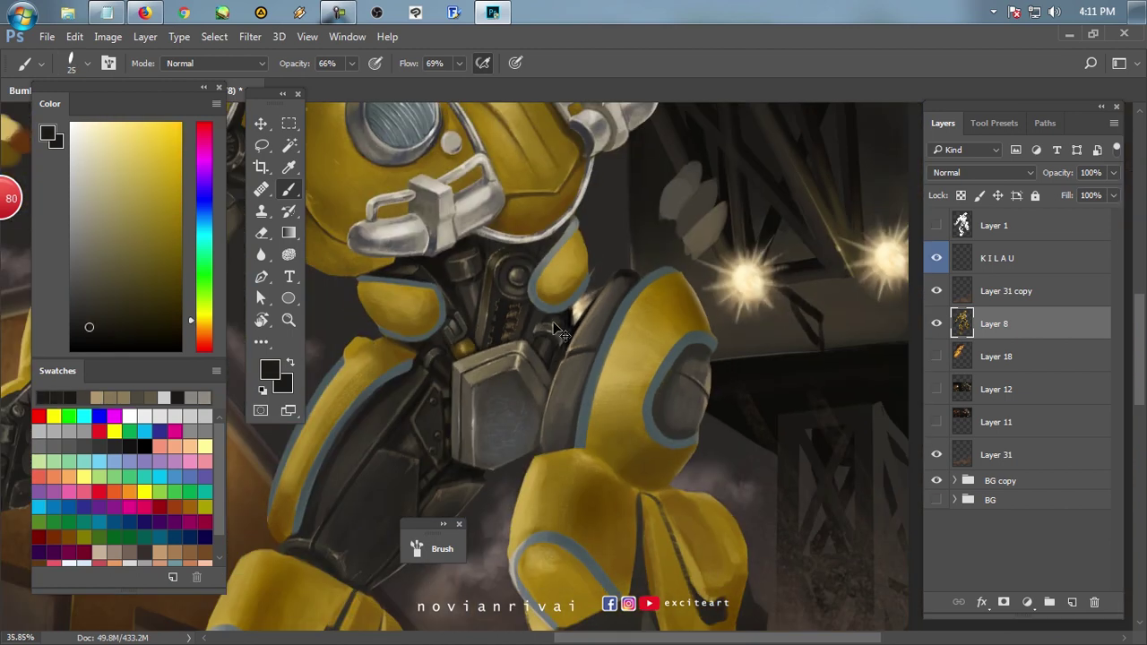
scroll(545, 364, up, 4)
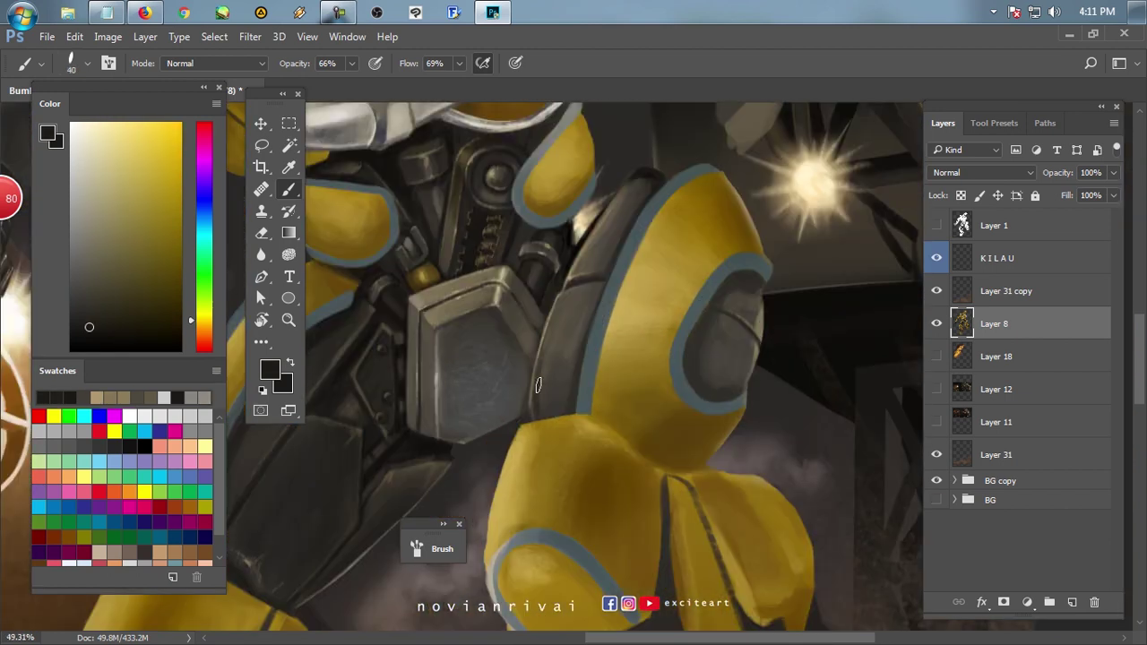
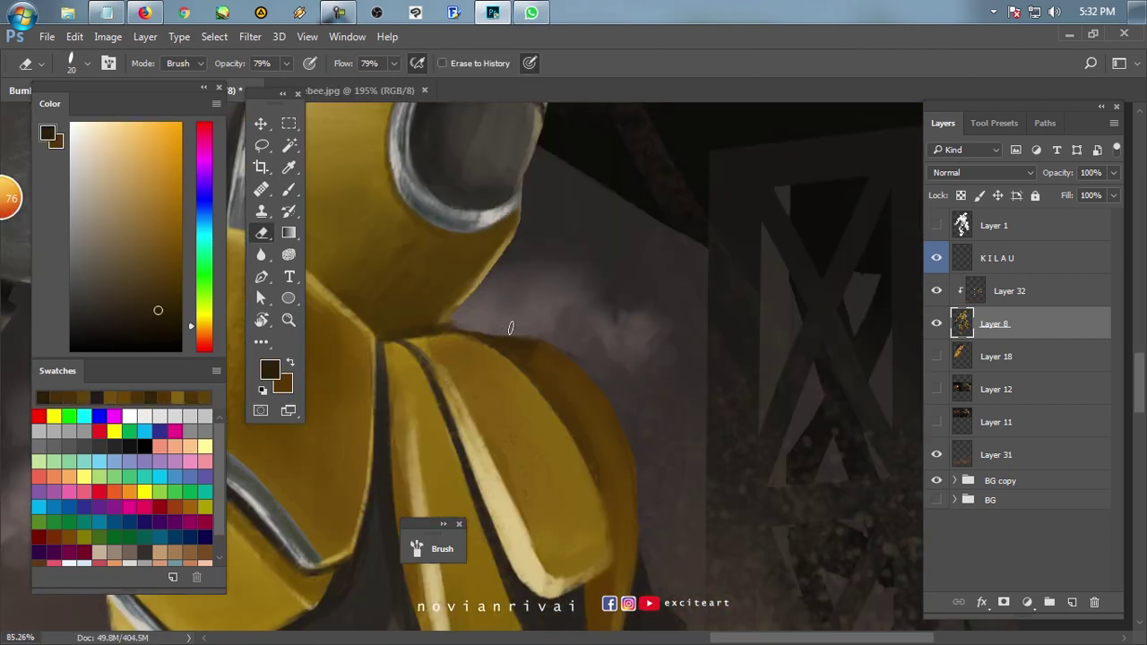
On Layer 32, paint brown and golden tones on the outer rim of the yellow side armour below the thigh.
key(b)
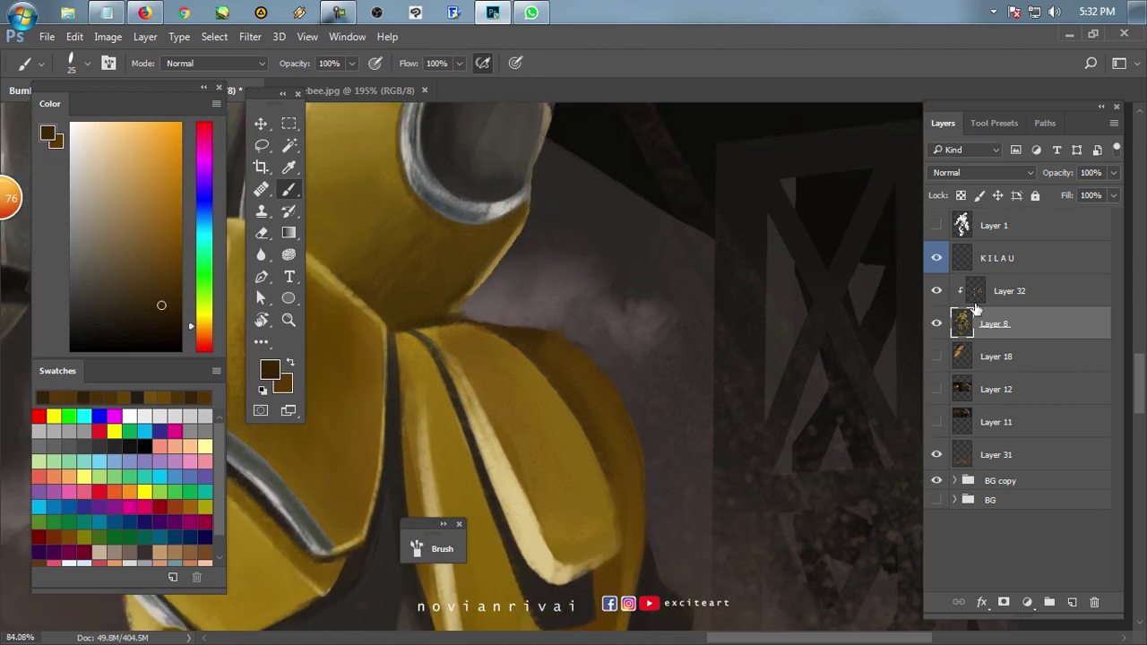
key(alt+bracketright)
alt+click(446, 259)
drag(634, 400, 525, 337)
alt+click(523, 287)
drag(523, 287, 630, 266)
scroll(624, 221, down, 3)
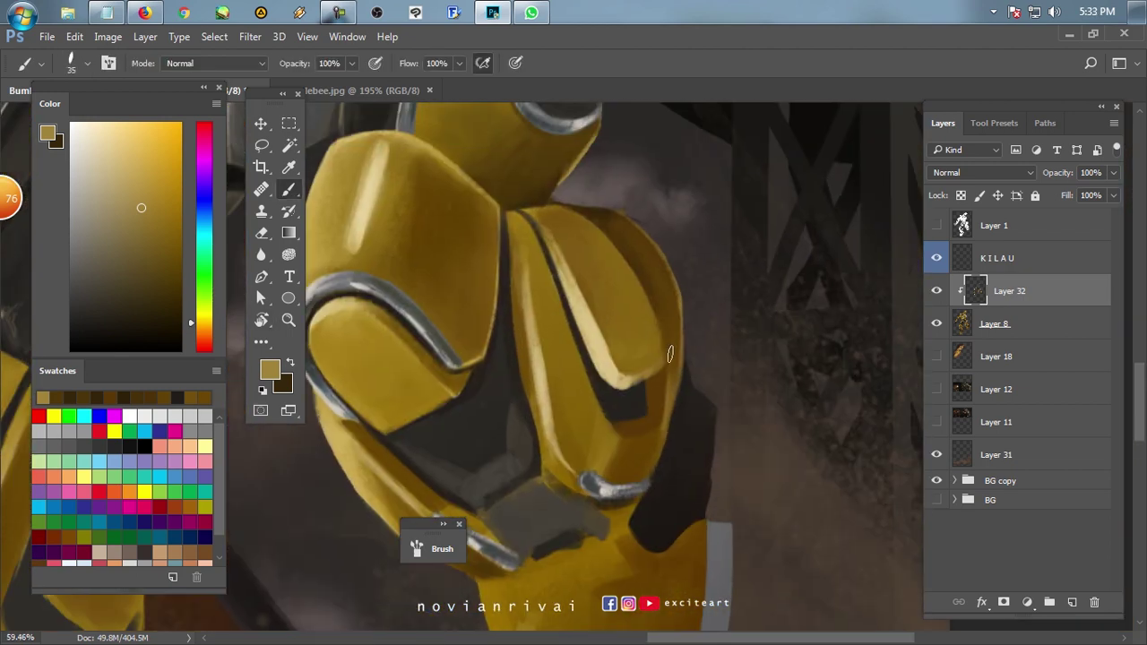
Blend sampled brown and yellow tones down the side armour's outer rim and around its raised panel.
alt+click(669, 354)
key(bracketright)
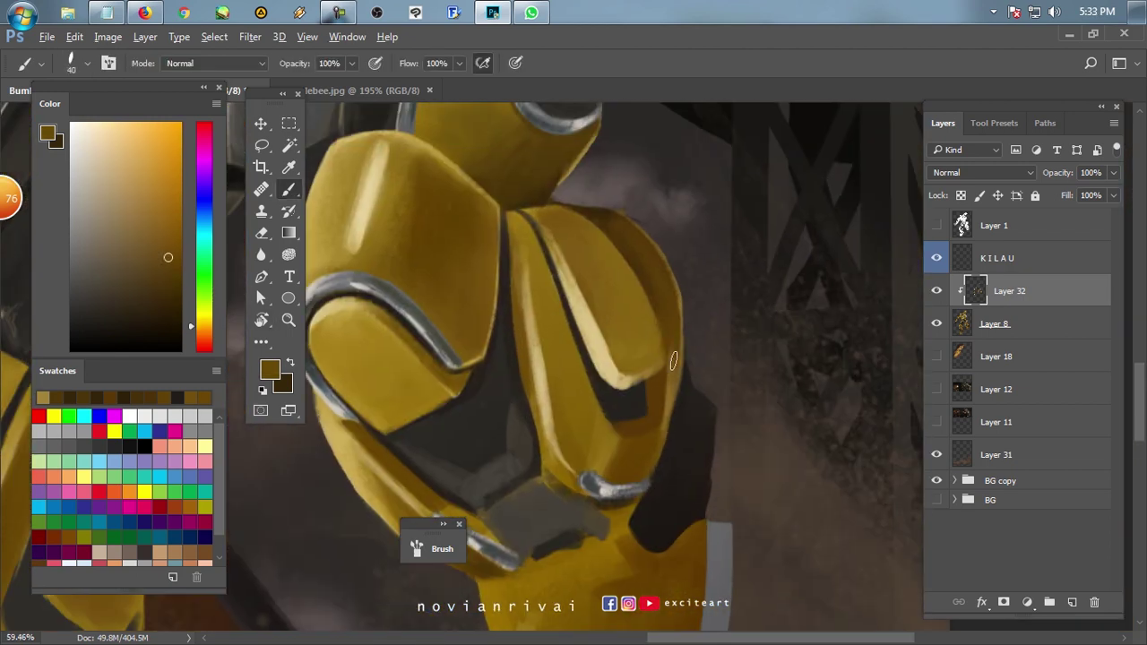
scroll(671, 353, down, 2)
scroll(657, 394, up, 6)
alt+click(667, 305)
key(bracketleft)
alt+click(663, 336)
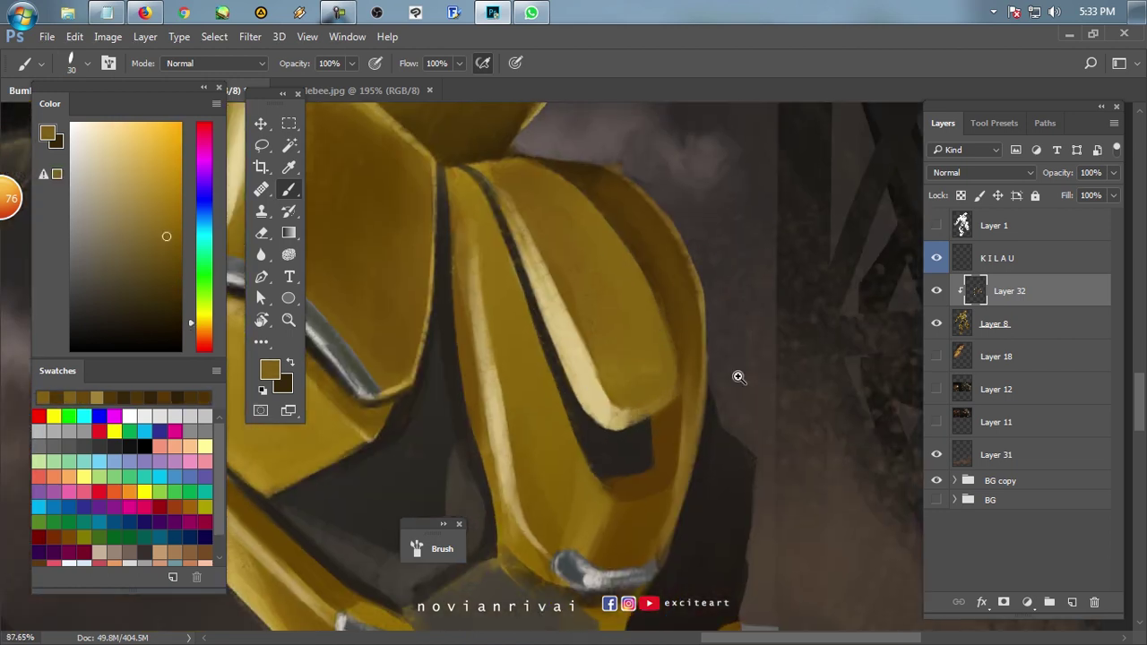
scroll(640, 414, down, 3)
alt+click(702, 378)
Check the reference image and block in a grey strip on the dark panel below the rounded yellow knee plate.
scroll(777, 355, down, 4)
key(bracketright)
key(bracketright)
key(bracketright)
key(ctrl+Tab)
key(ctrl+Tab)
scroll(681, 358, up, 4)
alt+click(660, 385)
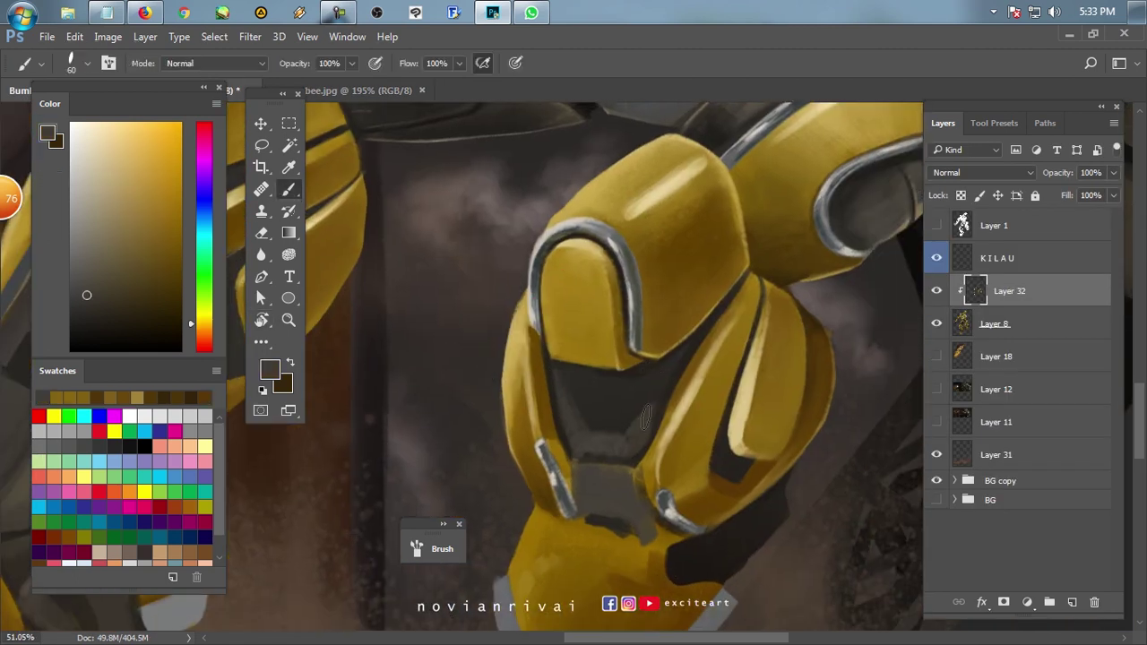
Define the dark knee panel's frame with a smaller brush, using near-black edges and dark grey strips.
alt+click(556, 391)
key(bracketleft)
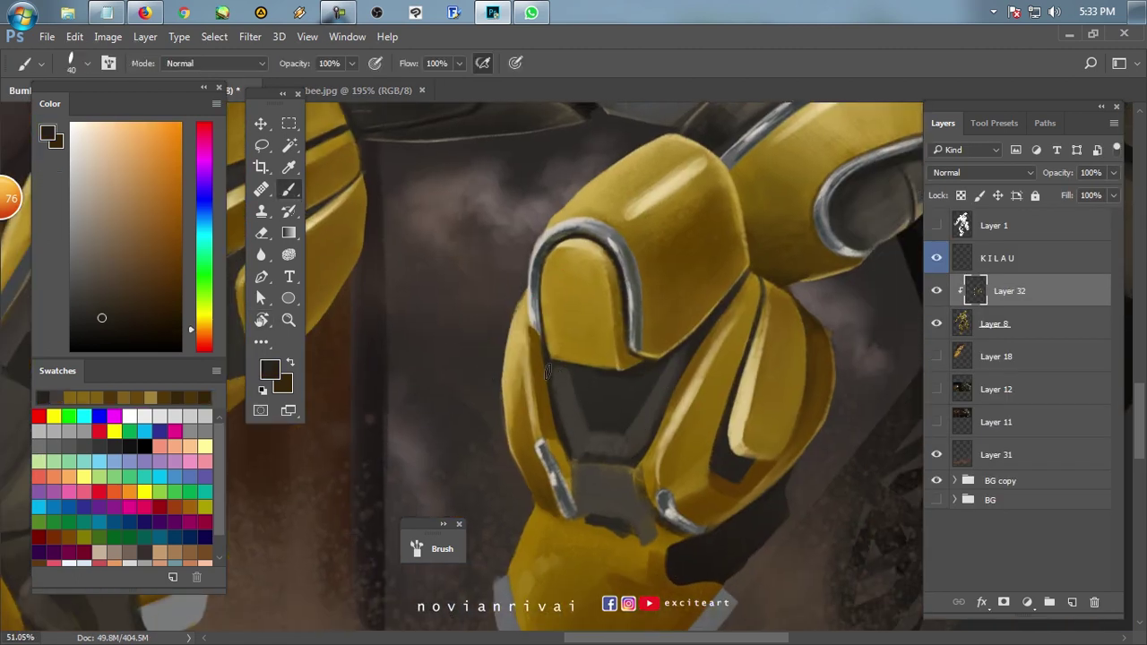
key(bracketleft)
key(bracketleft)
key(bracketleft)
alt+click(675, 365)
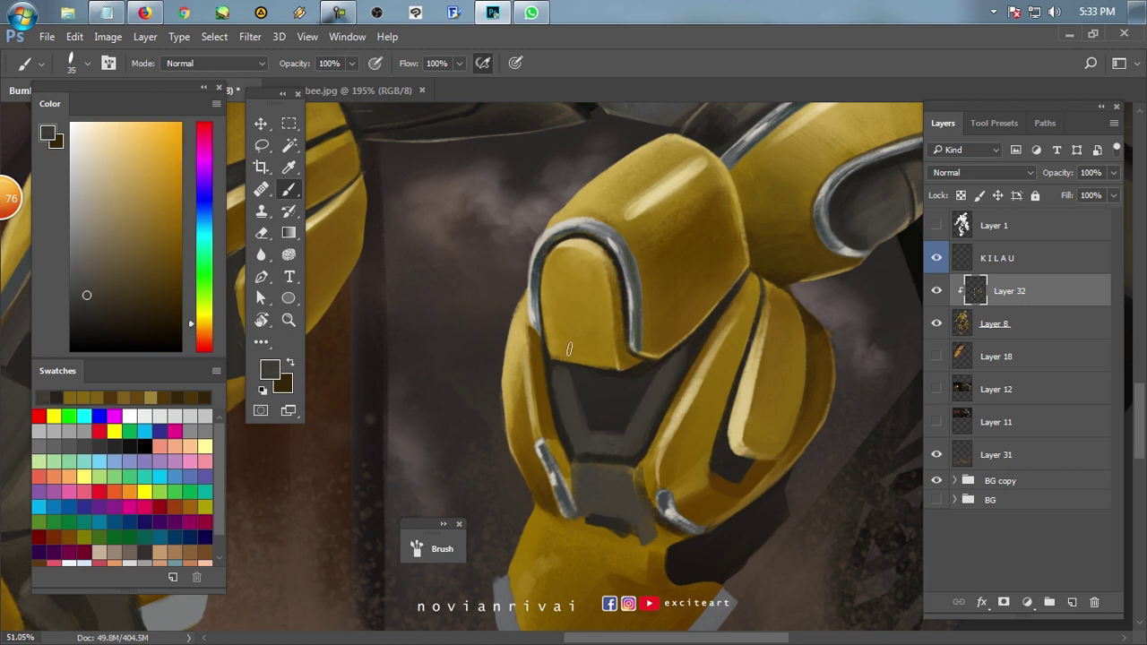
Compare with the reference image and paint lighter grey onto the knee panel's frame with a brush of size 60.
alt+click(589, 424)
key(ctrl+Tab)
key(ctrl+Tab)
key(bracketright)
key(bracketright)
key(bracketright)
key(bracketright)
key(bracketright)
drag(638, 384, 646, 413)
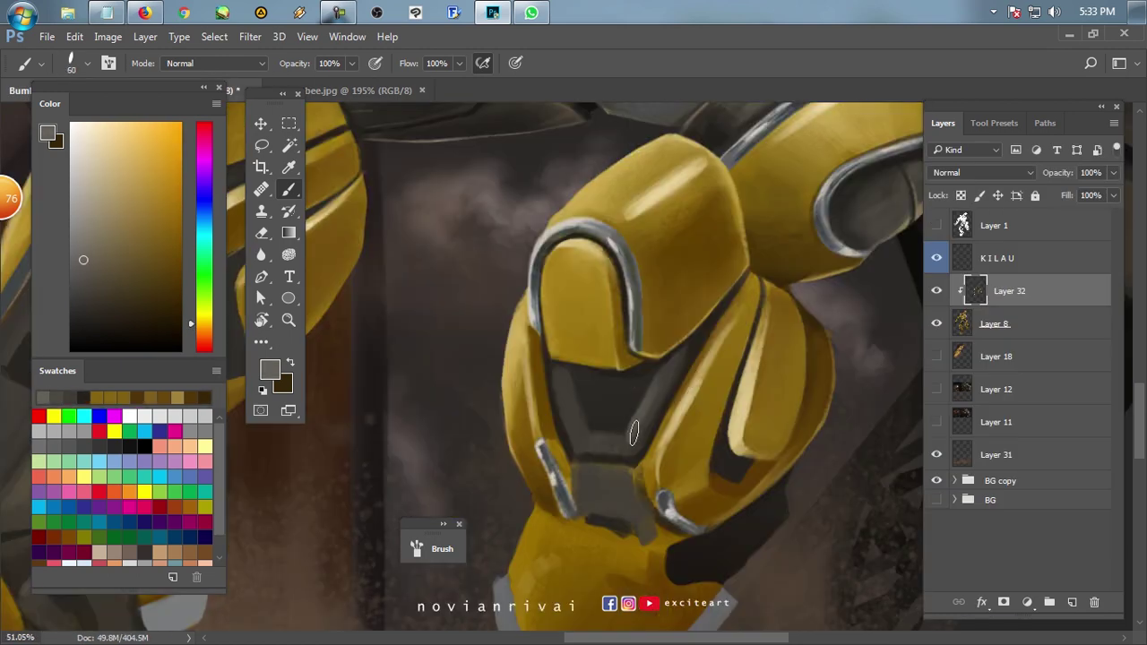
Check the reference image again and cut dark notches into one side of the knee panel's grey frame.
key(ctrl+Tab)
key(ctrl+Tab)
alt+click(661, 389)
key(bracketleft)
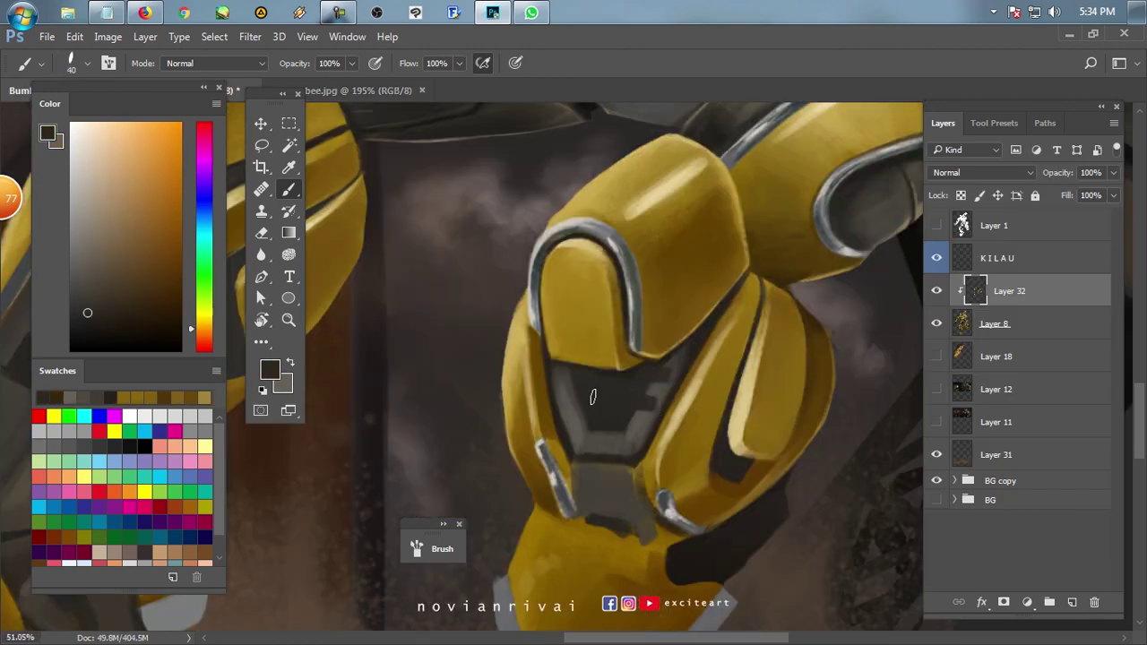
Paint the lower edge of the knee panel's frame in lighter grey around its dark recess.
scroll(556, 392, up, 5)
key(bracketright)
alt+click(597, 346)
alt+click(426, 366)
drag(427, 367, 504, 415)
Paint a row of dark notches along both arms of the grey knee frame.
key(x)
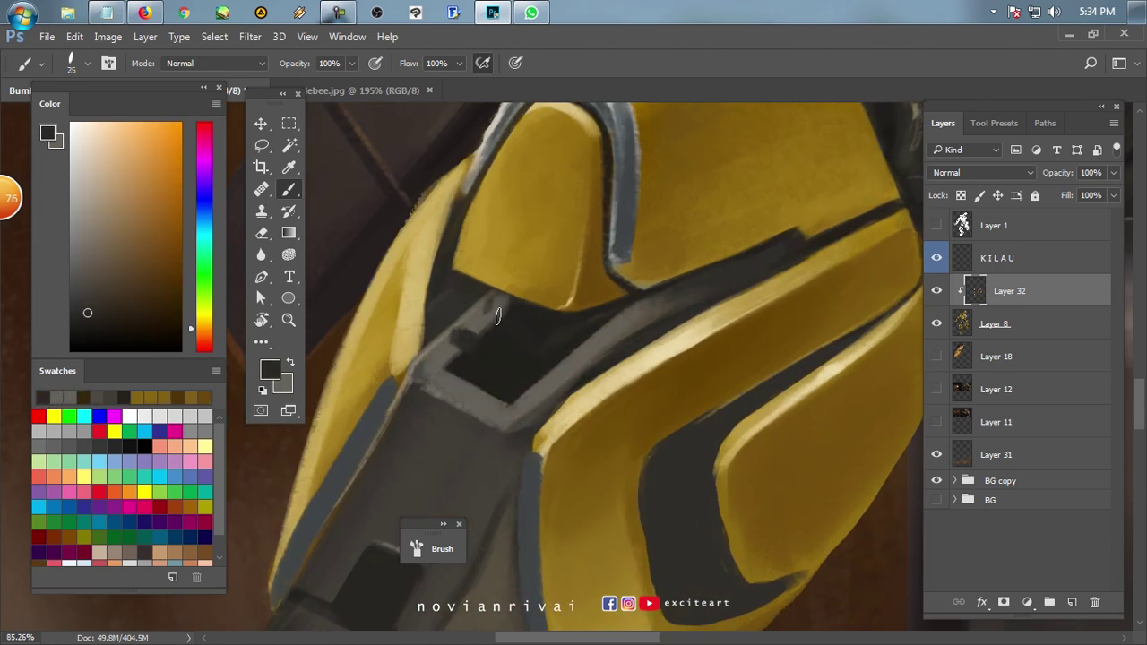
alt+click(532, 376)
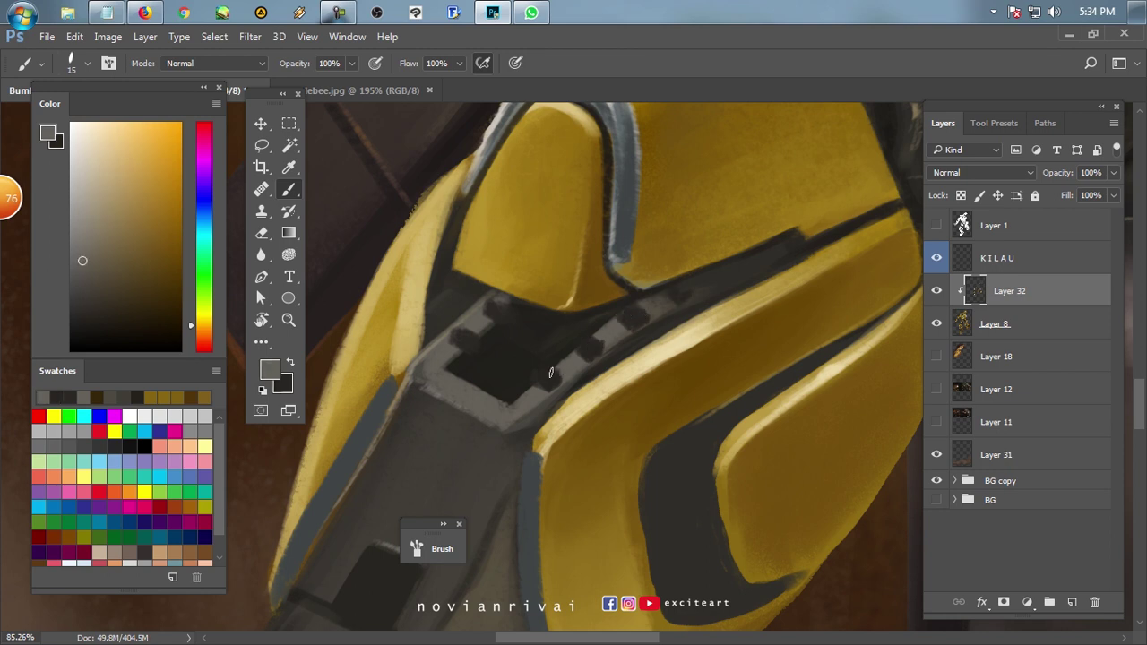
key(x)
scroll(553, 394, down, 2)
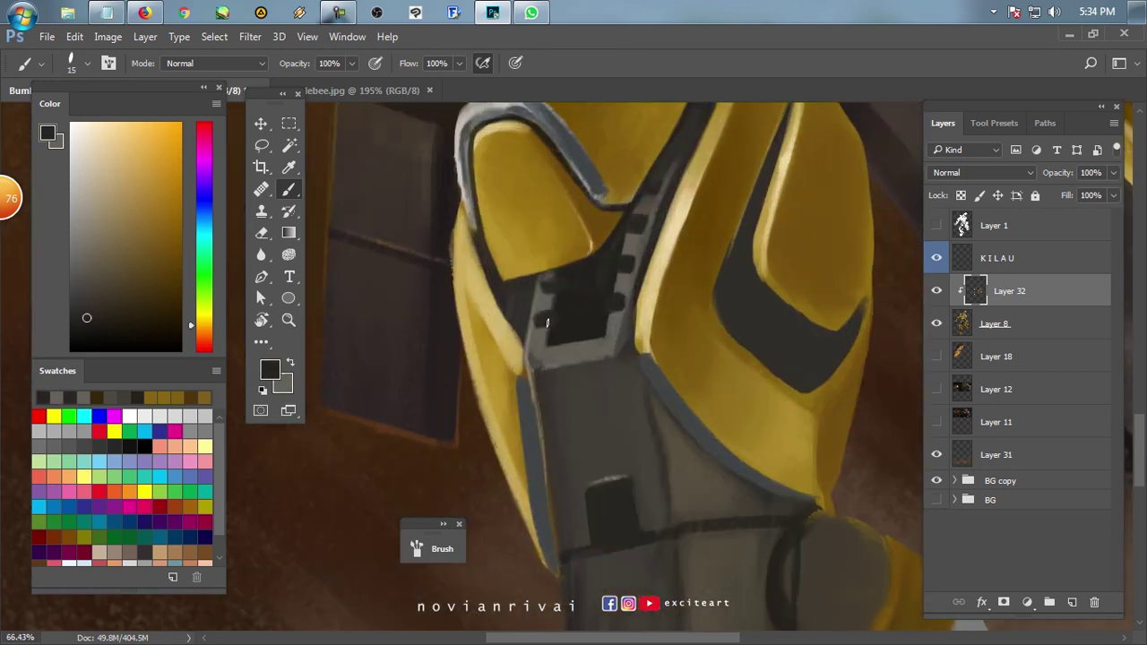
Refine the teeth and notches of the knee frame, alternating between the grey and near-black colours.
key(x)
scroll(551, 278, up, 3)
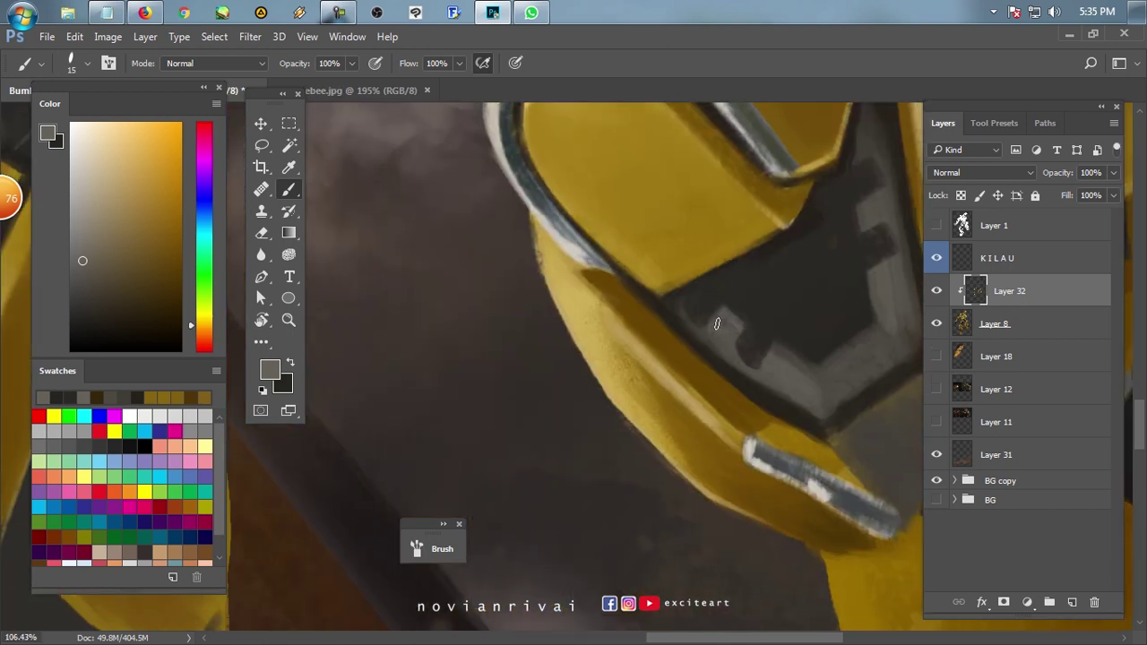
key(x)
scroll(766, 350, up, 3)
scroll(775, 332, right, 2)
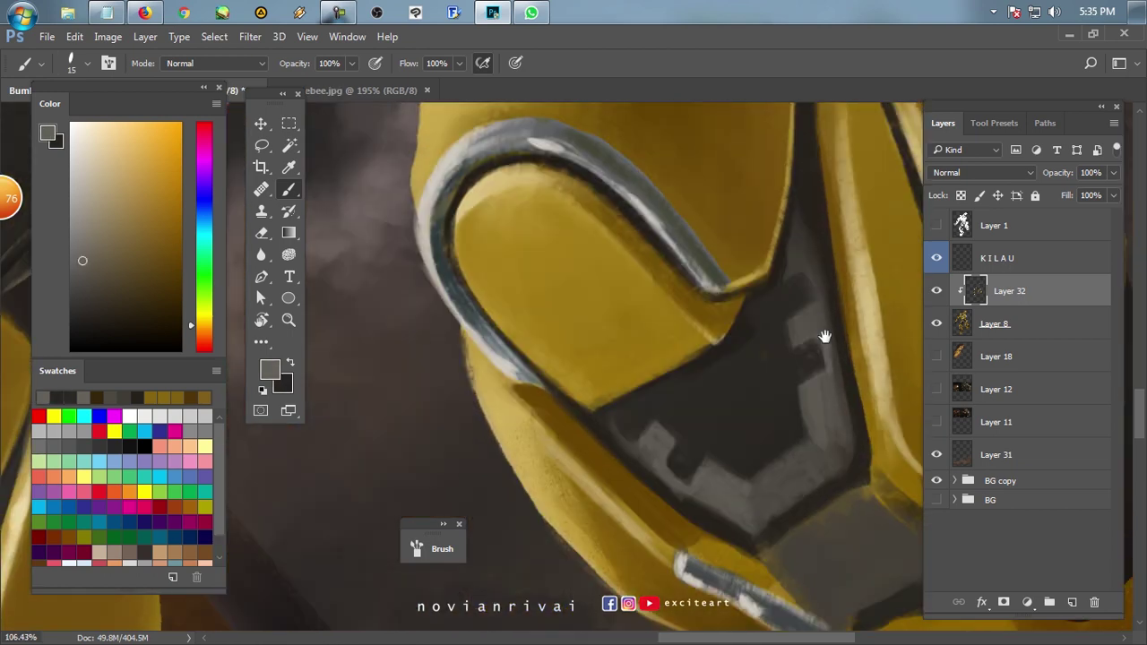
key(x)
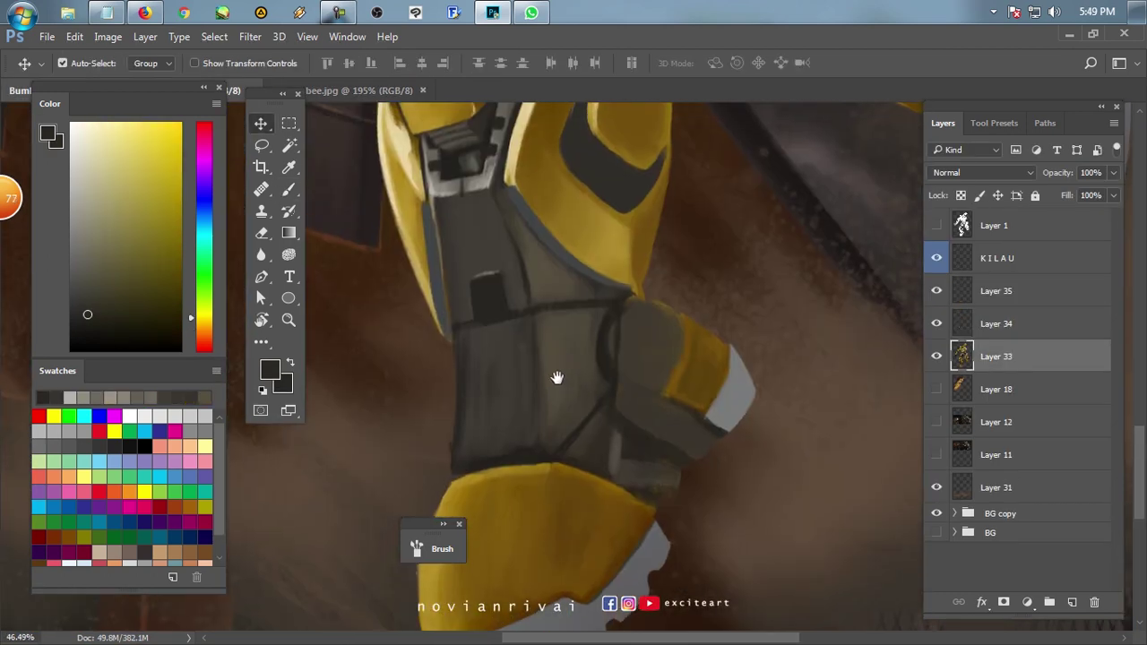
Smooth the grey shin area below the knee with brownish and dark greys sampled from the surrounding paint.
drag(556, 378, 561, 398)
key(b)
alt+click(467, 361)
alt+click(571, 368)
key(bracketleft)
key(bracketleft)
key(bracketleft)
alt+click(578, 310)
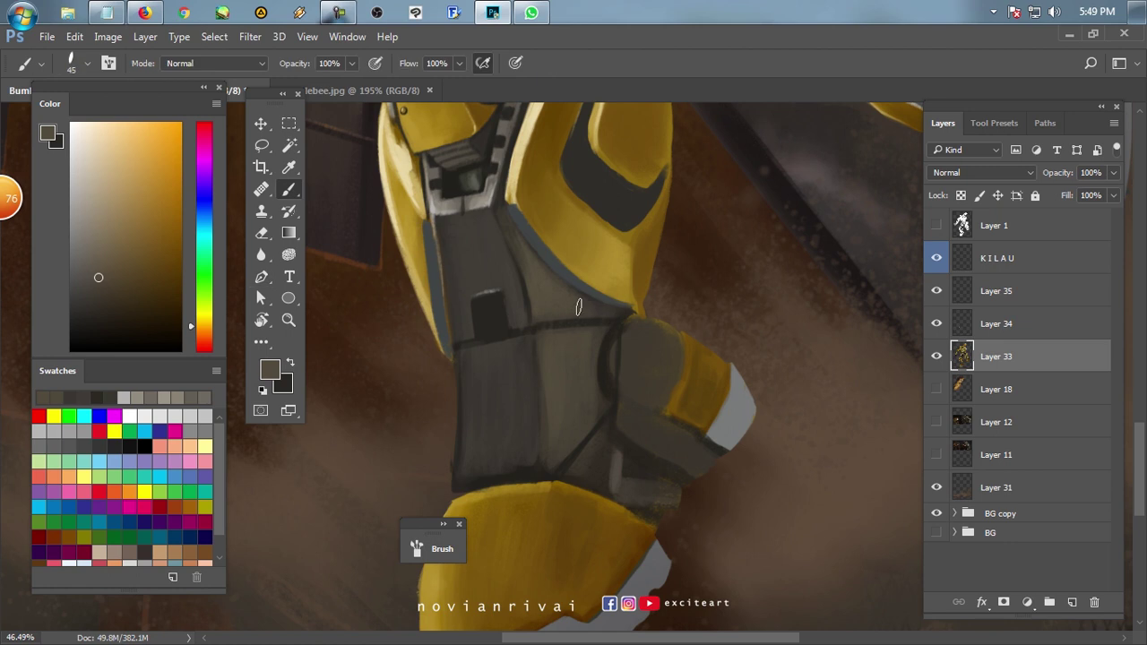
key(bracketright)
key(bracketright)
alt+click(497, 353)
Copy the lower section of the grey shin to its own layer and reshape it so its lower edge flares outward.
key(l)
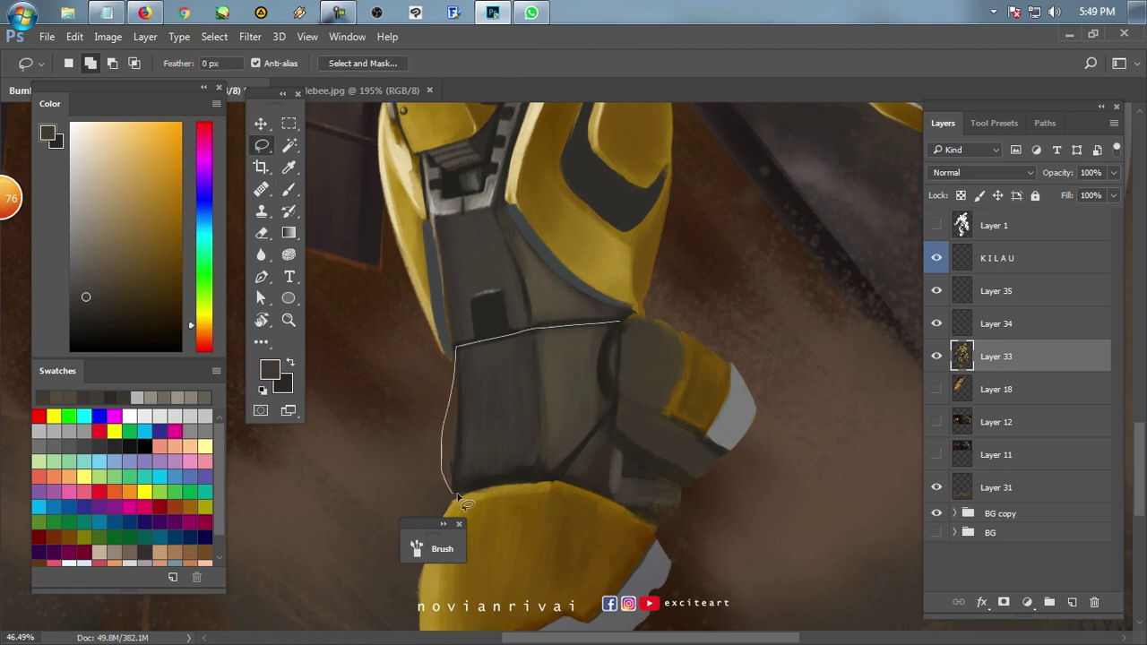
drag(613, 410, 615, 407)
key(ctrl+j)
key(v)
key(ctrl+t)
drag(645, 327, 638, 376)
mouse_move(482, 386)
mouse_down()
mouse_move(440, 402)
mouse_move(554, 362)
mouse_up()
key(Return)
Paint a thin light grey highlight along the top edge of the copied shin plate.
key(b)
alt+click(599, 331)
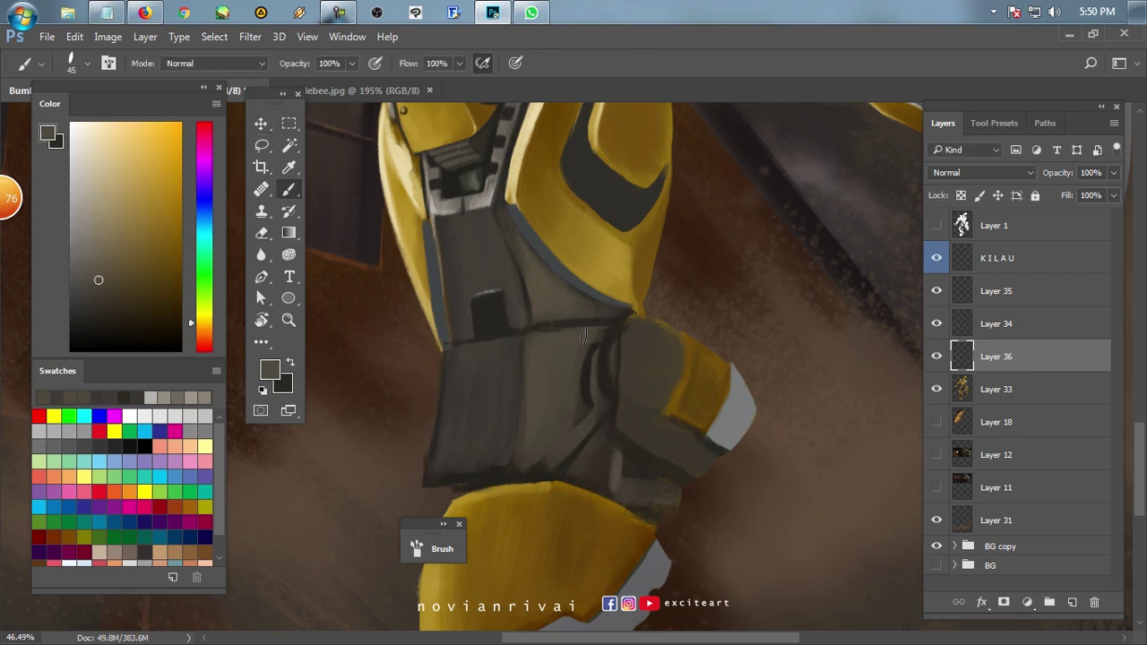
scroll(591, 338, down, 3)
scroll(592, 339, up, 3)
alt+click(584, 337)
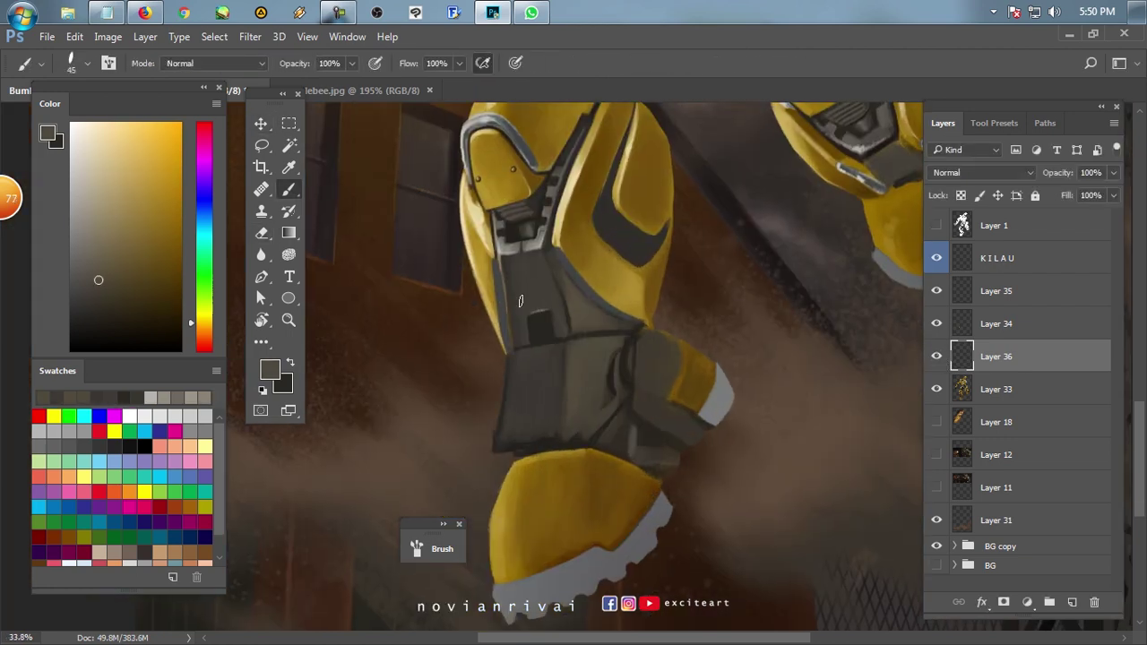
scroll(517, 338, up, 2)
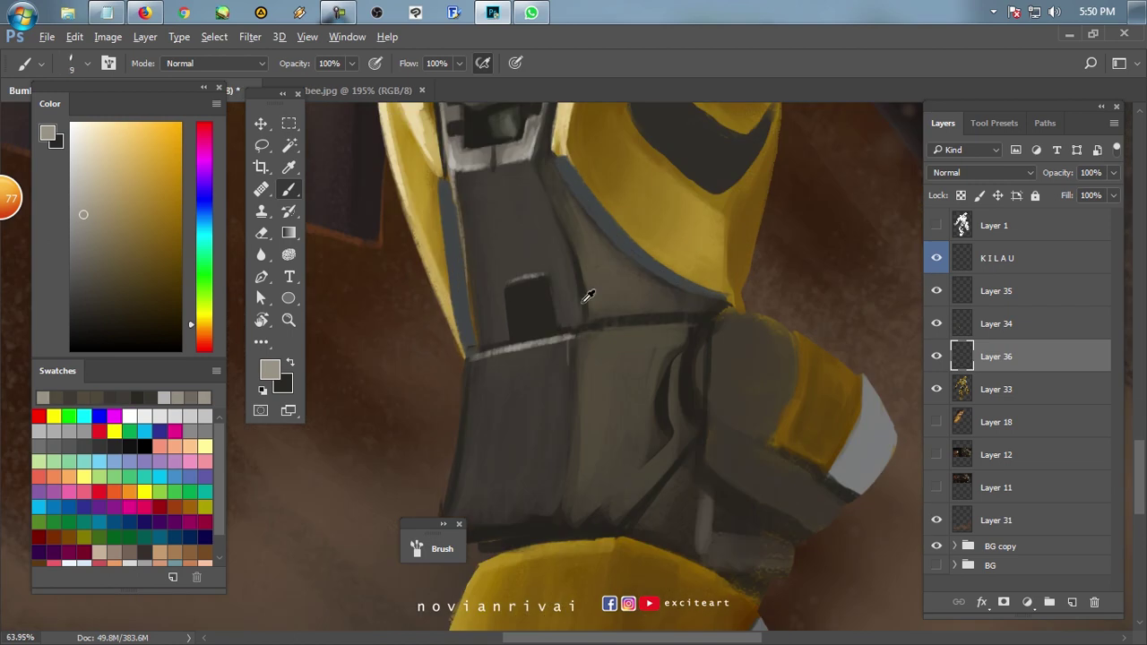
Blend the two faces of the shin plate and cover its curved dark lines with sampled olive-grey.
alt+click(571, 346)
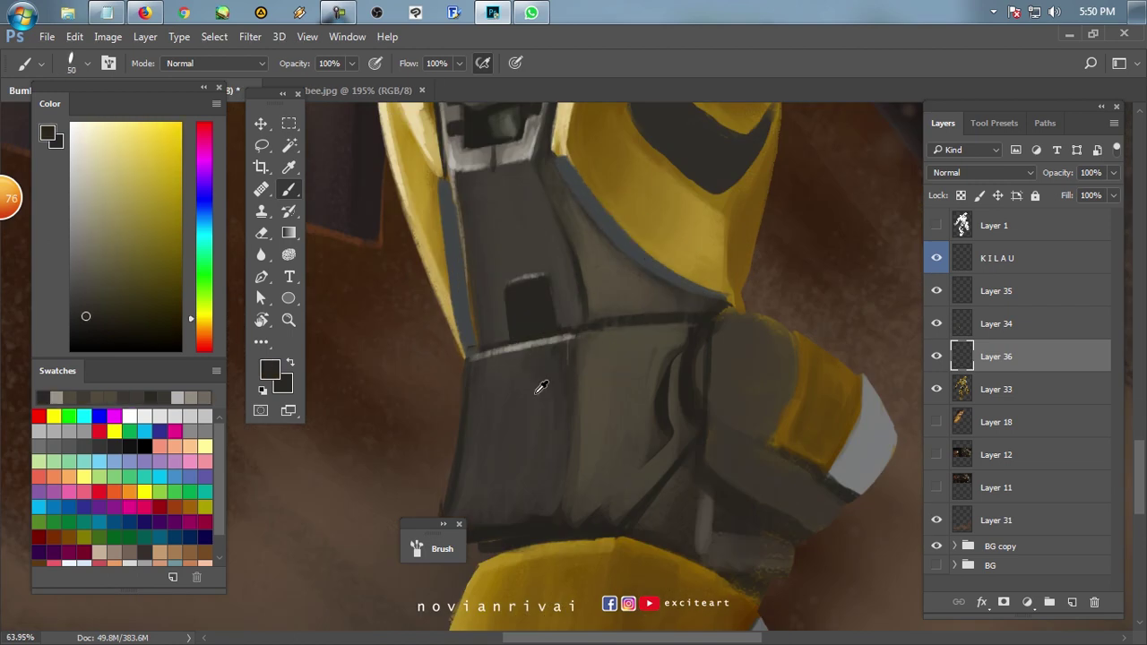
alt+click(565, 386)
key(bracketright)
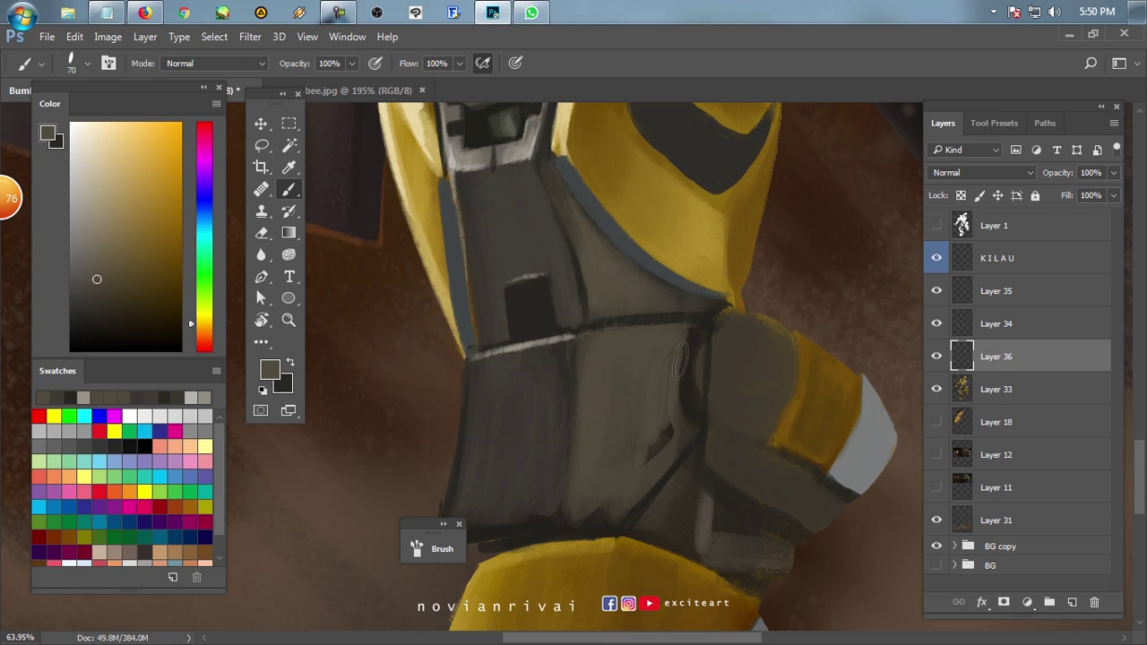
Check the reference image and cut a notch into the lower outer corner of the shin plate.
key(ctrl+Tab)
alt+click(618, 412)
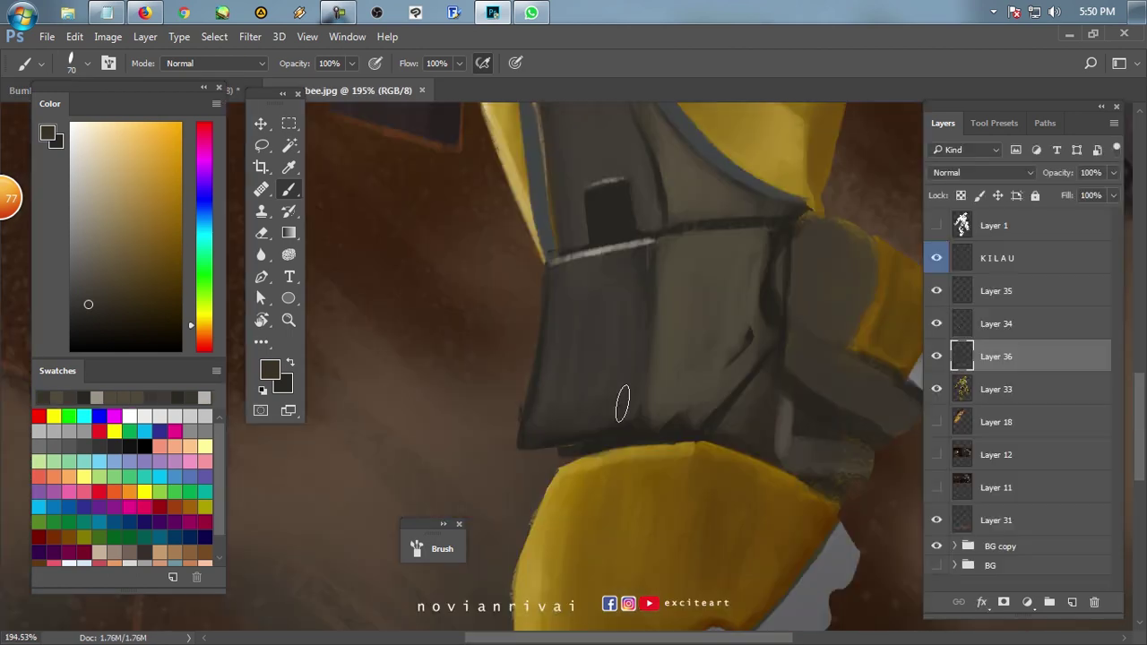
key(ctrl+Tab)
key(e)
key(b)
Paint near-black lines along the shin plate's inner edge, diagonal brace and bottom edge, comparing with the reference image.
alt+click(744, 330)
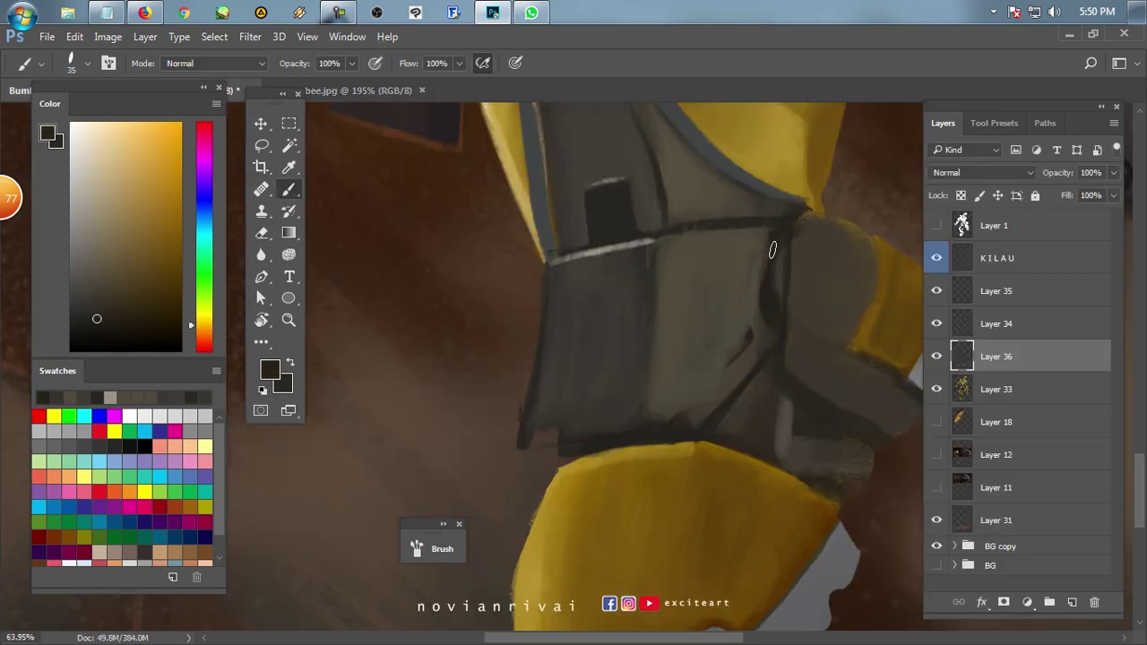
drag(764, 240, 760, 312)
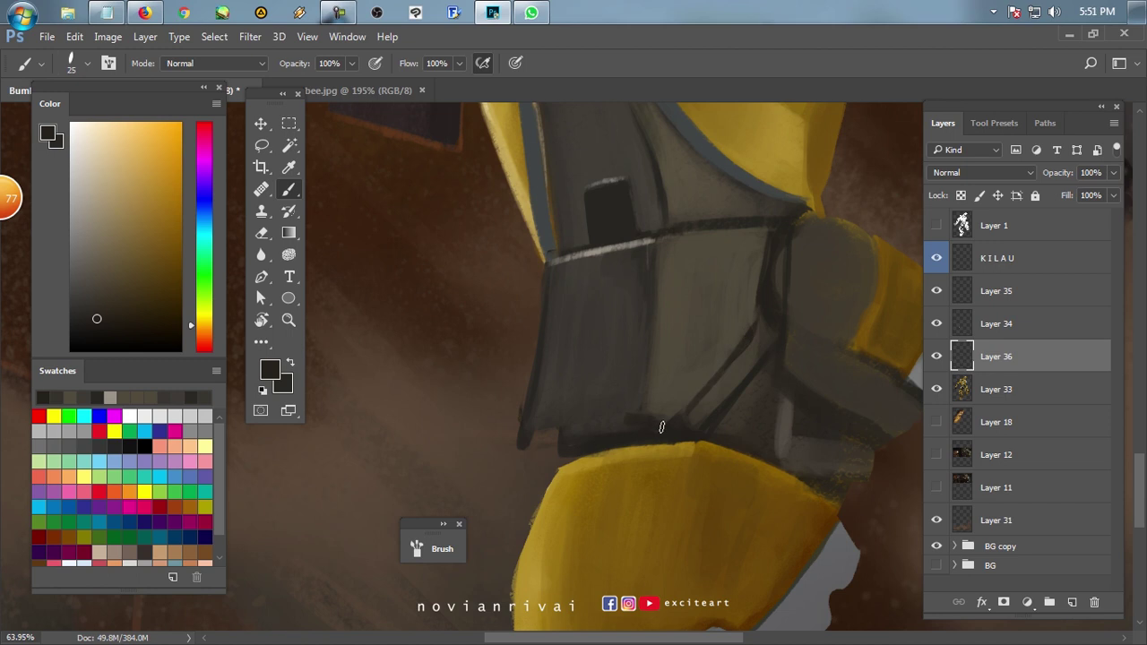
key(ctrl+Tab)
key(ctrl+Tab)
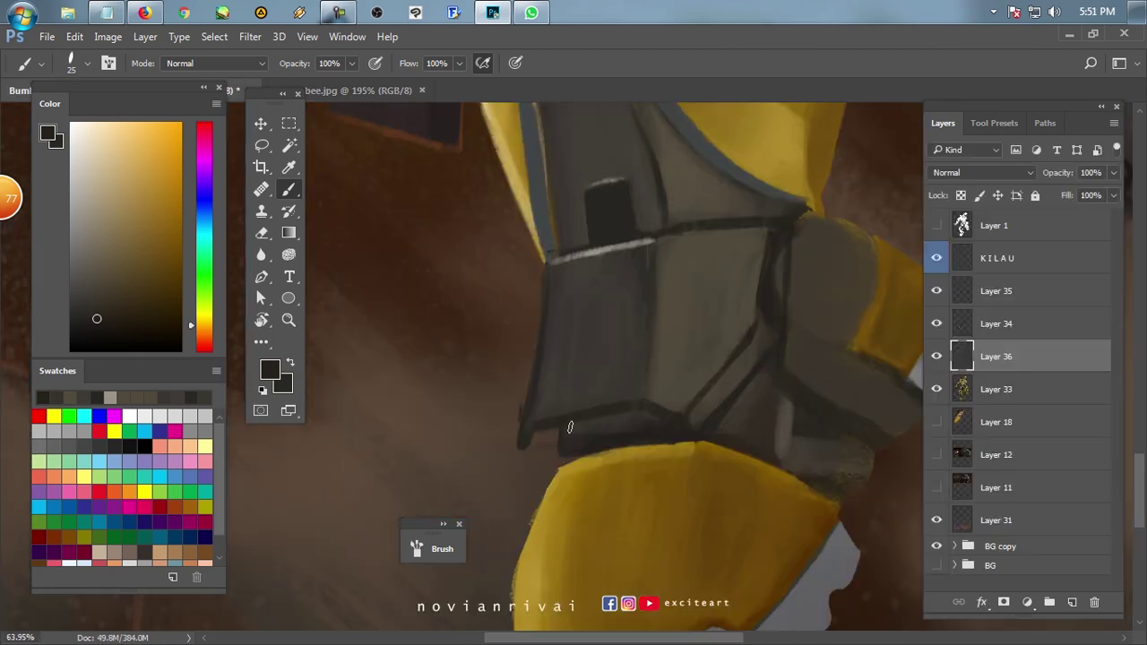
Darken the gap between the shin plate and the yellow foot armour on Layer 33.
scroll(596, 412, down, 5)
scroll(654, 384, up, 4)
key(bracketright)
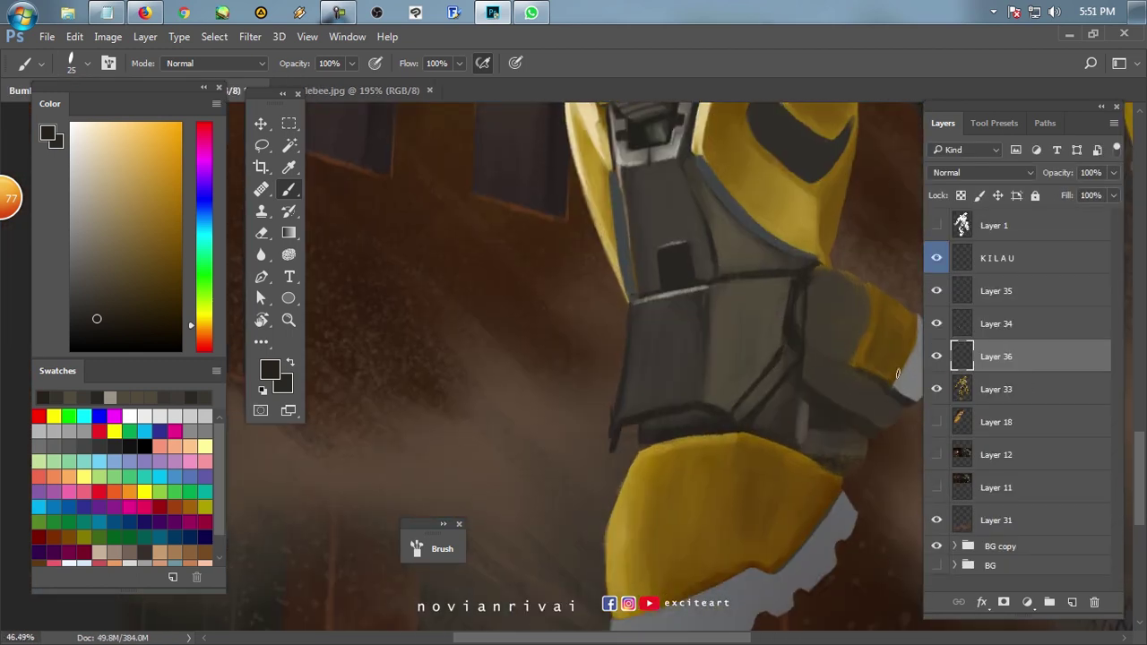
key(alt+bracketleft)
scroll(691, 422, up, 3)
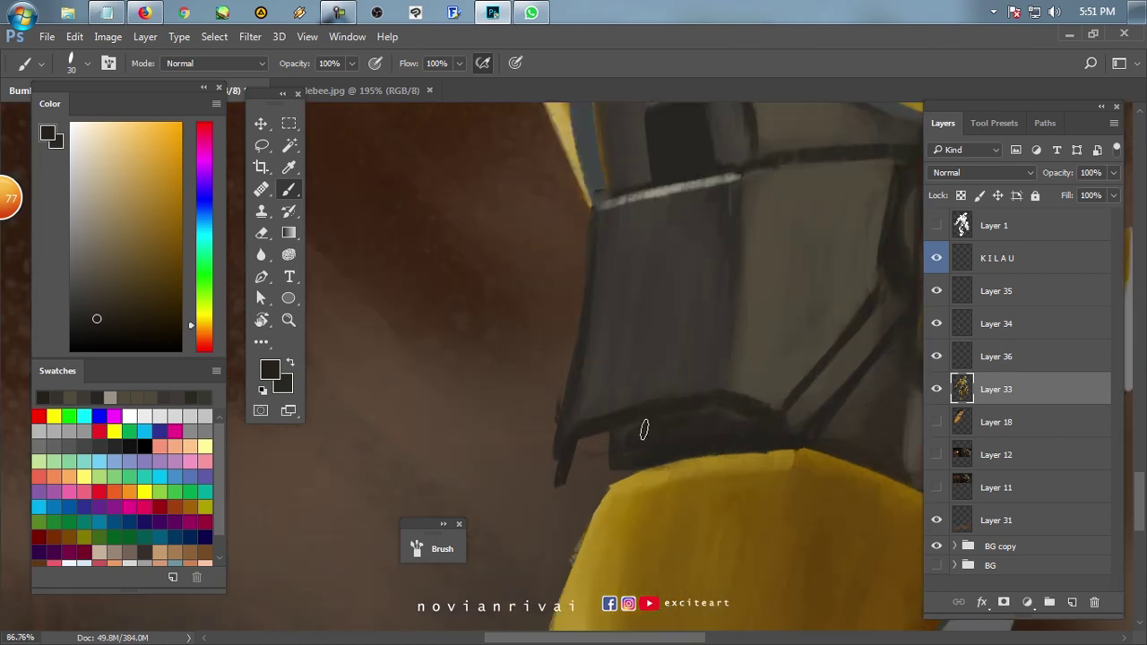
Paint a thin grey highlight along the bottom edge of the shin plate on Layer 36.
click(997, 351)
alt+click(644, 391)
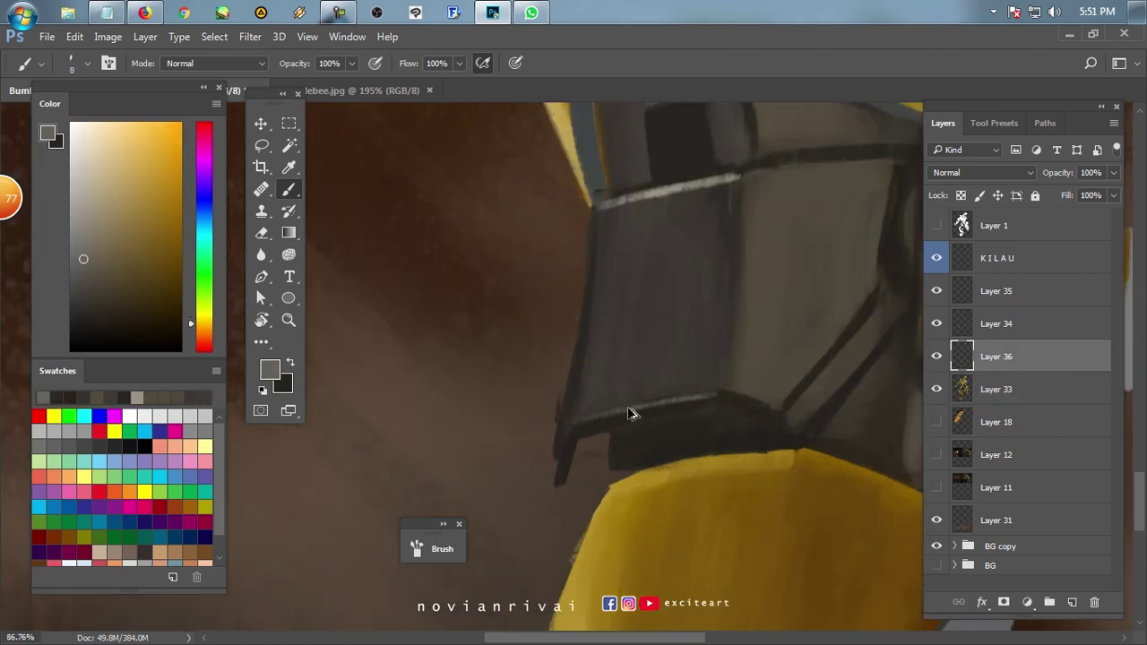
drag(555, 411, 520, 469)
Clean up the shin plate's dark outer corner and add light grey highlights along its vertical ridge and corner.
alt+click(520, 469)
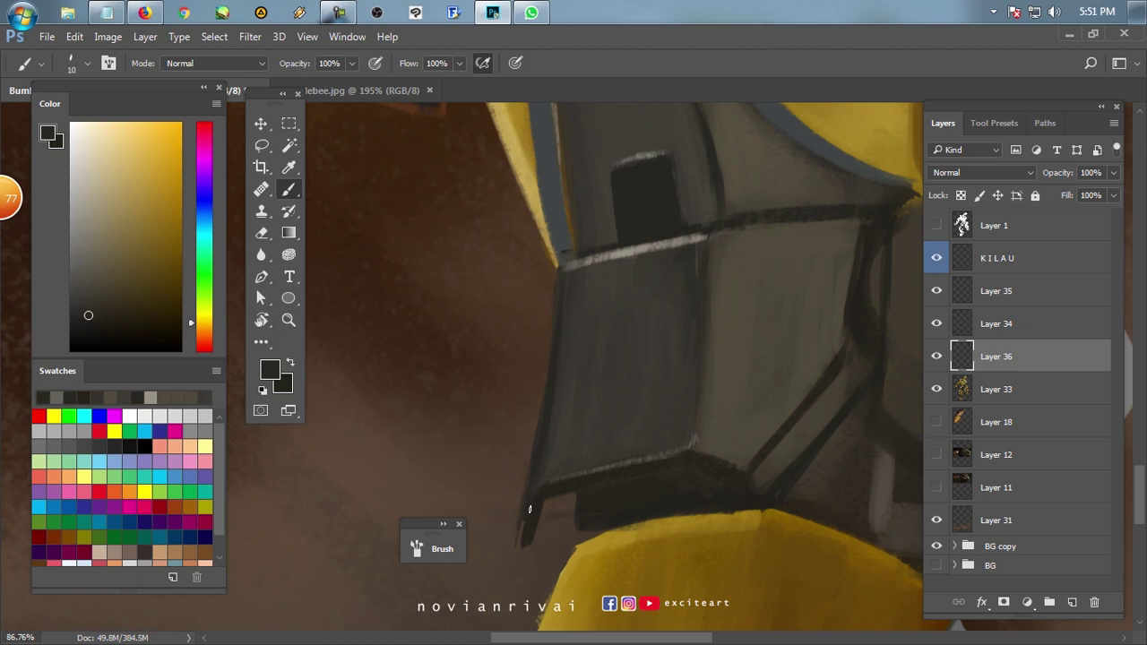
alt+click(686, 273)
key(bracketleft)
key(bracketleft)
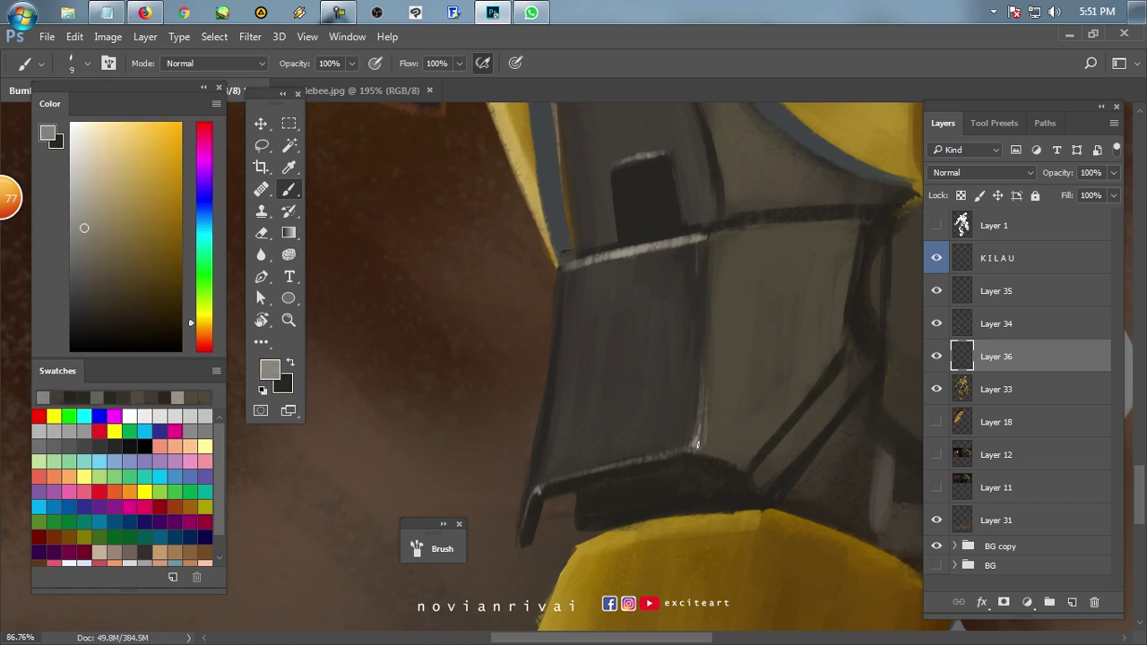
scroll(693, 444, down, 2)
scroll(768, 385, up, 2)
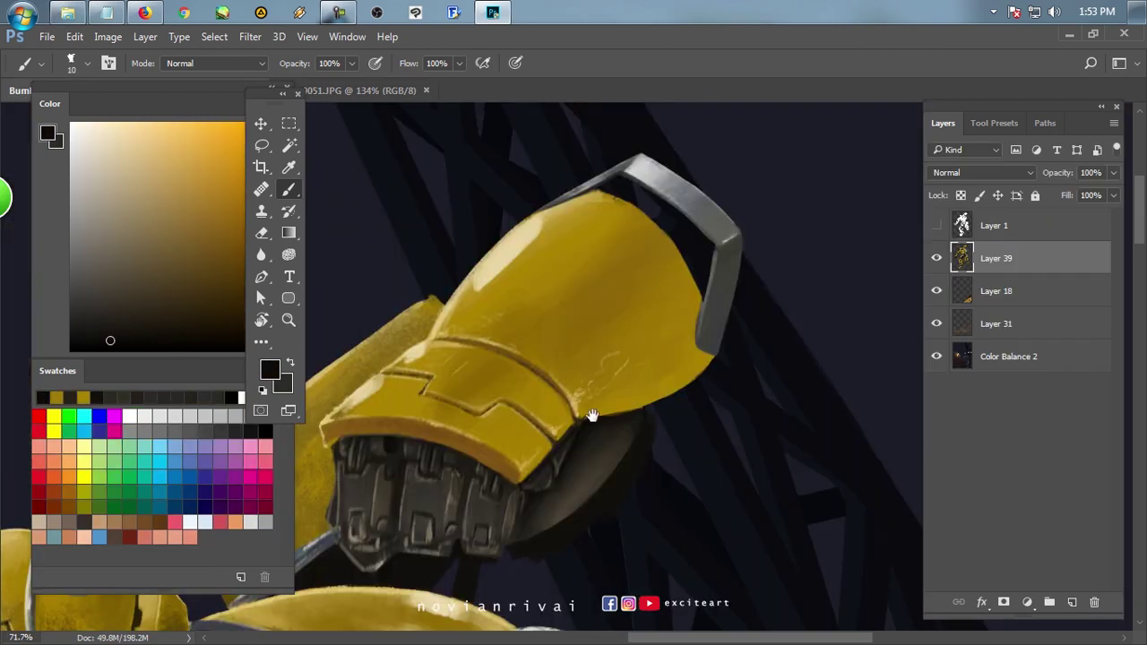
Paint a black panel line along the lower edge of the raised forearm's yellow armour and compare it with the reference photo.
scroll(627, 376, up, 3)
drag(538, 384, 602, 351)
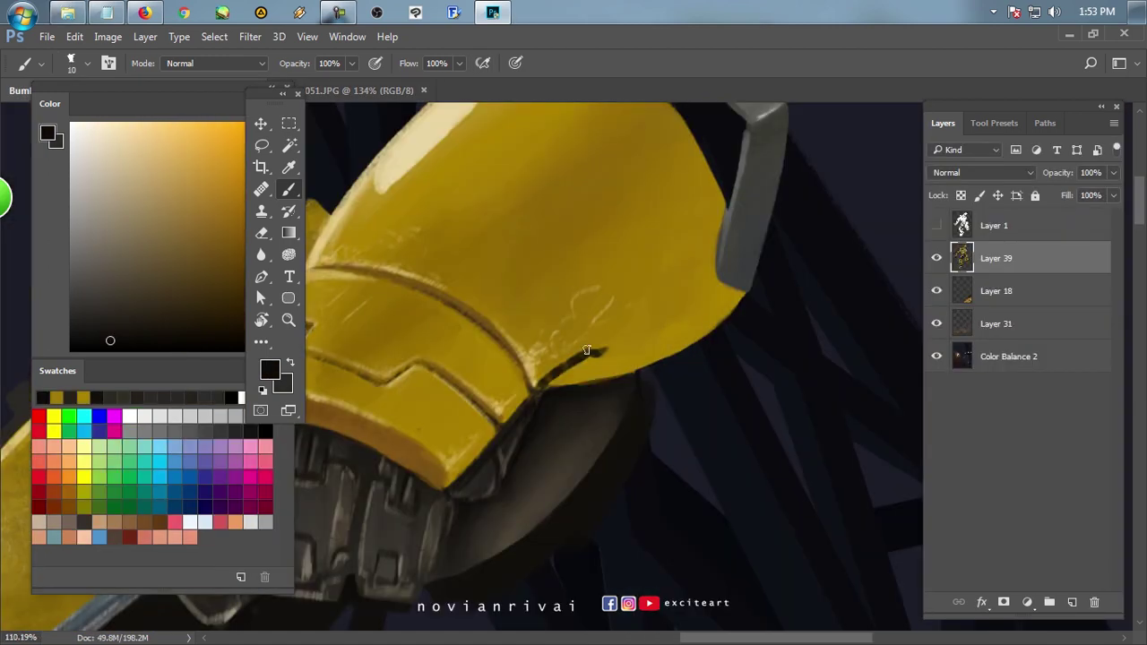
drag(587, 351, 708, 291)
key(ctrl+Tab)
key(ctrl+Tab)
key(ctrl+Tab)
key(ctrl+Tab)
key(ctrl+Tab)
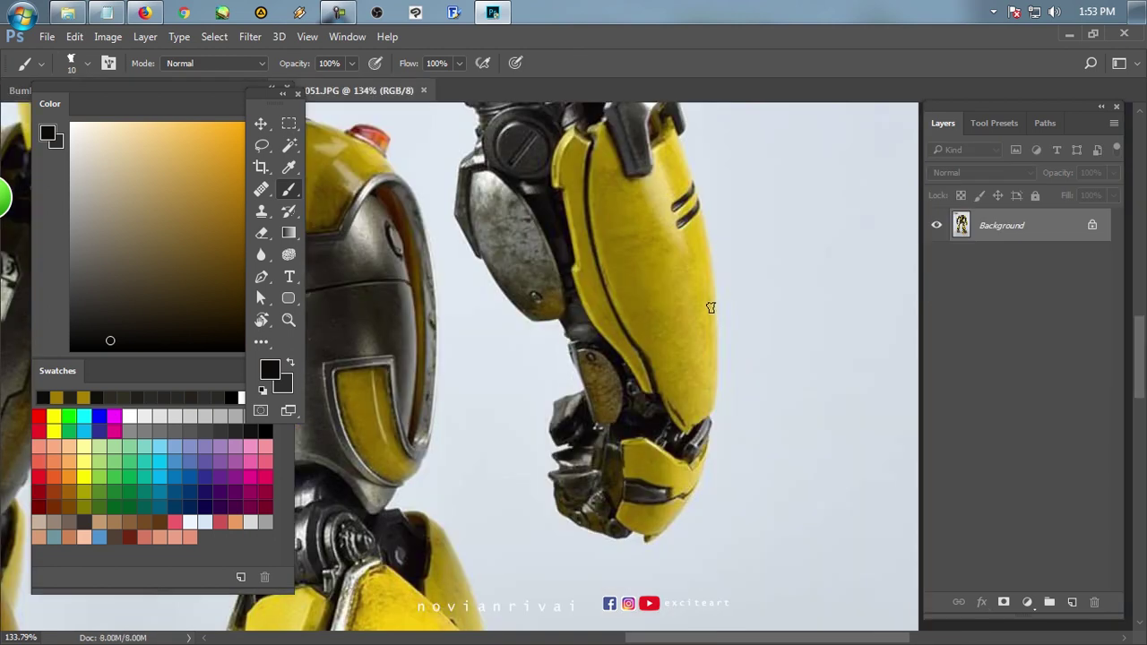
key(ctrl+Tab)
Select the grey metal bracket at the end of the raised forearm and copy it to a new layer.
scroll(622, 356, down, 2)
scroll(755, 316, up, 2)
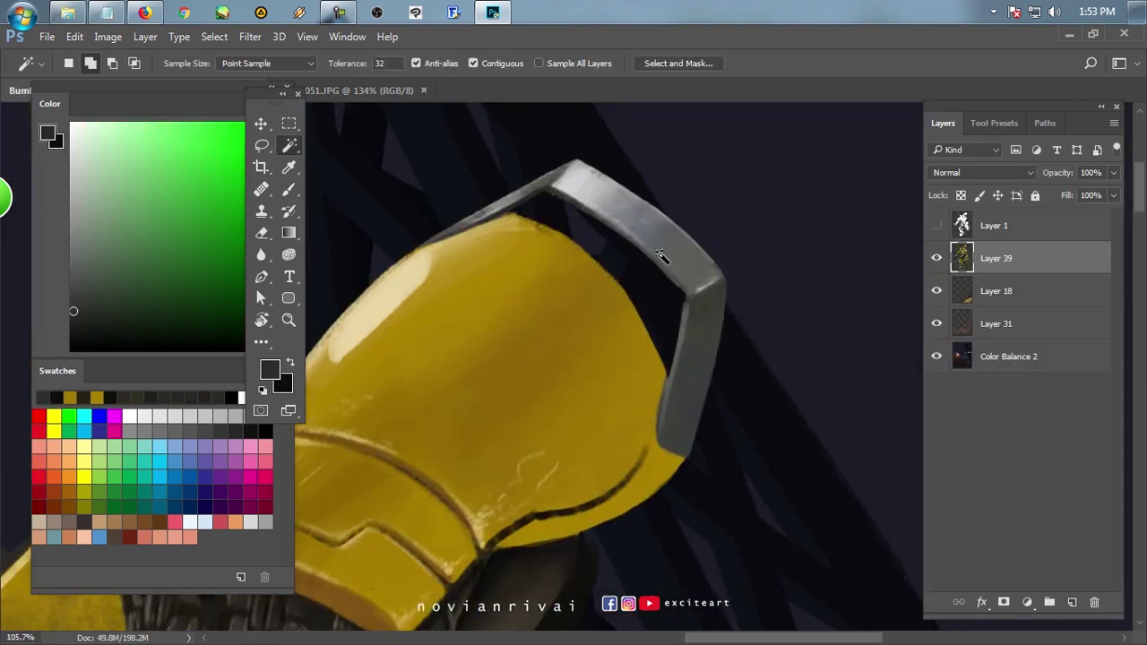
click(668, 274)
shift+click(686, 350)
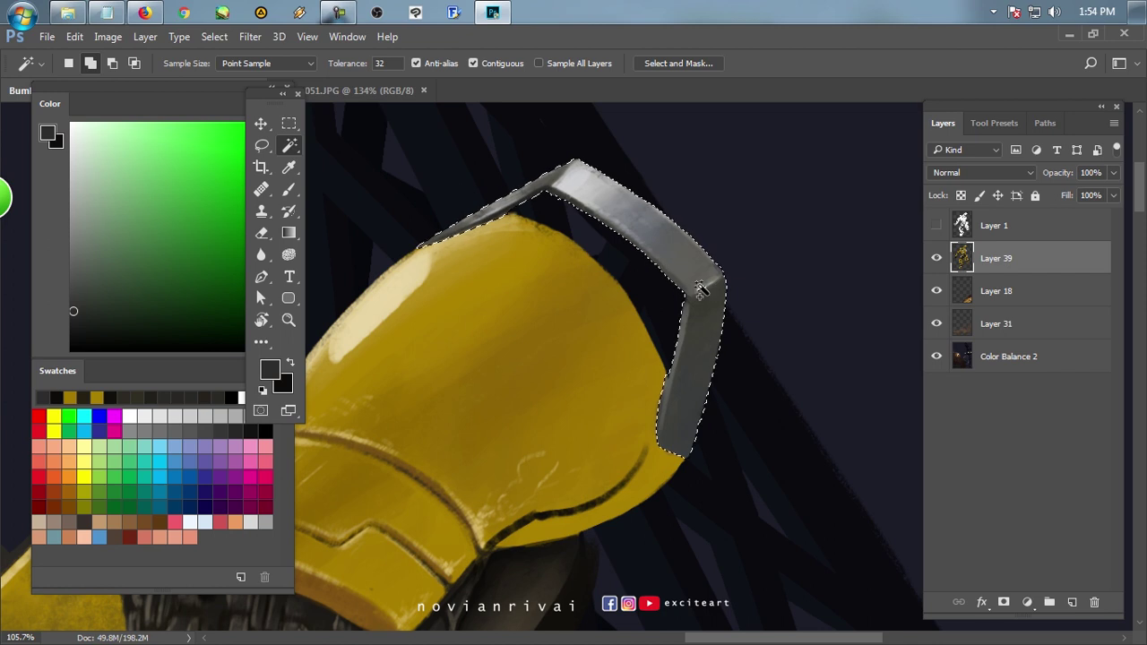
scroll(702, 246, up, 3)
scroll(702, 246, down, 6)
key(ctrl+j)
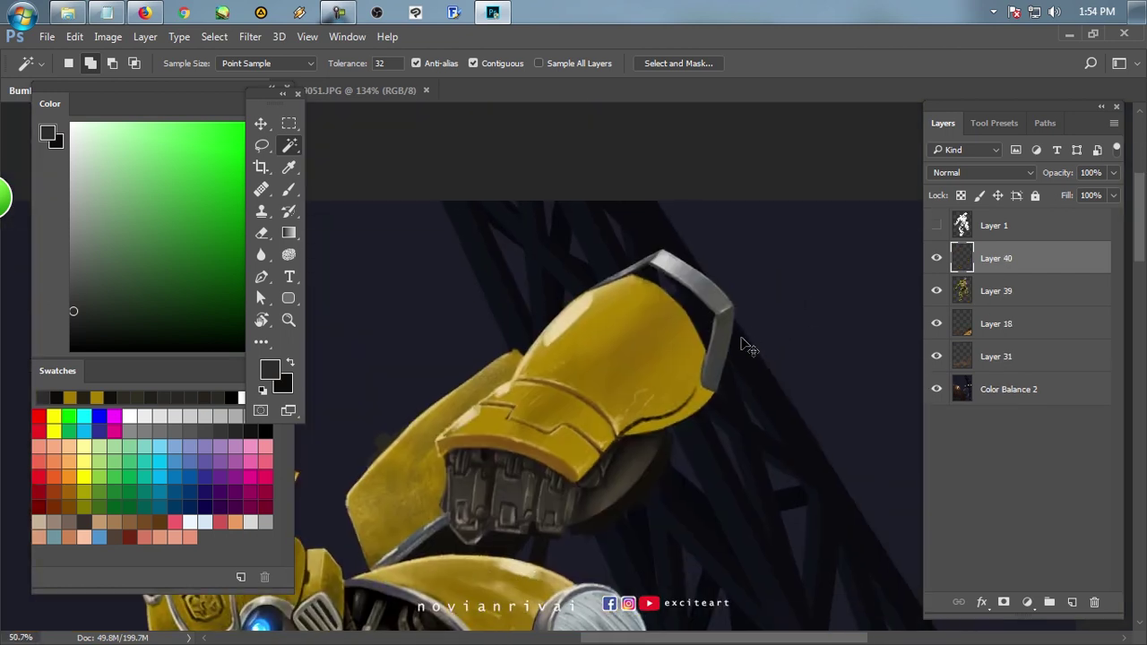
Transform the copied bracket to refit it around the end of the yellow forearm armour.
key(ctrl+t)
drag(744, 399, 726, 389)
drag(593, 250, 596, 253)
key(Return)
click(995, 290)
click(995, 258)
Shade the narrow arm of the bracket with sampled dark grey using a smaller brush.
scroll(595, 267, up, 5)
key(b)
alt+click(726, 224)
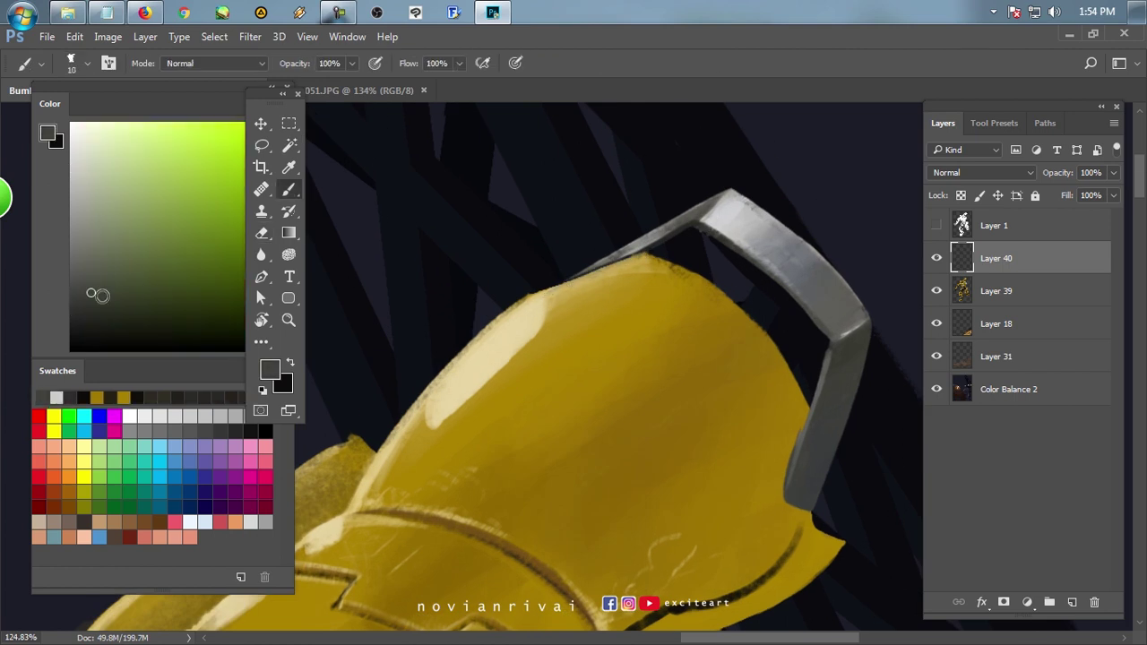
scroll(643, 205, up, 2)
key(bracketleft)
key(bracketleft)
drag(548, 307, 691, 243)
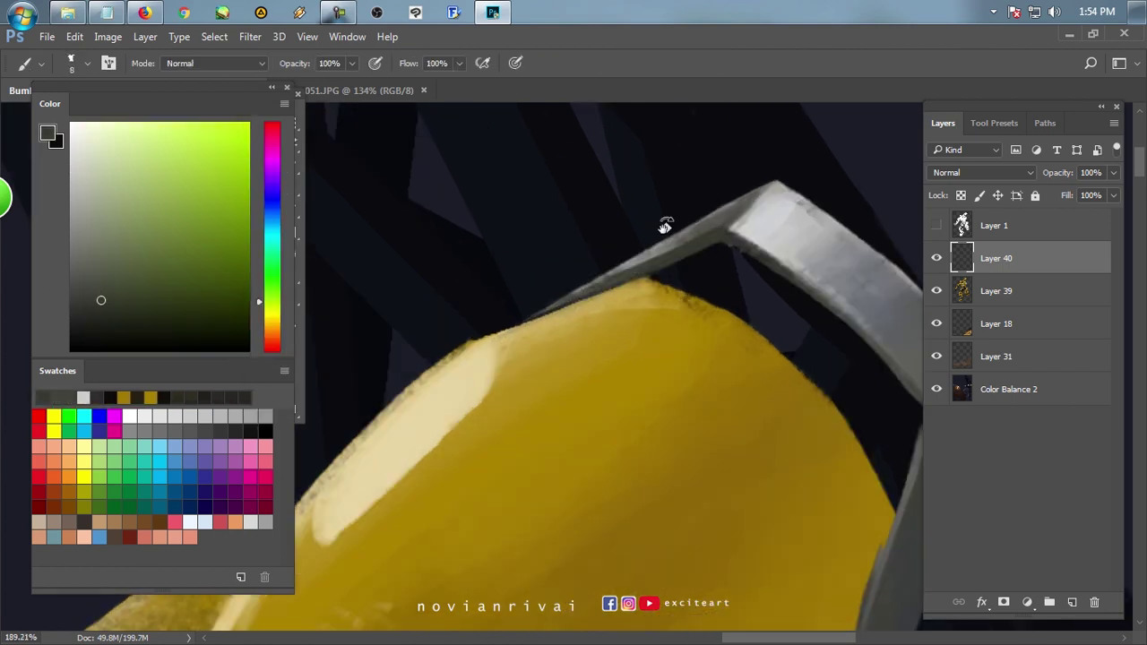
Paint a bevel along the bracket's inner edge with sampled dark and mid greys to give it thickness.
scroll(691, 243, left, 5)
alt+click(422, 294)
key(bracketright)
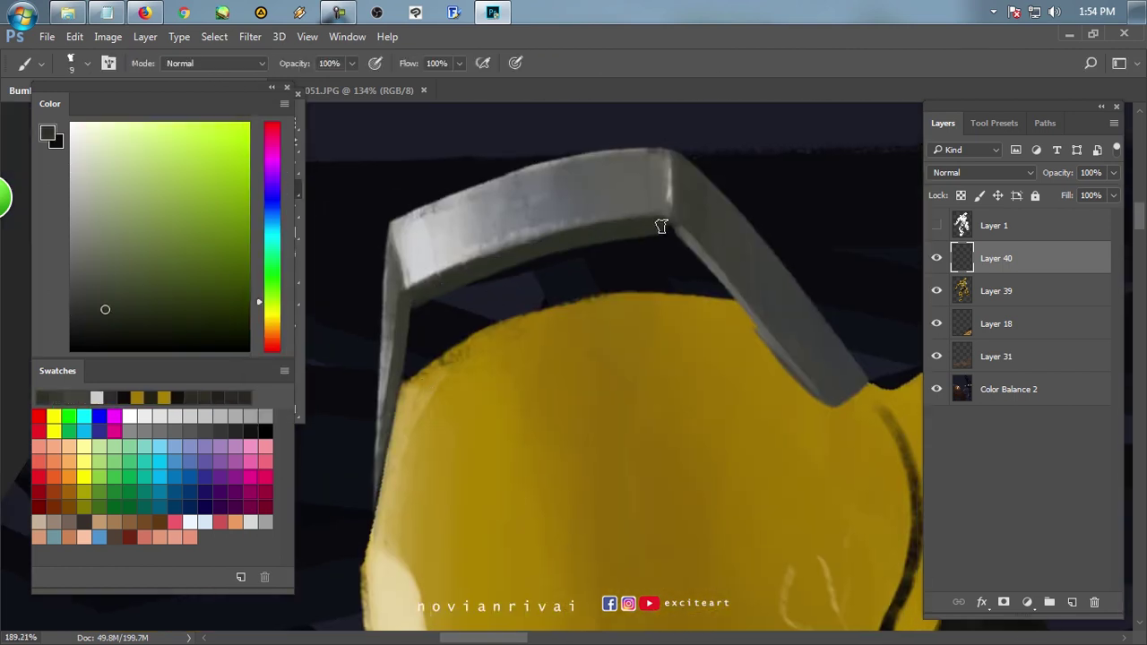
scroll(595, 232, left, 5)
alt+click(404, 330)
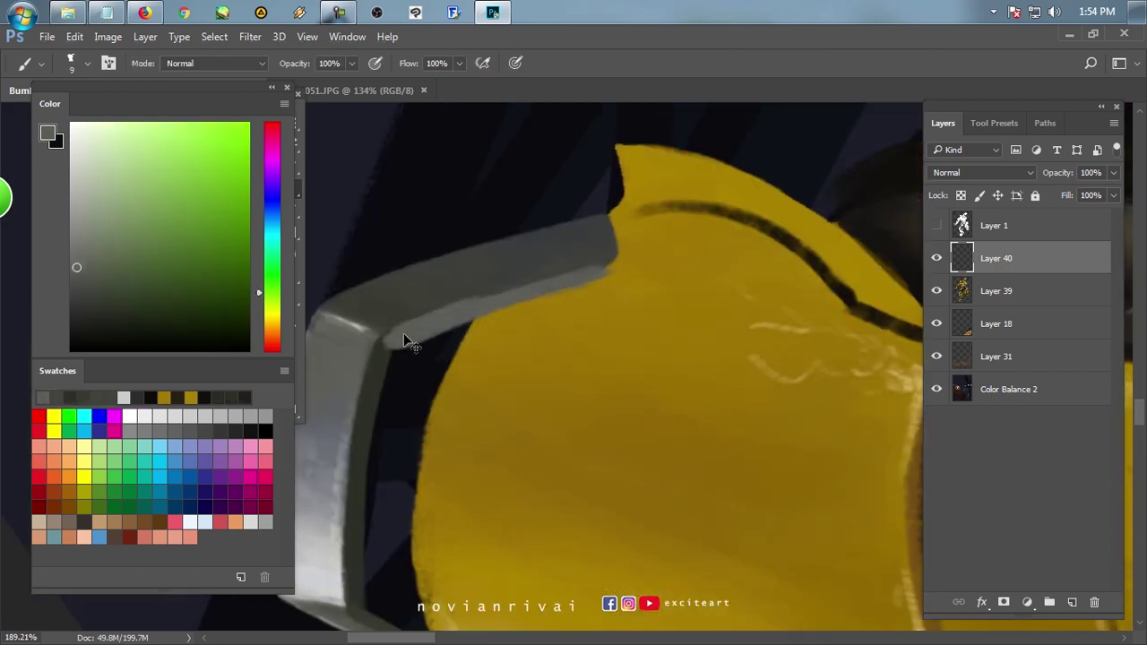
alt+click(377, 359)
key(bracketleft)
alt+click(446, 315)
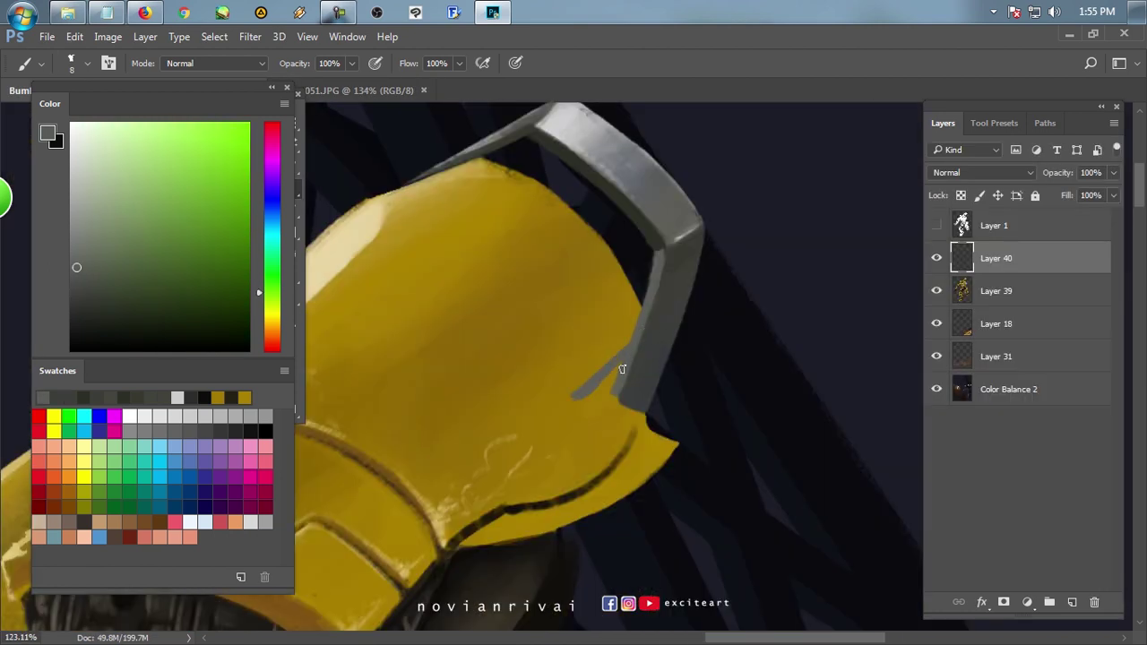
Extend the bracket's lower end into an angled hook over the yellow armour and trim its outline.
alt+click(622, 369)
drag(590, 402, 633, 377)
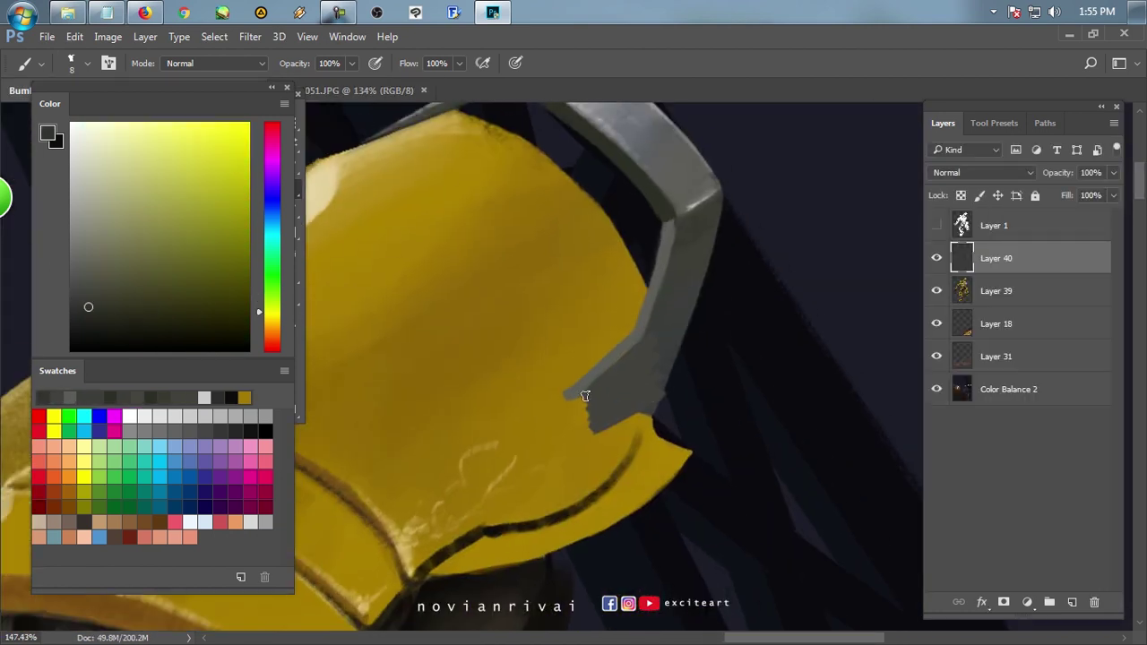
key(e)
drag(595, 384, 677, 412)
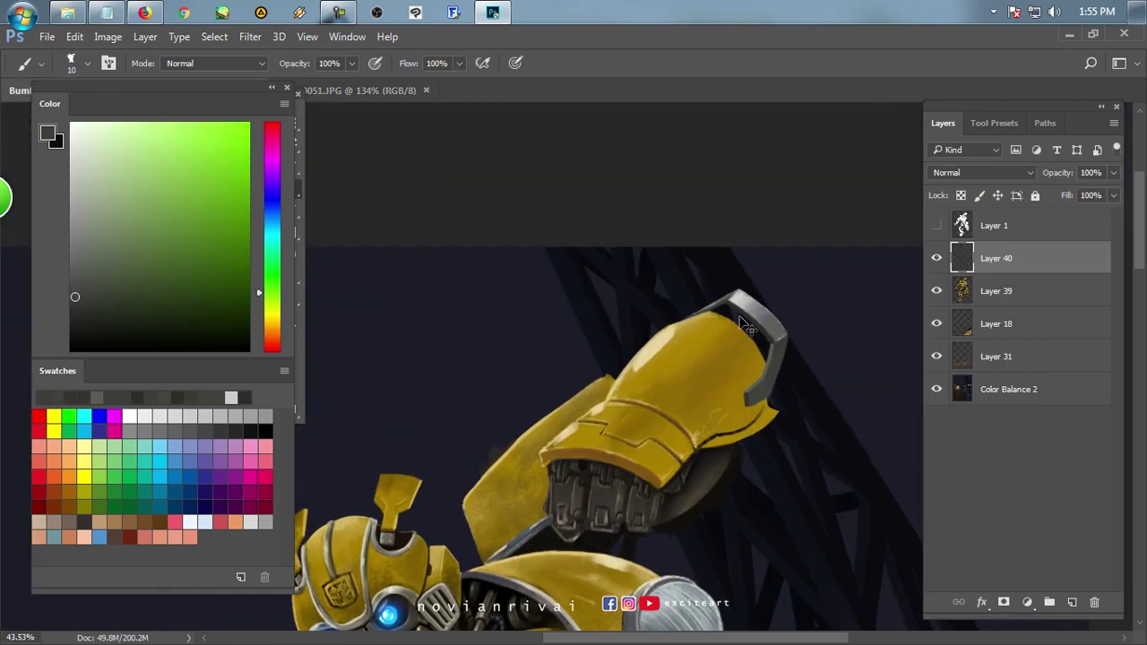
Transform the whole bracket again to adjust its fit on the forearm armour.
key(ctrl+t)
drag(677, 294, 672, 289)
key(Return)
key(ctrl+t)
drag(769, 383, 770, 372)
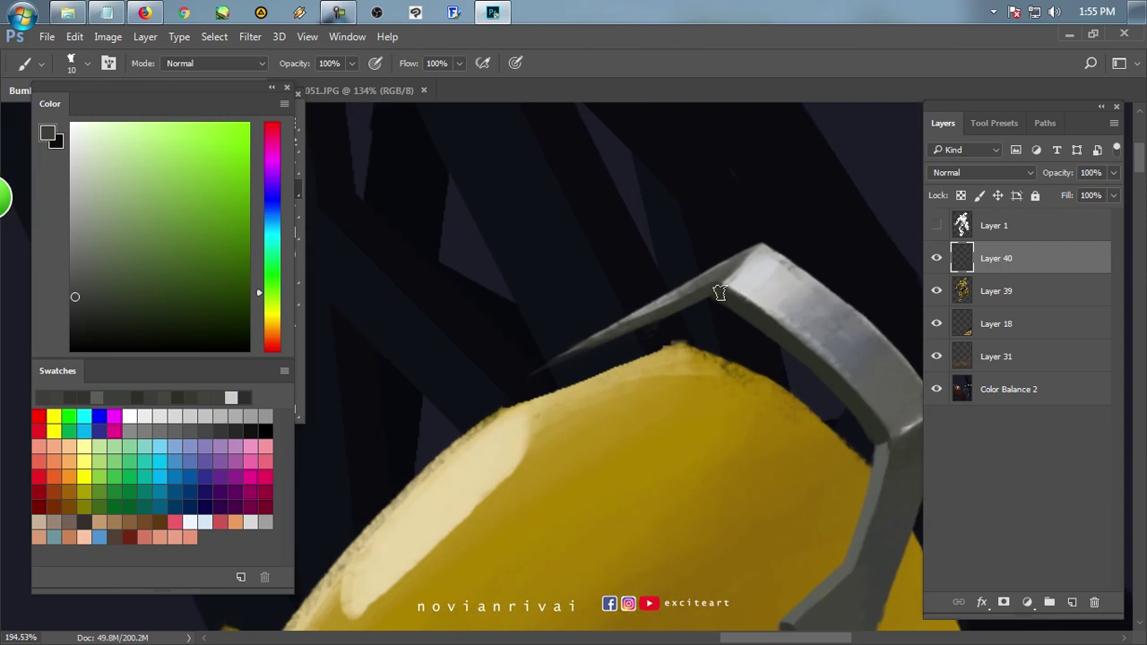
Adjust the bracket's narrow arm so its tip meets the yellow armour, checking the reference photo.
key(l)
drag(720, 293, 783, 213)
key(ctrl+t)
key(Escape)
key(ctrl+Tab)
key(ctrl+Tab)
key(v)
drag(787, 290, 801, 296)
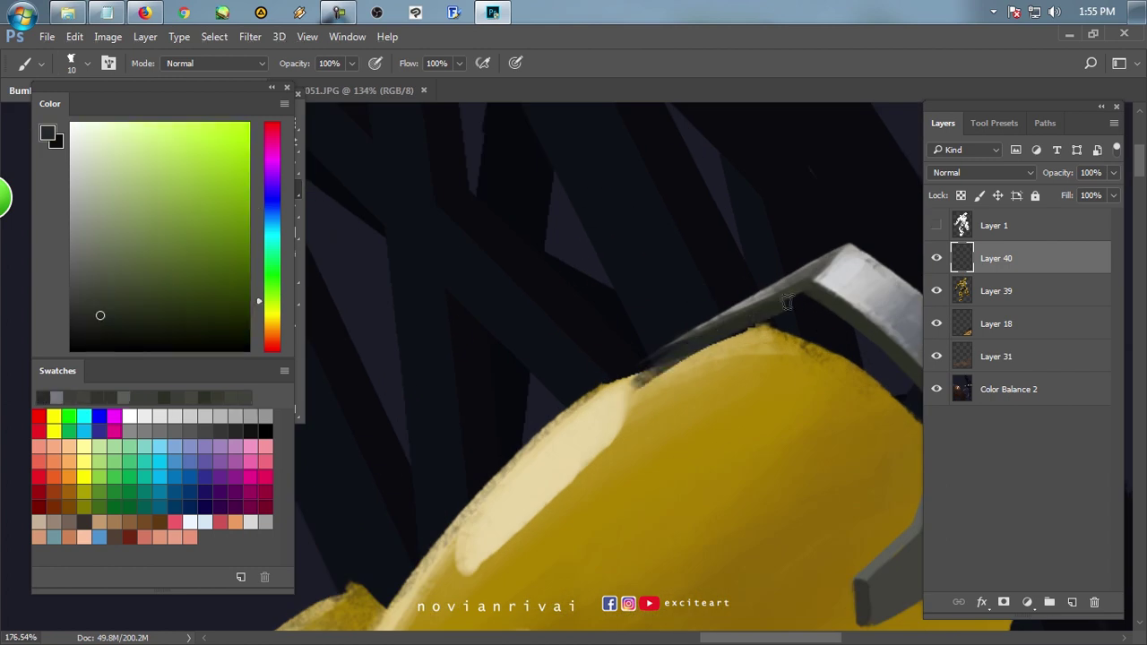
Check the reference photo and erase a notch from the yellow armour beneath the bracket on Layer 39.
key(ctrl+Tab)
key(ctrl+Tab)
click(948, 295)
key(e)
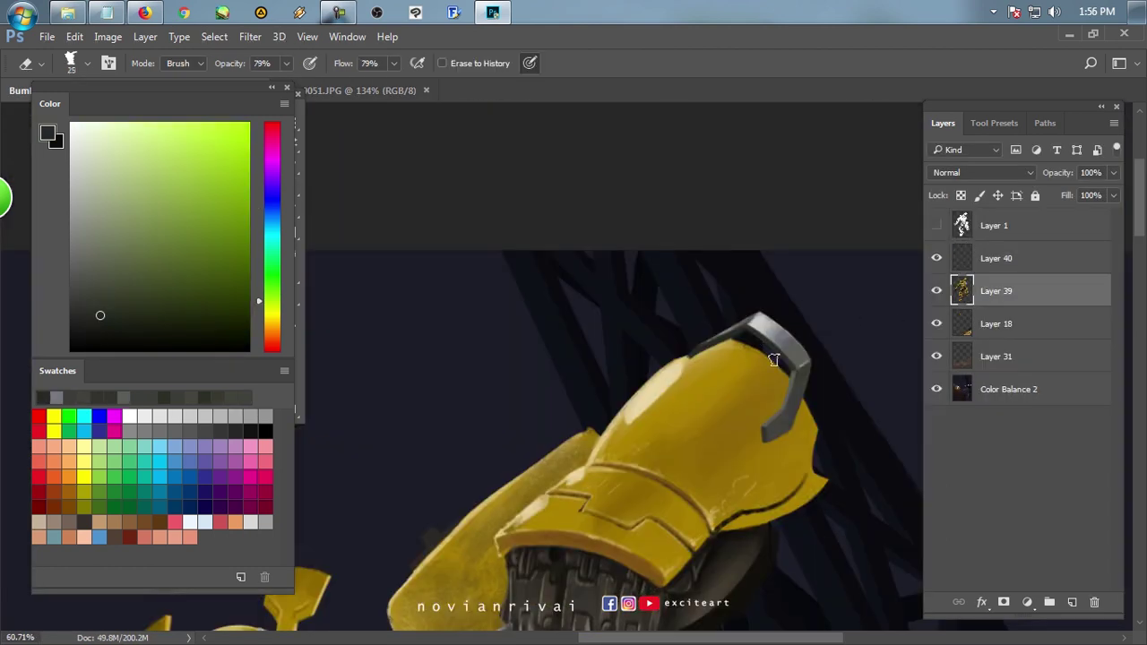
scroll(773, 366, up, 3)
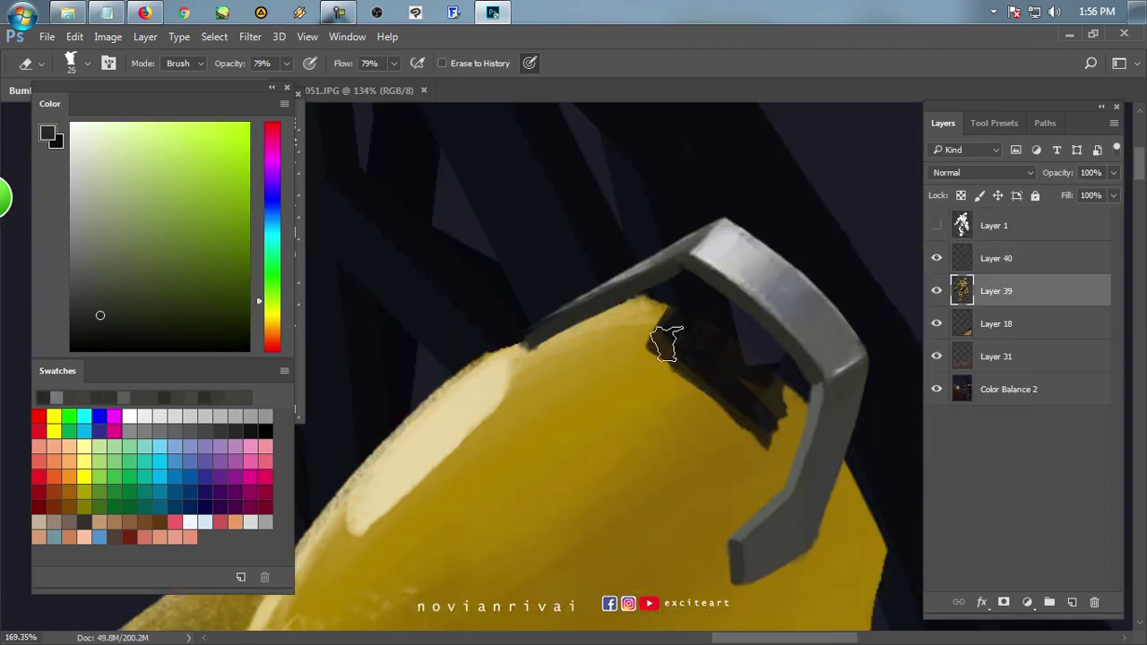
Clean up the notch's edges and blend the surrounding yellow armour with sampled yellow tones.
key(b)
alt+click(771, 430)
key(r)
mouse_move(681, 386)
mouse_down()
mouse_move(623, 418)
mouse_move(568, 335)
mouse_up()
scroll(568, 335, up, 2)
drag(527, 376, 619, 350)
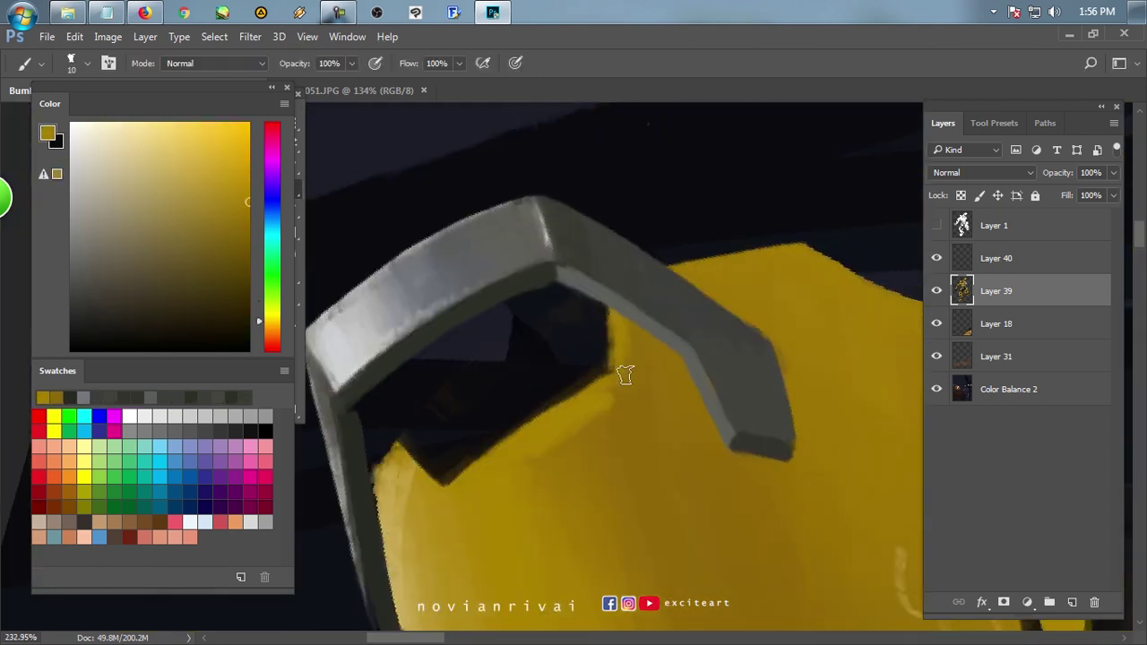
alt+click(655, 374)
key(bracketright)
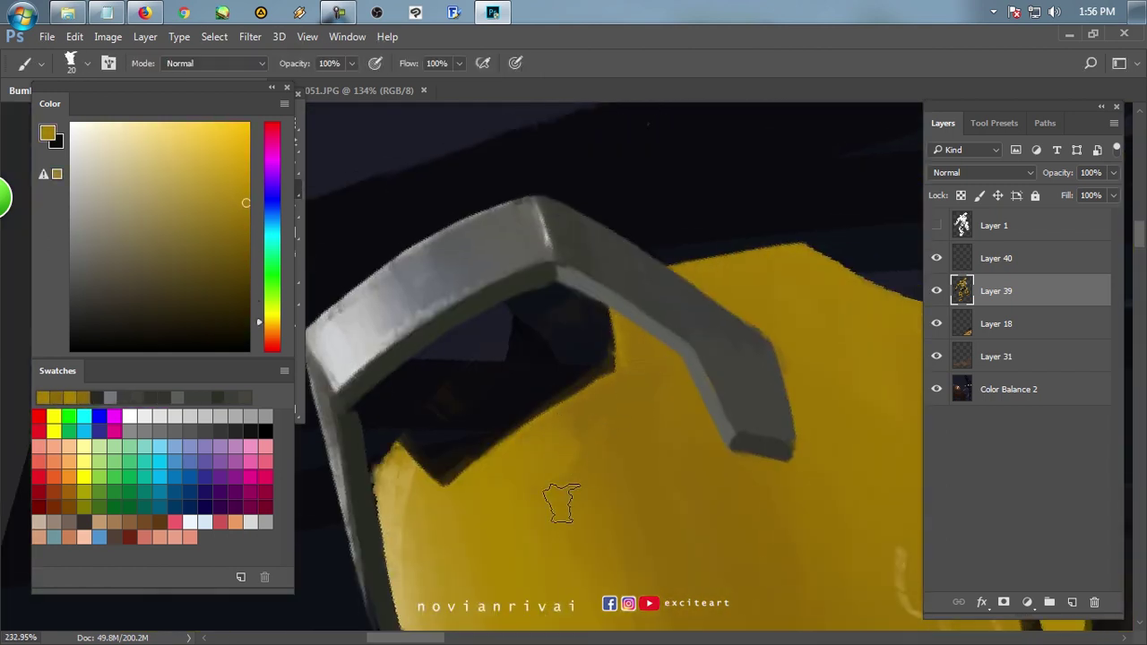
Blend the yellow armour around the notch with sampled yellow tones and a smaller brush on Layer 39.
drag(554, 433, 506, 394)
alt+click(495, 381)
key(bracketleft)
key(bracketleft)
alt+click(495, 376)
Select the bracket on Layer 40 and shade its narrow arm with sampled greys, checking the reference photo.
key(e)
key(v)
click(622, 399)
key(b)
alt+click(621, 400)
mouse_move(455, 275)
mouse_down()
mouse_move(513, 311)
mouse_move(378, 411)
mouse_up()
key(ctrl+Tab)
key(ctrl+Tab)
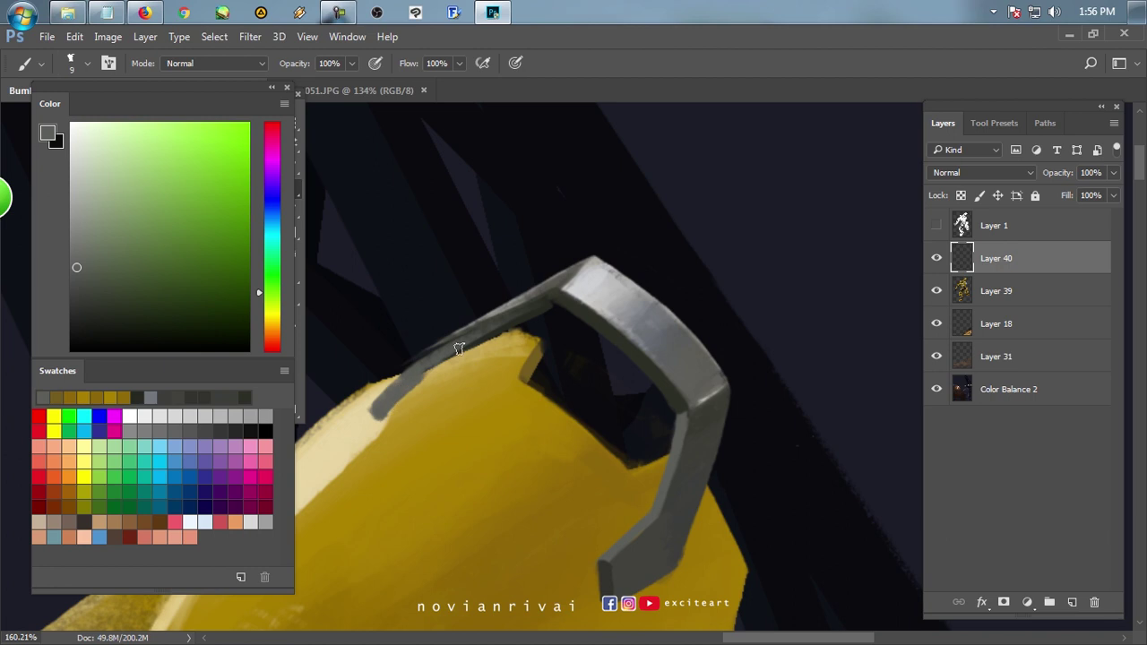
alt+click(535, 310)
mouse_move(537, 315)
mouse_down()
mouse_move(364, 421)
mouse_move(417, 369)
mouse_move(402, 373)
mouse_up()
Define the narrow arm's dark end and lighten its upper face with sampled greys, checking the reference photo.
alt+click(374, 413)
alt+click(386, 394)
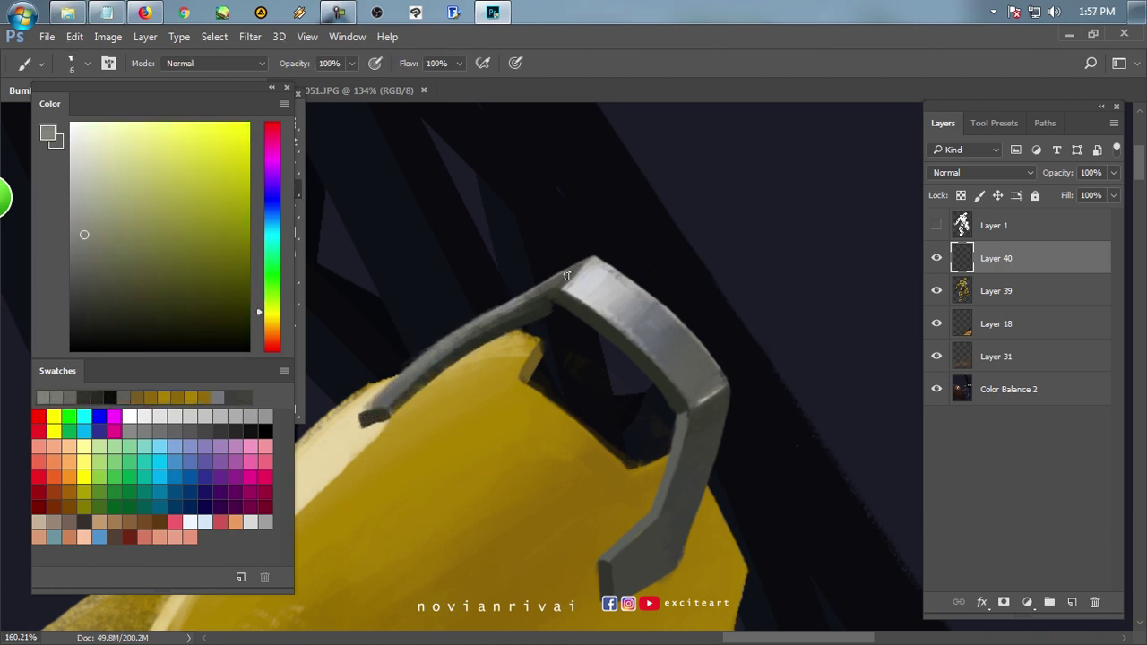
drag(527, 299, 405, 381)
alt+click(390, 406)
key(ctrl+Tab)
key(ctrl+Tab)
Paint a thin light-grey edge highlight across the foot of the bracket's wide arm.
scroll(597, 227, up, 3)
alt+click(597, 226)
key(bracketleft)
key(bracketleft)
key(bracketleft)
alt+click(550, 466)
mouse_move(531, 468)
mouse_down()
mouse_move(610, 439)
mouse_move(570, 454)
mouse_up()
mouse_move(607, 447)
mouse_down()
mouse_move(553, 397)
mouse_move(482, 428)
mouse_up()
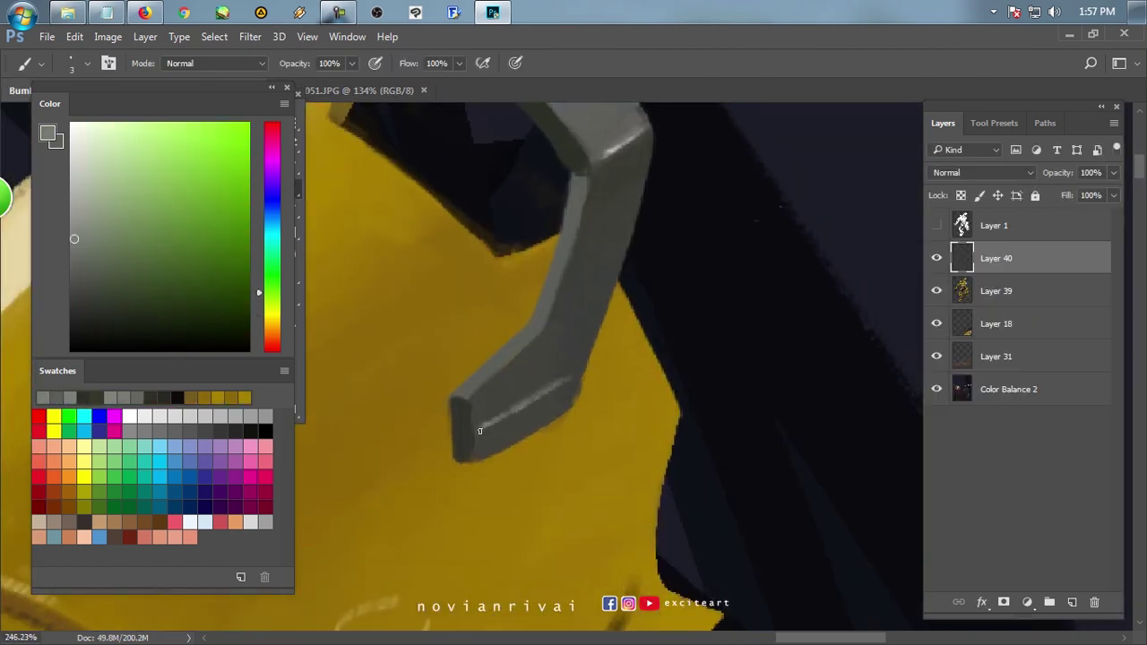
Extend the light-grey highlight up the outer edge of the wide arm to the bracket's bend, checking the reference.
key(ctrl+Tab)
key(ctrl+Tab)
key(bracketright)
key(bracketright)
drag(573, 366, 630, 173)
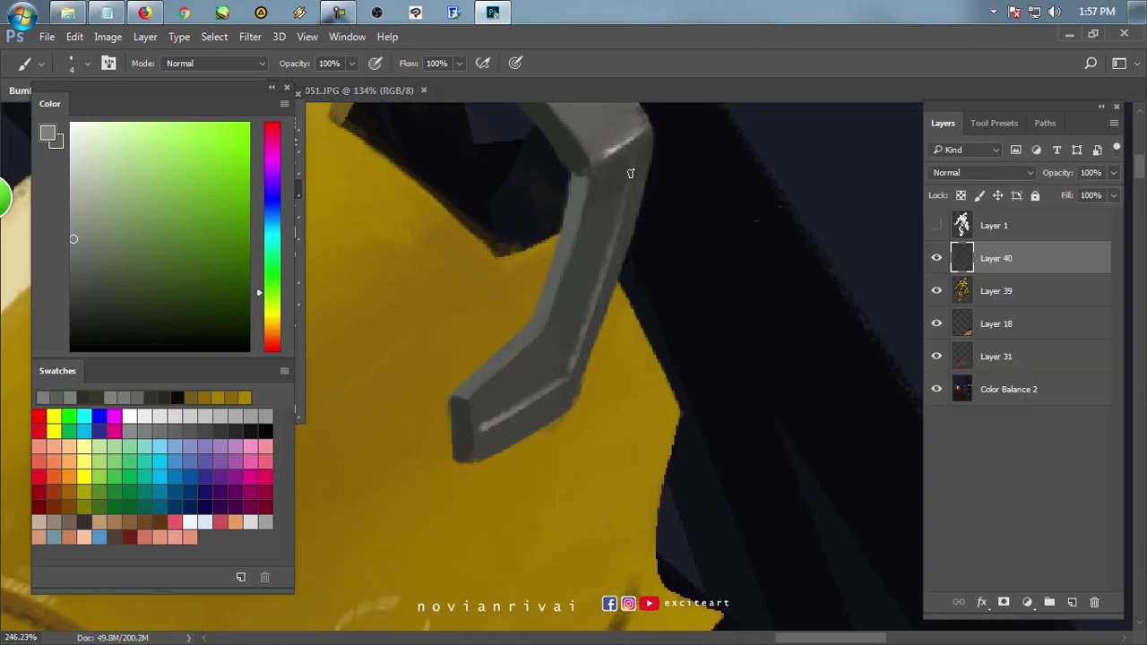
alt+click(579, 334)
key(bracketleft)
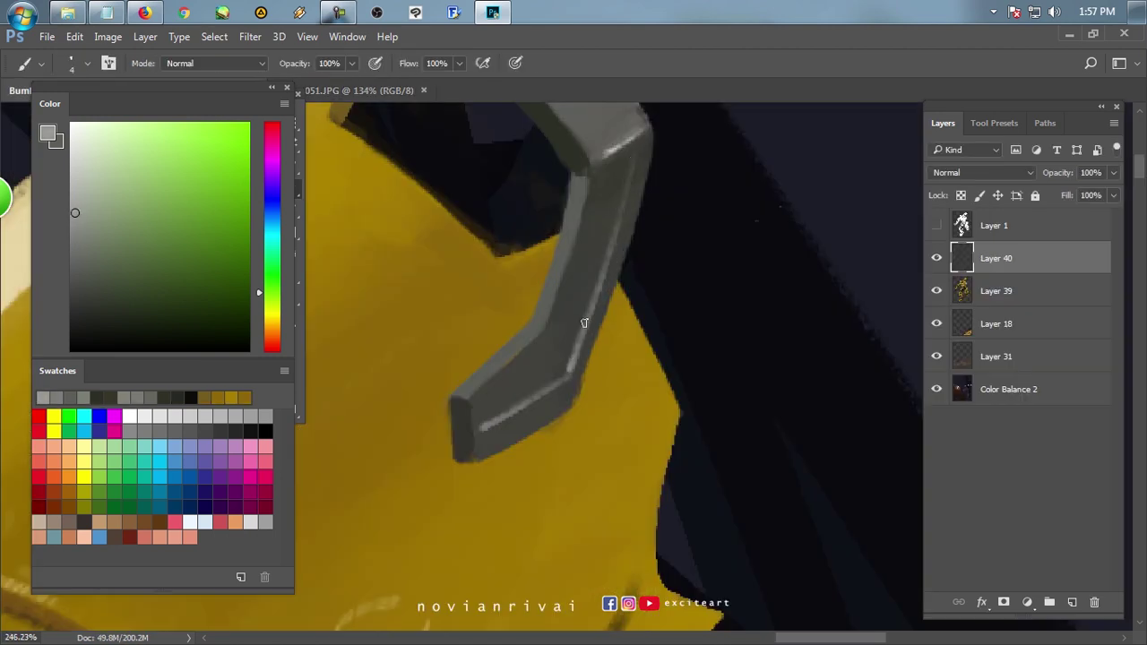
Lighten the inner edge of the bracket's wide arm and blend the grey face beside it.
alt+click(522, 358)
key(bracketleft)
key(bracketleft)
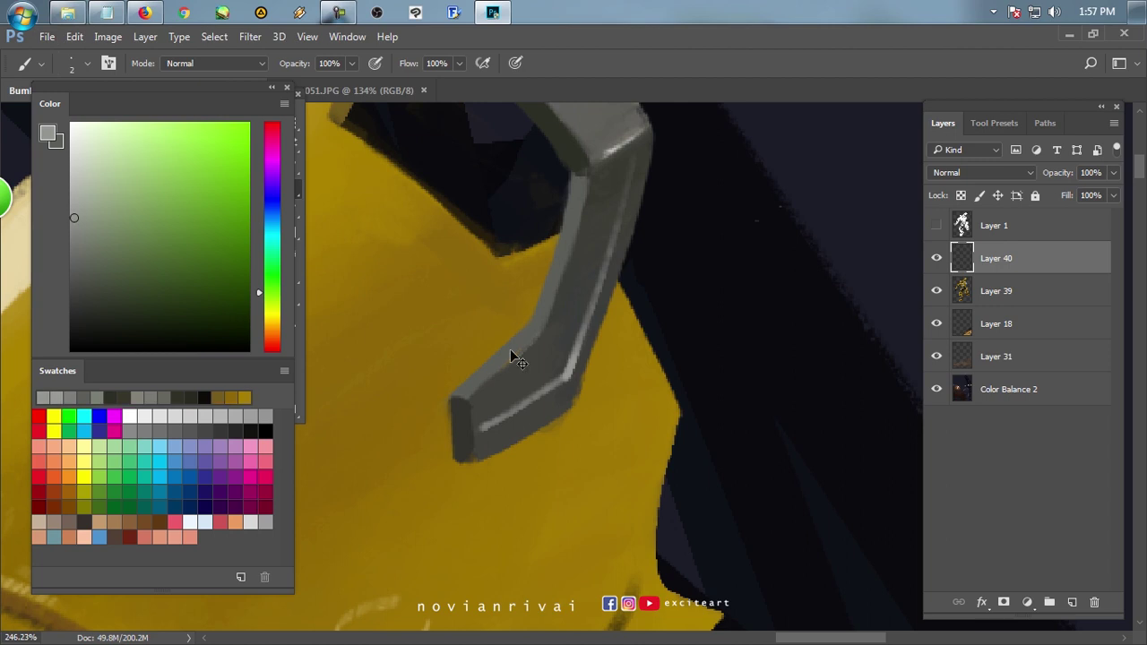
alt+click(477, 388)
alt+click(527, 325)
key(bracketright)
key(bracketright)
alt+click(524, 344)
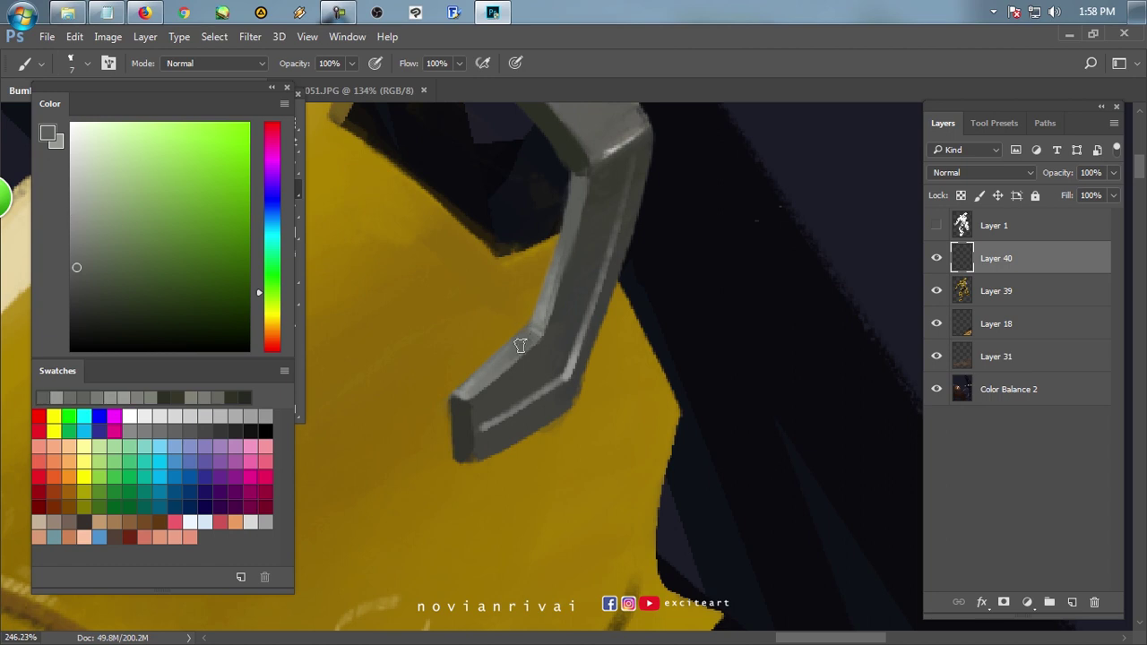
Brighten the edge highlights on the wide arm and refine the shading at the bracket's bend with sampled greys.
scroll(540, 339, up, 2)
key(bracketleft)
alt+click(555, 278)
drag(525, 385, 540, 327)
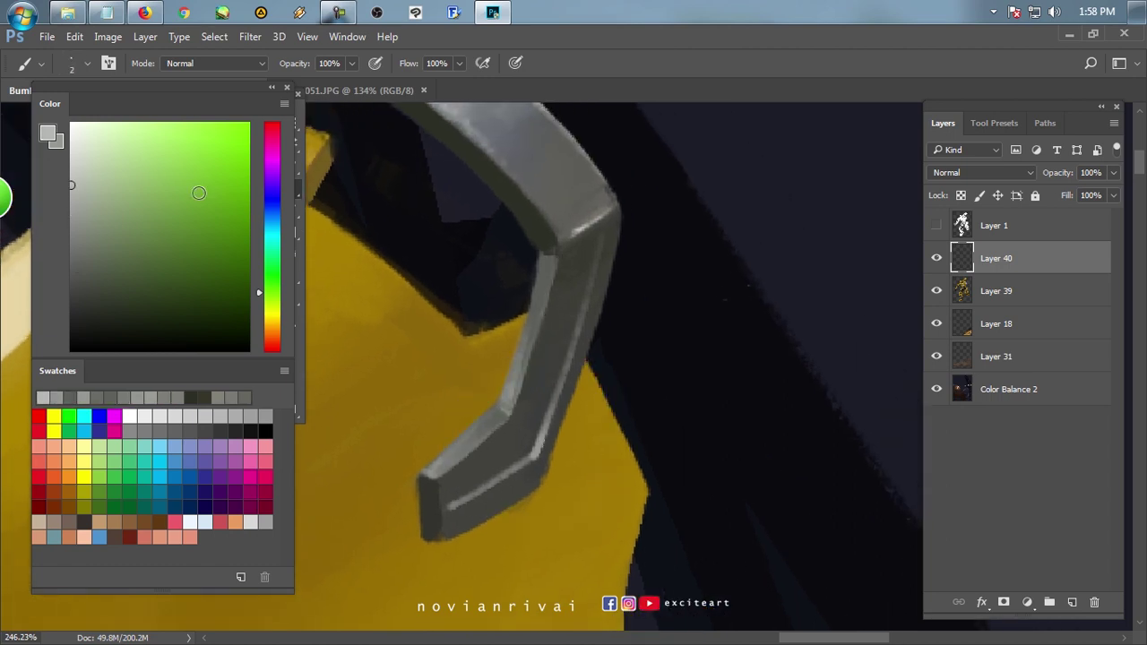
alt+click(564, 241)
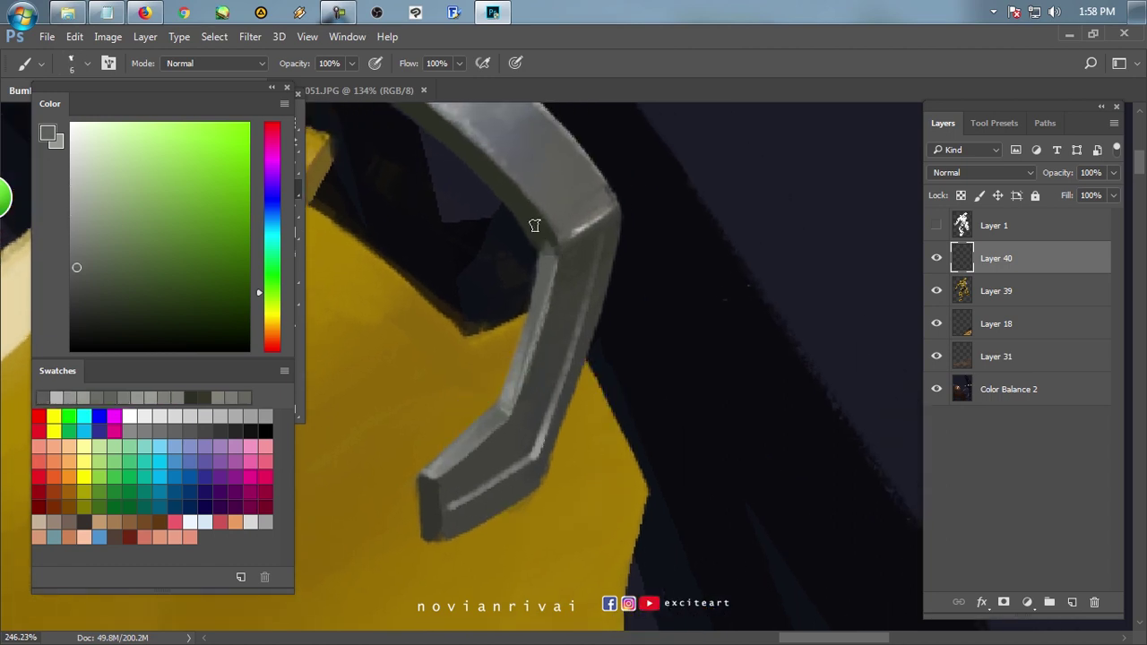
alt+click(533, 226)
key(bracketright)
Add light and dark grey accents along the bracket's narrow arm with a finer brush.
drag(549, 310, 427, 350)
alt+click(546, 281)
alt+click(475, 325)
alt+click(475, 318)
key(bracketleft)
key(bracketleft)
key(bracketleft)
key(bracketleft)
key(bracketleft)
drag(384, 387, 478, 302)
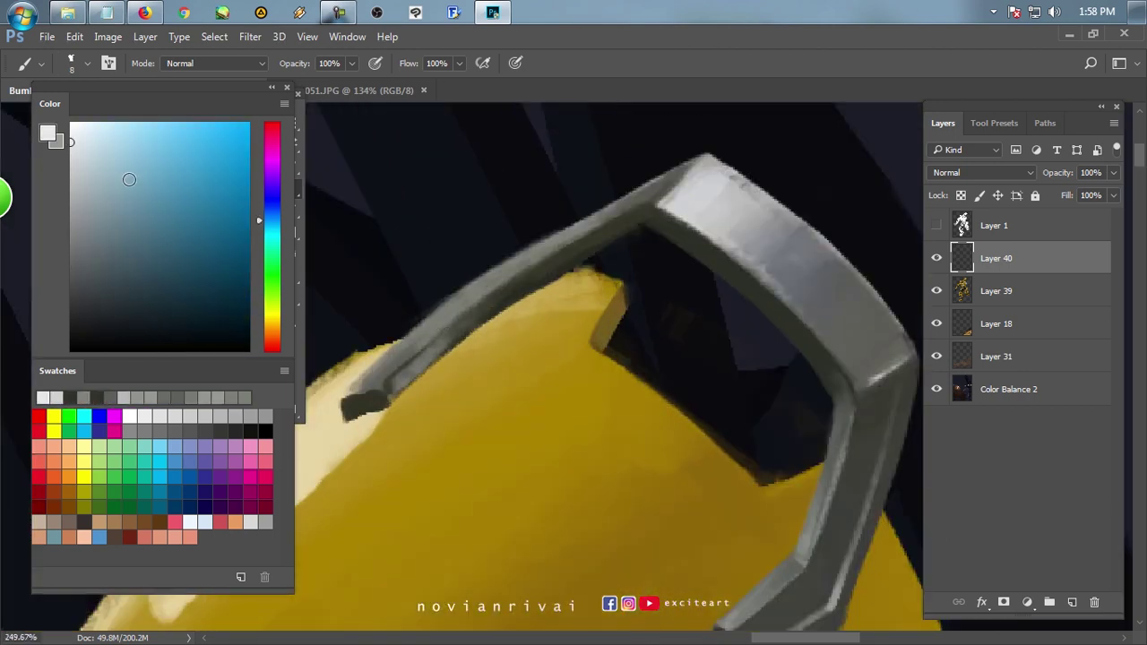
Enlarge the whole bracket on Layer 40 to about 107% over the forearm armour.
scroll(549, 256, down, 10)
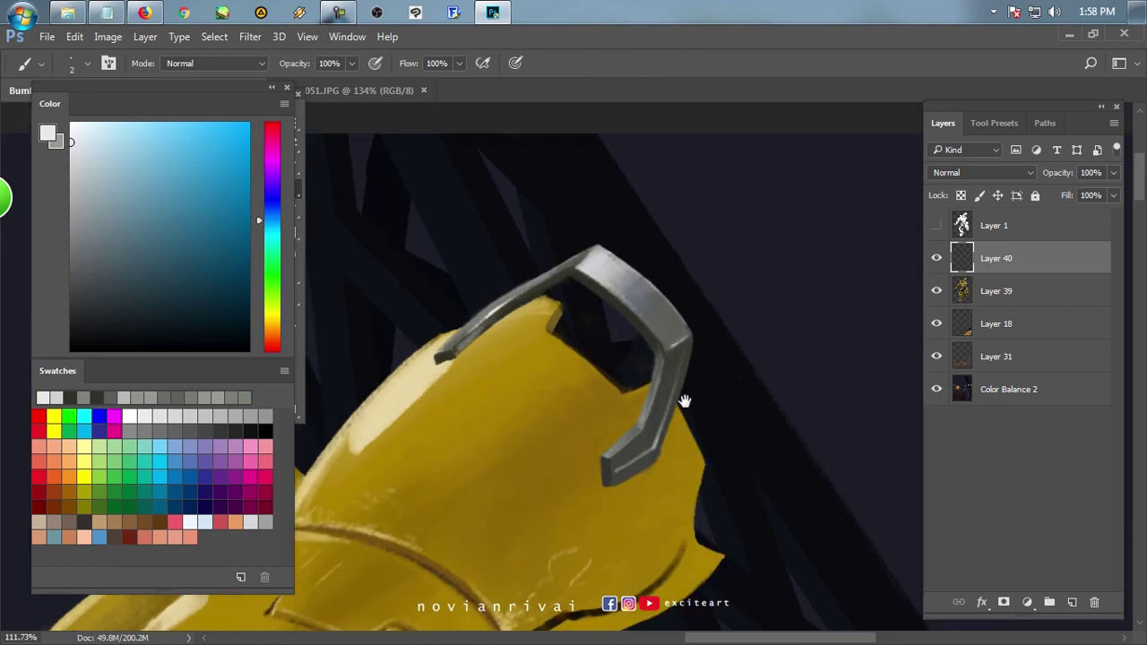
scroll(639, 349, up, 2)
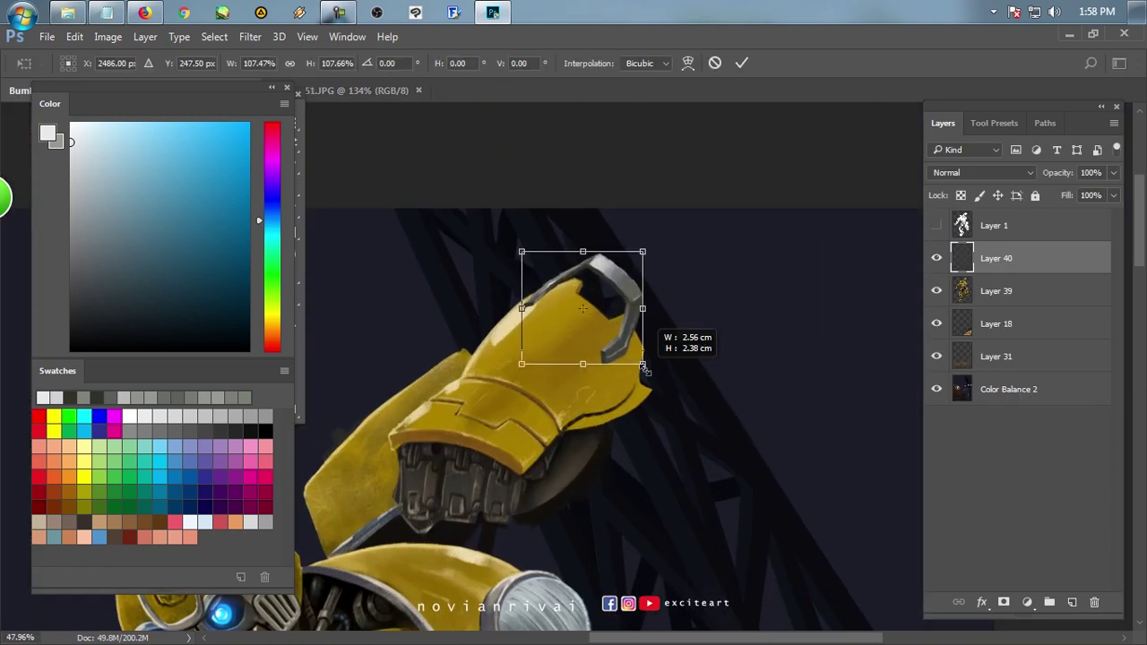
key(v)
Select Layer 39 and erase the yellow armour's jagged outer edge into a smooth rounded contour beside the bracket.
ctrl+click(646, 364)
scroll(646, 364, up, 5)
key(e)
key(b)
alt+click(679, 320)
key(e)
drag(671, 281, 685, 405)
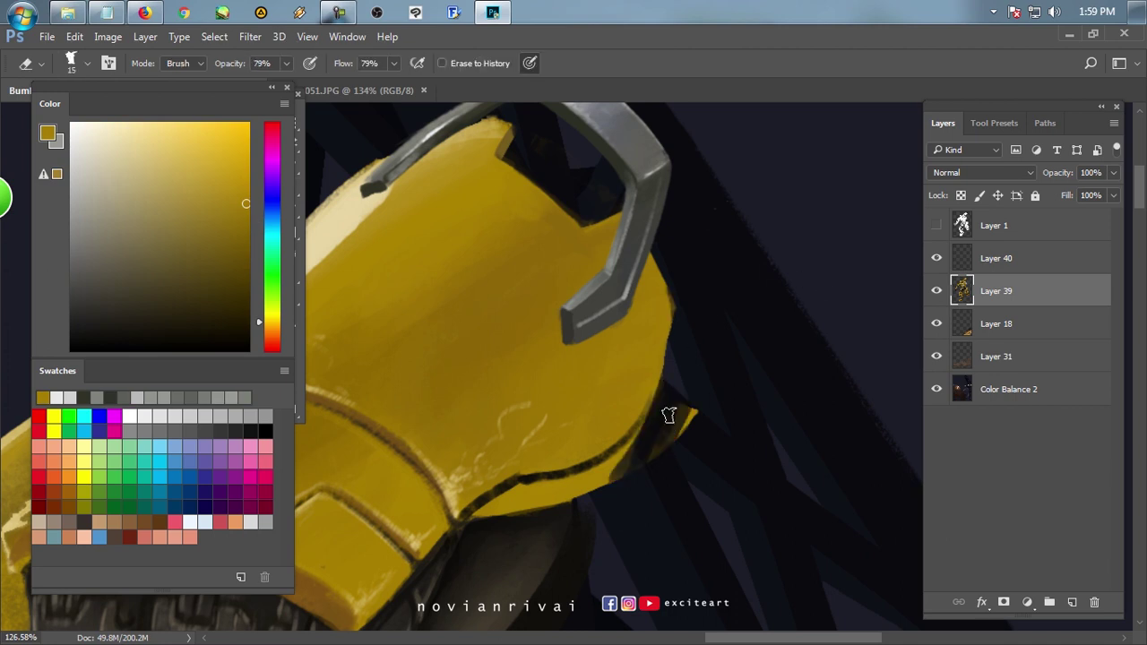
scroll(708, 423, up, 4)
drag(684, 278, 644, 395)
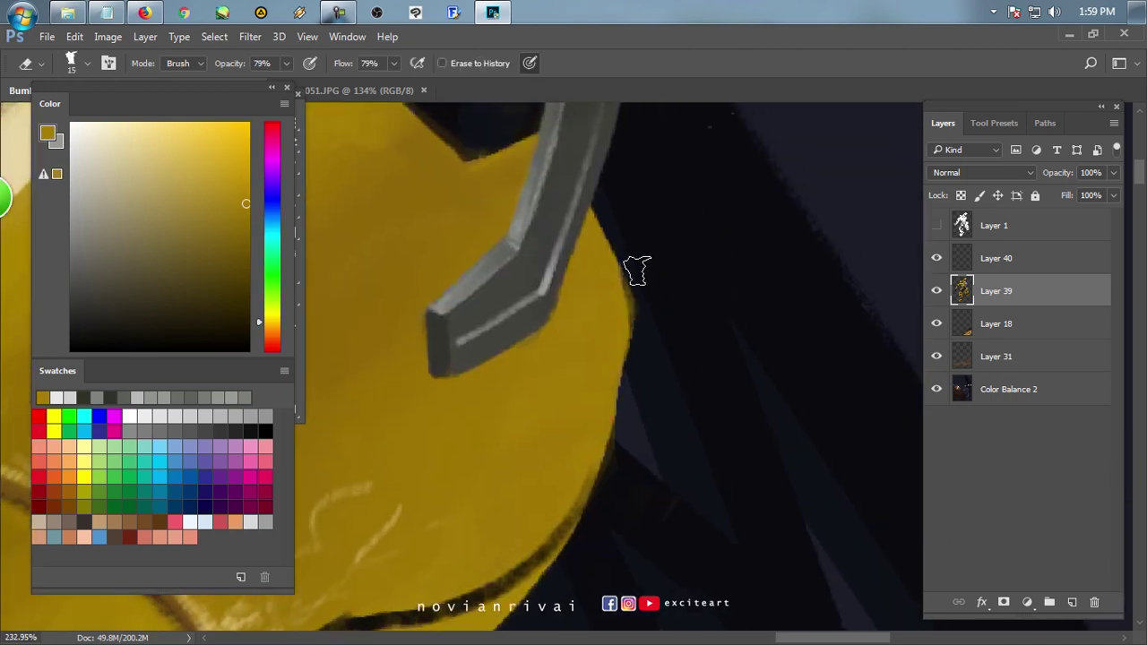
Paint over the dark seam along the armour's lower edge with sampled yellow tones, checking the reference photo.
scroll(633, 252, down, 3)
key(b)
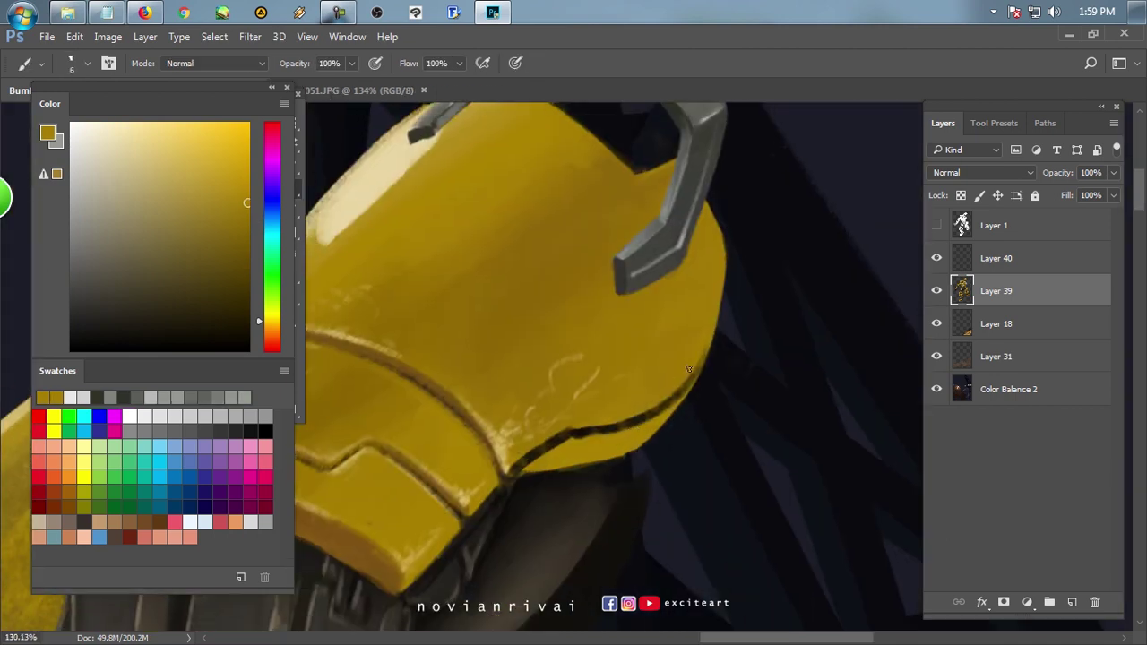
alt+click(590, 432)
drag(590, 432, 543, 450)
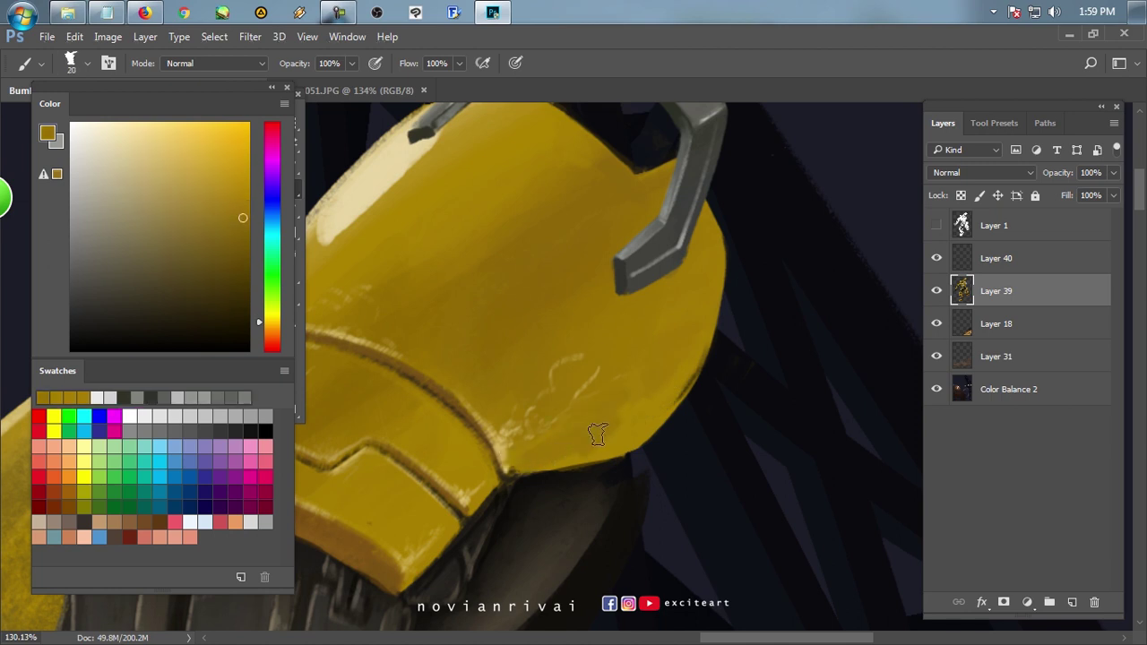
key(ctrl+Tab)
key(ctrl+Tab)
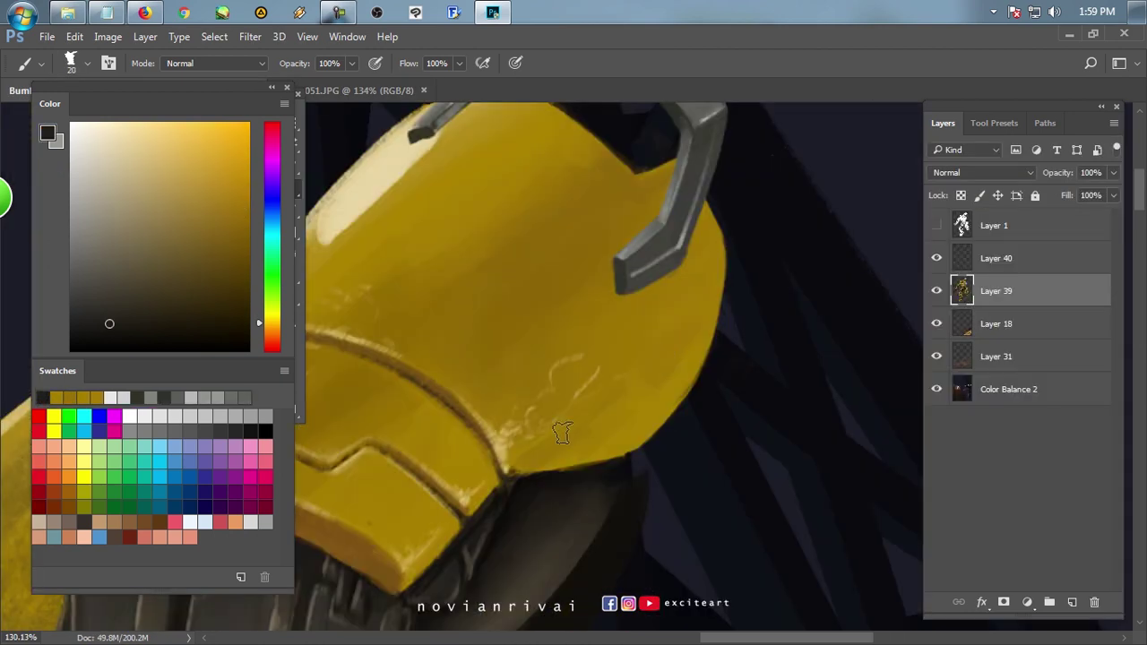
key(ctrl+Tab)
drag(556, 460, 569, 439)
key(bracketleft)
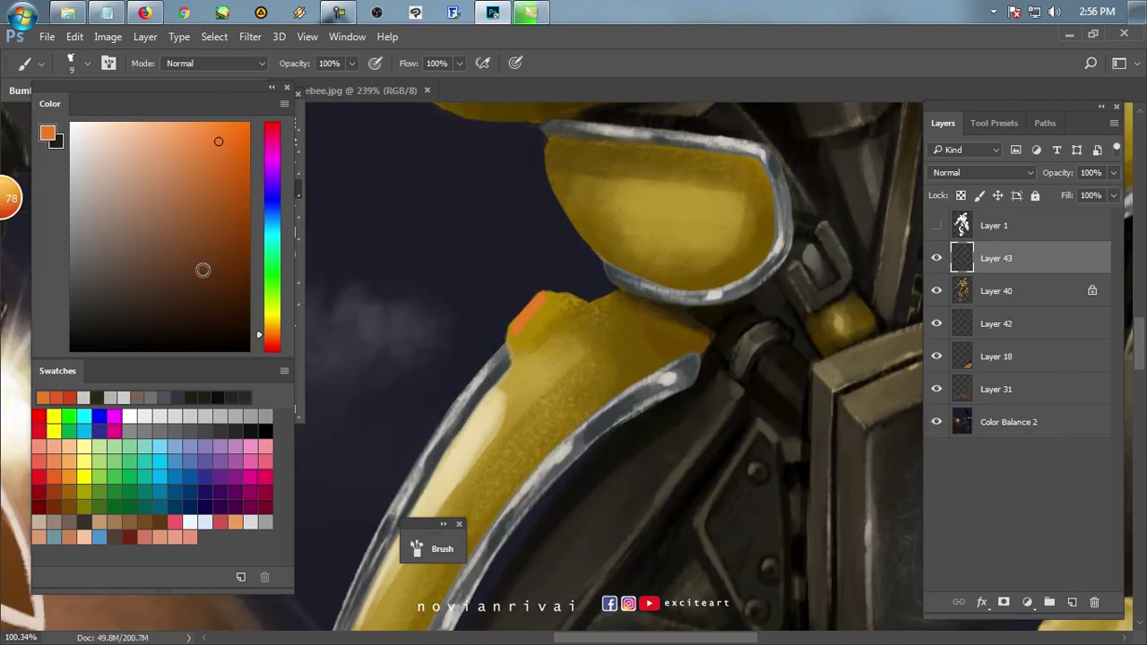
Paint the orange marker light's shape on top of the left-hand thigh on Layer 43, comparing it with the Layer 1 sketch.
click(517, 320)
click(935, 226)
click(936, 226)
click(936, 226)
click(936, 226)
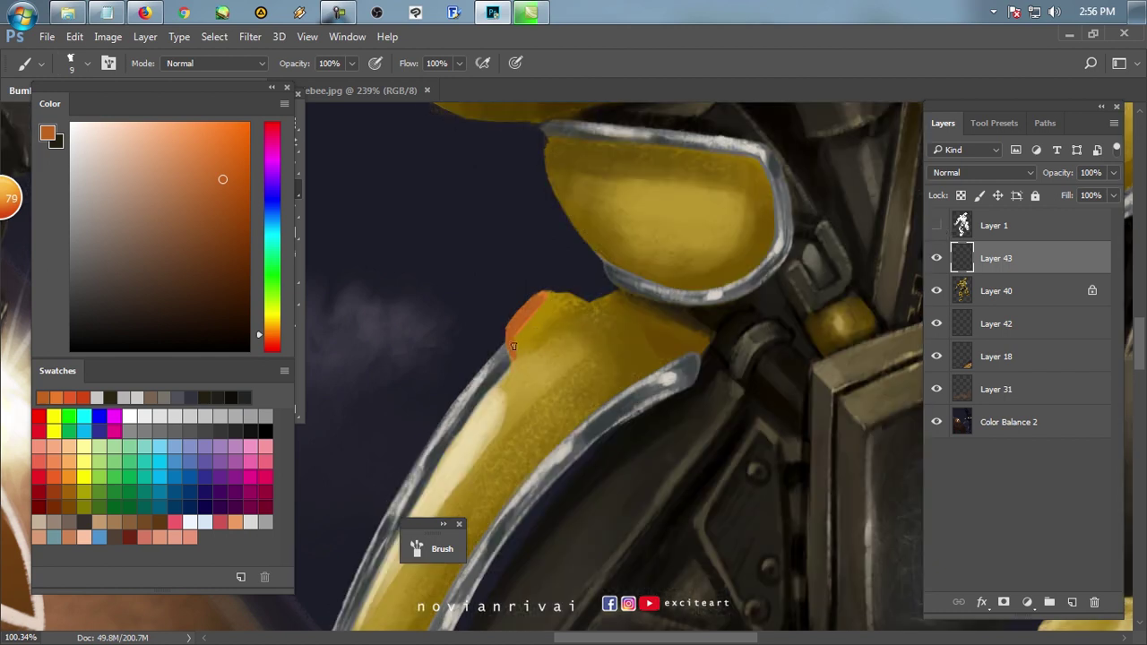
drag(550, 355, 574, 344)
scroll(542, 294, up, 2)
Fill the marker light's shape on the left-hand thigh with flat orange.
key(g)
click(576, 325)
key(e)
key(b)
scroll(572, 328, down, 5)
scroll(572, 328, up, 2)
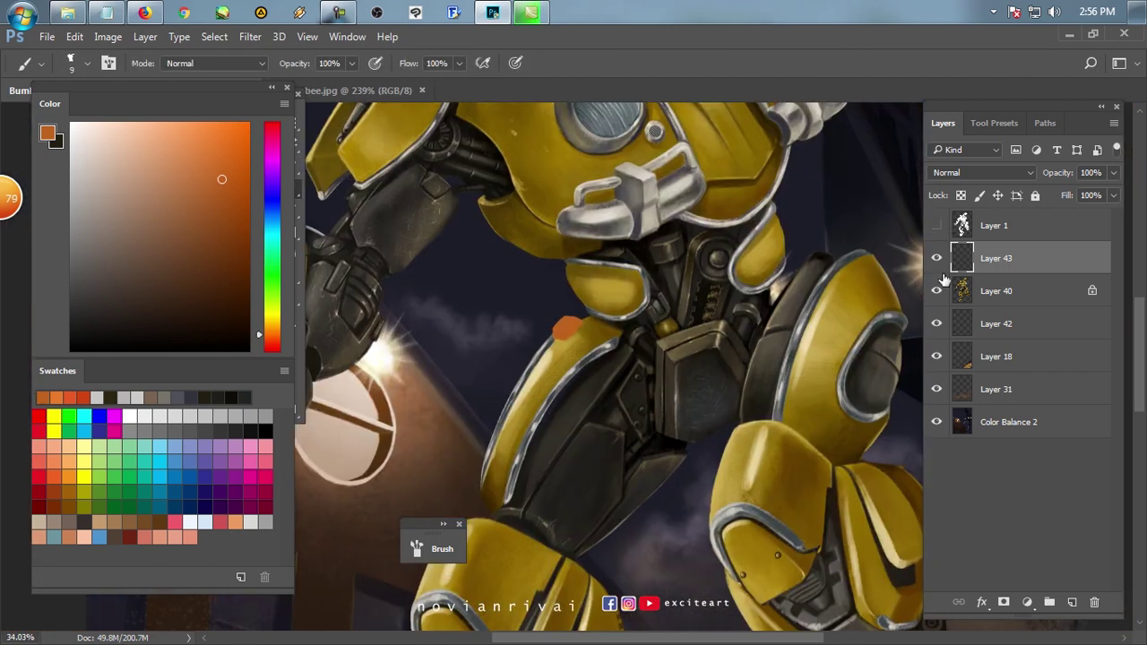
Create a matching orange marker light on the other thigh from the Layer 1 sketch's shape, nudge it into place and deselect.
click(935, 226)
scroll(742, 260, up, 4)
key(w)
click(717, 296)
click(935, 225)
scroll(762, 269, down, 3)
scroll(762, 269, up, 3)
key(v)
drag(777, 271, 779, 276)
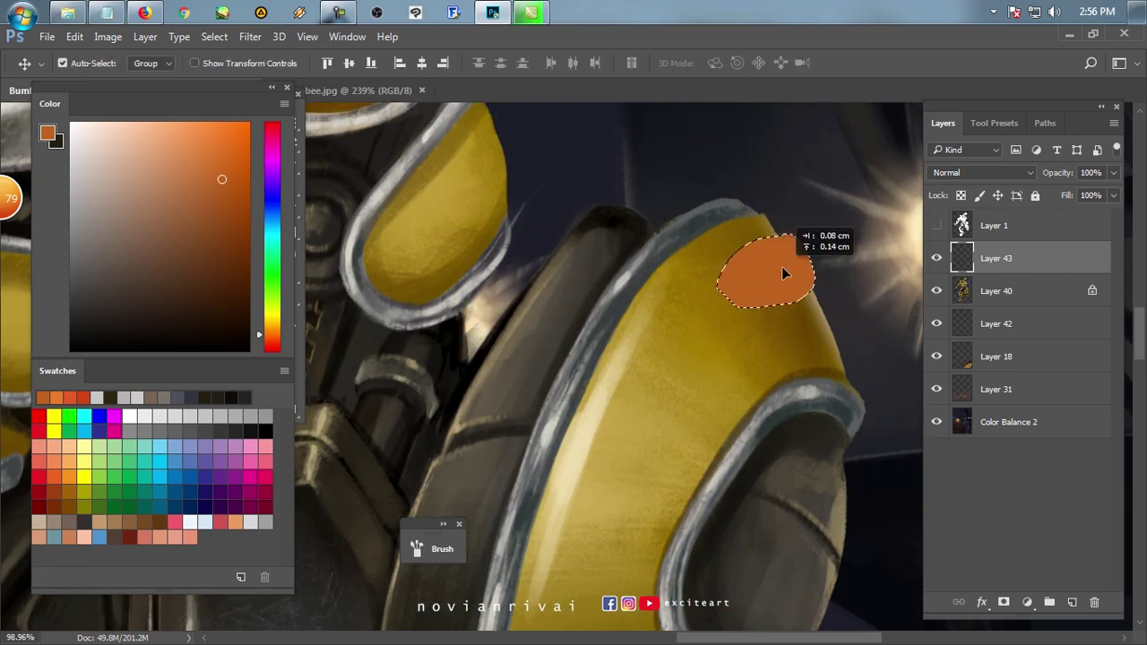
key(ctrl+d)
key(e)
scroll(770, 246, up, 3)
scroll(671, 264, down, 3)
scroll(839, 248, up, 3)
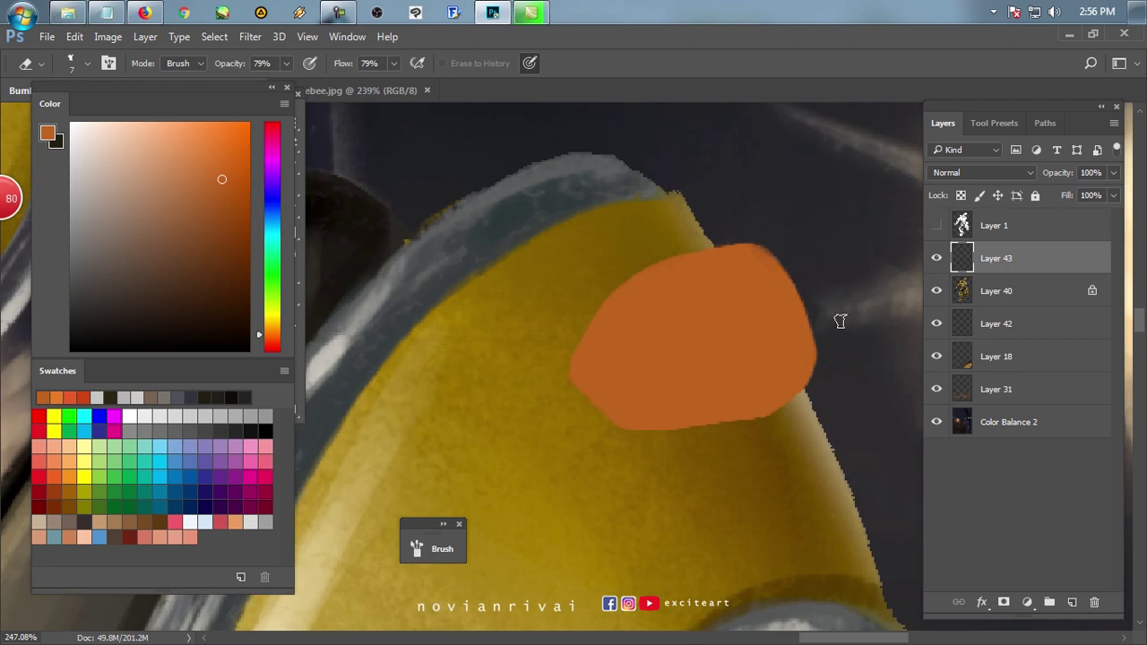
scroll(780, 337, down, 2)
scroll(743, 319, down, 3)
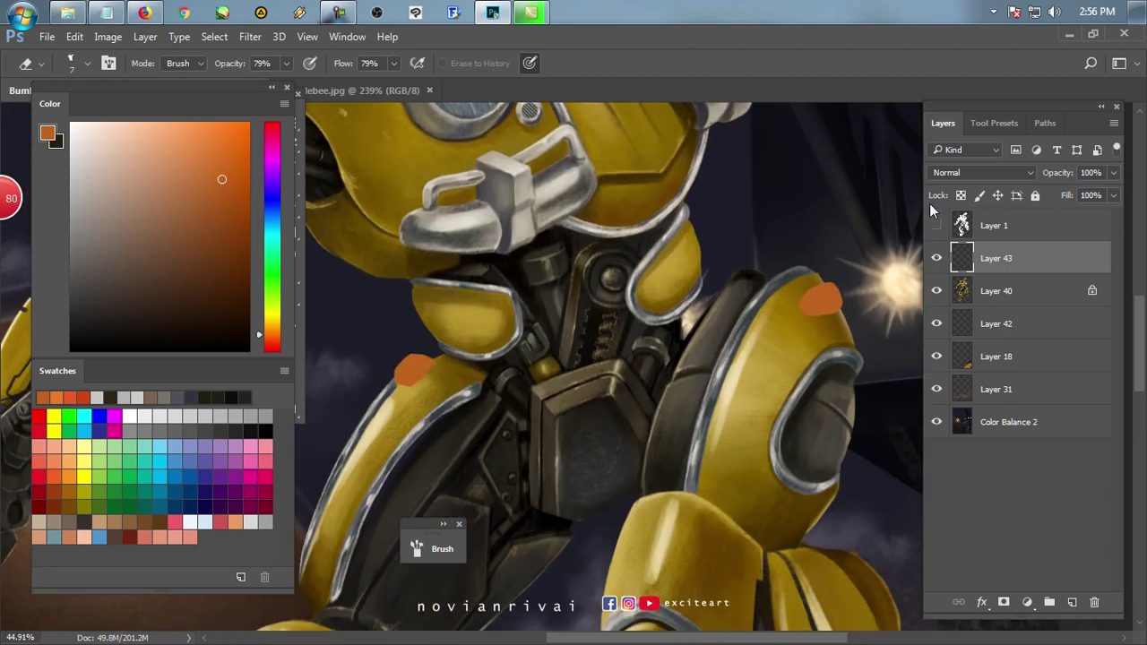
Lock Layer 43's transparent pixels and paint a darker orange side facet on the left-hand marker light.
key(/)
scroll(776, 239, up, 3)
key(b)
alt+click(777, 239)
mouse_move(795, 282)
mouse_down()
mouse_move(668, 305)
mouse_move(742, 269)
mouse_move(640, 295)
mouse_move(530, 263)
mouse_move(518, 294)
mouse_up()
alt+click(532, 277)
scroll(648, 233, down, 2)
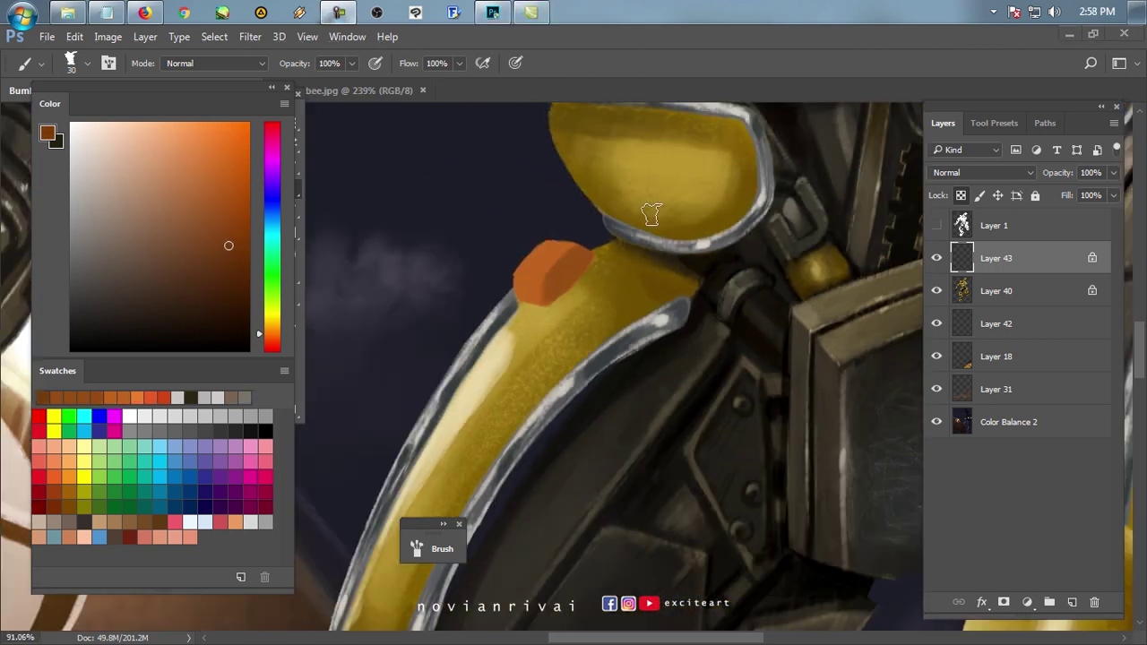
Deepen the left-hand light's side facet with dark brown and blend its upper face using a flat oval brush tip.
scroll(569, 215, up, 2)
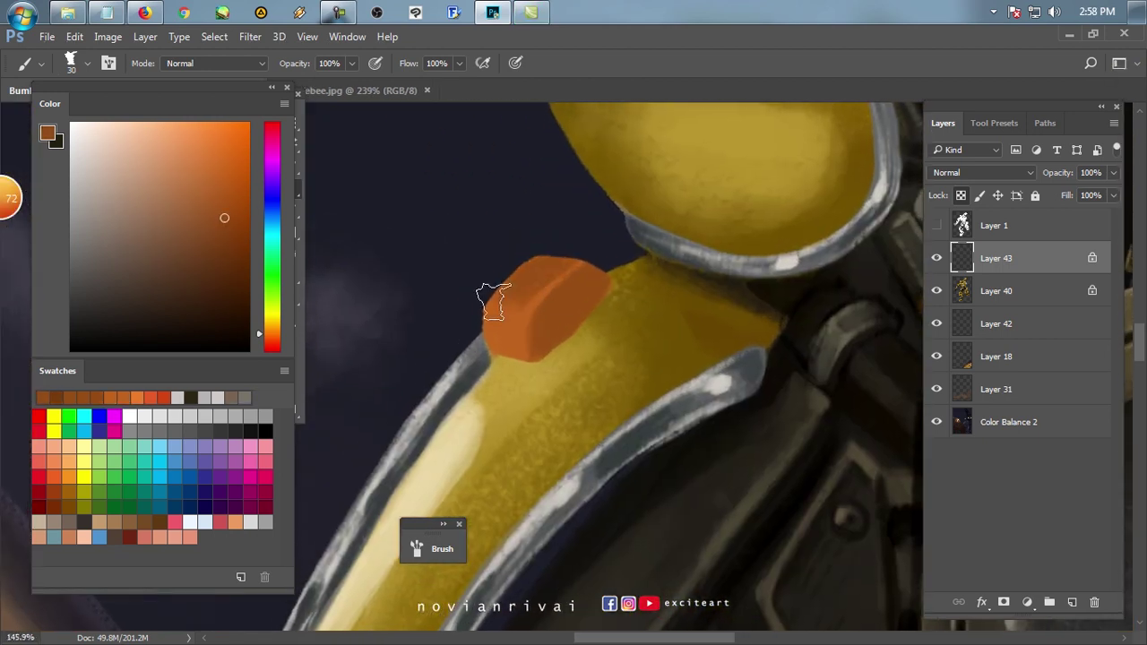
alt+click(559, 313)
mouse_move(558, 313)
mouse_down()
mouse_move(553, 328)
mouse_move(571, 303)
mouse_up()
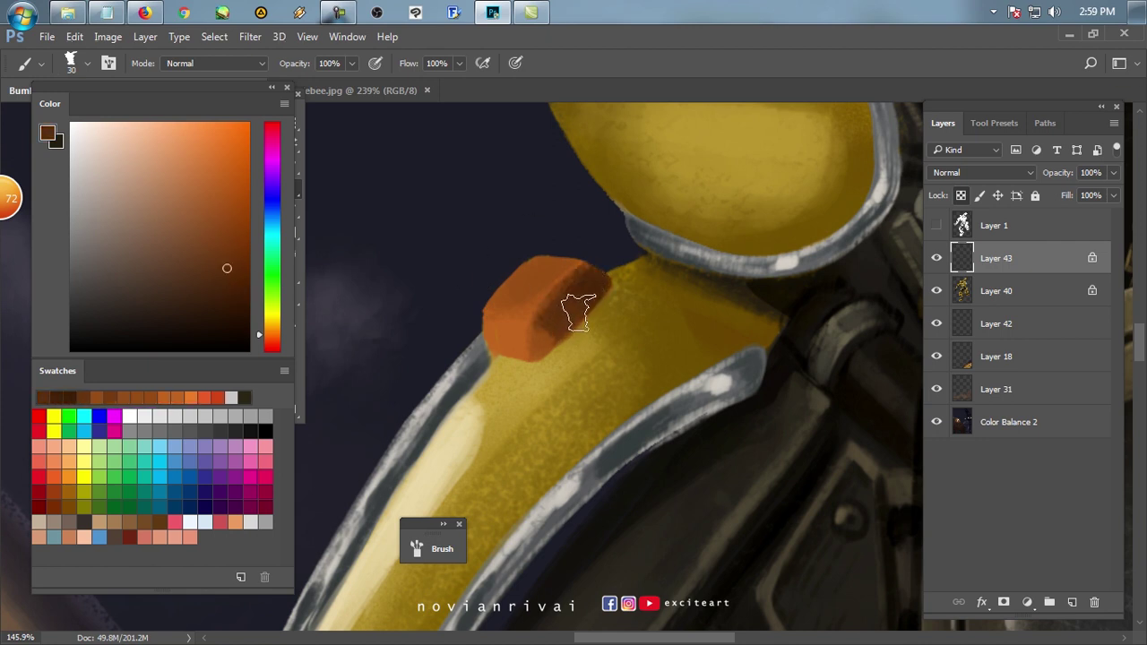
right_click(576, 316)
double_click(505, 334)
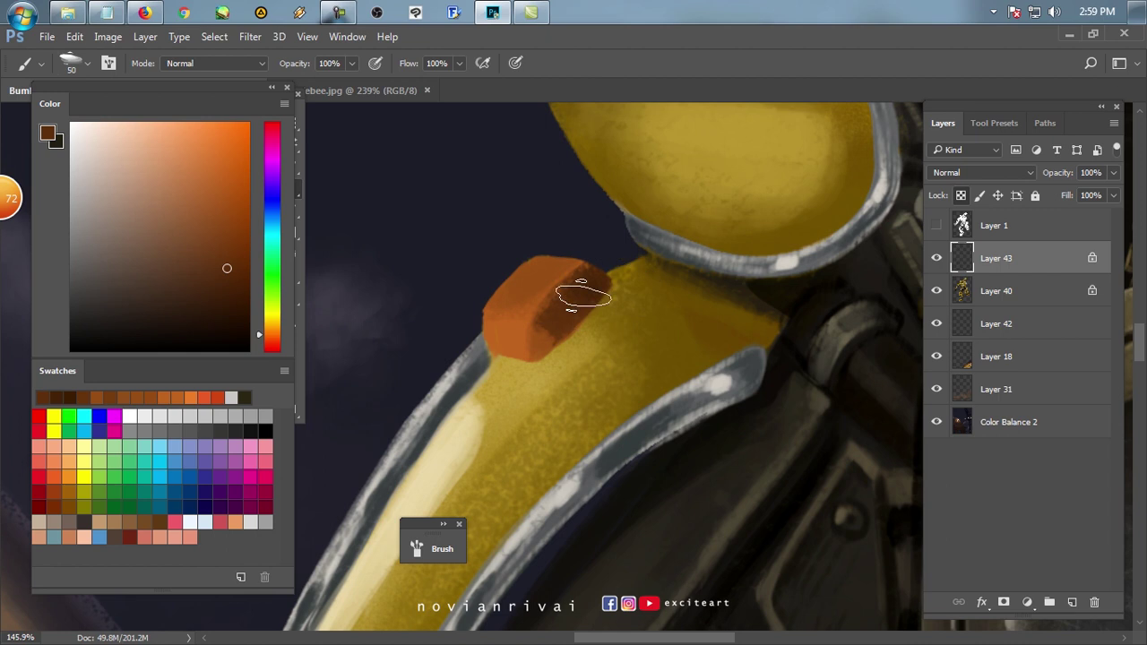
mouse_move(576, 300)
mouse_down()
mouse_move(614, 265)
mouse_move(548, 246)
mouse_up()
alt+click(513, 333)
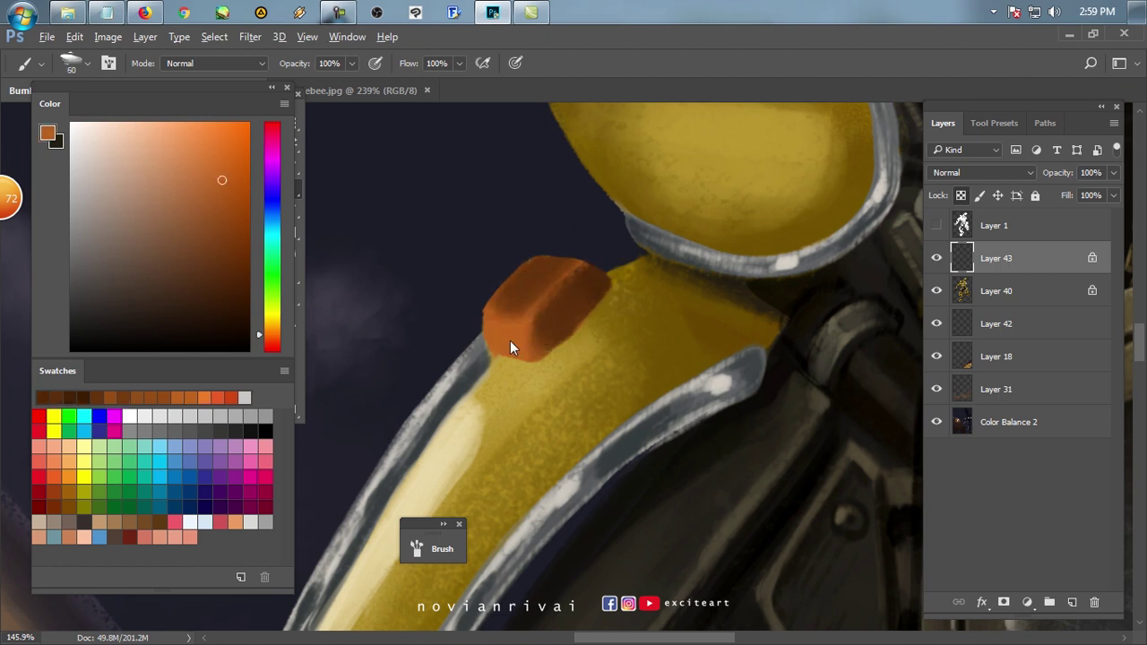
alt+click(564, 316)
Paint a dark brown lower facet on the right-hand marker light using sampled browns.
scroll(595, 284, down, 5)
scroll(743, 320, up, 5)
alt+click(743, 321)
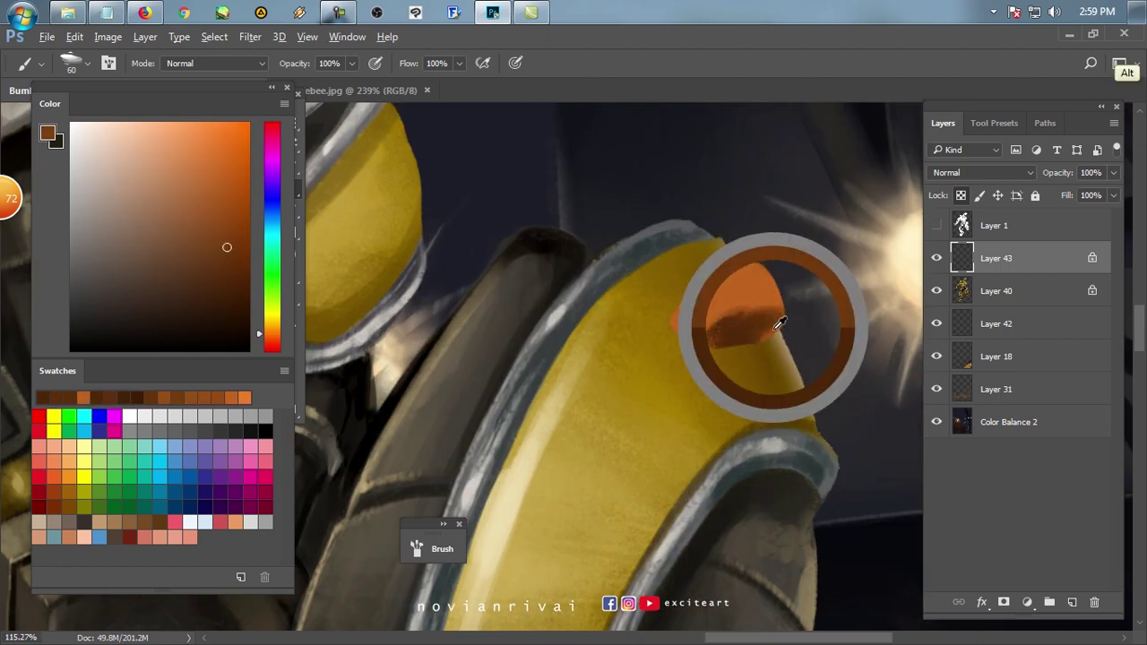
alt+click(746, 325)
drag(745, 325, 765, 326)
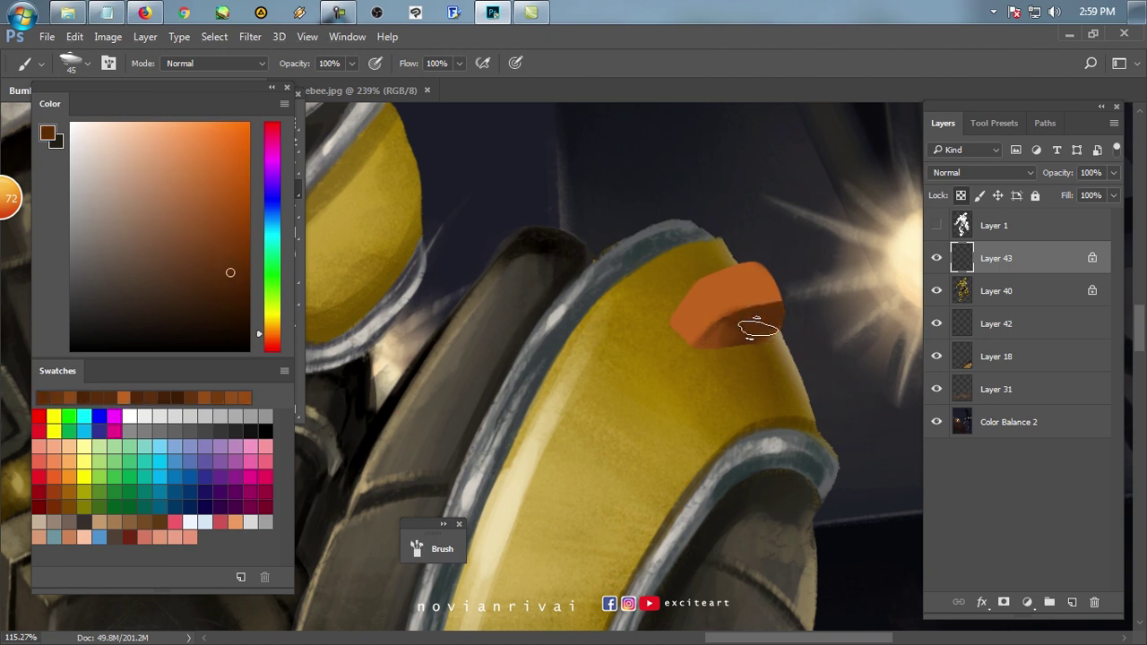
Shade the right-hand light's inner facet brown and add a pale peach highlight to its upper face.
alt+click(696, 322)
alt+click(694, 285)
alt+click(693, 298)
alt+click(747, 283)
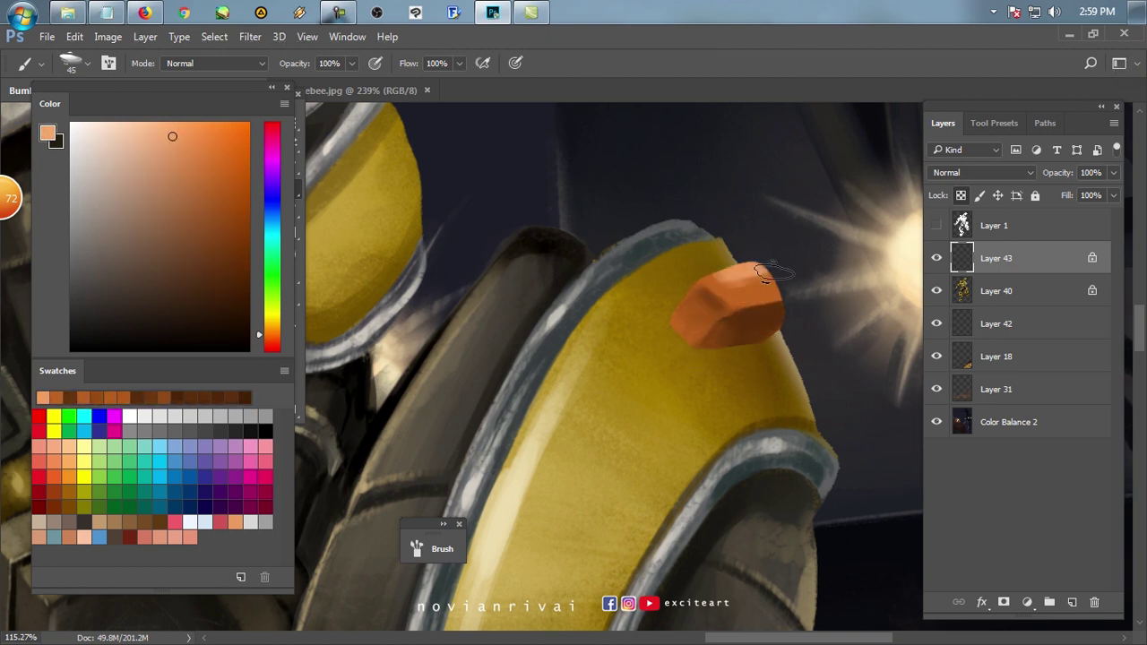
Blend the right-hand light's facets and soften its peach highlight with sampled oranges and a smaller brush.
alt+click(724, 285)
alt+click(744, 285)
alt+click(722, 302)
alt+click(749, 316)
key(bracketleft)
key(bracketleft)
key(bracketleft)
alt+click(696, 266)
alt+click(731, 269)
alt+click(760, 274)
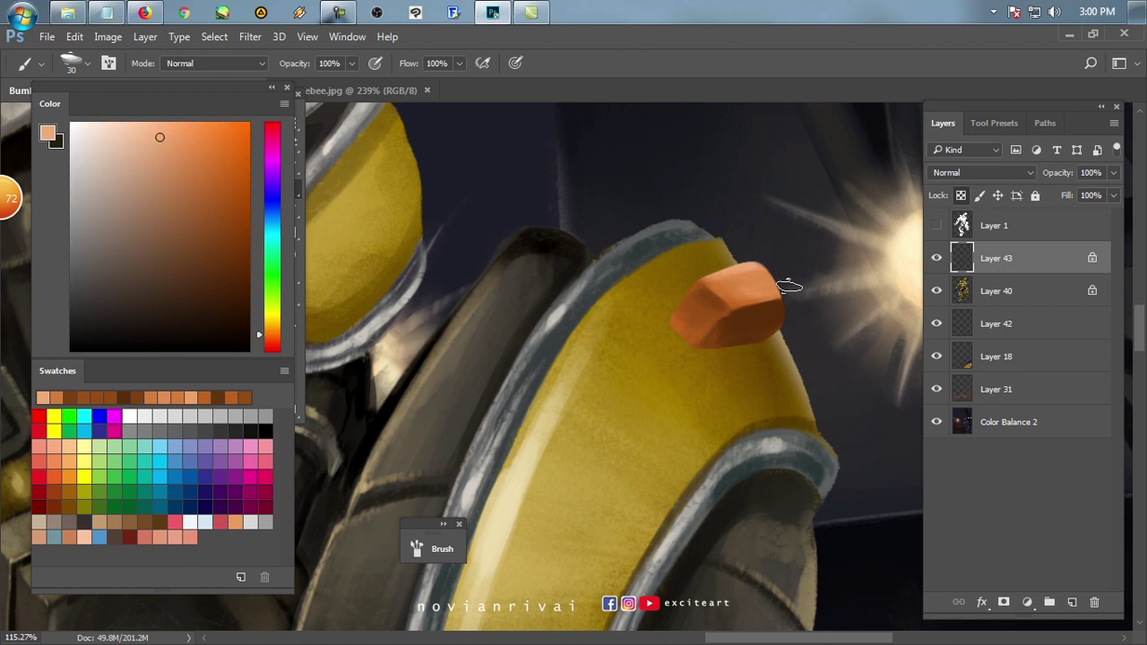
Refine the orange lights' facets with sampled browns and paint thin dark ridges on the left-hand light's front face.
alt+click(738, 309)
alt+click(747, 313)
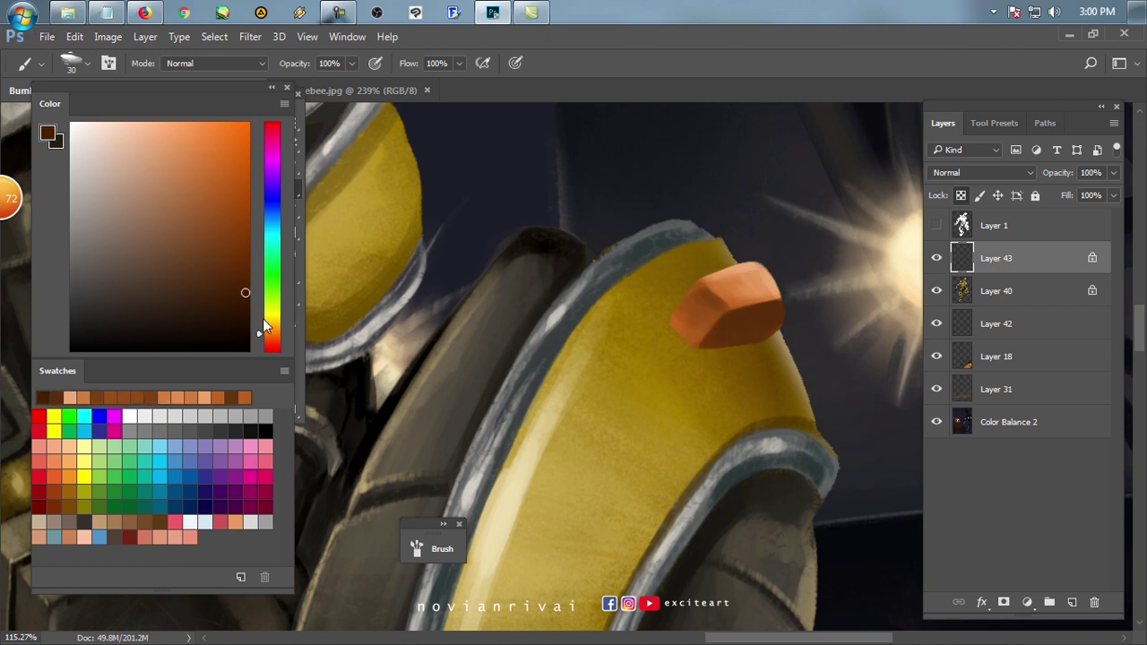
alt+click(724, 332)
alt+click(740, 328)
alt+click(753, 315)
alt+click(747, 286)
alt+click(746, 285)
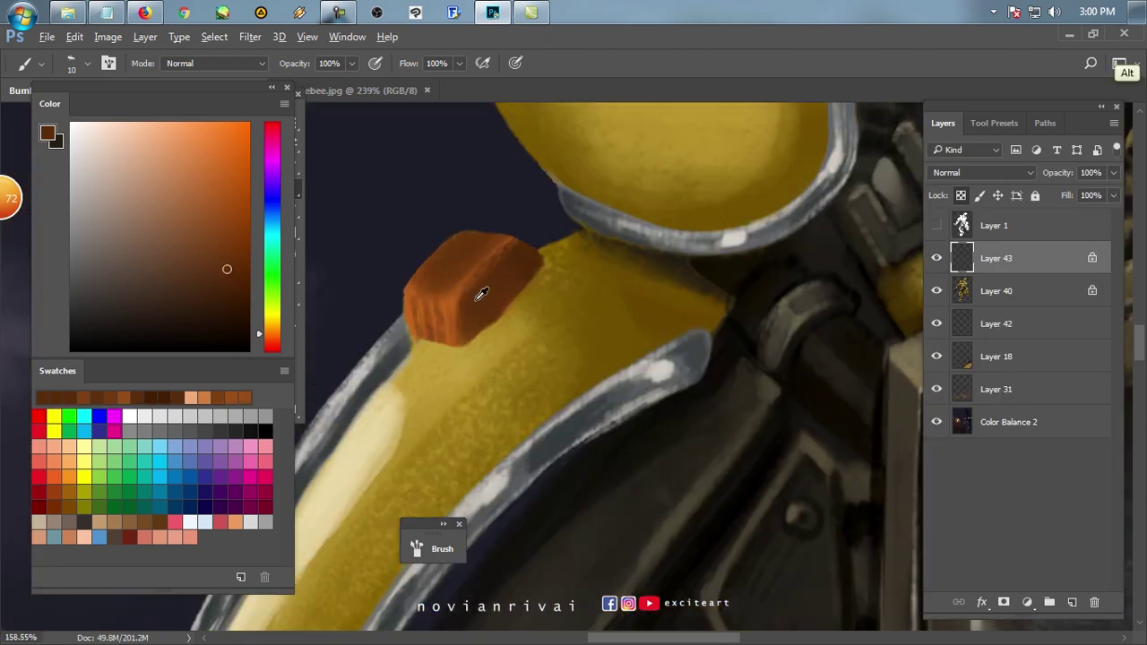
alt+click(480, 294)
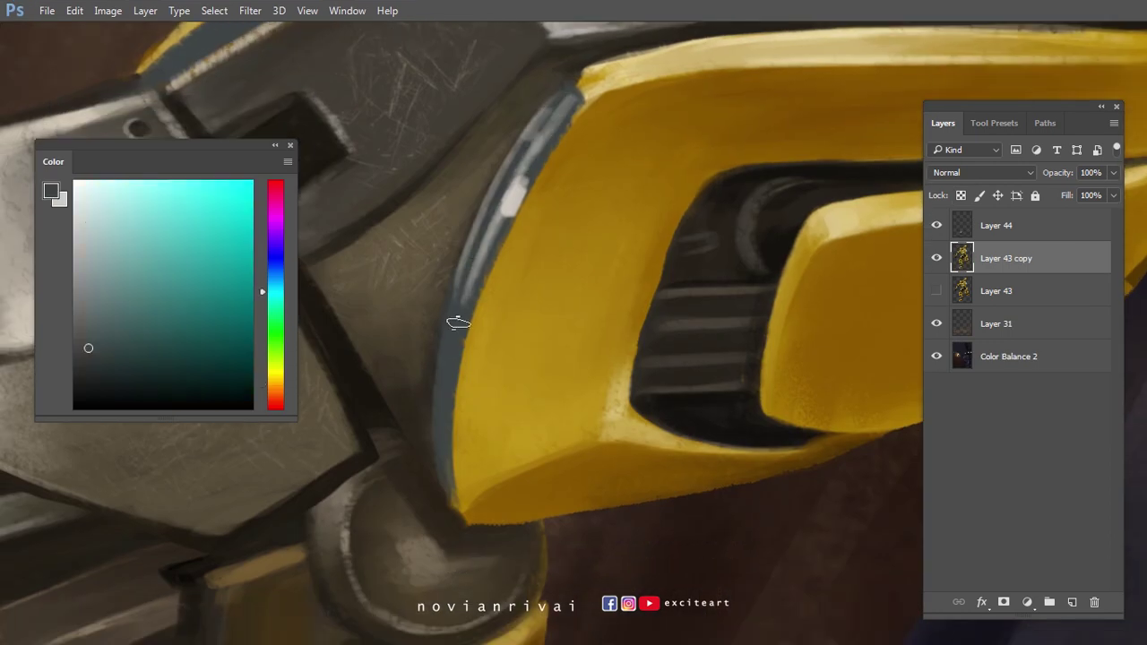
Paint pale grey highlights along the blue-grey trims on both sides of the lower leg armour using sampled tones.
alt+click(461, 306)
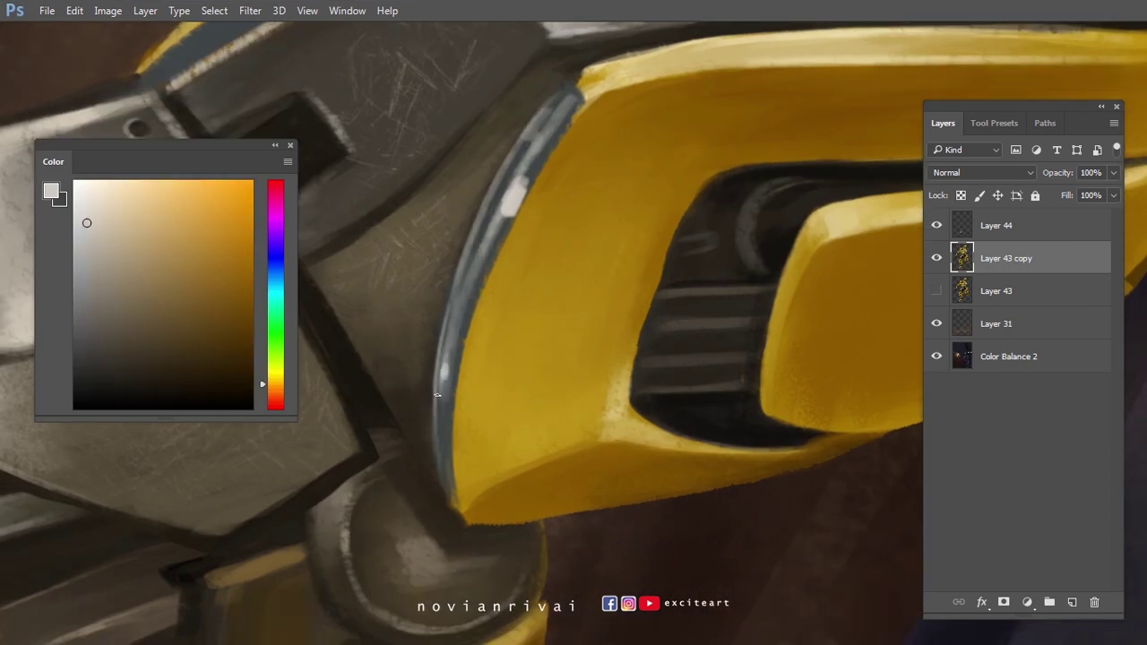
mouse_move(516, 195)
mouse_down()
mouse_move(442, 311)
mouse_move(521, 221)
mouse_up()
alt+click(455, 325)
alt+click(518, 209)
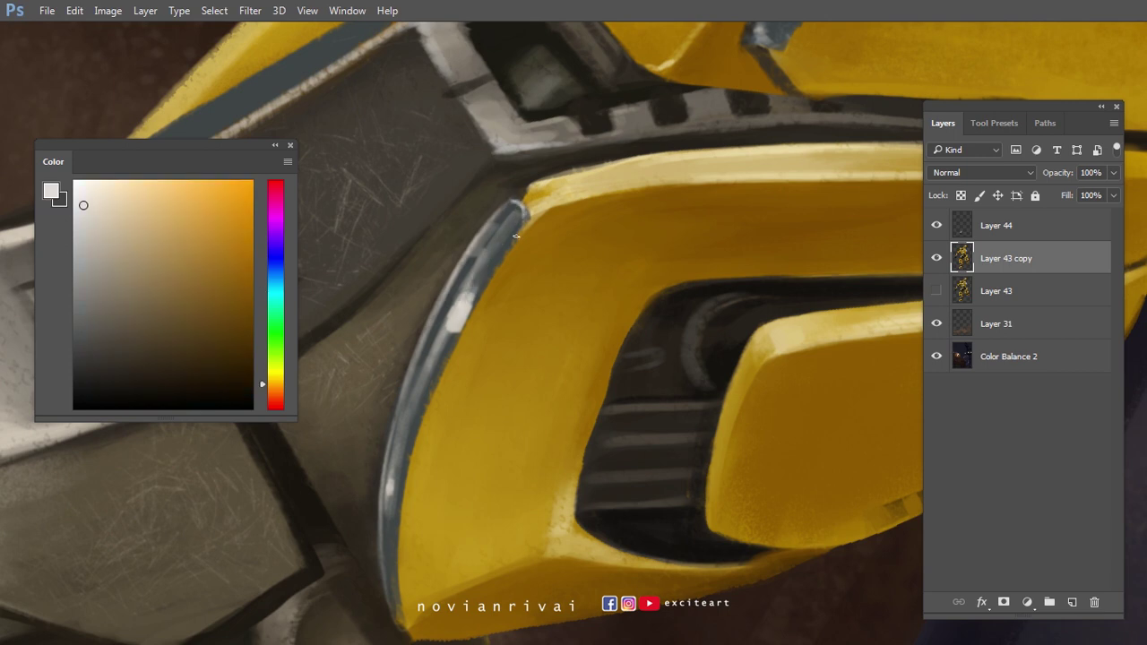
key(r)
drag(464, 307, 380, 278)
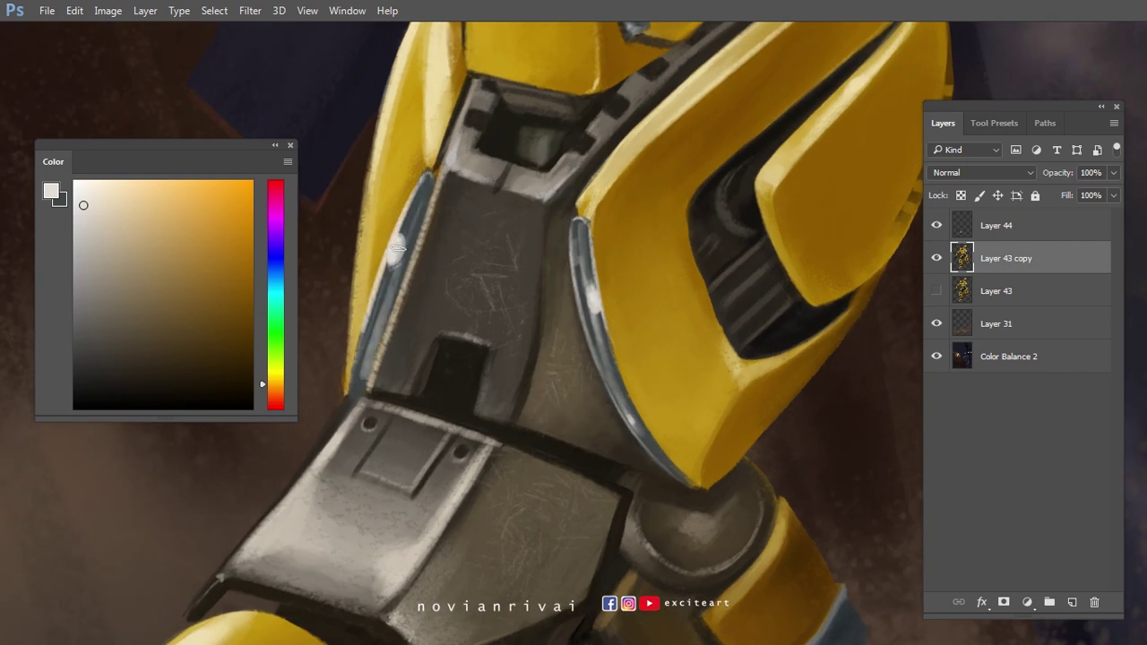
key(Escape)
alt+click(500, 289)
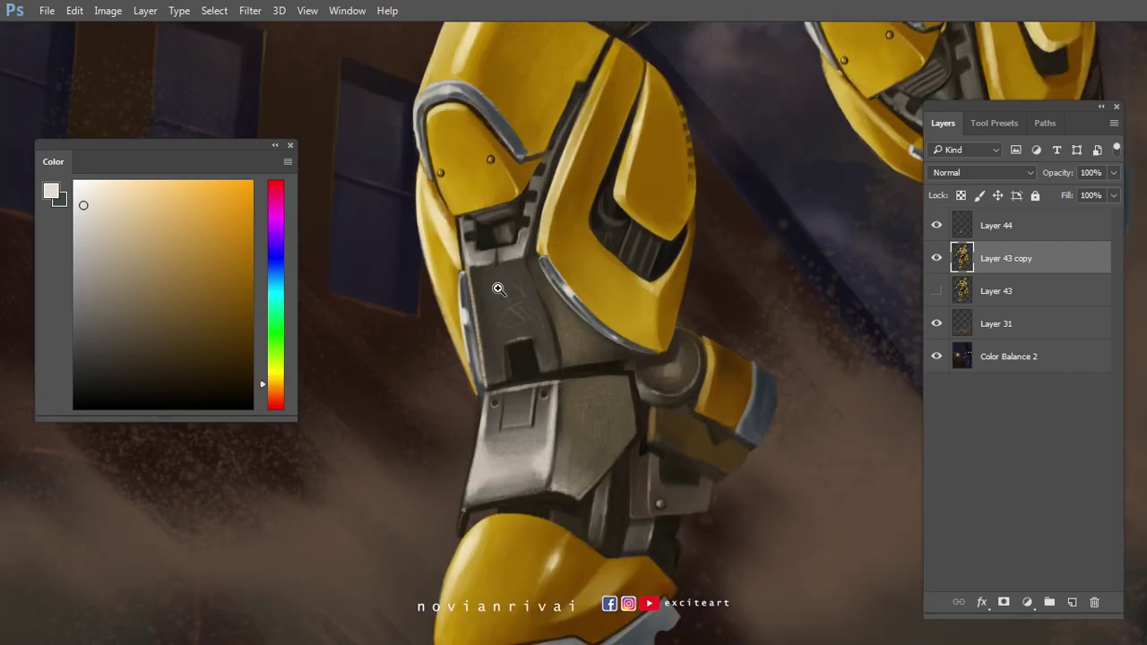
alt+click(500, 288)
Darken the outer edge of the grey ankle plate on Layer 43 copy with a sampled near-black brown.
click(996, 225)
click(451, 321)
key(ctrl+z)
scroll(461, 335, down, 2)
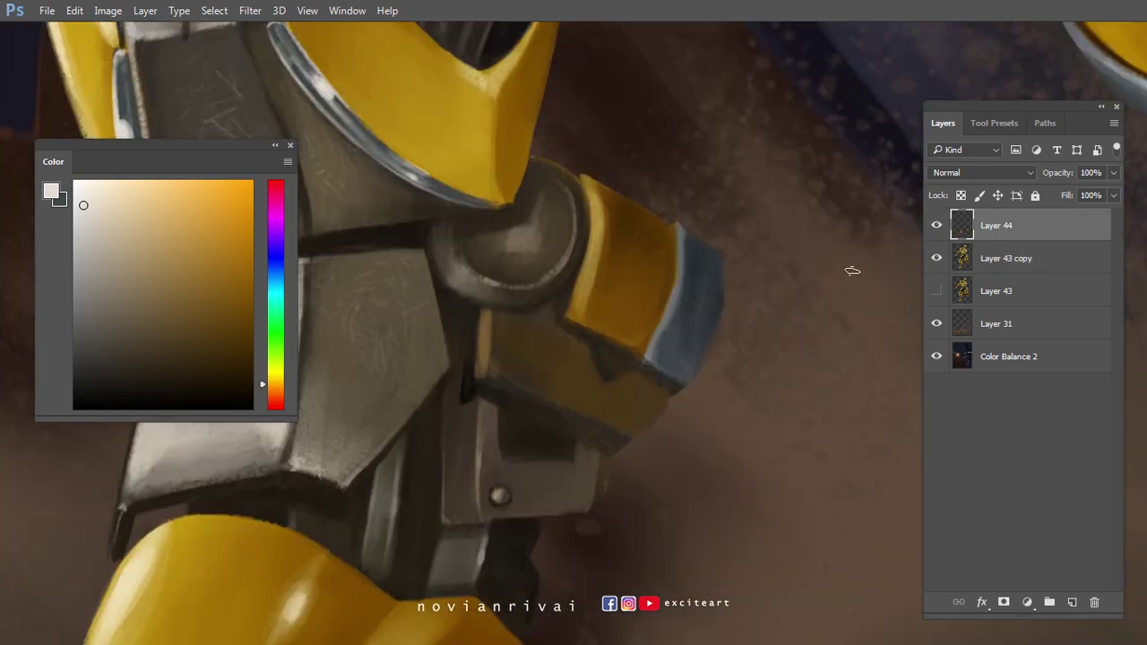
key(alt+bracketleft)
alt+click(483, 305)
alt+click(415, 243)
click(416, 243)
key(alt+bracketright)
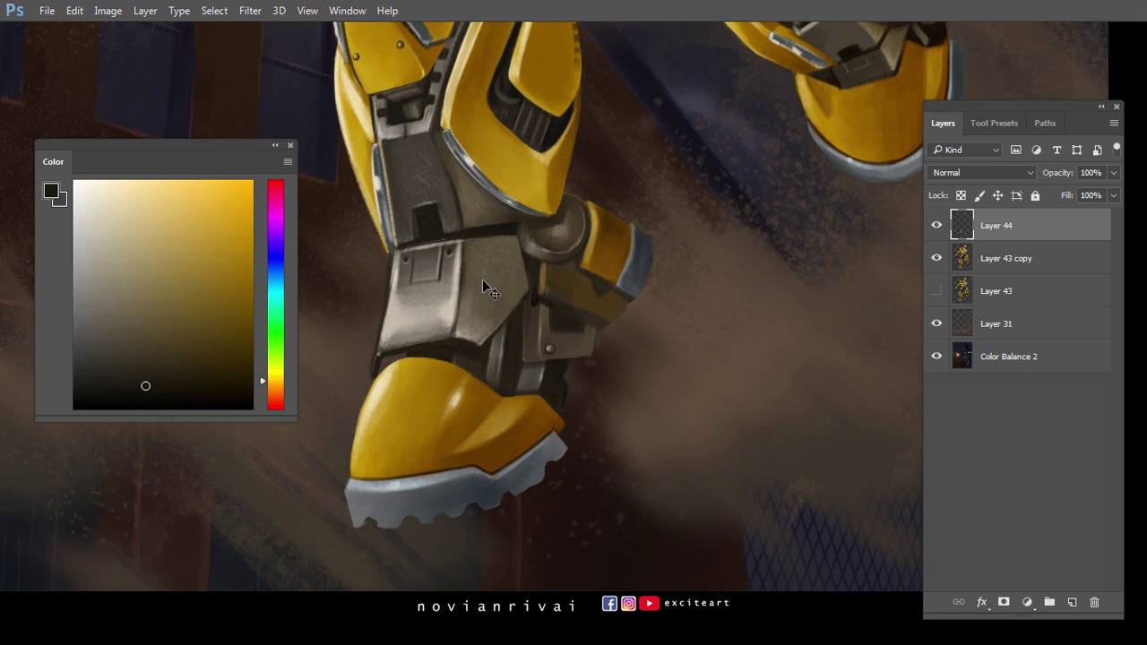
click(1019, 264)
click(396, 256)
alt+click(395, 255)
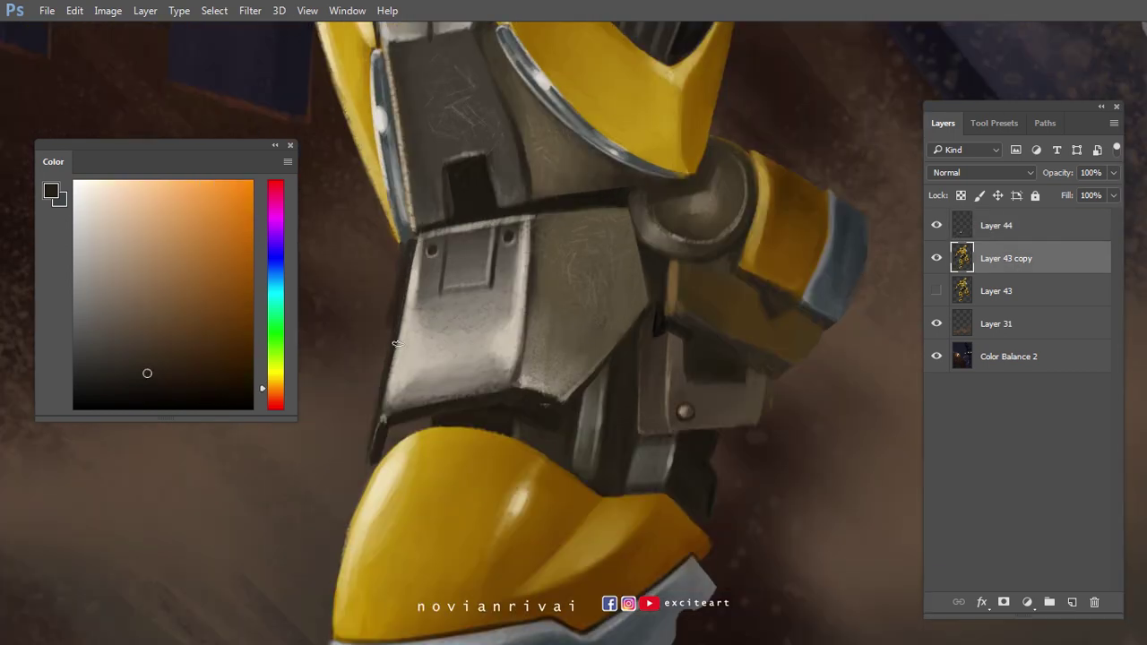
Merge Layer 44 and Layer 43 copy into a single robot layer.
key(ctrl+minus)
key(ctrl+minus)
shift+click(995, 225)
key(ctrl+w)
click(646, 258)
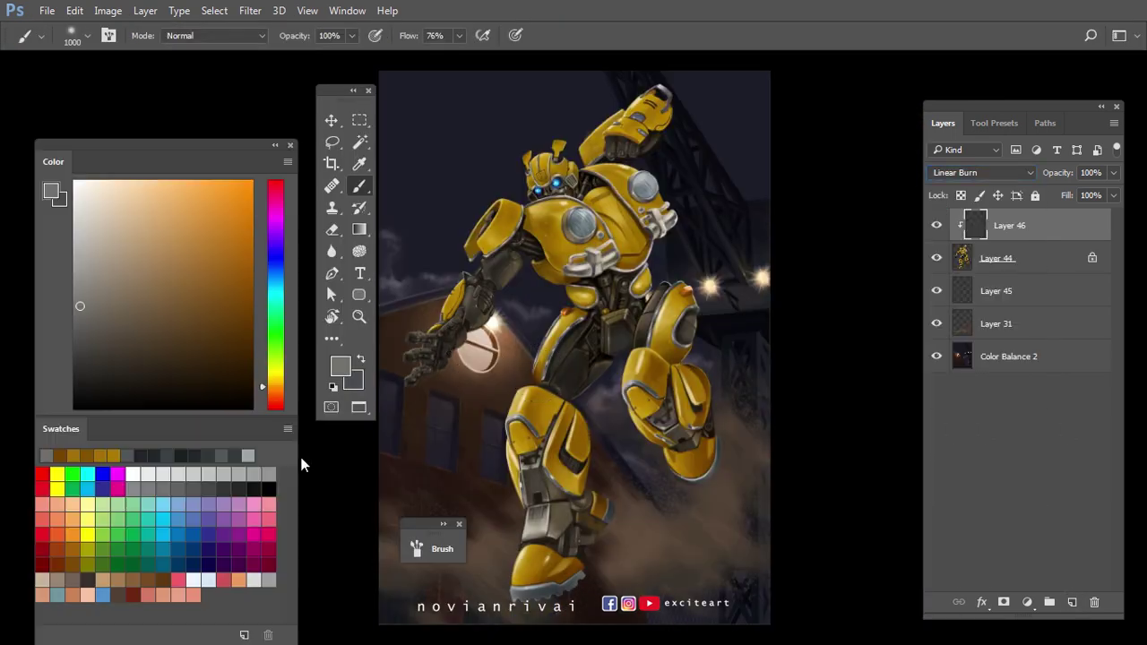
Shade the robot's legs and torso in soft grey on the clipped Linear Burn layer and set its opacity to 84%.
drag(682, 408, 779, 406)
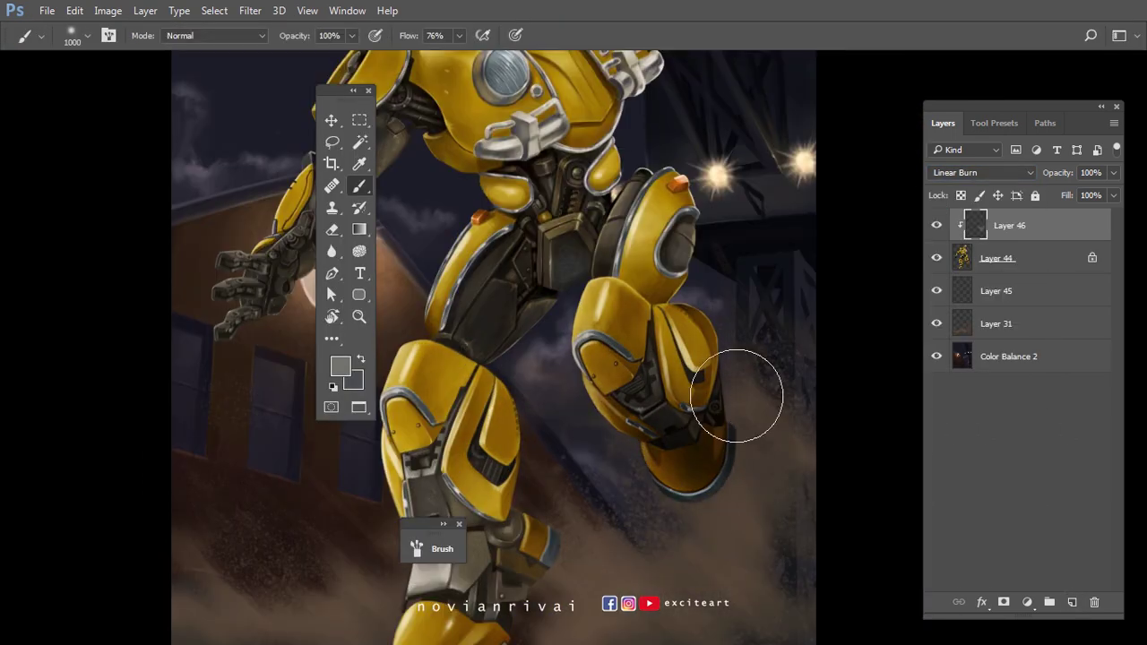
drag(487, 446, 518, 339)
key(bracketright)
drag(1077, 179, 1061, 194)
mouse_move(563, 538)
mouse_down()
mouse_move(623, 359)
mouse_move(597, 303)
mouse_move(583, 427)
mouse_up()
key(bracketleft)
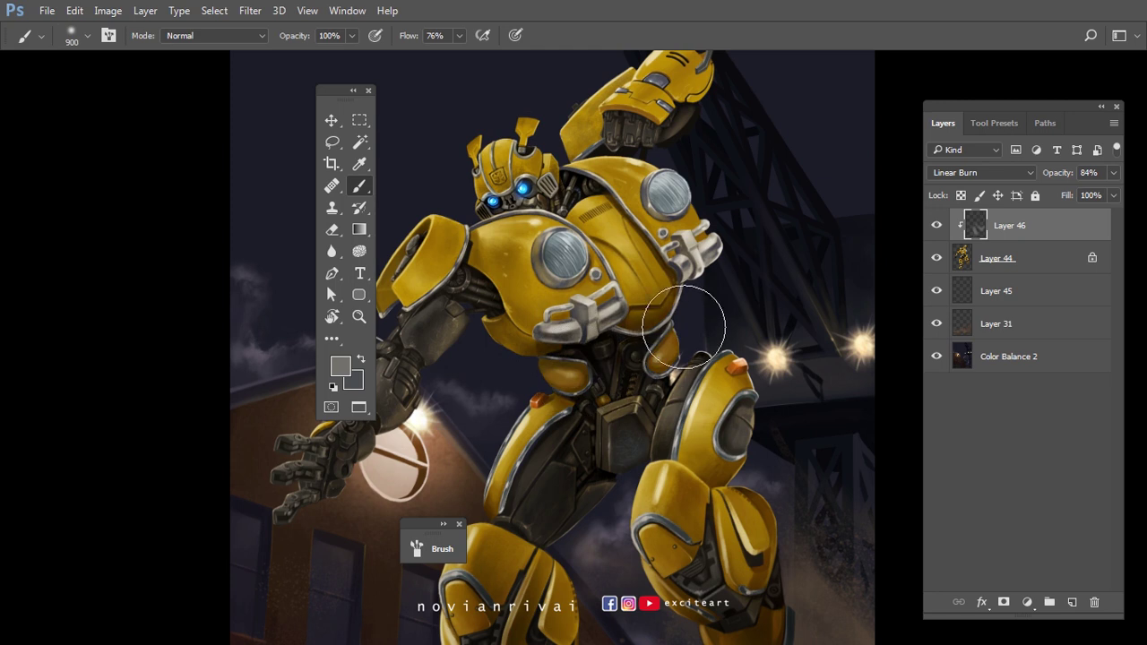
Erase excess shading from the chest armour and bumper with a large soft eraser.
key(e)
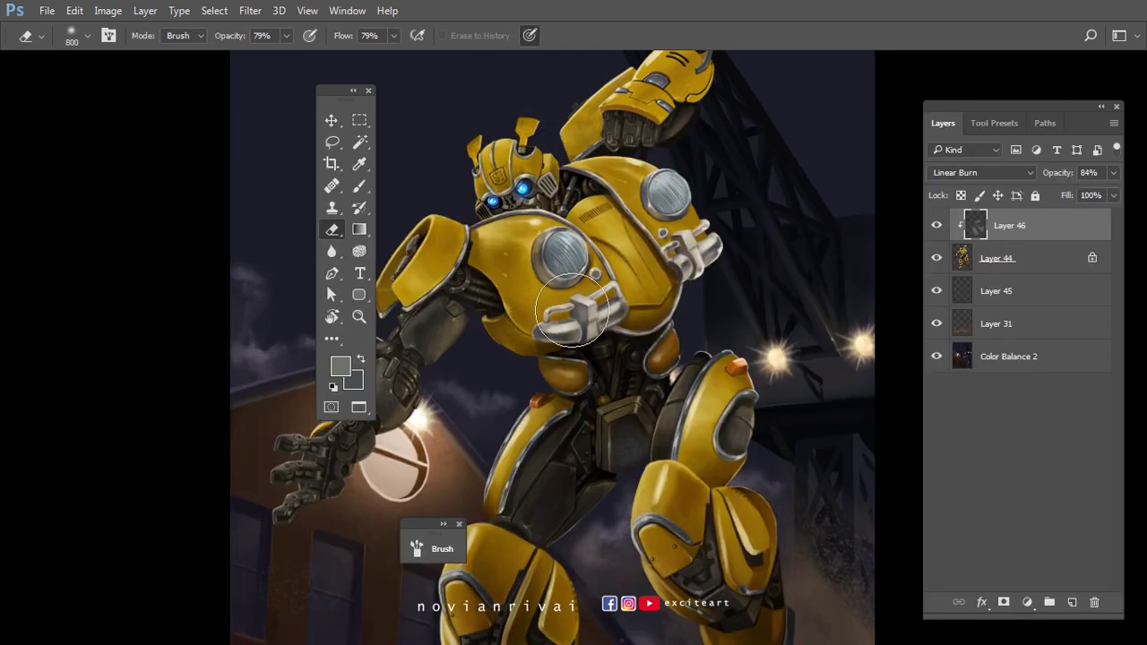
drag(479, 234, 576, 333)
key(b)
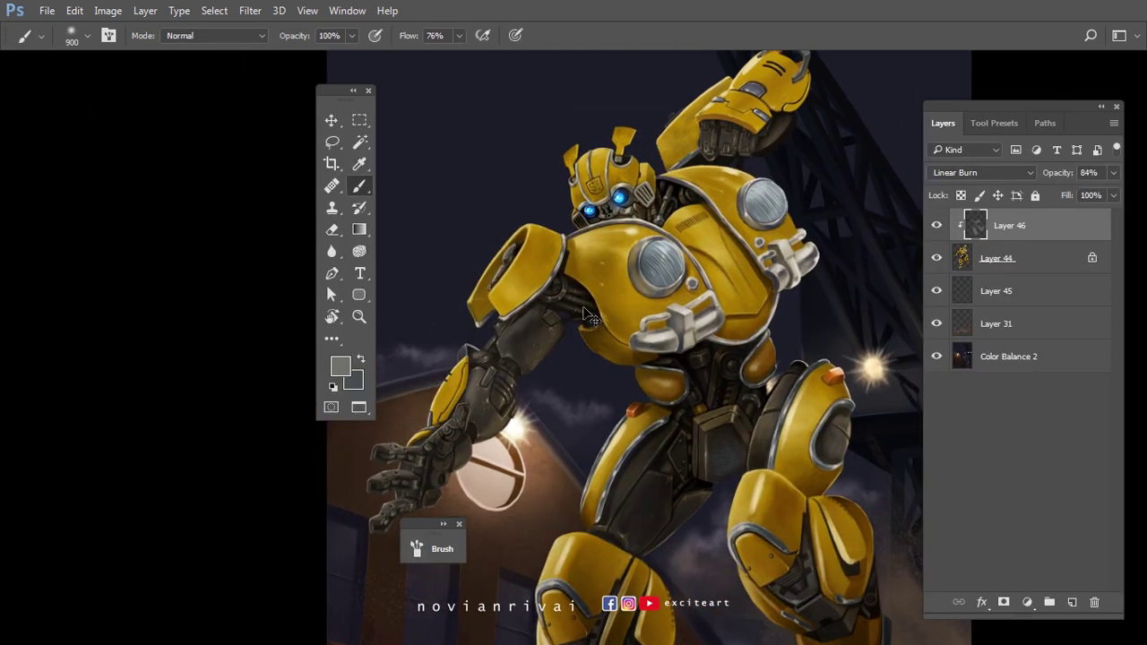
Deepen the shadows on the raised leg's lower armour and foot with a soft grey brush.
drag(507, 411, 479, 469)
drag(646, 267, 574, 88)
key(bracketright)
key(bracketright)
key(bracketright)
key(bracketright)
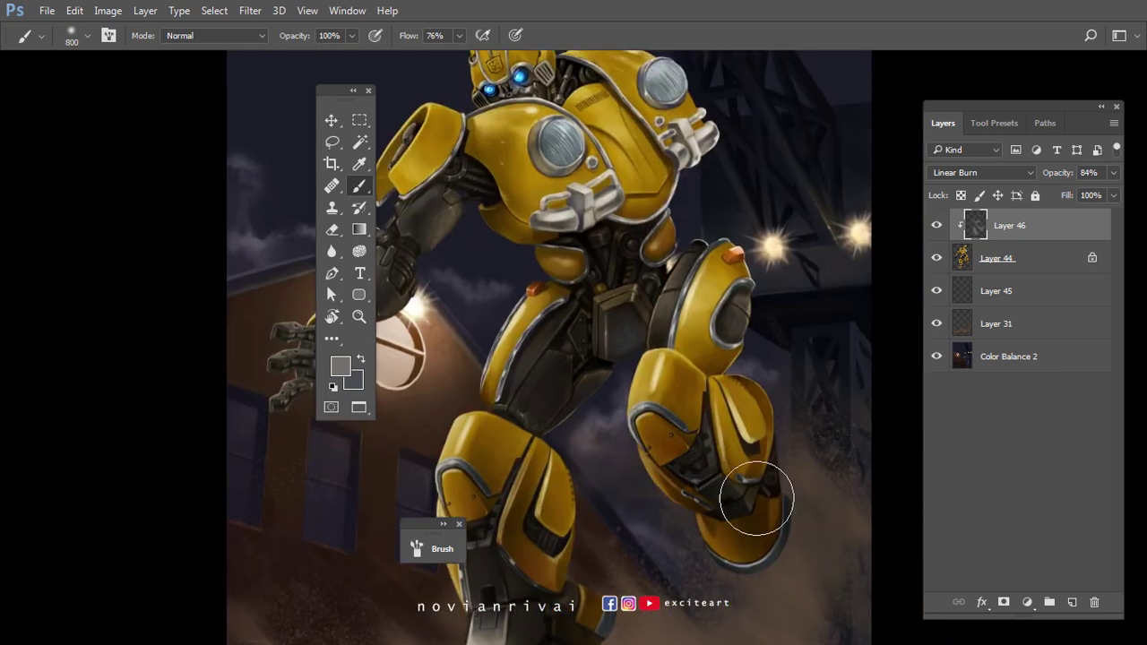
key(bracketleft)
key(bracketleft)
key(bracketleft)
key(bracketleft)
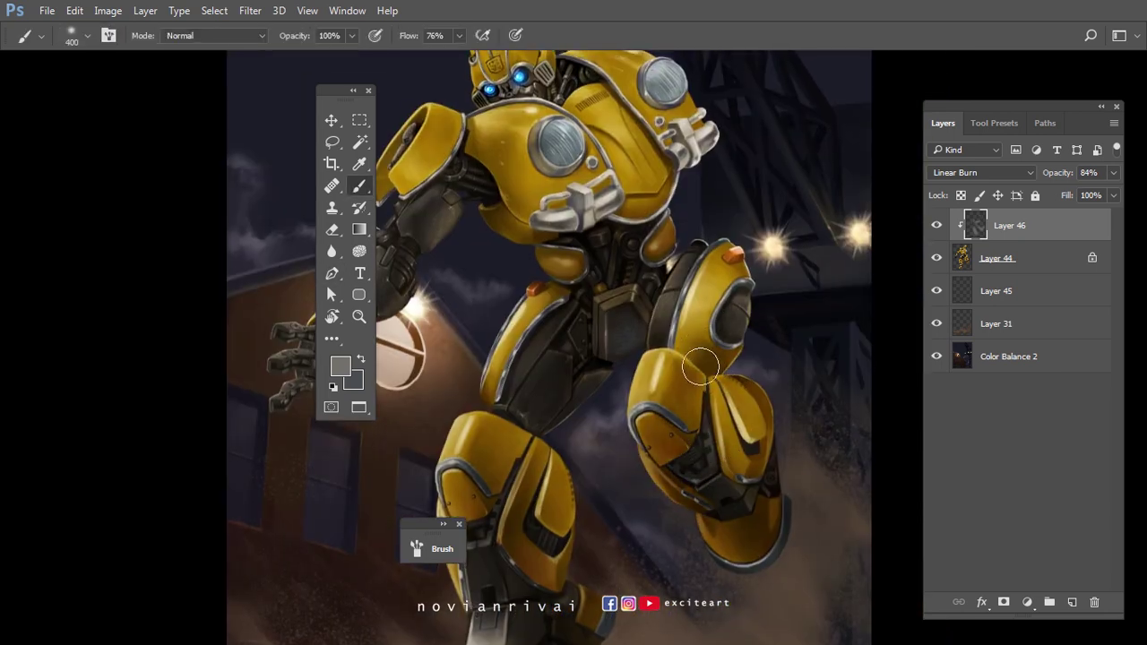
Shade the hip joint and the top of the raised knee with a 600 px soft brush.
key(bracketright)
key(bracketright)
scroll(668, 273, up, 1)
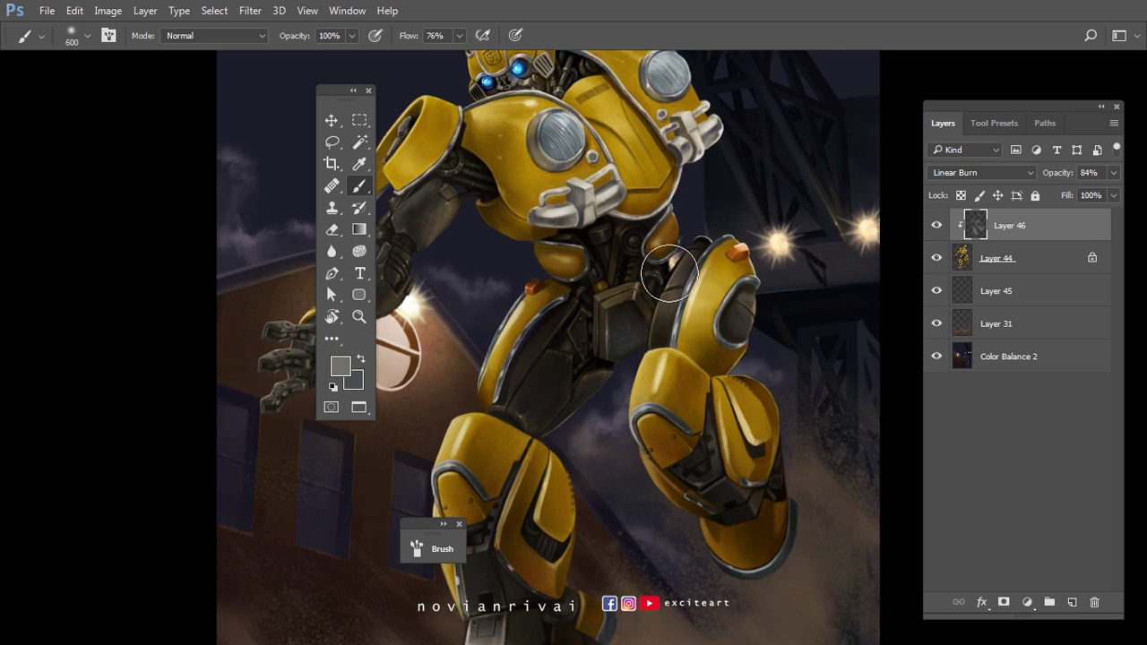
scroll(668, 274, down, 2)
scroll(484, 380, down, 1)
scroll(574, 511, up, 1)
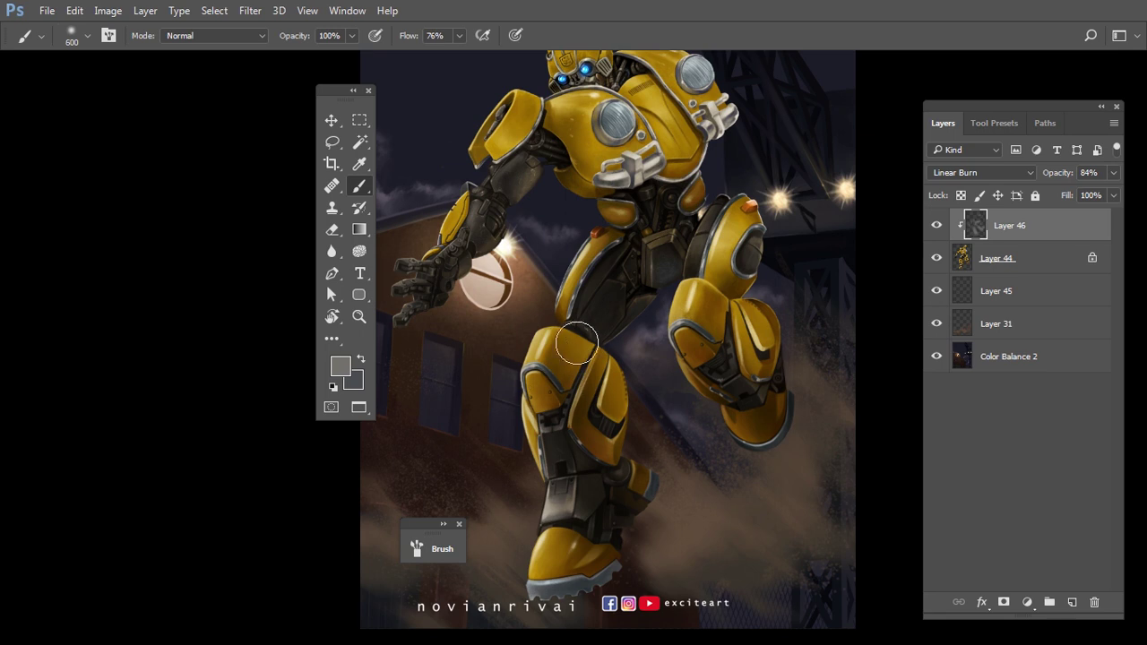
Darken the standing leg's knee and heel and the raised thigh with a 900 px soft brush.
key(bracketright)
key(bracketright)
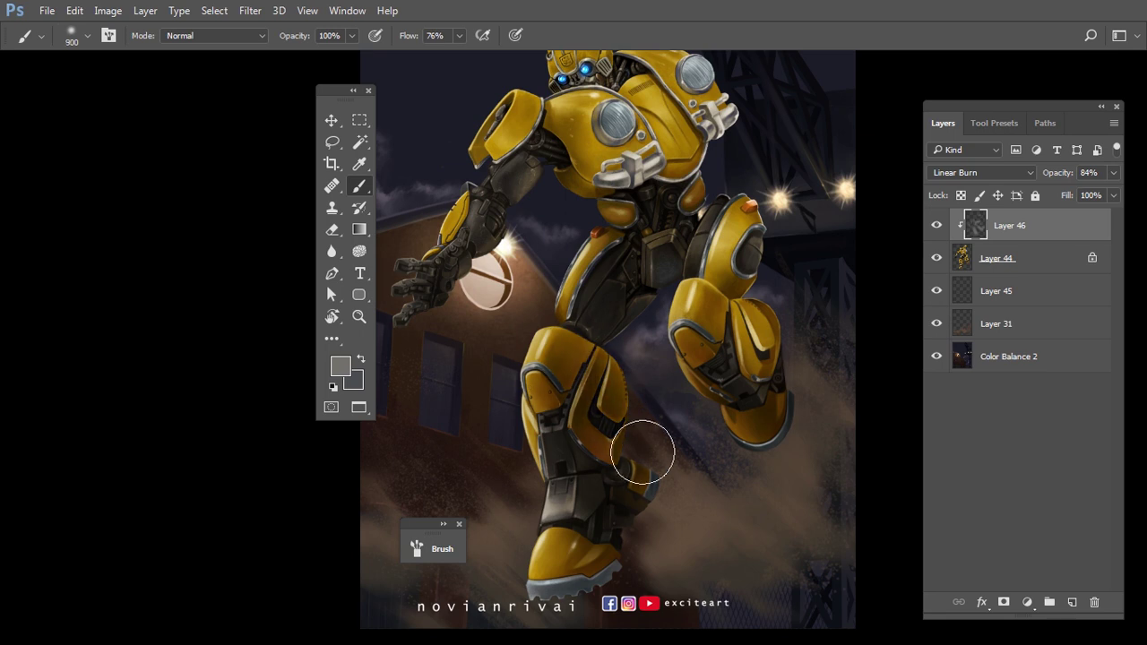
scroll(599, 427, down, 1)
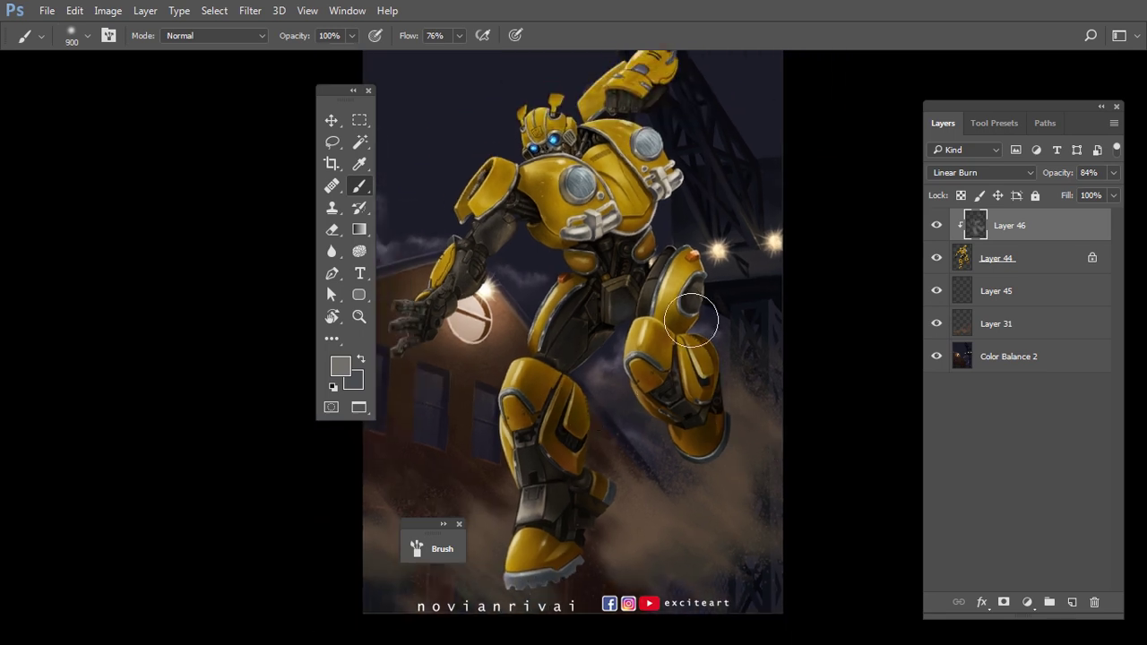
scroll(724, 327, up, 1)
key(bracketleft)
key(bracketleft)
key(bracketleft)
key(bracketleft)
key(bracketleft)
key(bracketleft)
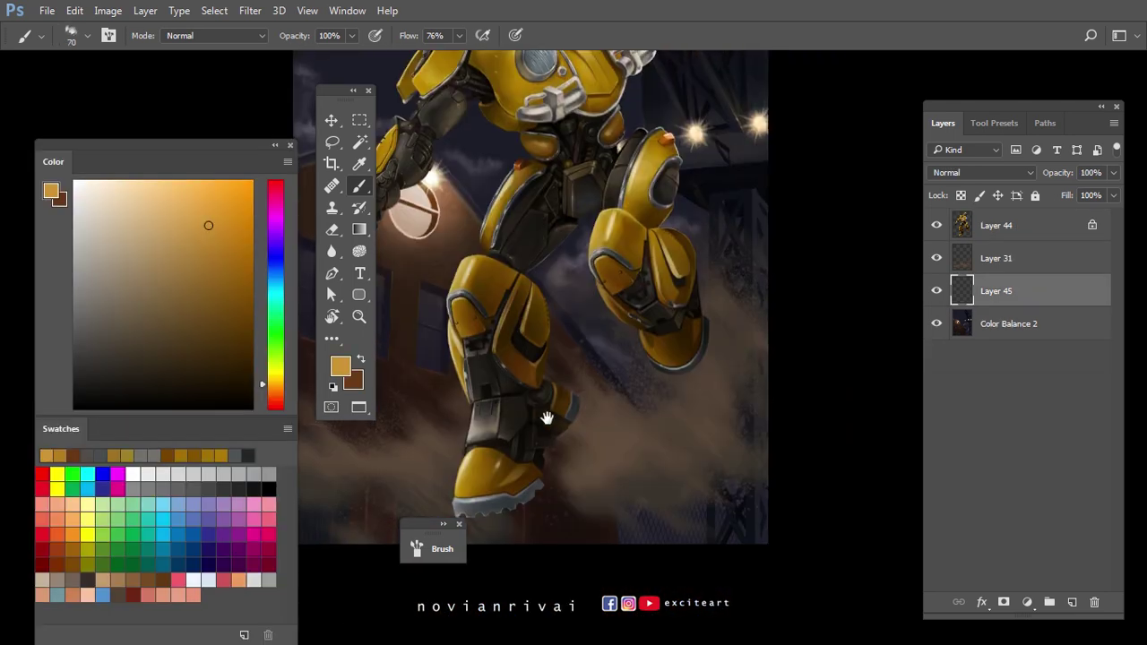
Paint golden-orange fire clouds along the canvas's lower right corner on Layer 45 with an 800 px textured brush.
drag(547, 417, 514, 424)
key(bracketright)
key(bracketright)
key(bracketright)
mouse_move(660, 455)
mouse_down()
mouse_move(724, 461)
mouse_move(627, 448)
mouse_up()
mouse_move(547, 525)
mouse_down()
mouse_move(610, 546)
mouse_move(636, 484)
mouse_up()
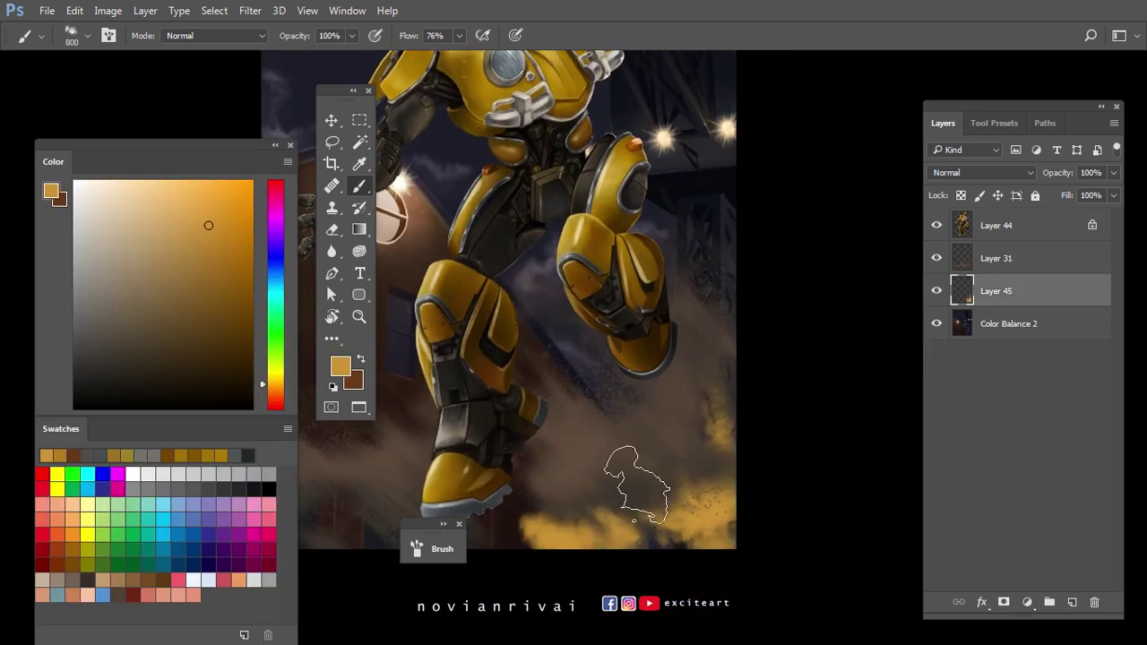
drag(544, 512, 544, 550)
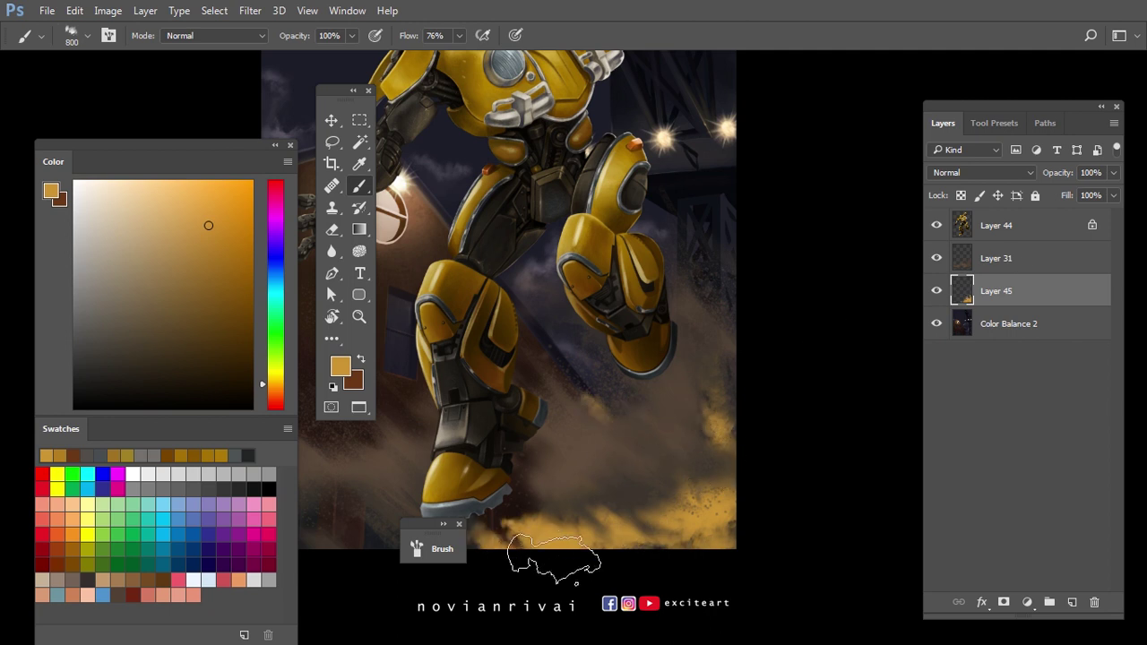
Blend reddish brown and golden tones into the fire clouds with the brush opacity at 77%.
key(x)
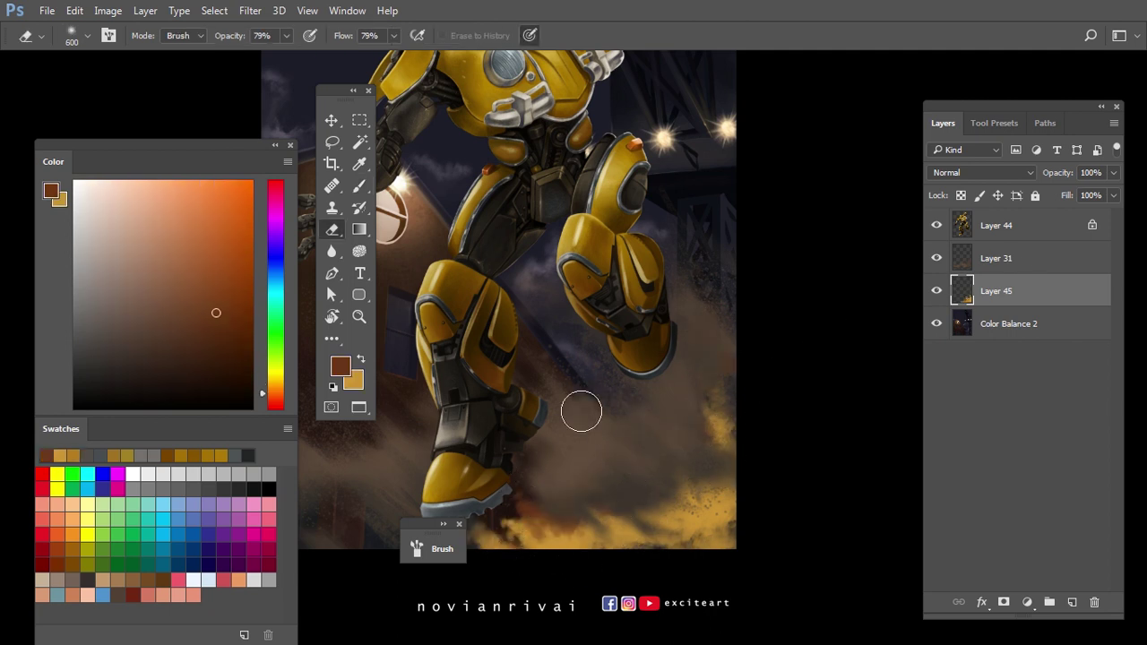
drag(597, 403, 613, 360)
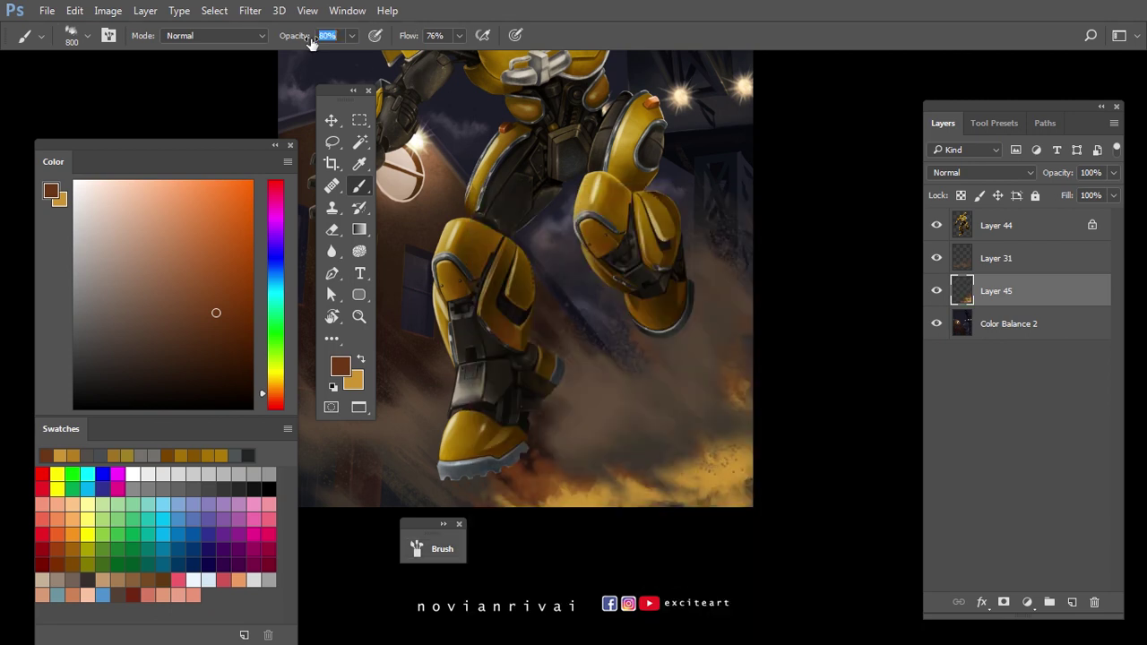
key(7)
key(7)
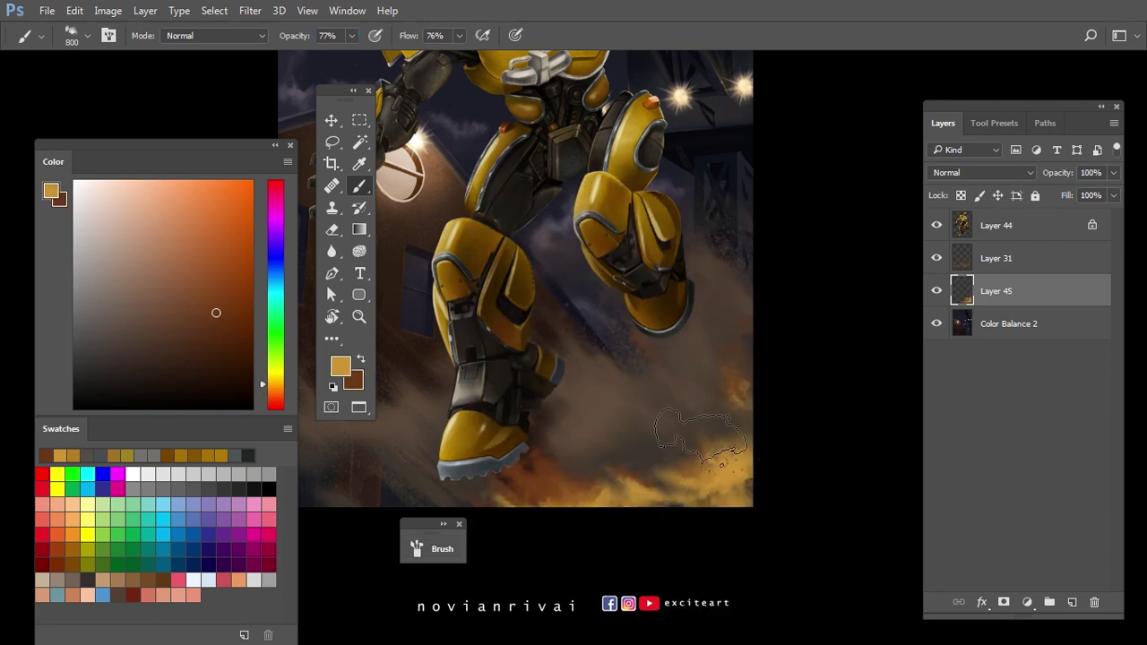
key(x)
alt+click(726, 466)
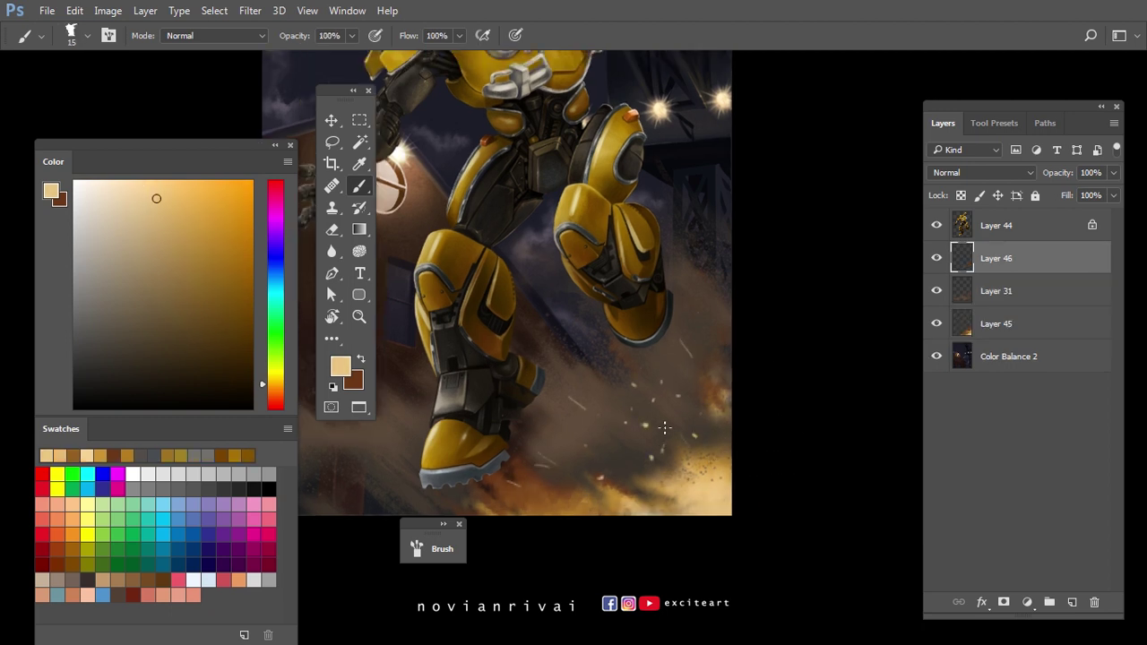
Apply a diagonal motion blur to a lassoed group of sparks below the raised foot on Layer 46.
drag(665, 377, 664, 369)
click(215, 10)
mouse_move(250, 10)
mouse_move(367, 195)
click(525, 278)
drag(245, 374, 243, 375)
key(Return)
key(ctrl+d)
key(b)
scroll(628, 385, up, 4)
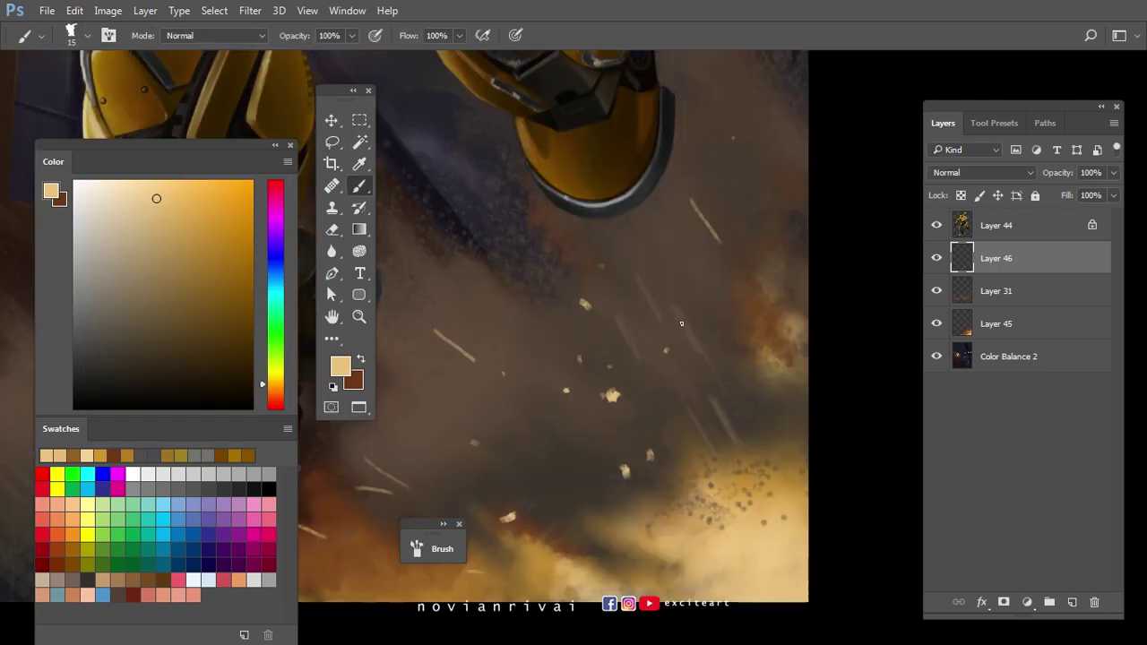
Try a 173-pixel motion blur on another lassoed group of sparks just above the flames.
key(l)
key(l)
drag(592, 368, 578, 372)
click(250, 9)
mouse_move(256, 192)
click(502, 315)
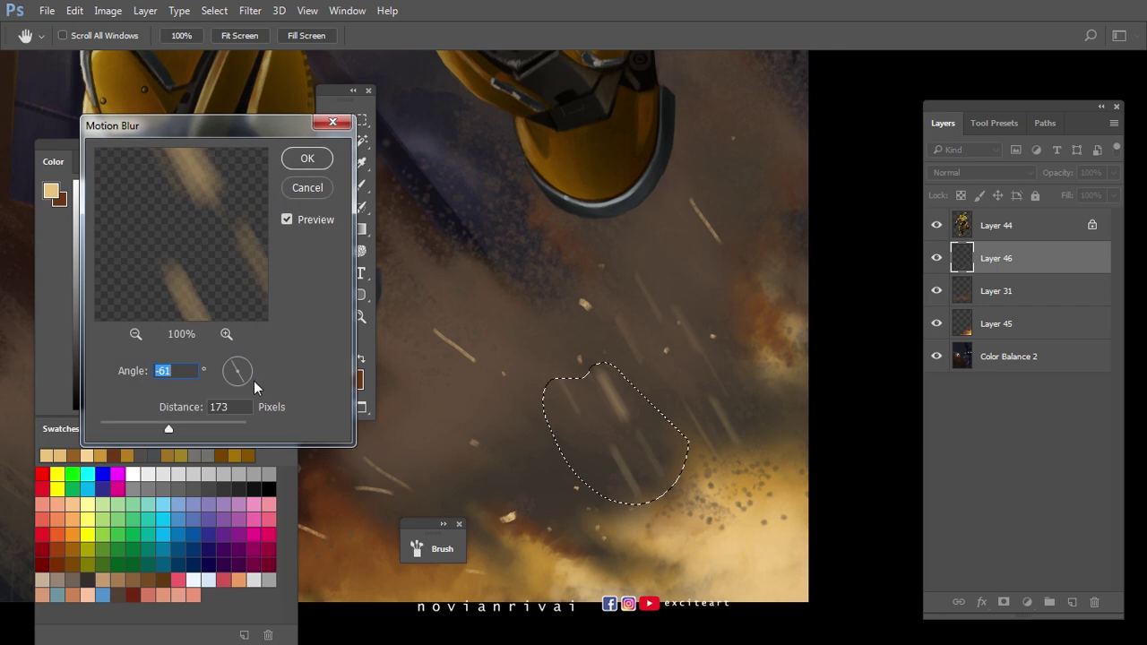
drag(247, 385, 242, 382)
key(Return)
key(ctrl+d)
scroll(735, 440, down, 2)
scroll(735, 440, up, 3)
Choose a 200 px textured brush tip and a textured eraser tip for the ember debris.
key(b)
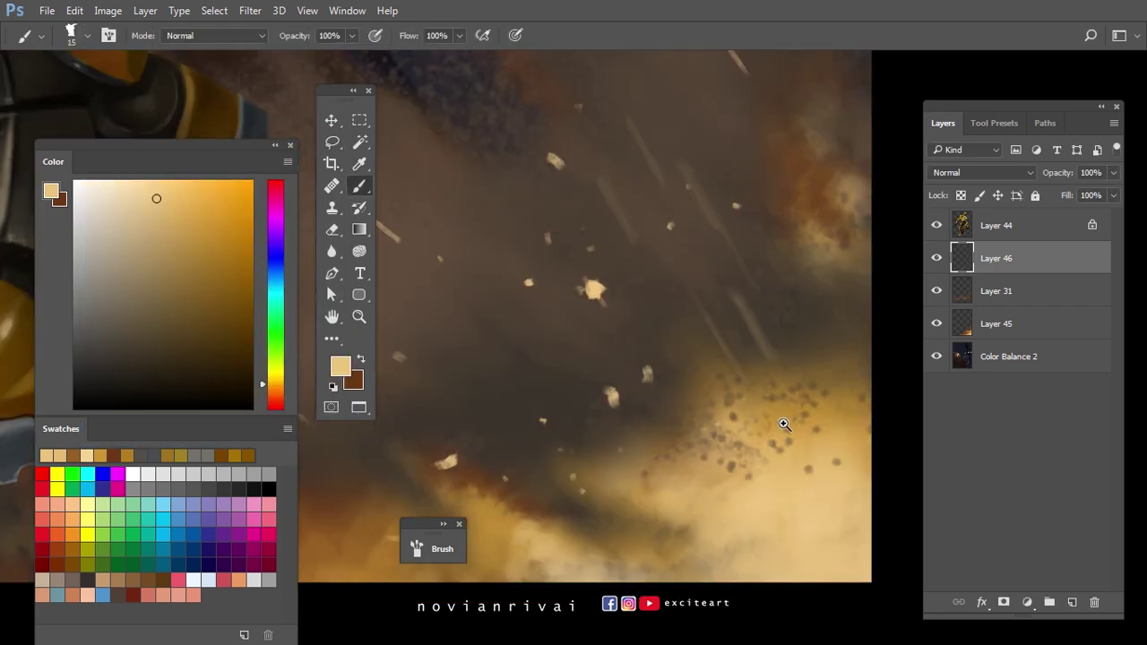
scroll(768, 418, down, 3)
right_click(726, 380)
double_click(722, 384)
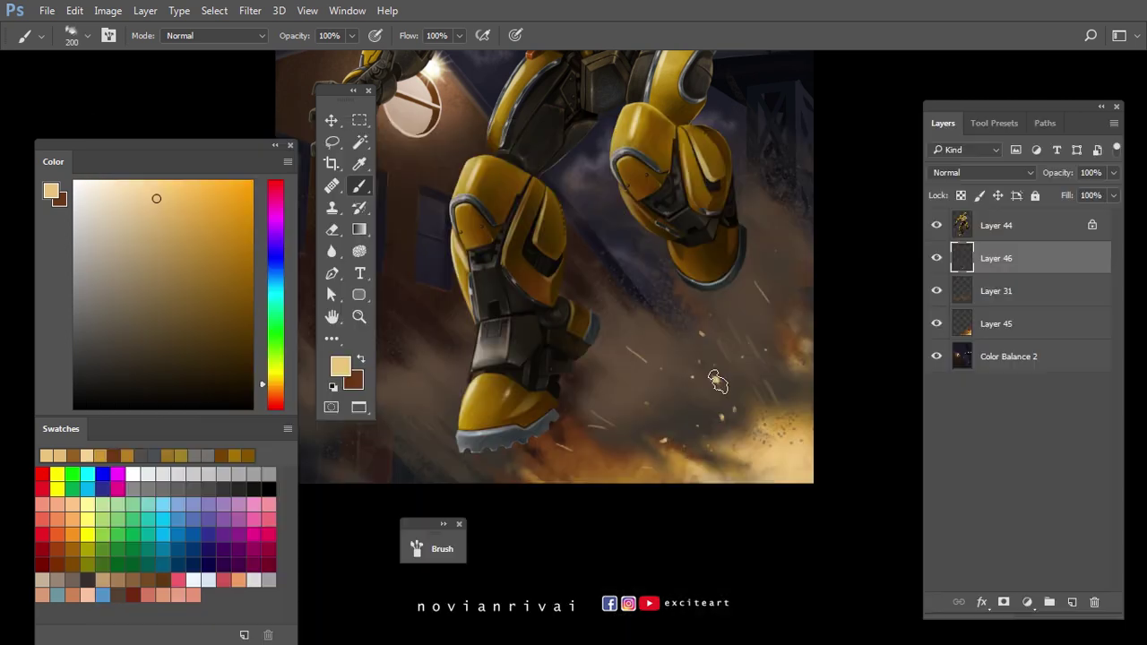
key(x)
key(e)
right_click(717, 387)
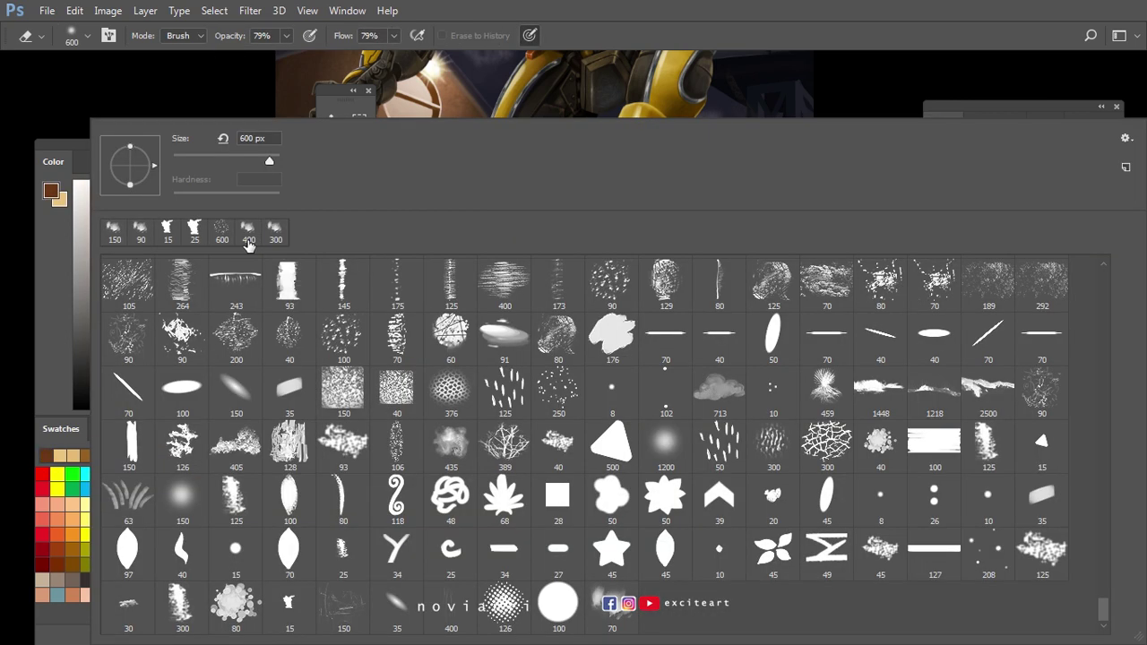
double_click(786, 380)
Paint and carve an irregular pale-gold ember burst above the flames, setting the brush opacity to 68%.
scroll(785, 380, up, 2)
key(b)
key(x)
key(e)
key(b)
scroll(735, 383, down, 2)
key(e)
key(b)
key(6)
key(8)
scroll(824, 373, down, 2)
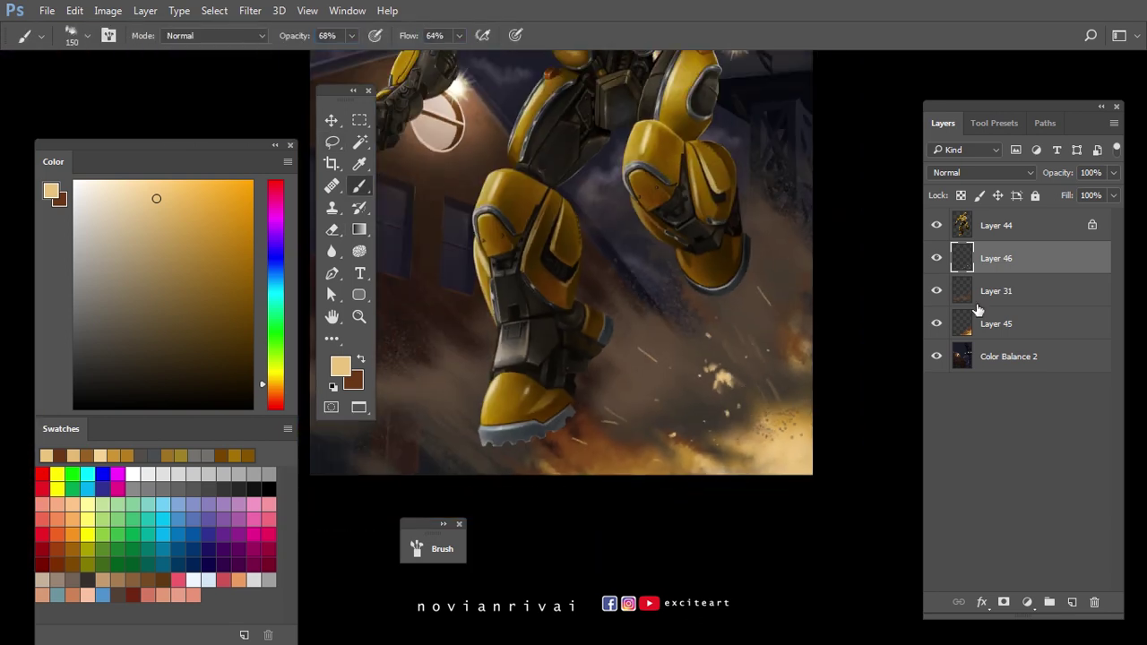
Add a new Linear Burn layer at 61% opacity above the sparks and choose a soft round brush.
click(1072, 603)
click(981, 172)
click(972, 259)
click(1090, 172)
text(61)
scroll(704, 384, down, 1)
right_click(705, 384)
key(Return)
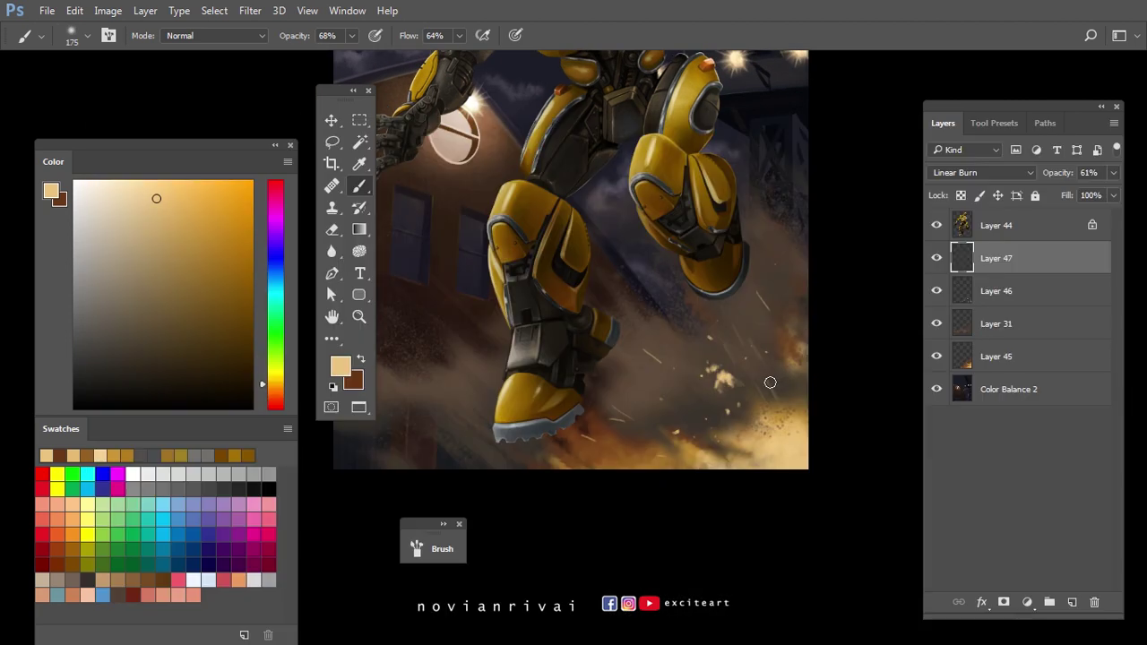
Tint the flames on the Linear Burn layer with soft golden strokes, undo a stroke and trim with a textured eraser.
mouse_move(789, 360)
mouse_down()
mouse_move(704, 408)
mouse_move(625, 427)
mouse_up()
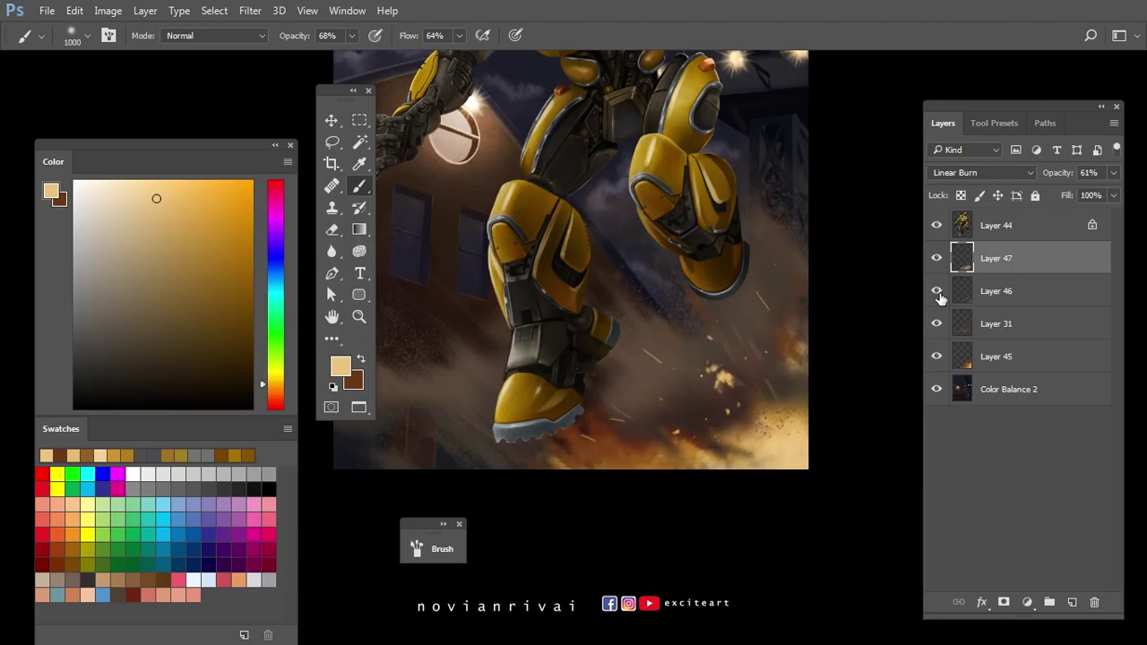
key(ctrl+z)
scroll(758, 430, down, 3)
scroll(757, 430, up, 4)
key(e)
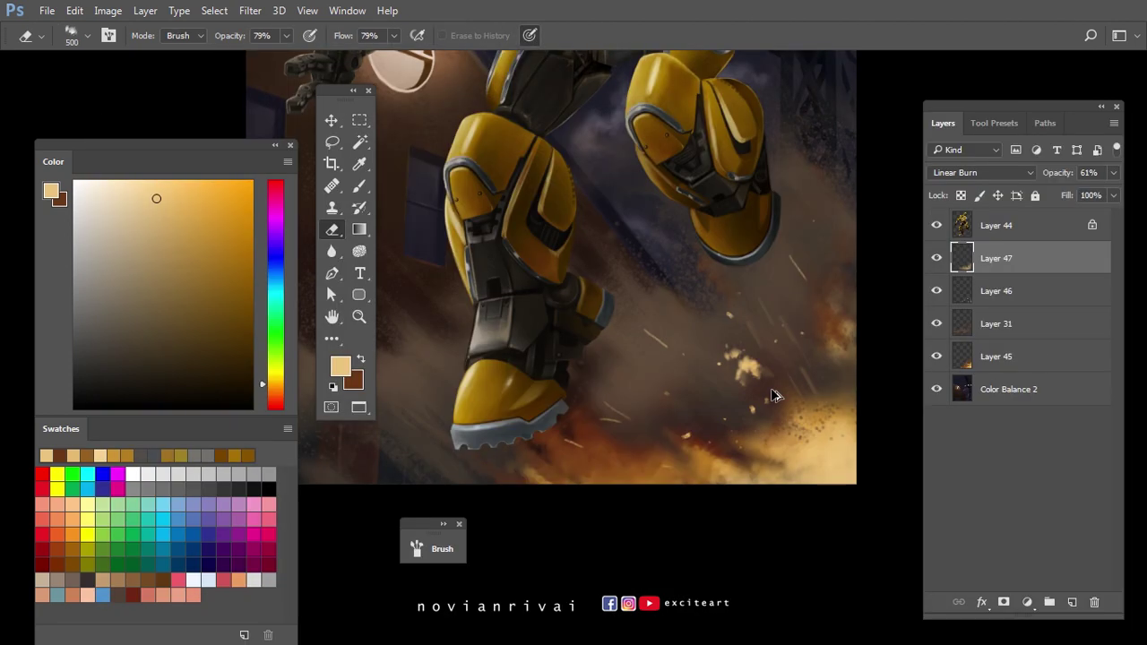
key(b)
Pick the Dodge tool and compare the flames with Layer 46 and Layer 47 hidden and shown.
click(943, 288)
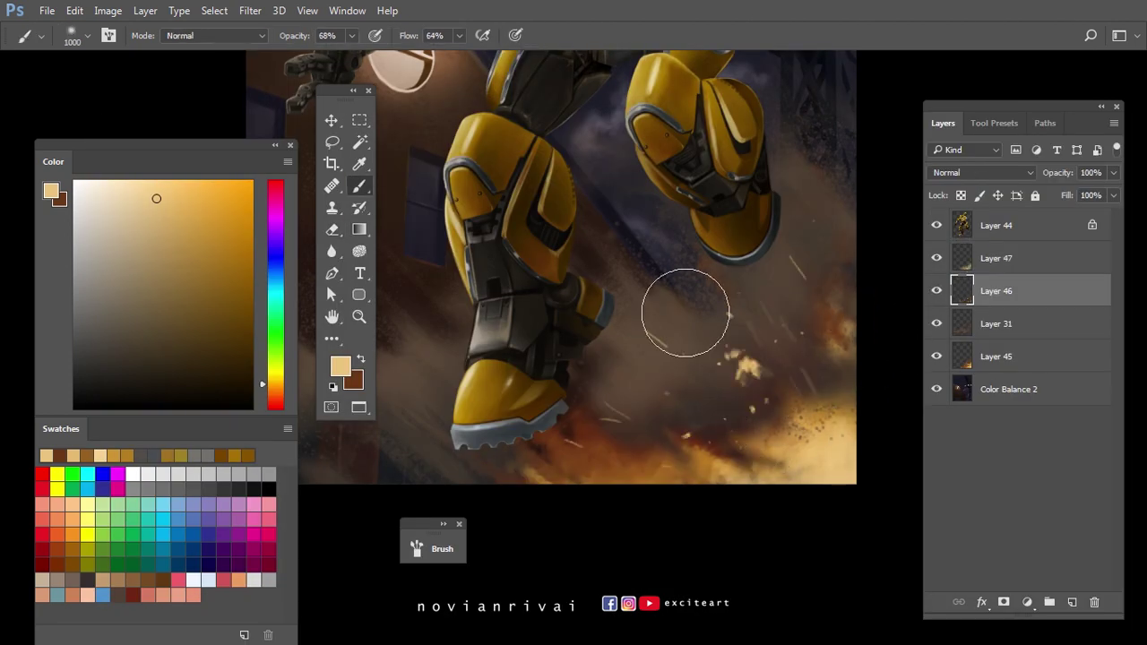
key(o)
click(1006, 370)
click(937, 291)
click(938, 291)
click(1004, 260)
click(937, 260)
click(938, 260)
key(ctrl+minus)
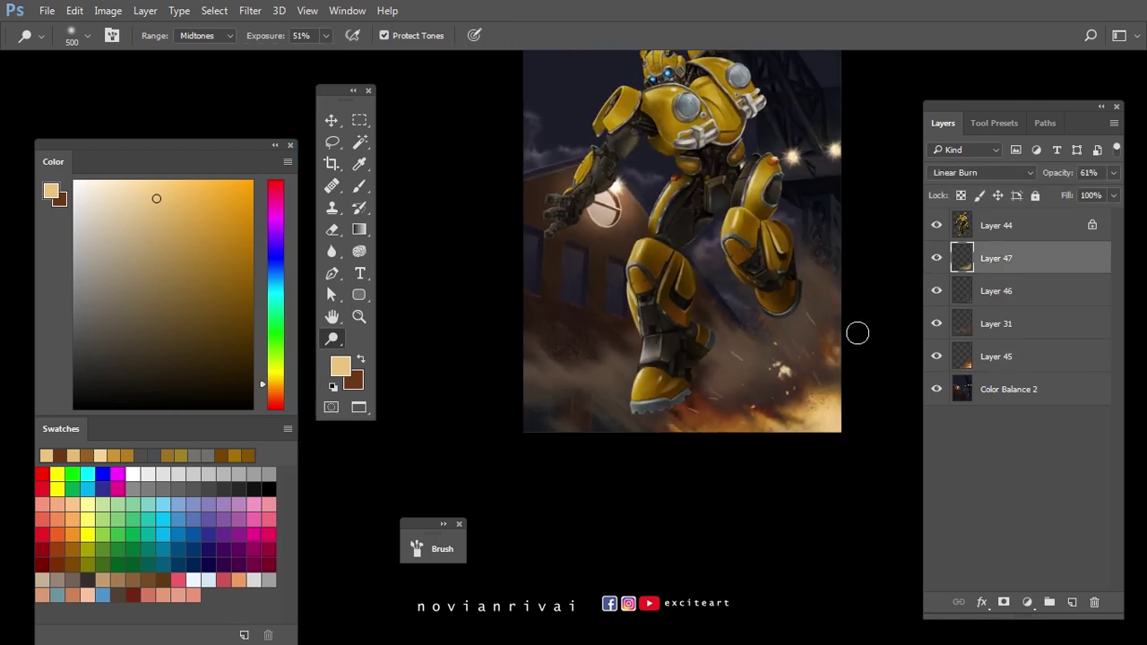
Paint dark brown smoke over the flames' lower edge on a new layer with a 400 px textured brush.
click(1073, 603)
key(b)
right_click(811, 381)
key(Escape)
scroll(811, 381, up, 2)
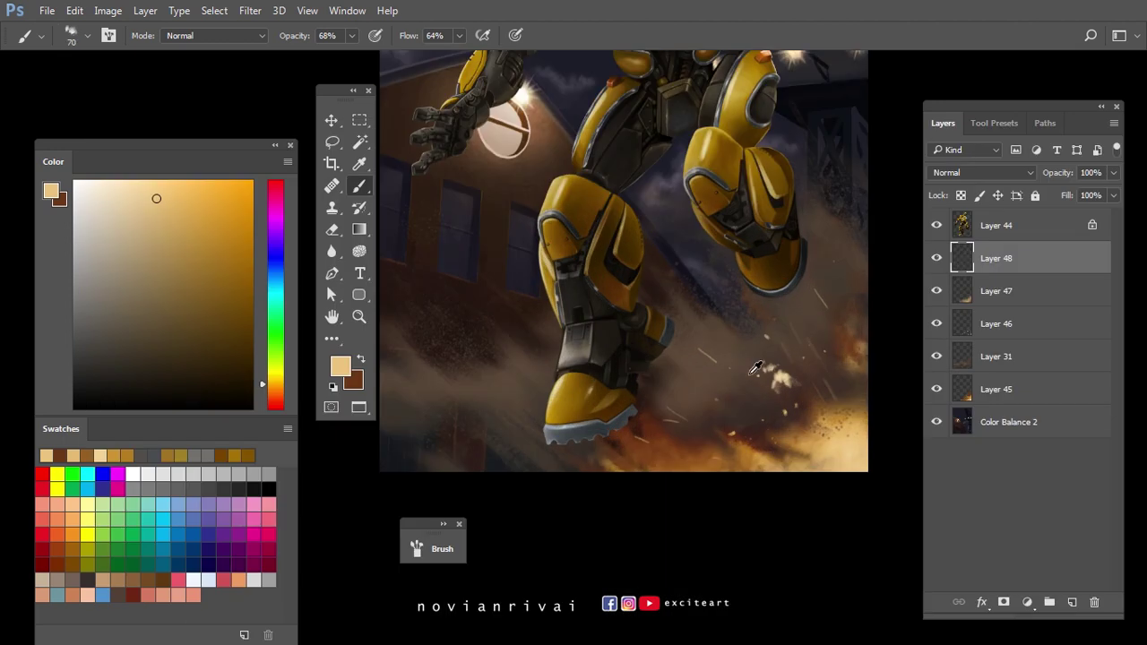
alt+click(848, 472)
alt+click(833, 448)
key(bracketright)
key(bracketright)
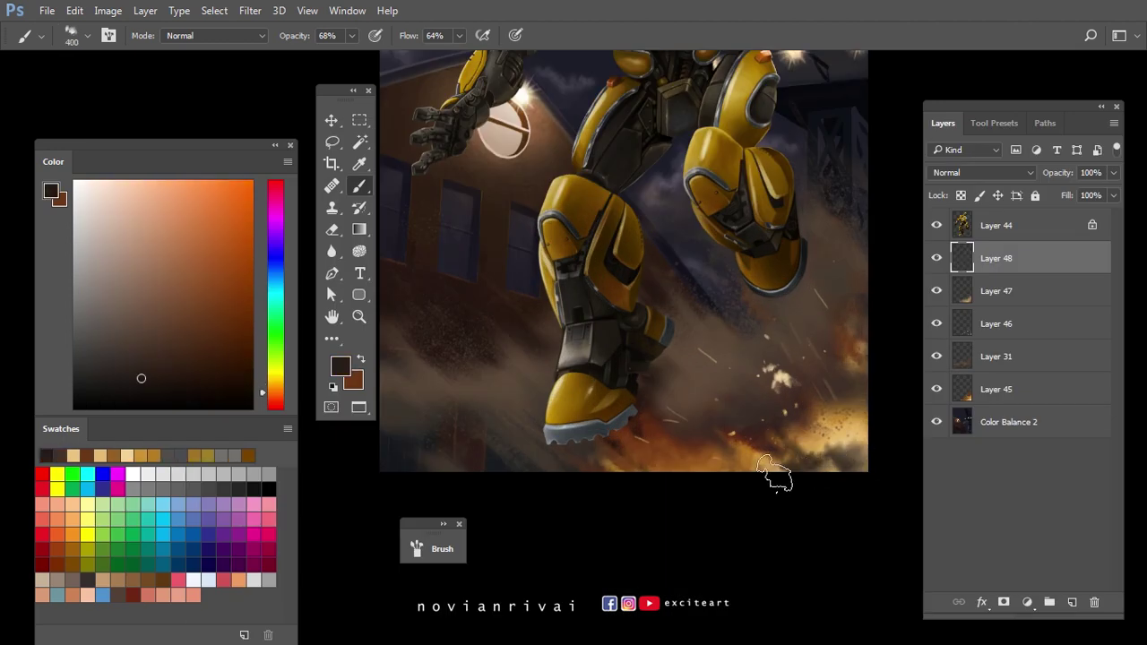